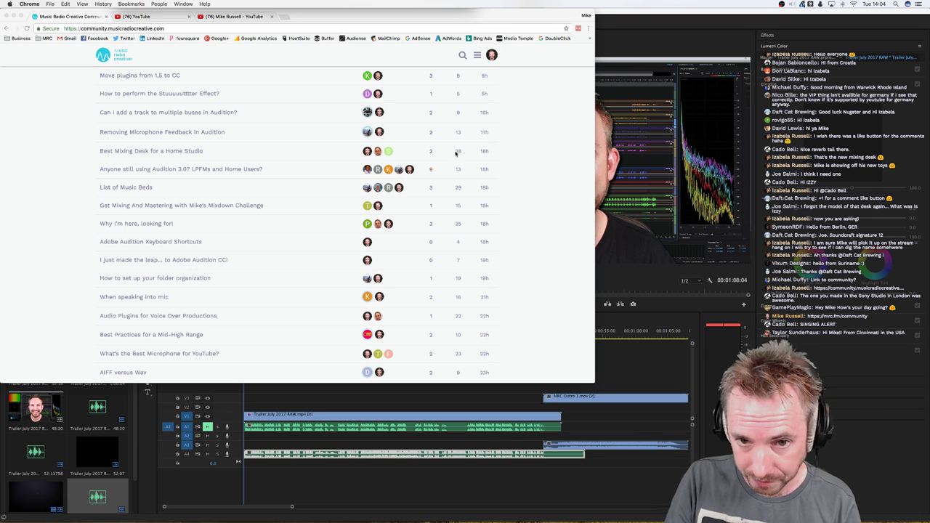
# Step: Open the community forum's user list
pyautogui.click(478, 56)
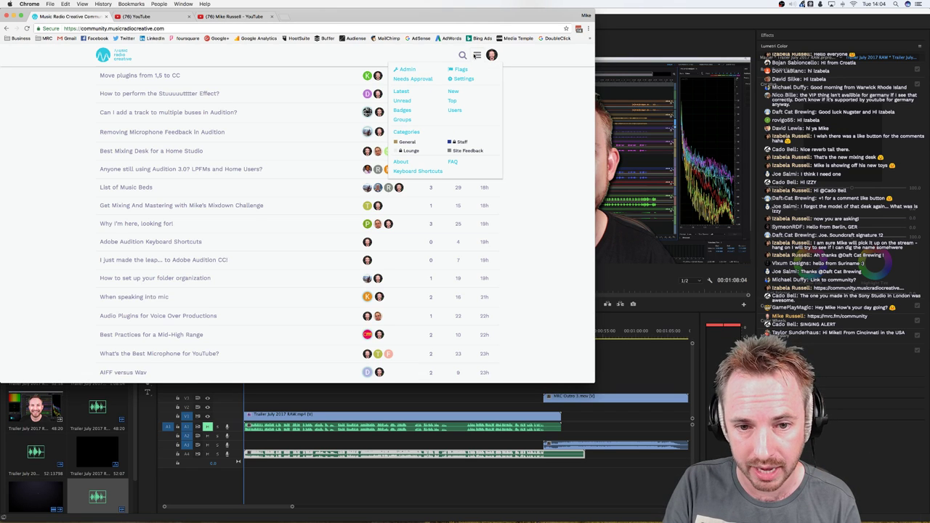
pyautogui.click(456, 109)
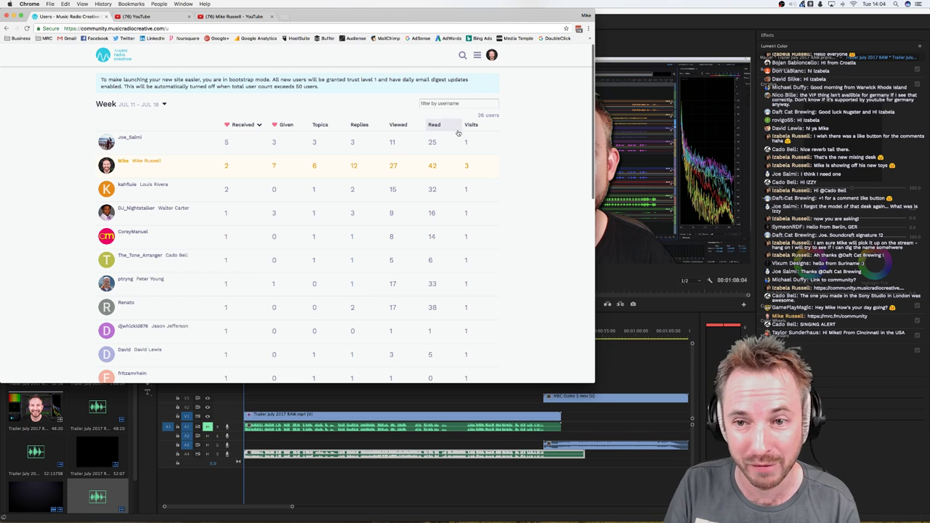
# Step: Switch to Premiere Pro and play the trailer sequence from 00:00:00:00 through to its end
pyautogui.click(652, 15)
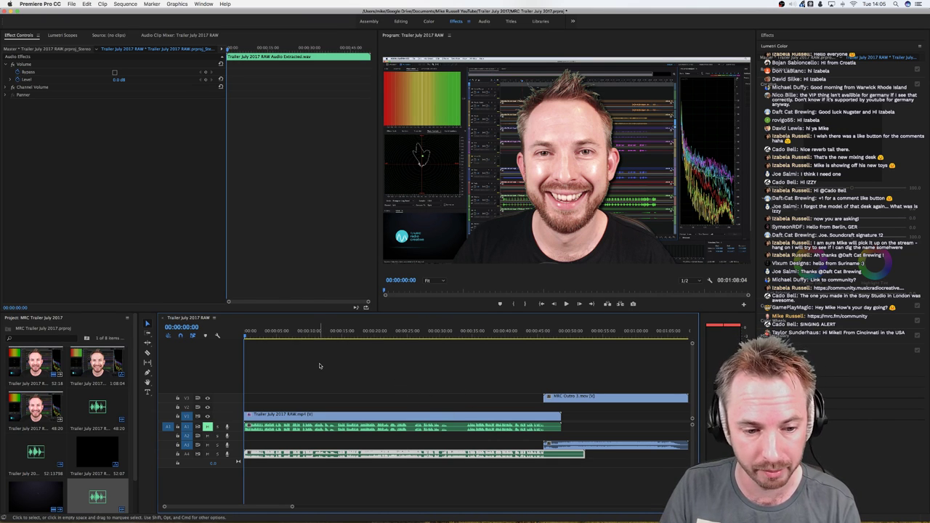
pyautogui.press('space')
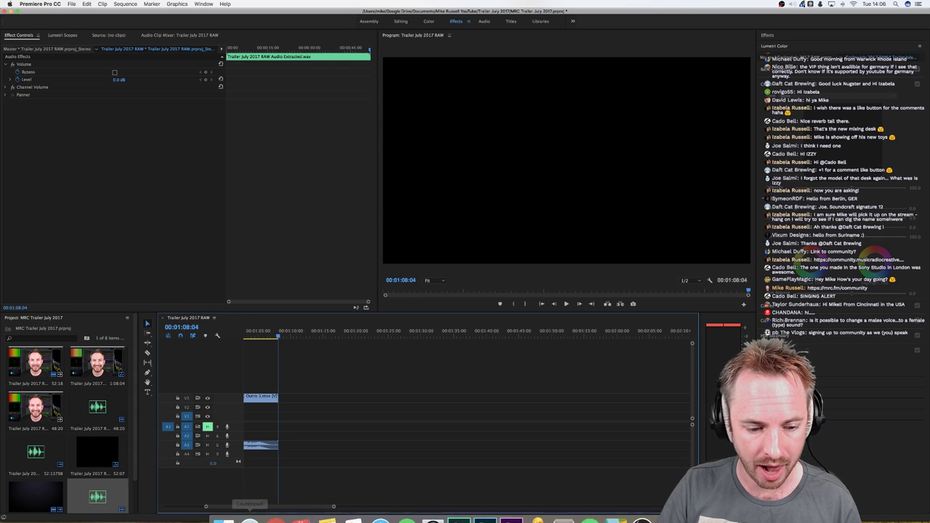
# Step: Switch to Chrome and show YouTube's Featured content page with the channel ad
pyautogui.click(276, 507)
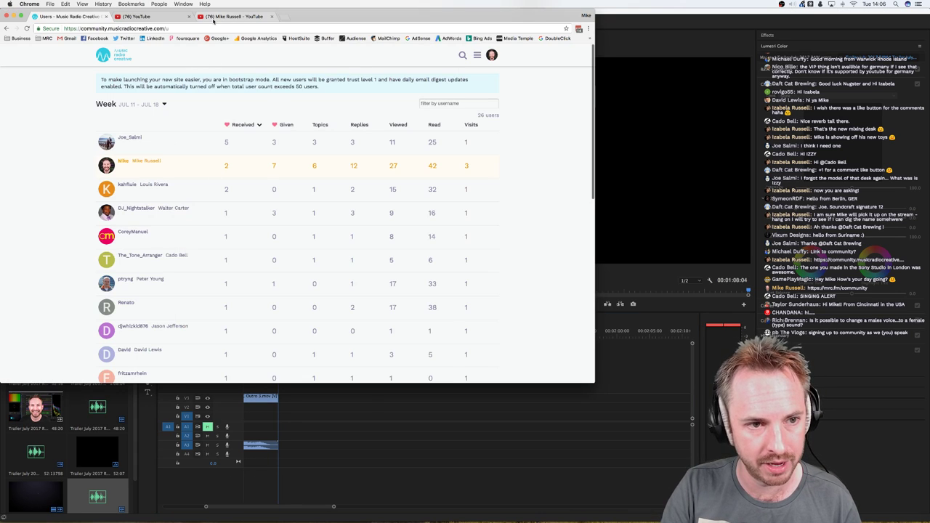
pyautogui.click(225, 16)
pyautogui.click(171, 17)
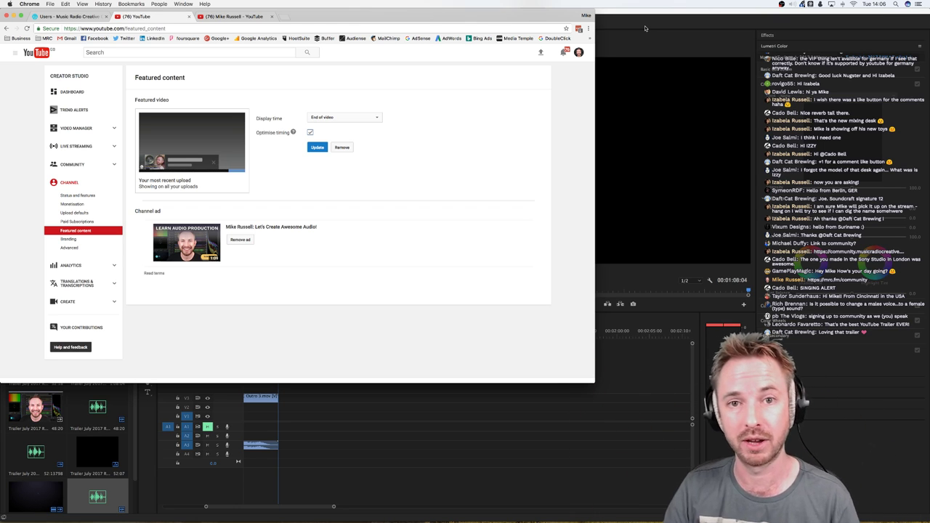
# Step: Switch to Premiere Pro and play the opening of the trailer with track A1 unmuted and soloed, returning the playhead to the start
pyautogui.click(639, 34)
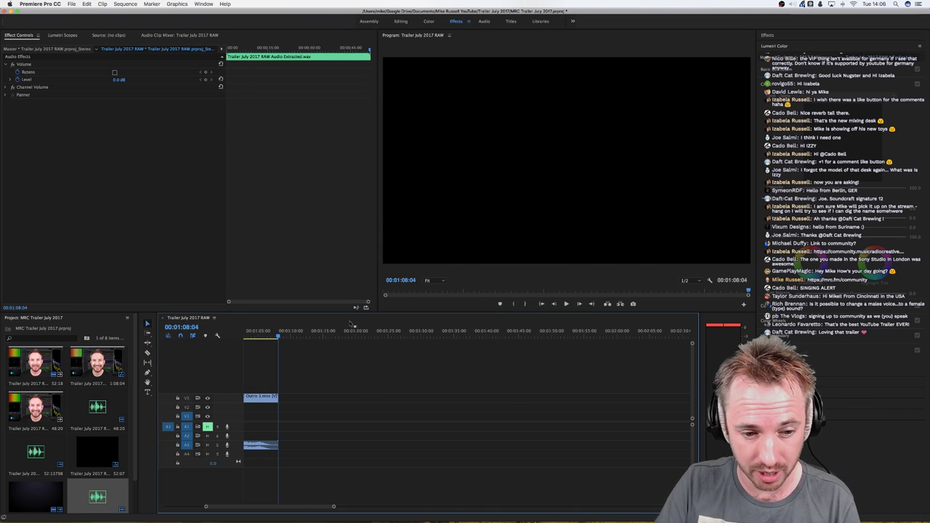
pyautogui.hscroll(-10, 352, 362)
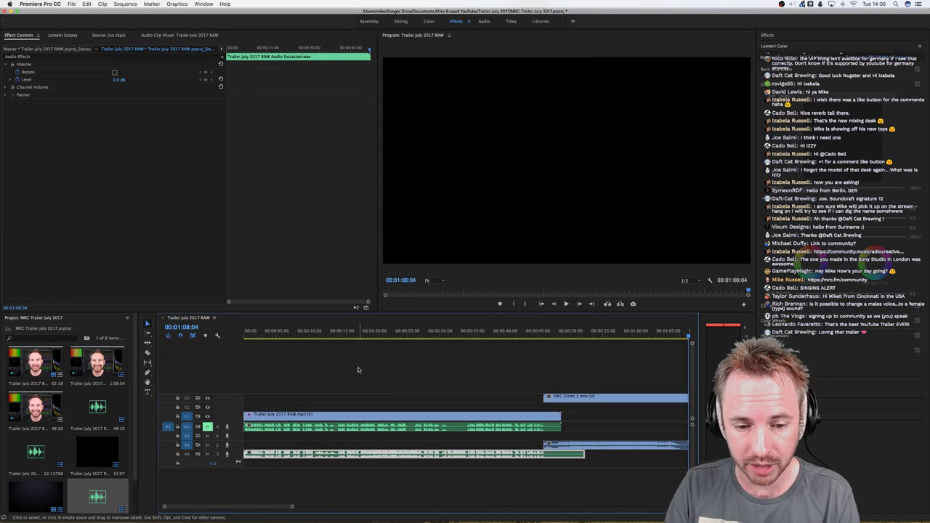
pyautogui.moveTo(306, 335); pyautogui.dragTo(244, 334)
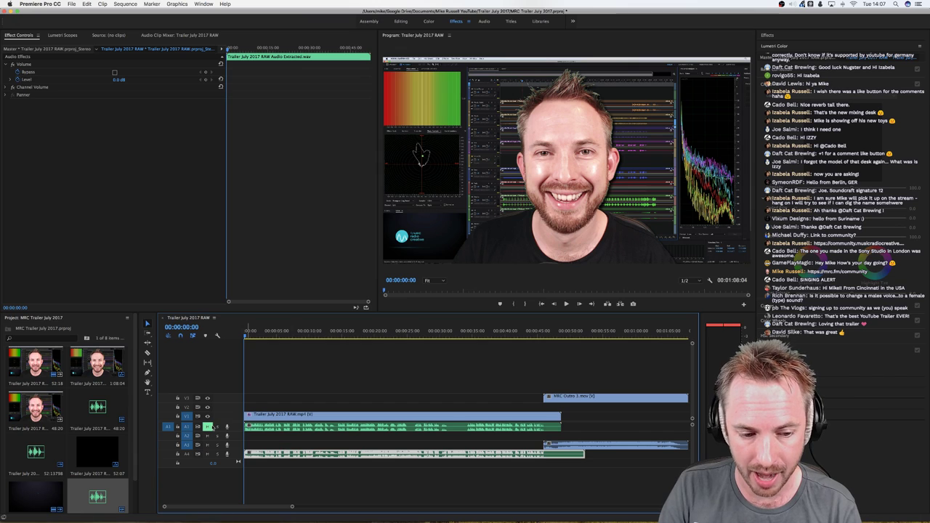
pyautogui.click(208, 428)
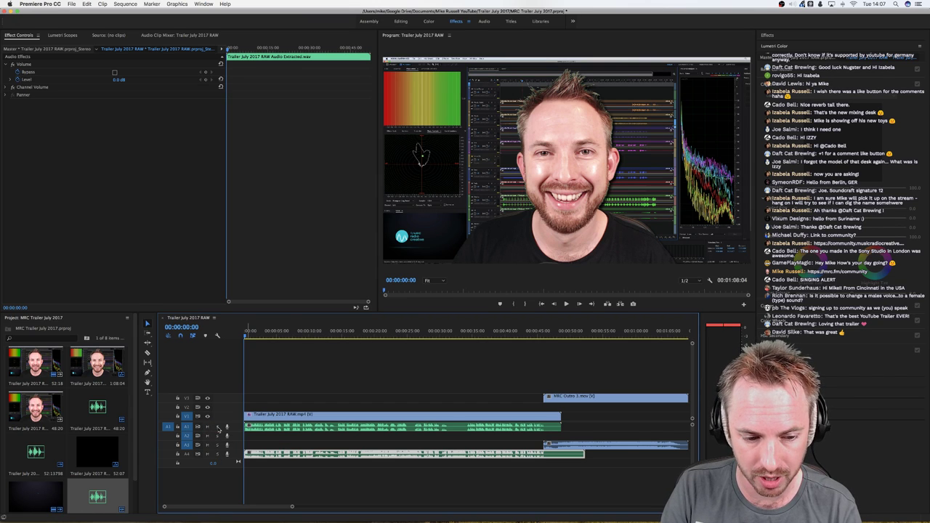
pyautogui.click(217, 427)
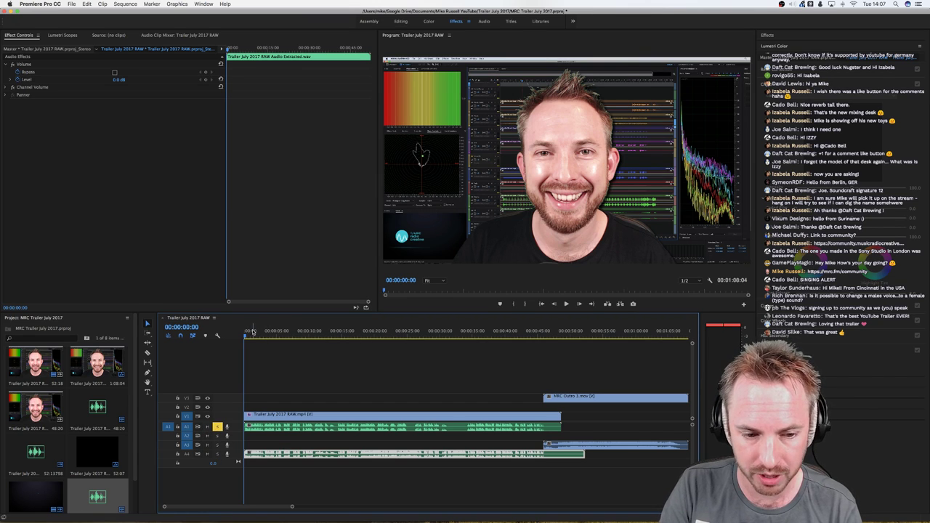
pyautogui.press('space')
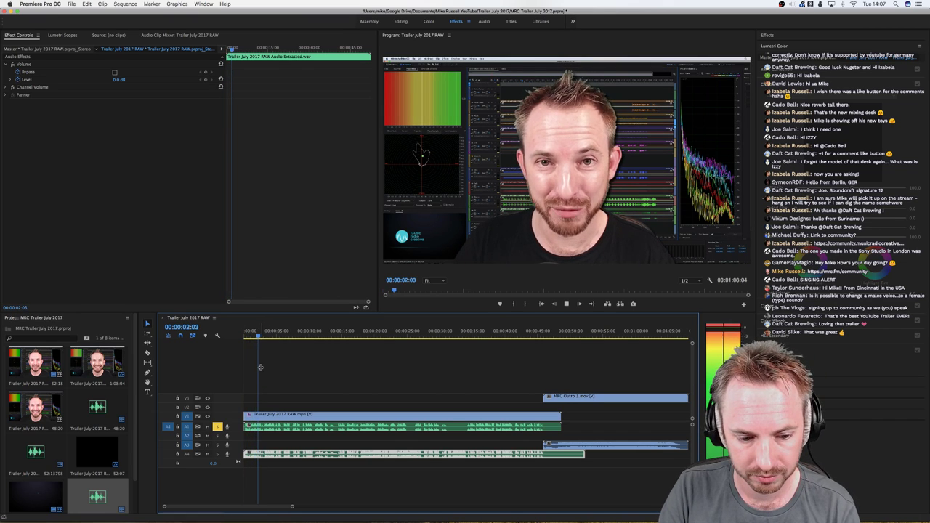
pyautogui.press('space')
pyautogui.click(243, 336)
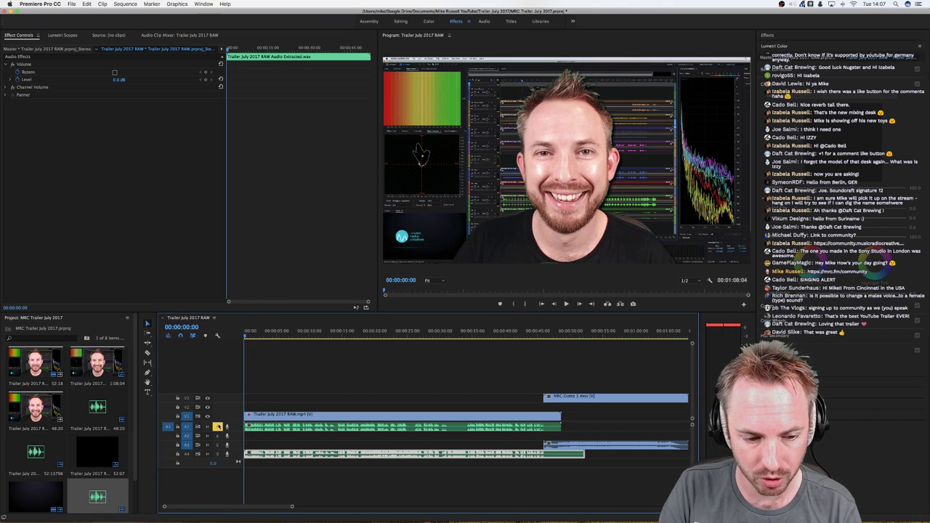
# Step: Unsolo and mute track A1, and play the trailer's first three seconds to hear the audio on A4
pyautogui.click(208, 427)
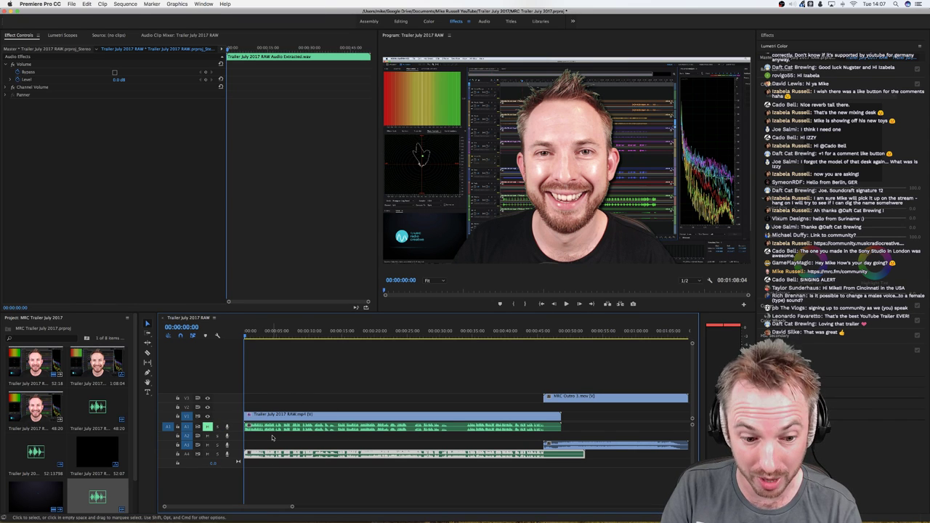
pyautogui.press('space')
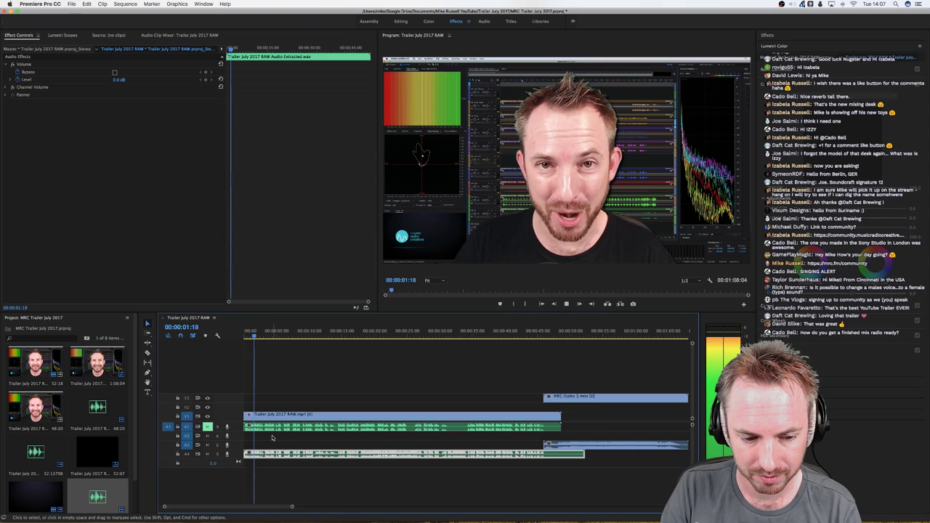
pyautogui.press('space')
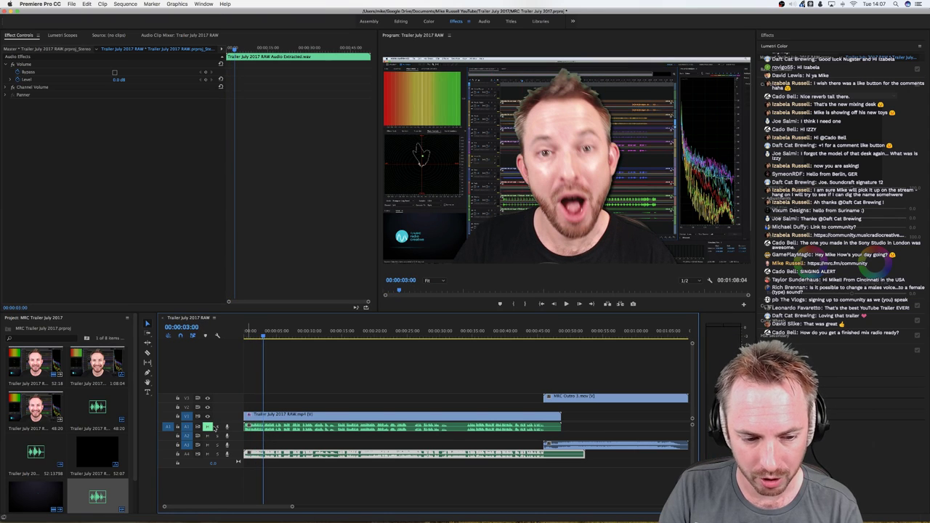
# Step: Alternate the mutes between tracks A4 and A1 while playing short passages from 00:00:03:00 to compare their sound
pyautogui.click(208, 427)
pyautogui.click(208, 454)
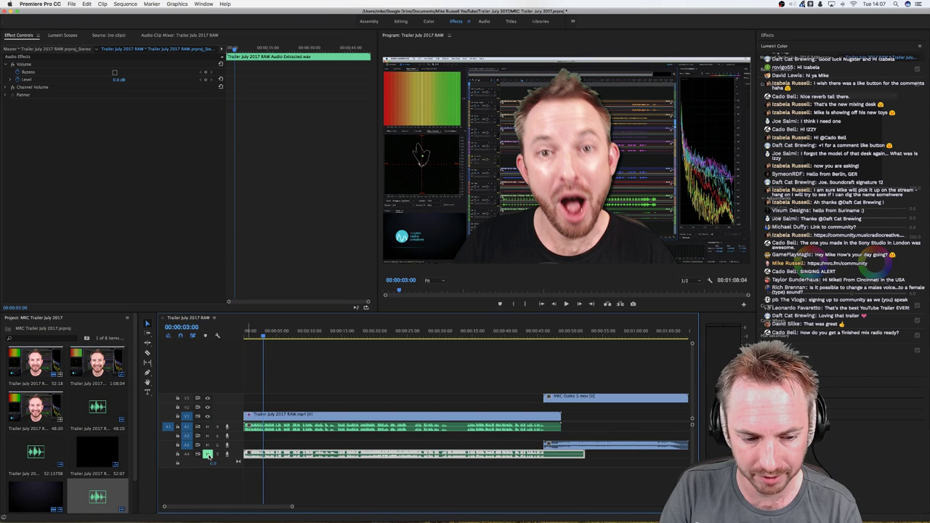
pyautogui.press('space')
pyautogui.click(208, 454)
pyautogui.press('space')
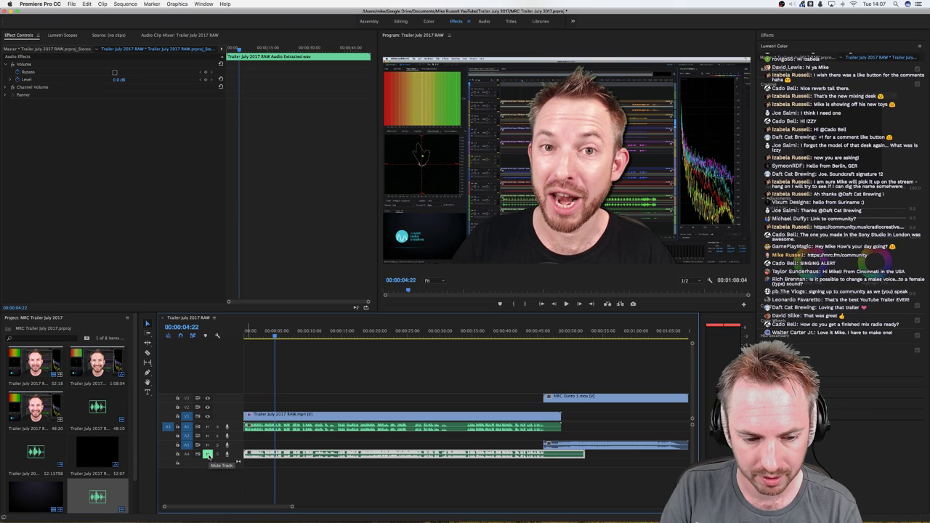
pyautogui.click(207, 427)
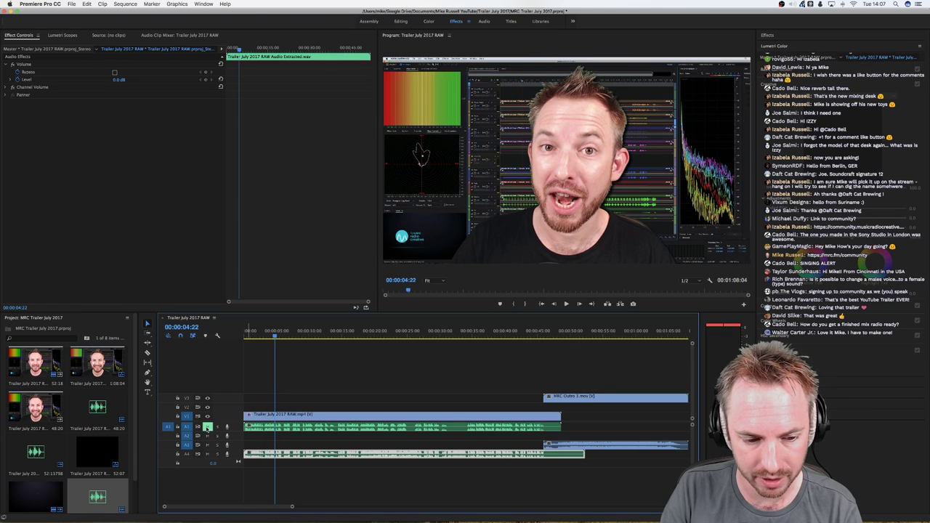
pyautogui.press('space')
# Step: Unmute A1, mute A4 and listen to the raw audio from 00:00:05:22 to about 00:00:15:27
pyautogui.click(208, 427)
pyautogui.click(208, 454)
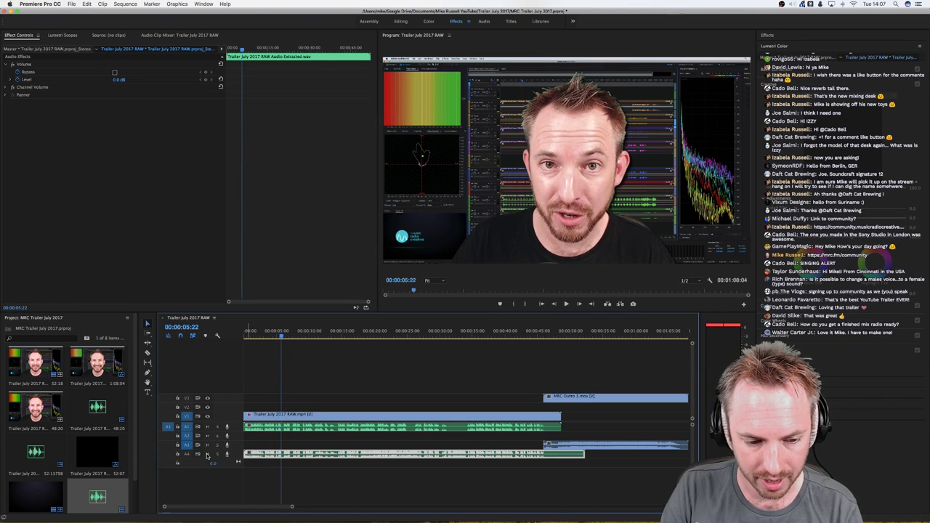
pyautogui.press('space')
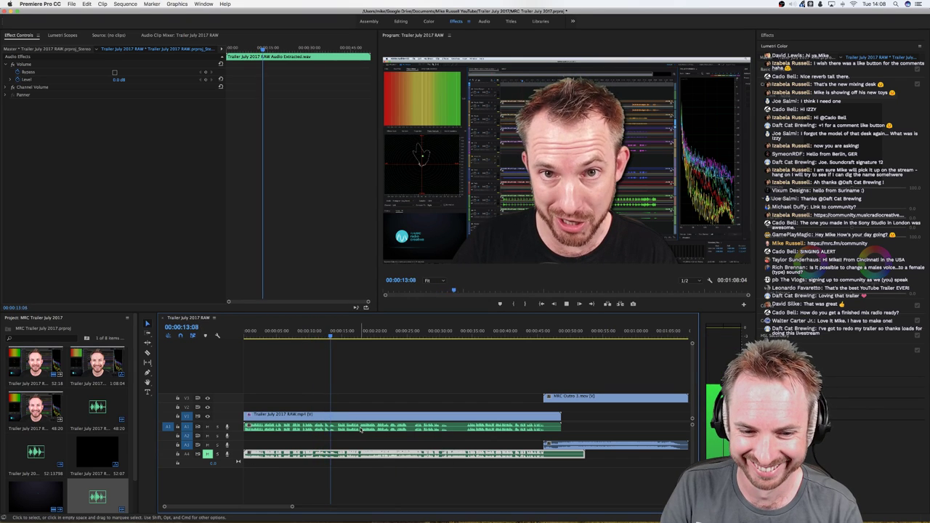
pyautogui.press('space')
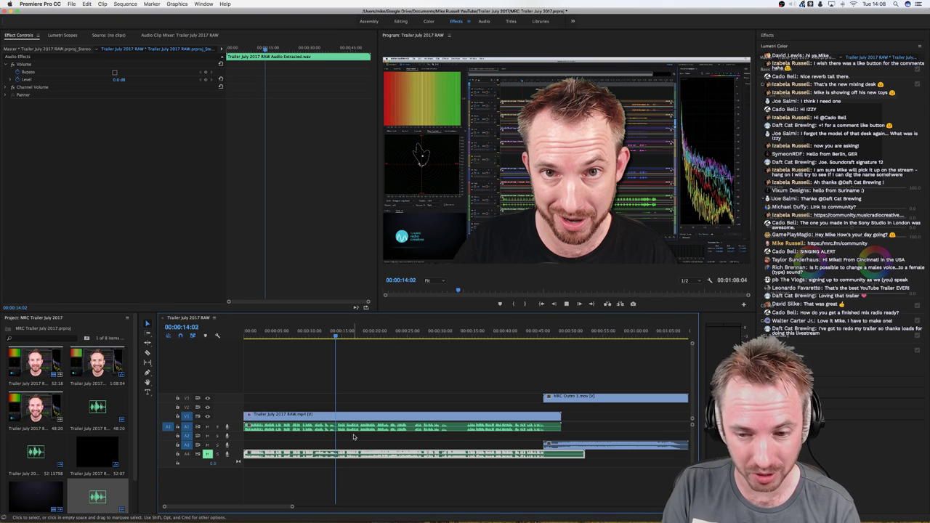
pyautogui.press('space')
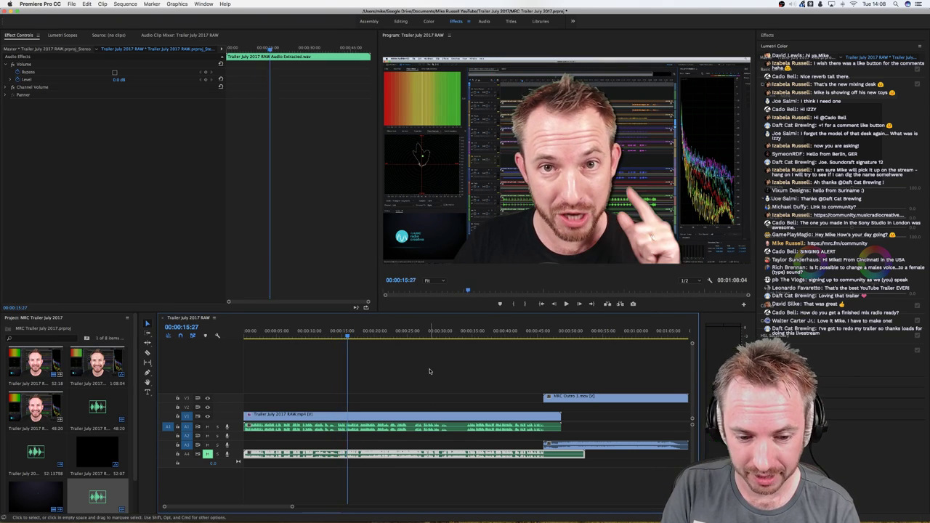
# Step: Listen to the raw audio on A1 between about 00:00:23:23 and 00:00:26:27, replaying part of the passage
pyautogui.click(404, 332)
pyautogui.press('j')
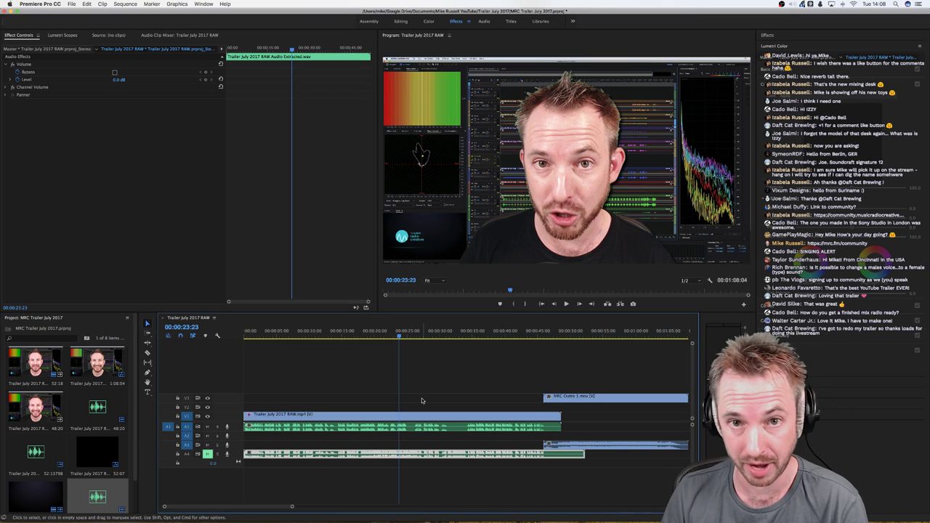
pyautogui.press('space')
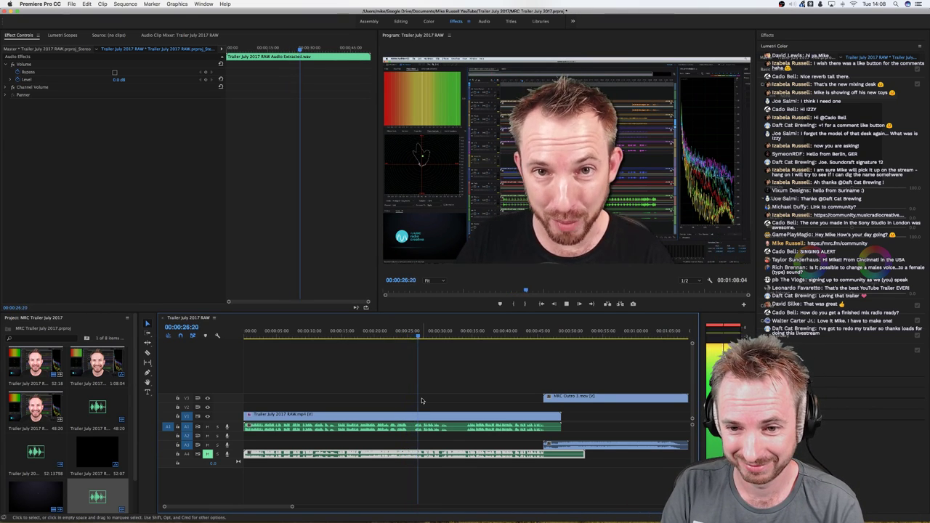
pyautogui.press('space')
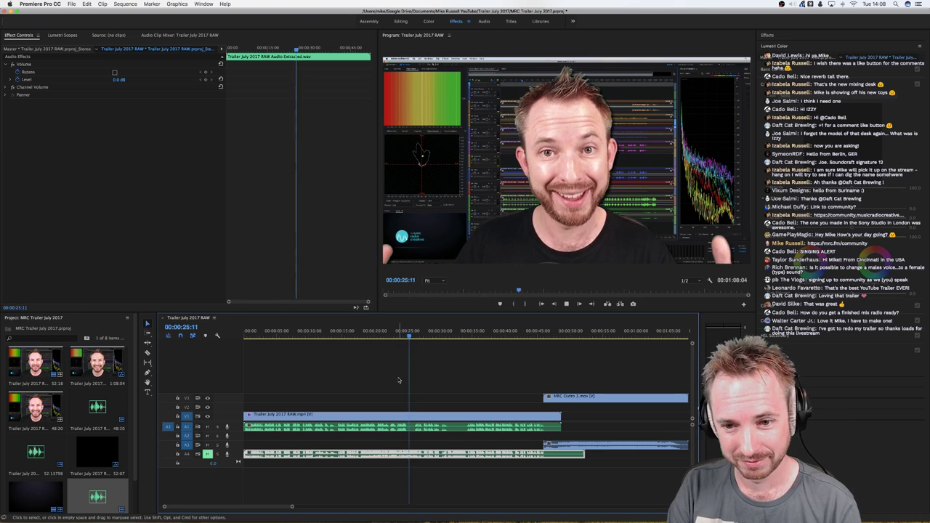
pyautogui.press('space')
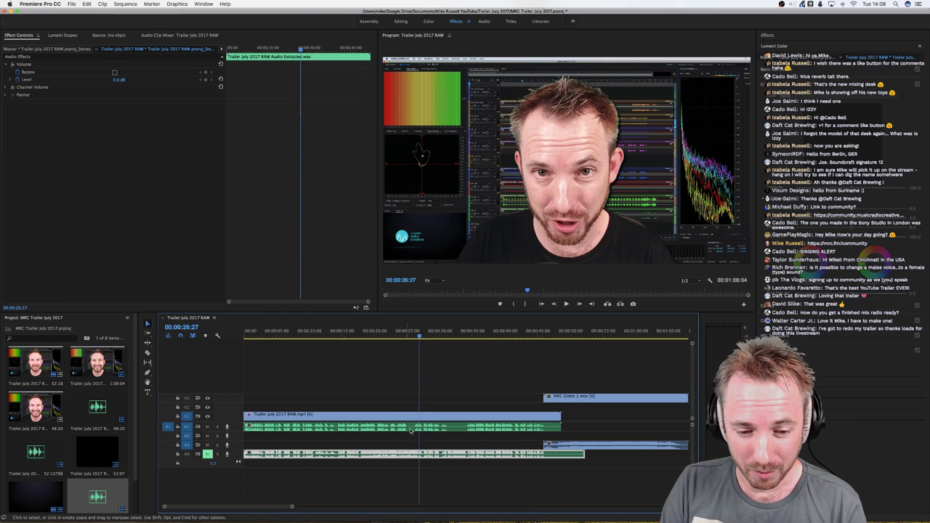
# Step: Move the playhead to 00:00:30:08 and listen to the raw audio up to about 00:00:34:24
pyautogui.click(437, 336)
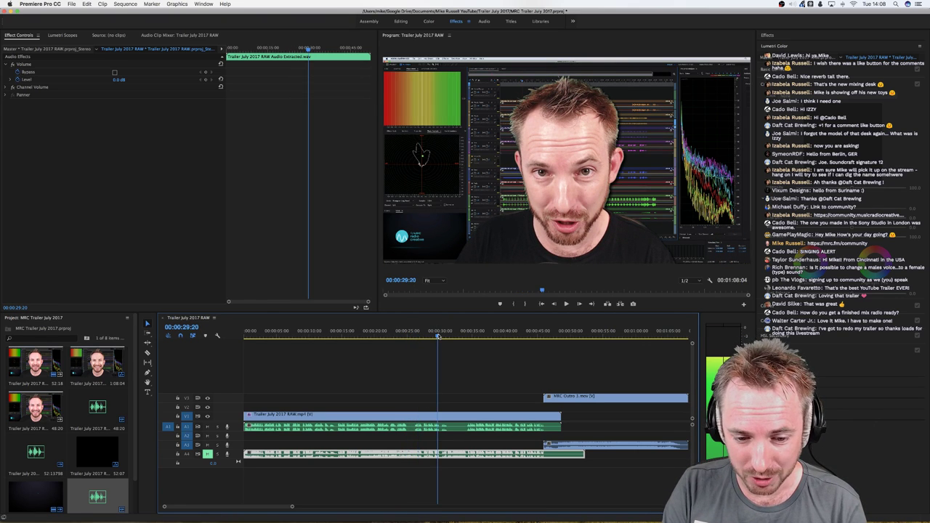
pyautogui.click(441, 335)
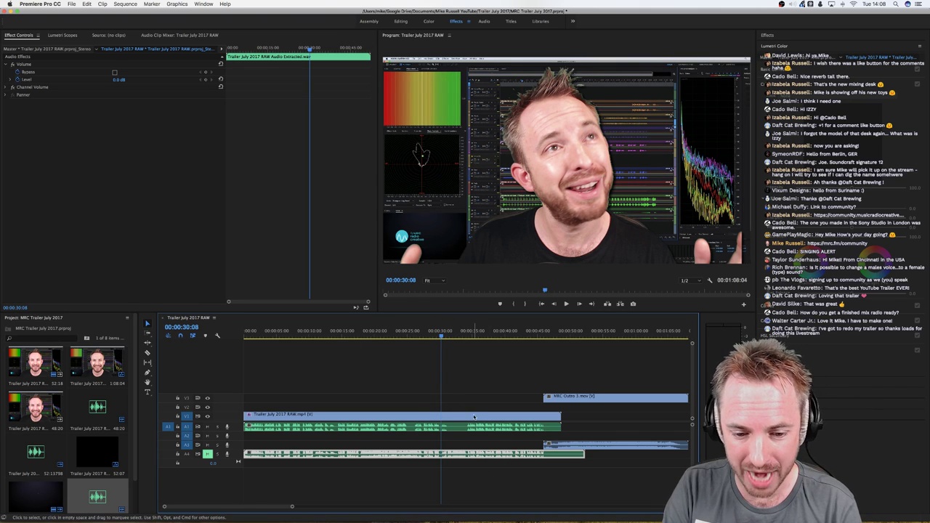
pyautogui.press('space')
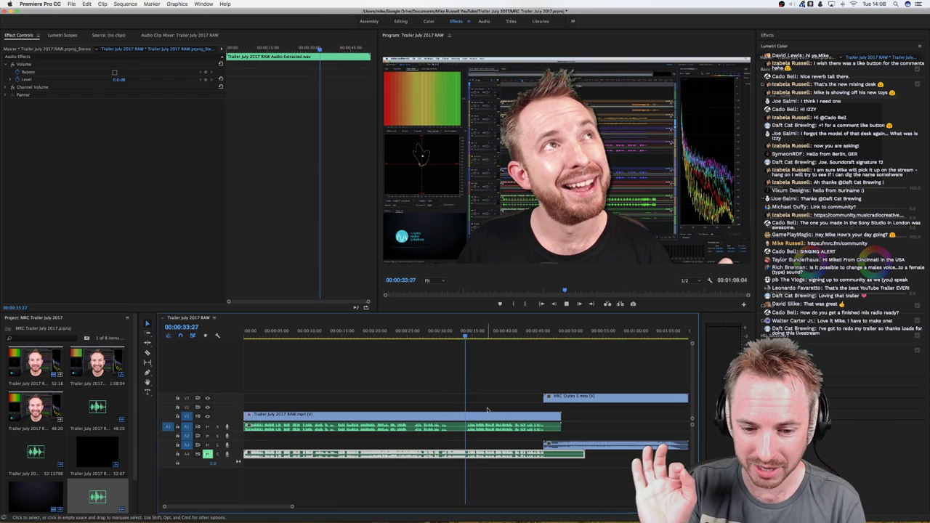
pyautogui.press('space')
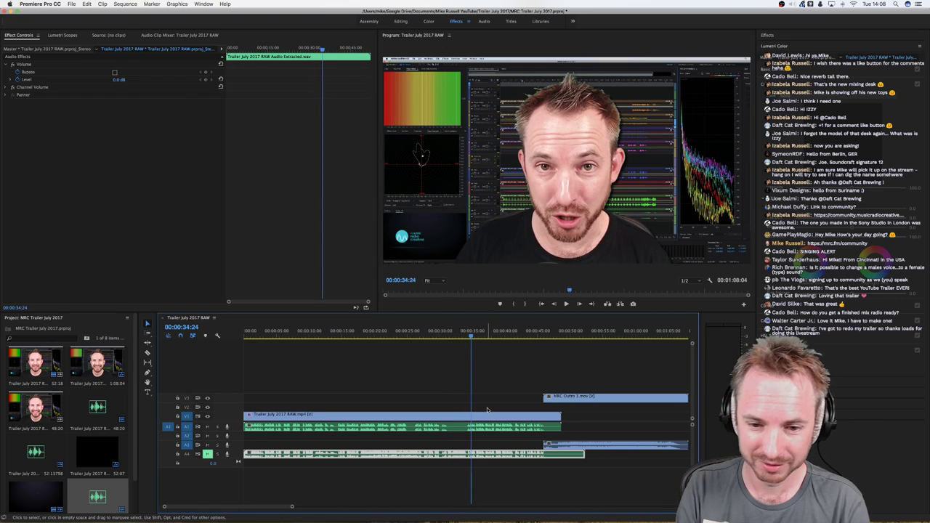
# Step: Unmute A4, mute A1 and open the extracted audio clip on A4 in Adobe Audition for editing
pyautogui.click(207, 454)
pyautogui.click(207, 427)
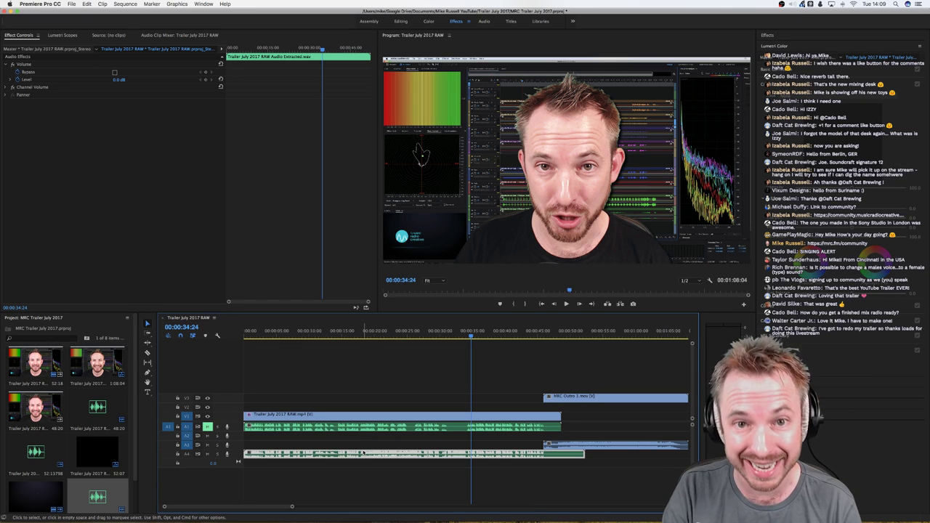
pyautogui.rightClick(288, 455)
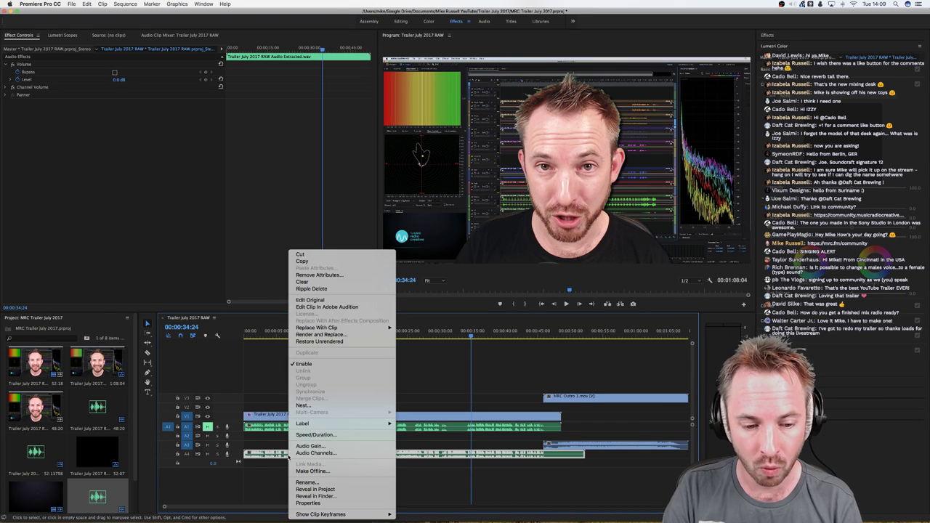
pyautogui.click(348, 308)
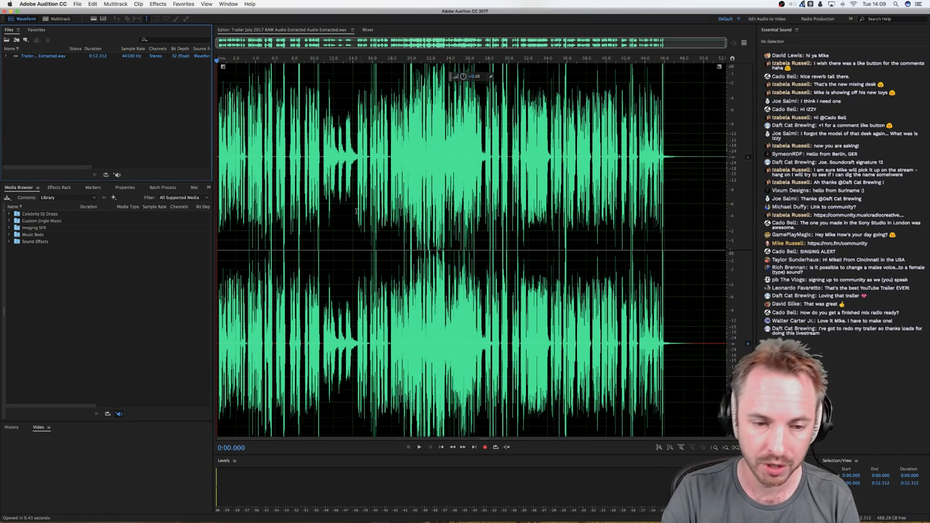
# Step: Silence the passage of the extracted audio from about 10.8 to 14.5 seconds
pyautogui.moveTo(322, 174); pyautogui.dragTo(357, 168)
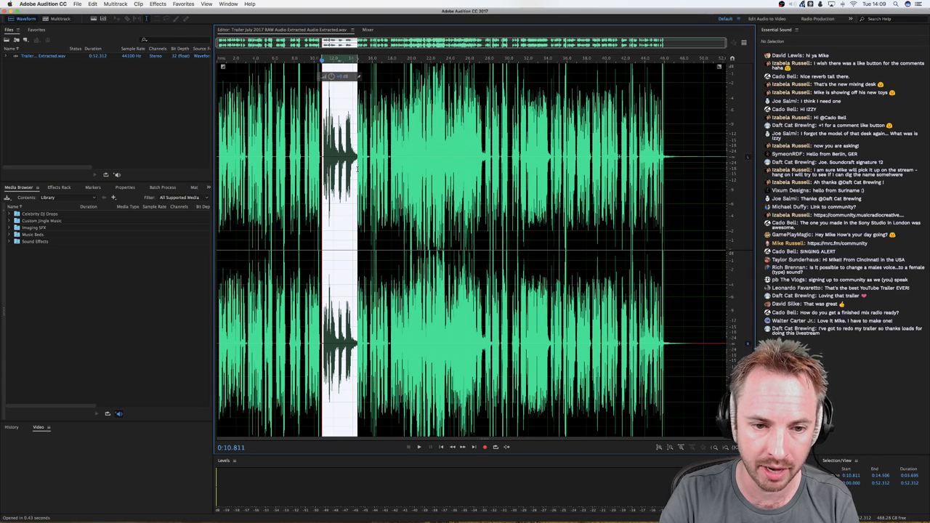
pyautogui.click(166, 5)
pyautogui.click(171, 50)
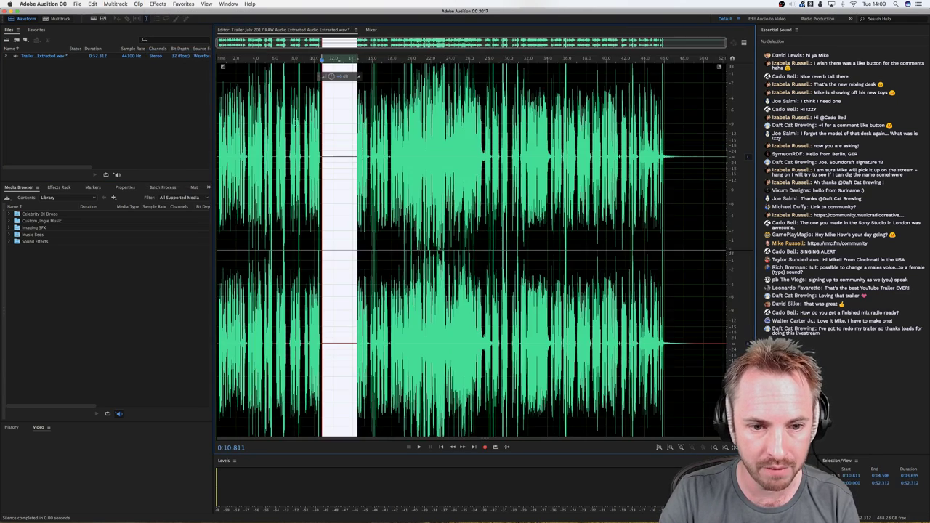
# Step: Switch to Premiere Pro and move the playhead to 00:00:10:29 to inspect the edited passage of the A4 clip
pyautogui.press('super+Tab')
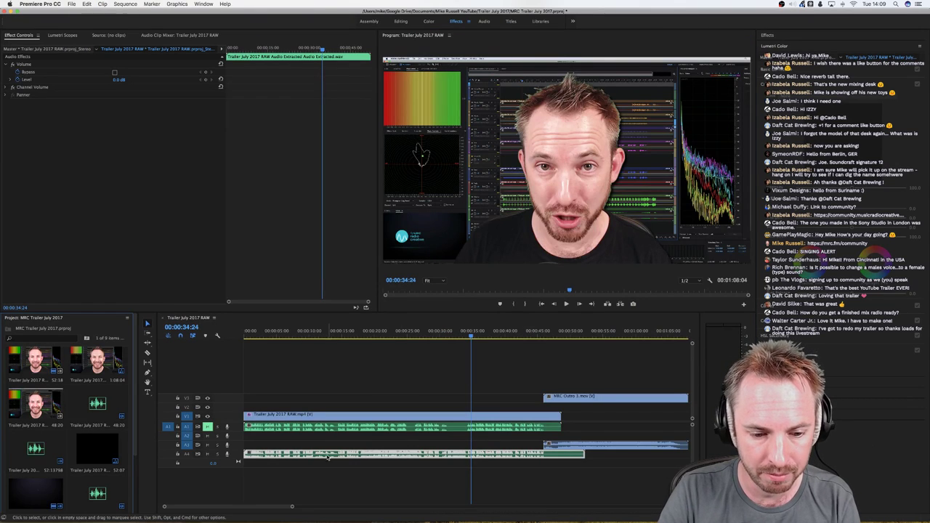
pyautogui.click(315, 333)
pyautogui.press('=')
pyautogui.press('=')
pyautogui.press('=')
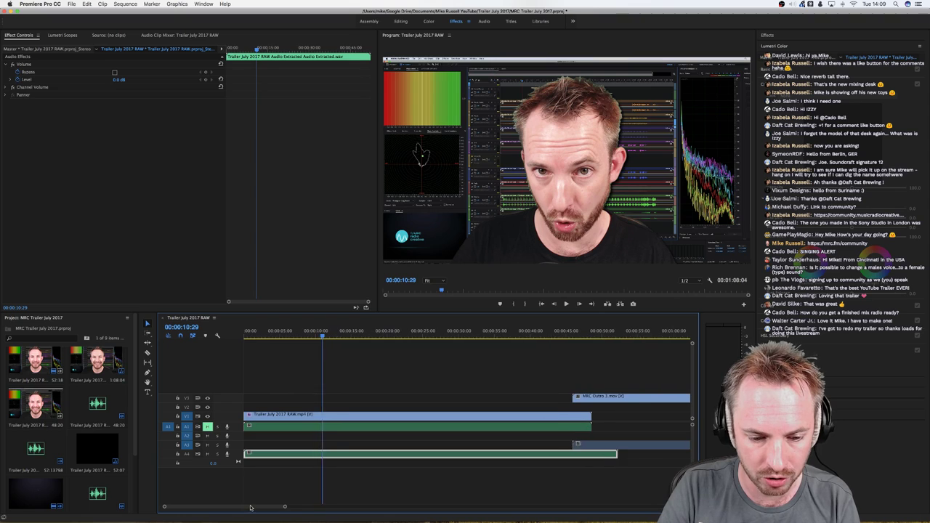
# Step: Save the silenced audio file in Adobe Audition and check the updated A4 clip in Premiere Pro
pyautogui.press('super+Tab')
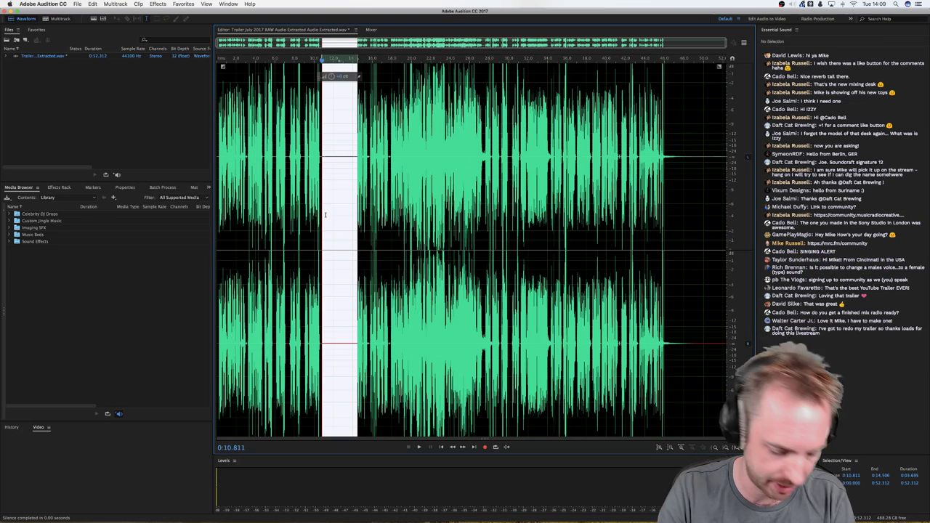
pyautogui.press('super+Tab')
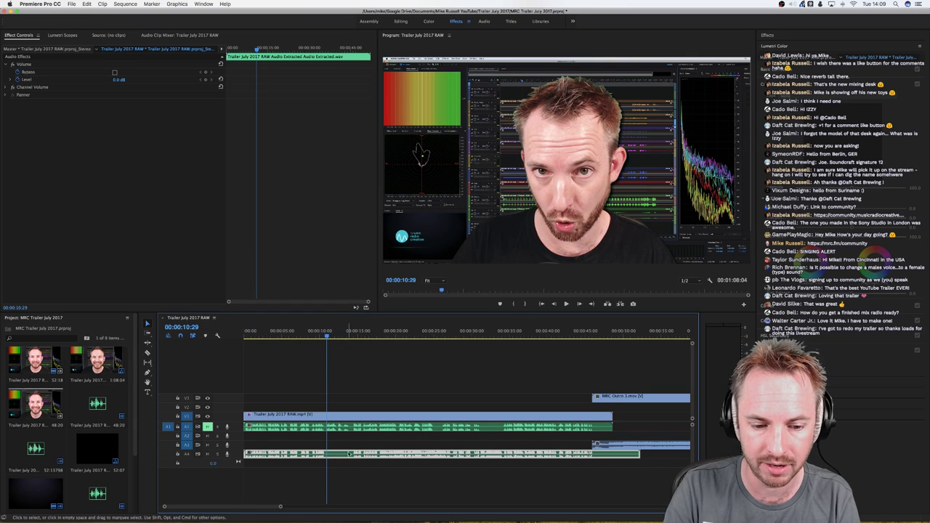
pyautogui.press('super+Tab')
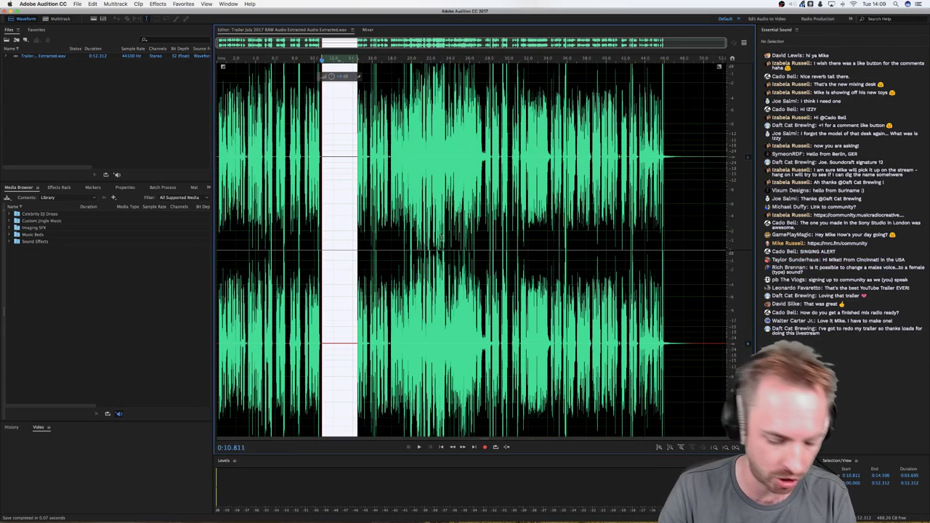
pyautogui.press('super+s')
pyautogui.press('super+Tab')
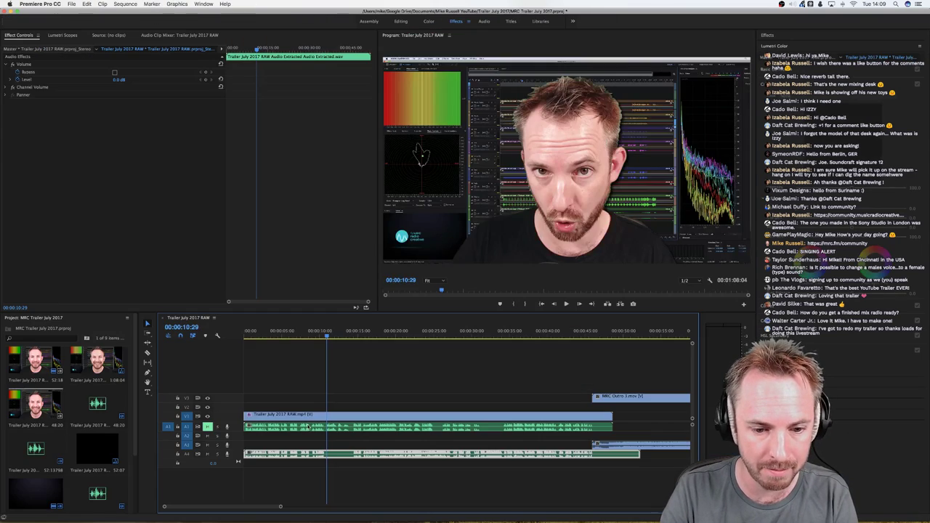
# Step: Use Edit Original on the A4 clip to open the Audition multitrack session that created the file
pyautogui.rightClick(359, 456)
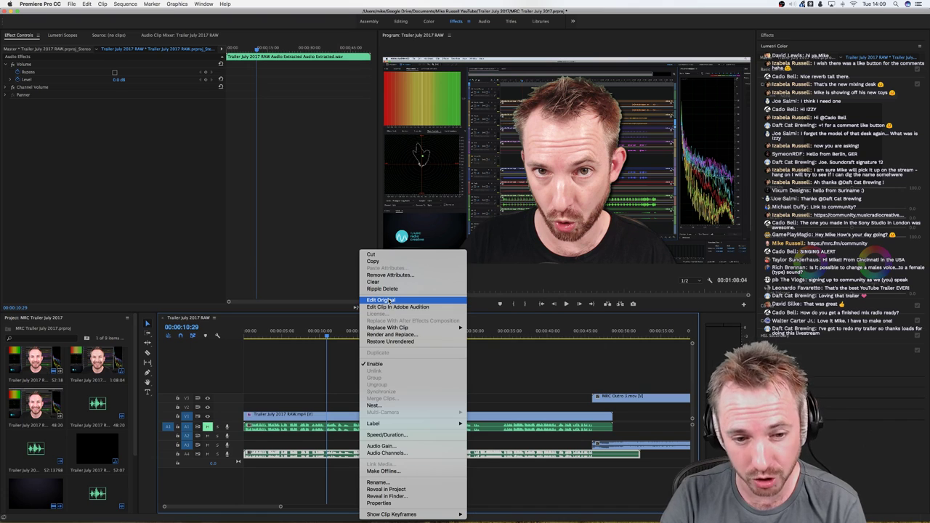
pyautogui.click(389, 299)
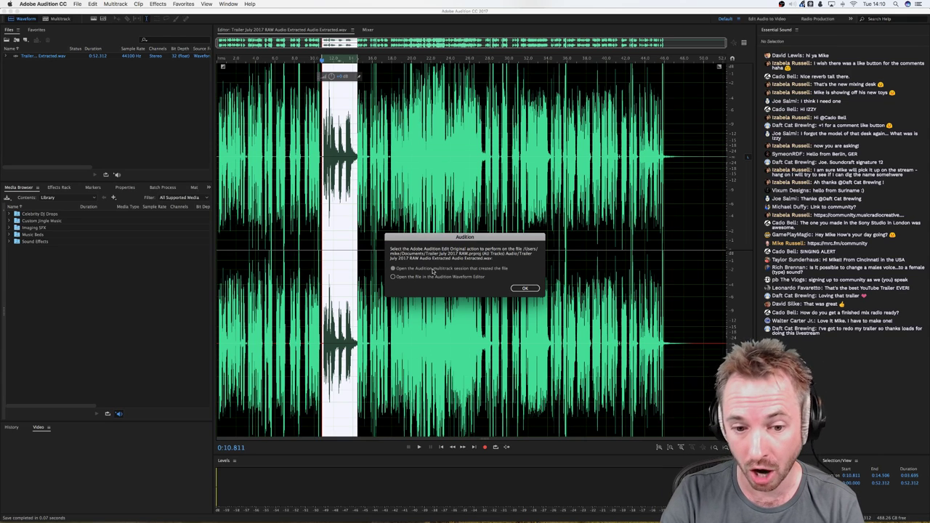
pyautogui.click(525, 287)
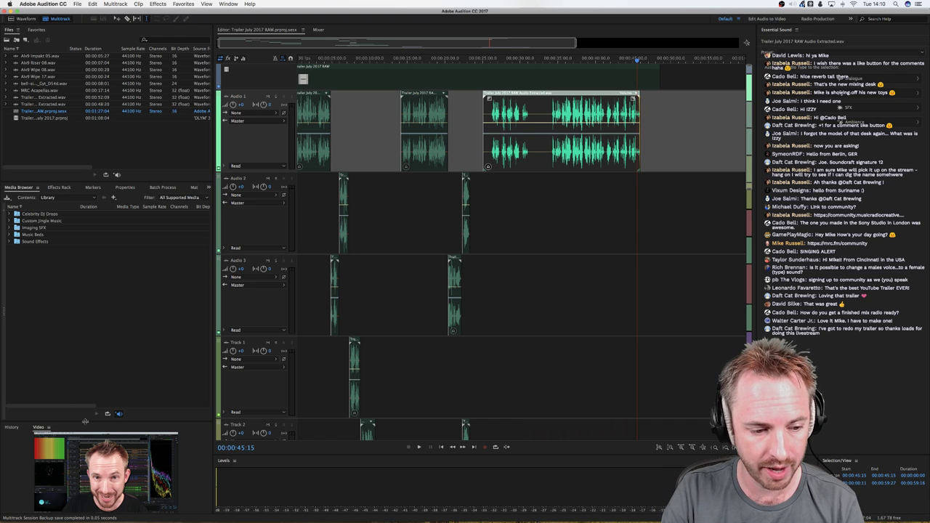
# Step: Enlarge the video preview and check it against the audio at 00:00:07:09 and 00:00:11:15
pyautogui.moveTo(85, 421); pyautogui.dragTo(82, 376)
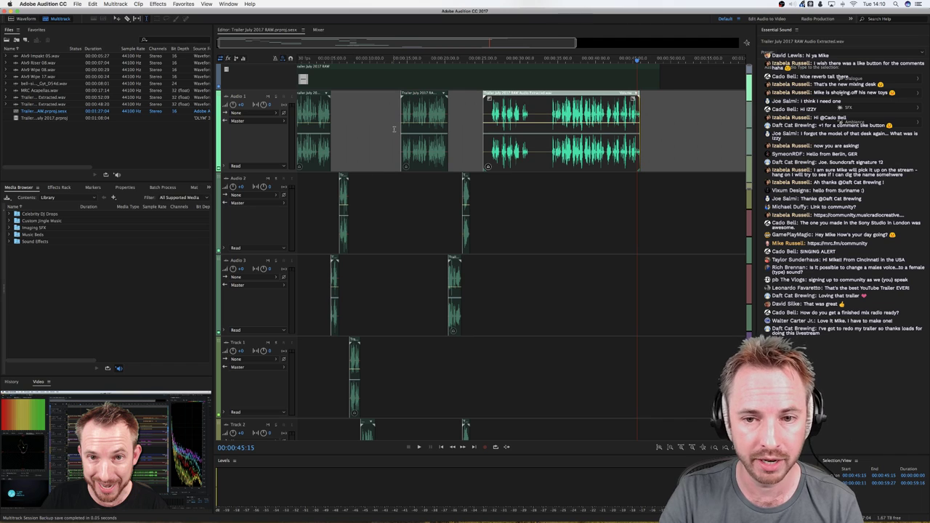
pyautogui.click(350, 64)
pyautogui.press('space')
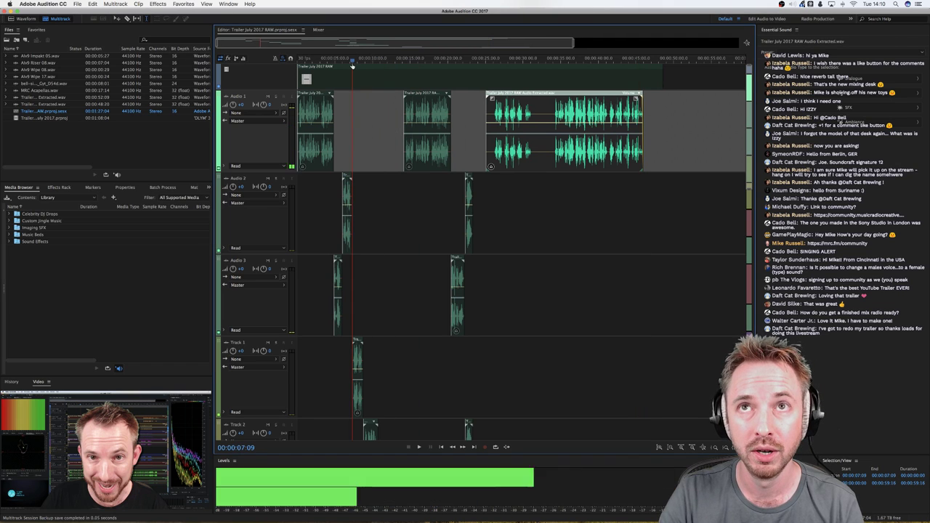
pyautogui.press('space')
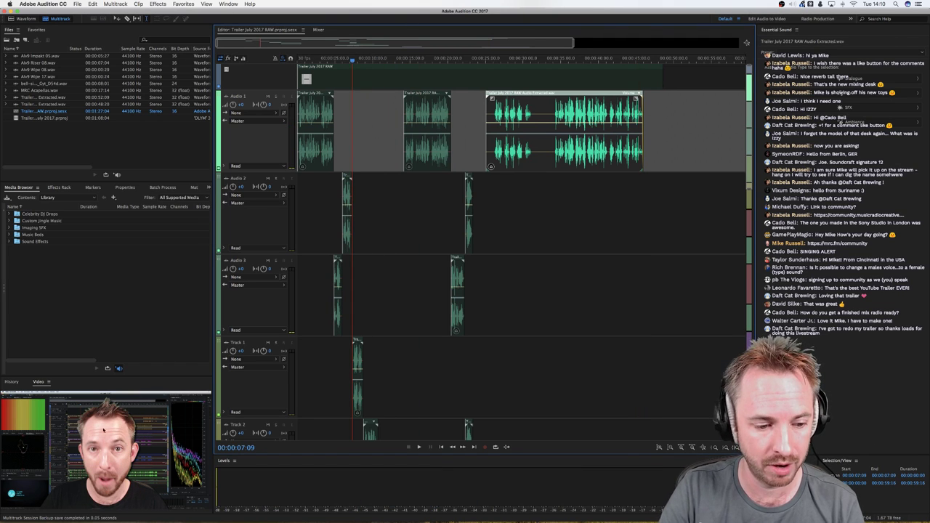
pyautogui.click(385, 61)
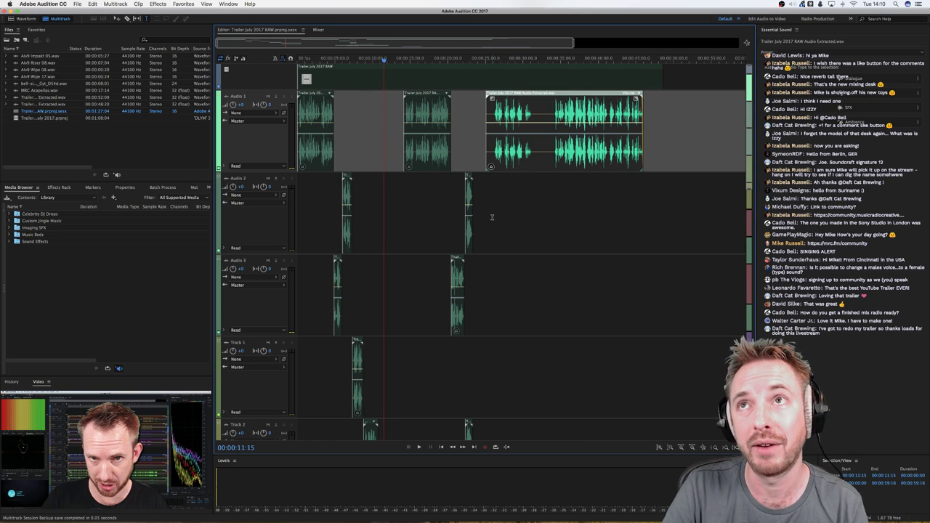
# Step: Look through the session's tracks, return to the timeline start and show Audio 1's track effects
pyautogui.scroll(-10, 492, 216)
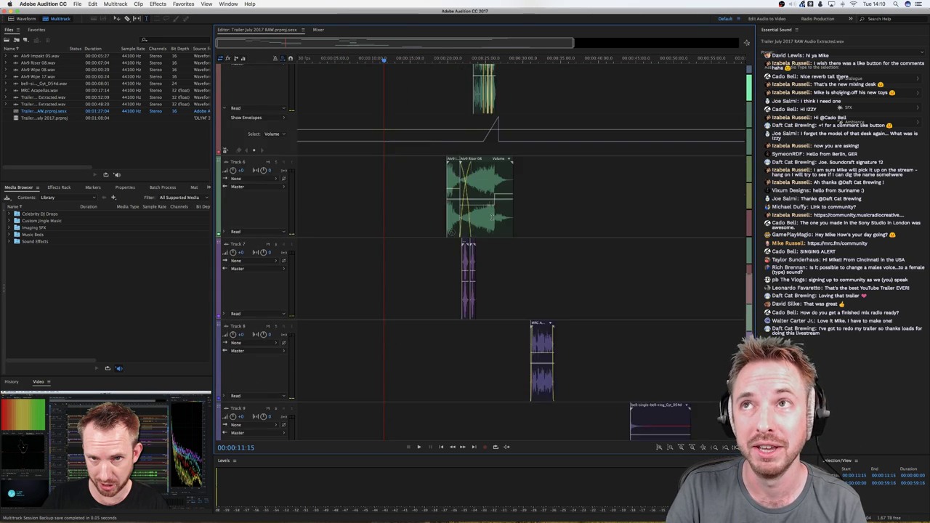
pyautogui.scroll(9, 492, 216)
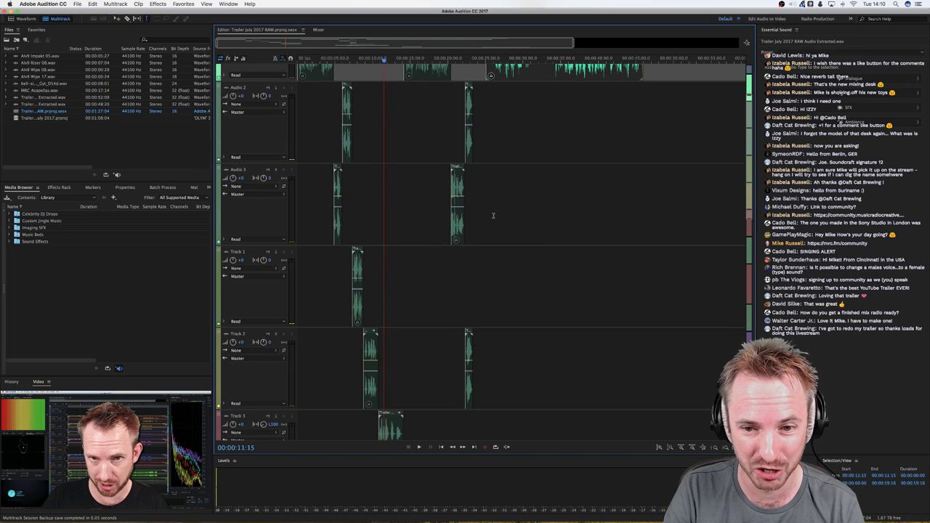
pyautogui.scroll(2, 494, 215)
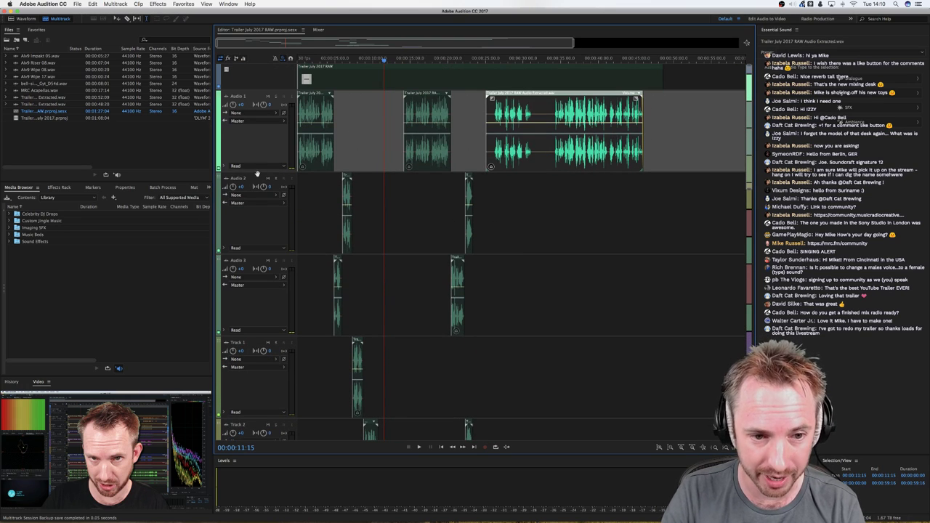
pyautogui.click(303, 60)
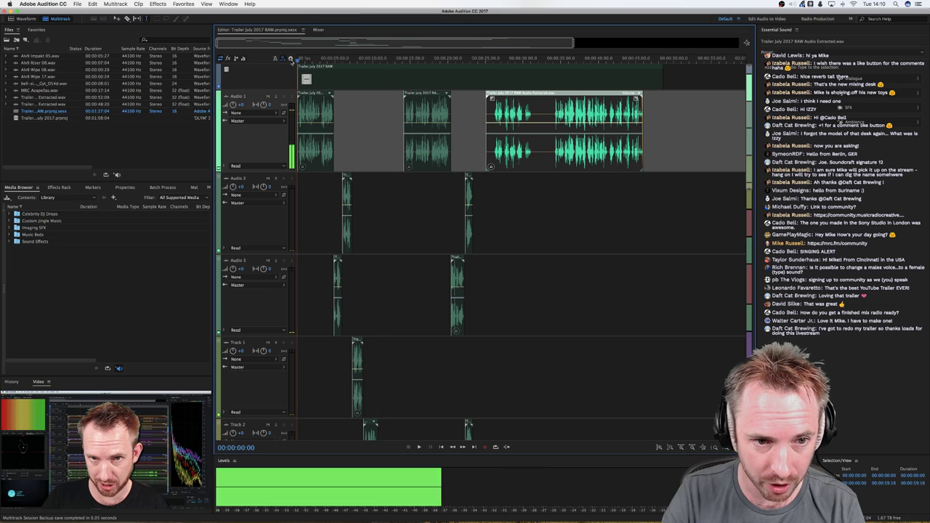
pyautogui.click(60, 188)
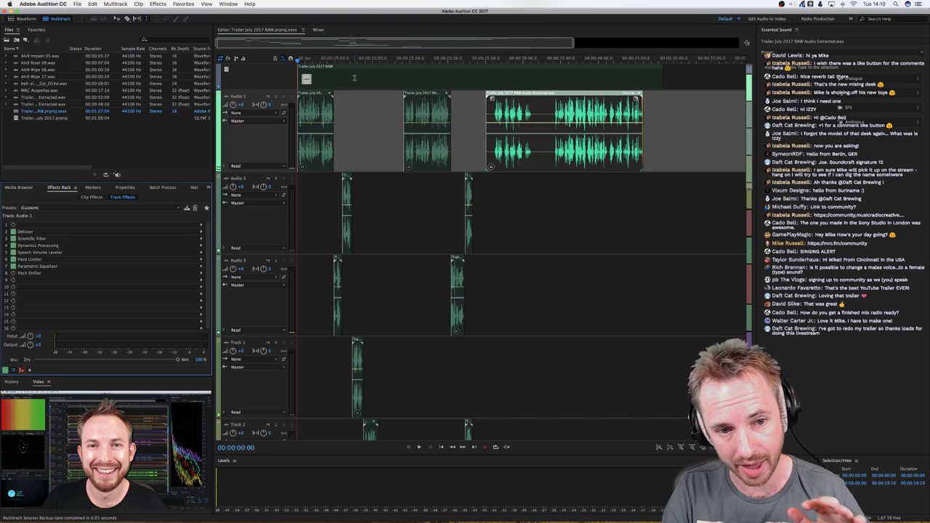
# Step: Check the opening word on Audio 1 against the video frames between 00:00:00:04 and 00:00:00:09
pyautogui.scroll(5, 298, 62)
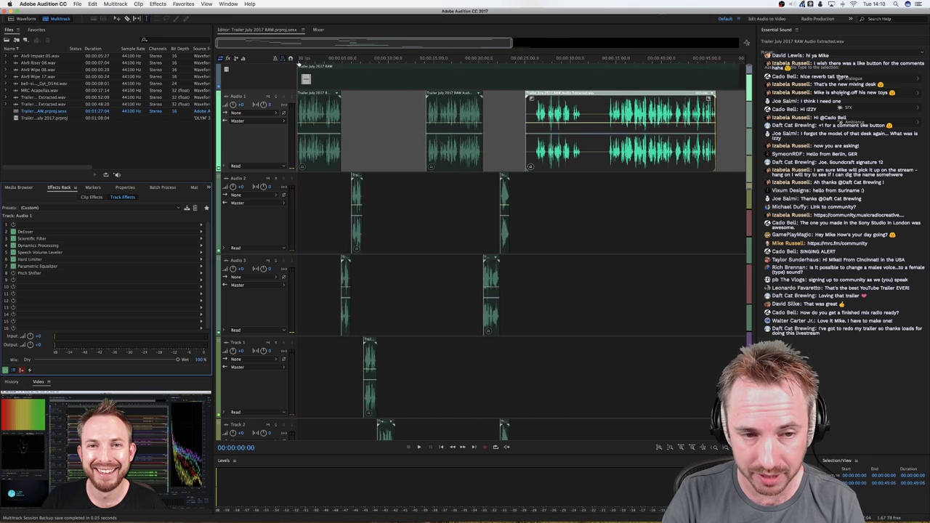
pyautogui.scroll(5, 298, 62)
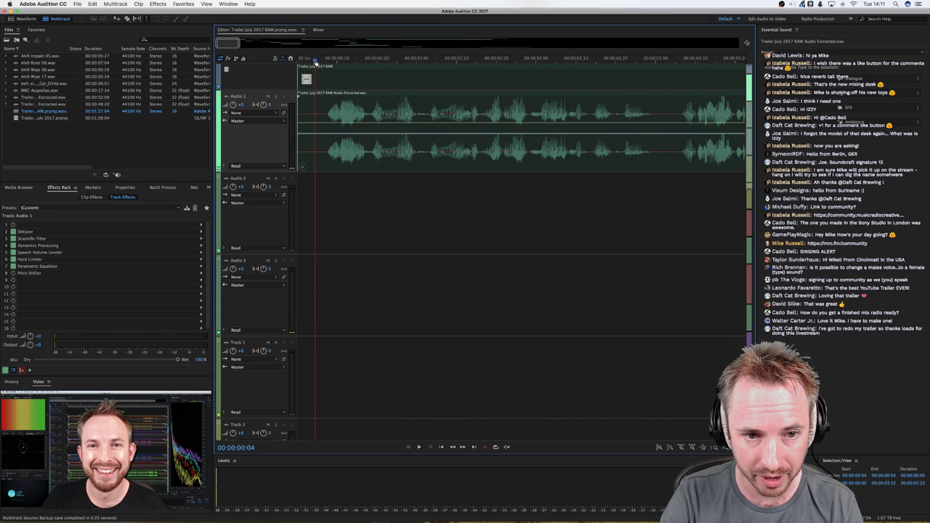
pyautogui.press('space')
pyautogui.press('space')
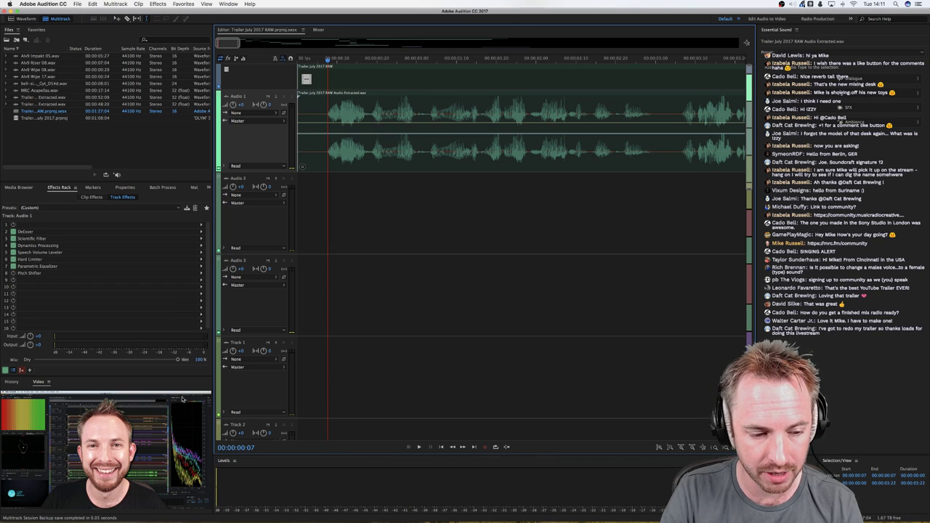
pyautogui.click(331, 61)
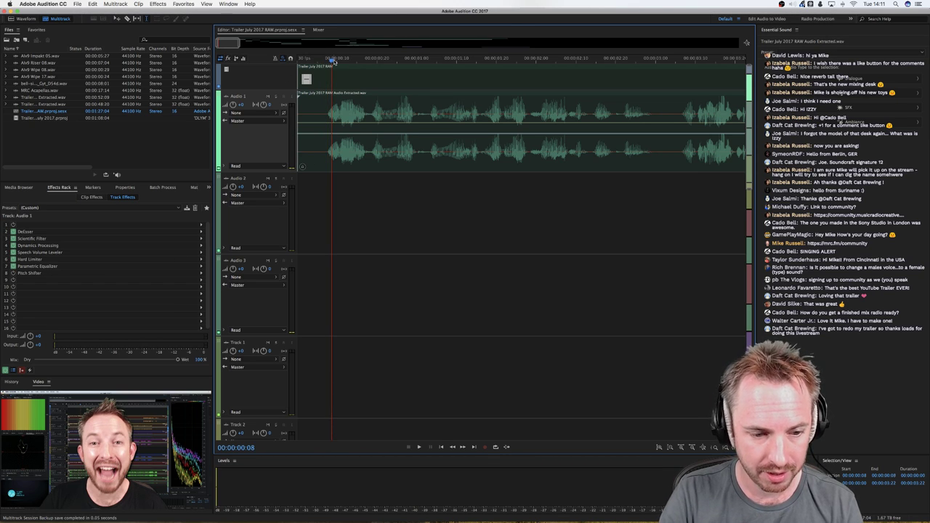
pyautogui.click(335, 62)
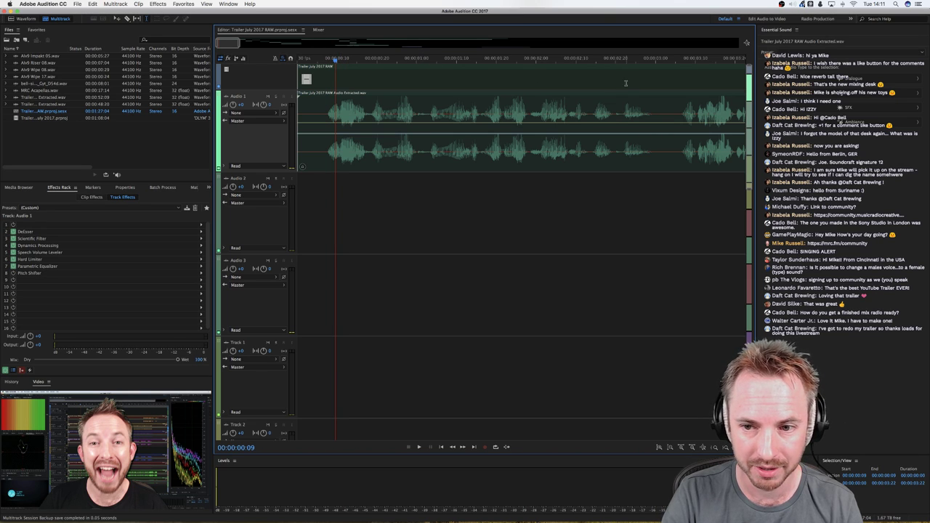
# Step: Step the playhead from 00:00:02:28 to 00:00:03:05 and play the session from there past 00:00:05:08
pyautogui.click(649, 72)
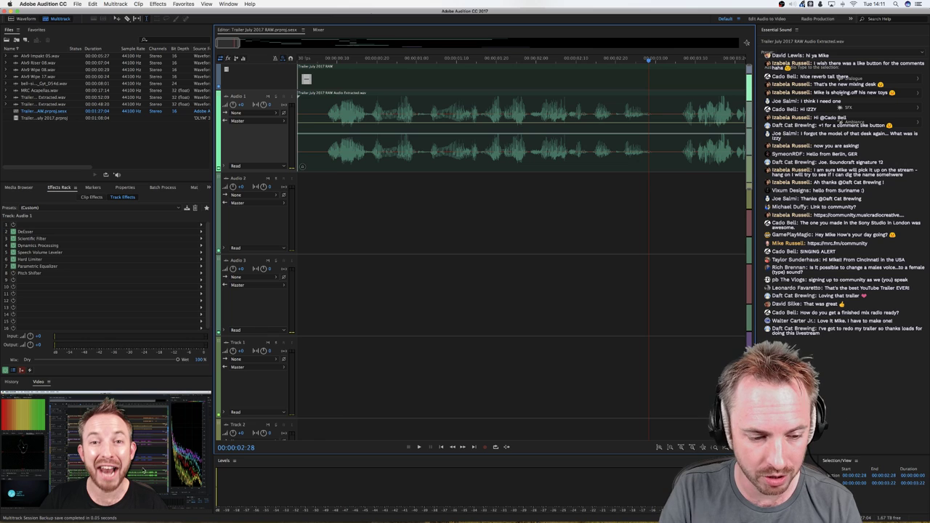
pyautogui.click(656, 63)
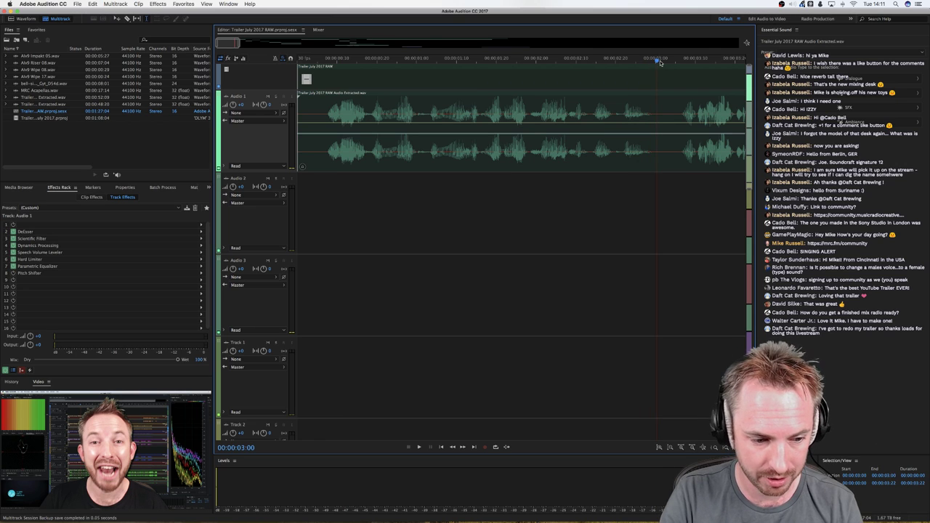
pyautogui.click(663, 62)
pyautogui.moveTo(663, 62); pyautogui.dragTo(677, 62)
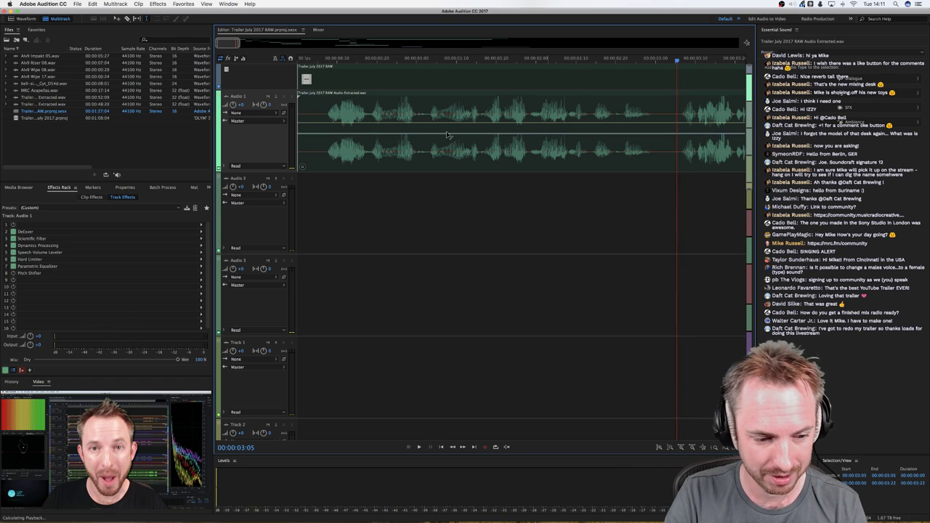
pyautogui.press('space')
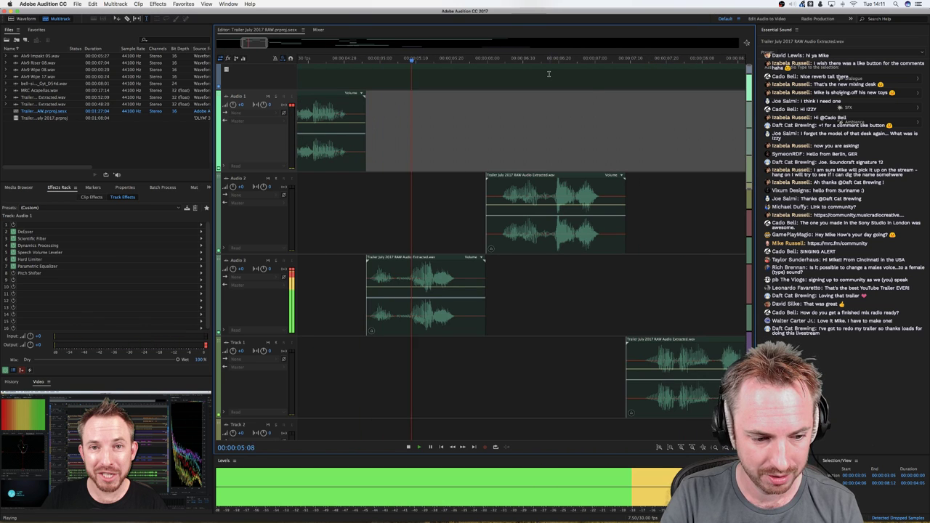
pyautogui.press('space')
# Step: Solo Audio 1, select its first clip from 00:00:00:04 to about 00:00:04:24 and play the selection
pyautogui.press('-')
pyautogui.press('-')
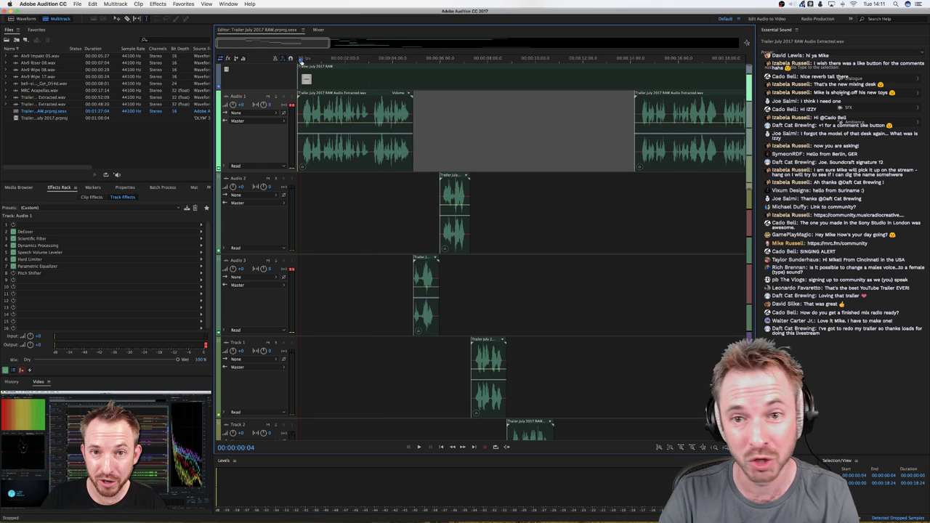
pyautogui.press('=')
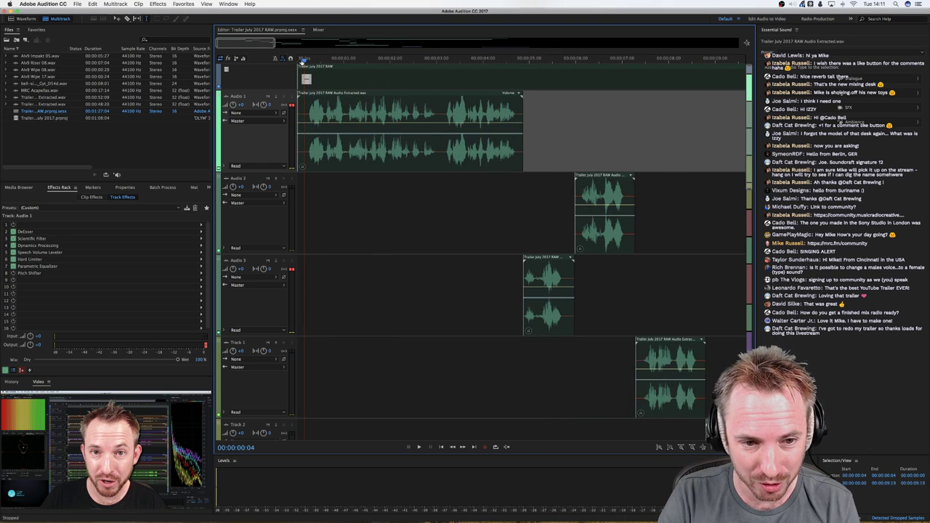
pyautogui.press('=')
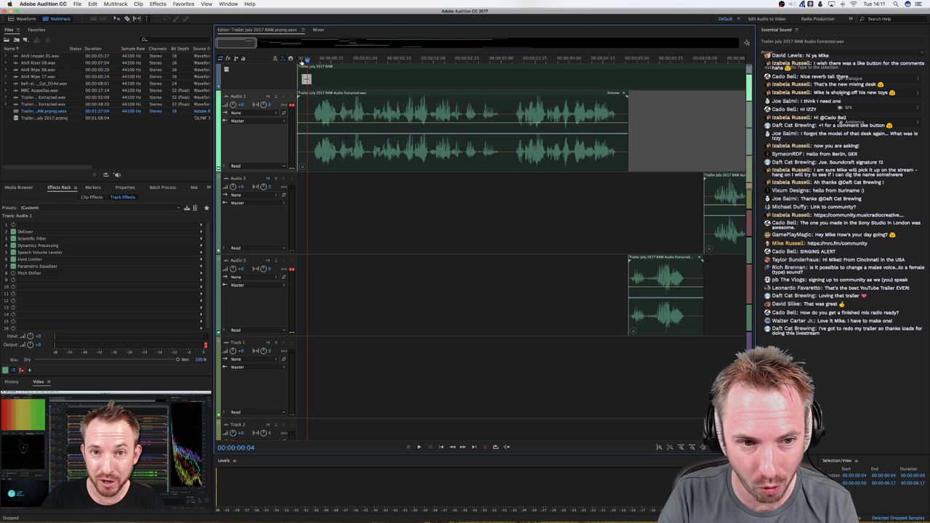
pyautogui.click(303, 146)
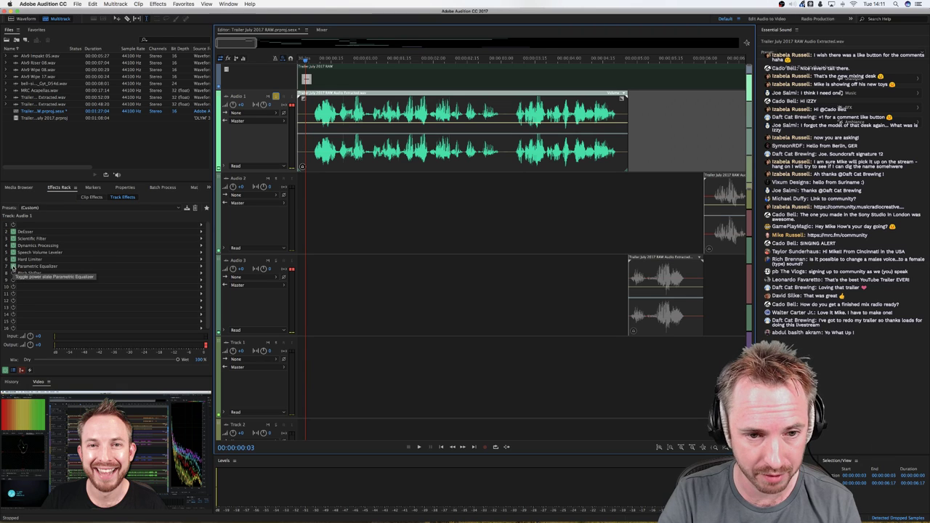
pyautogui.moveTo(623, 161); pyautogui.dragTo(306, 158)
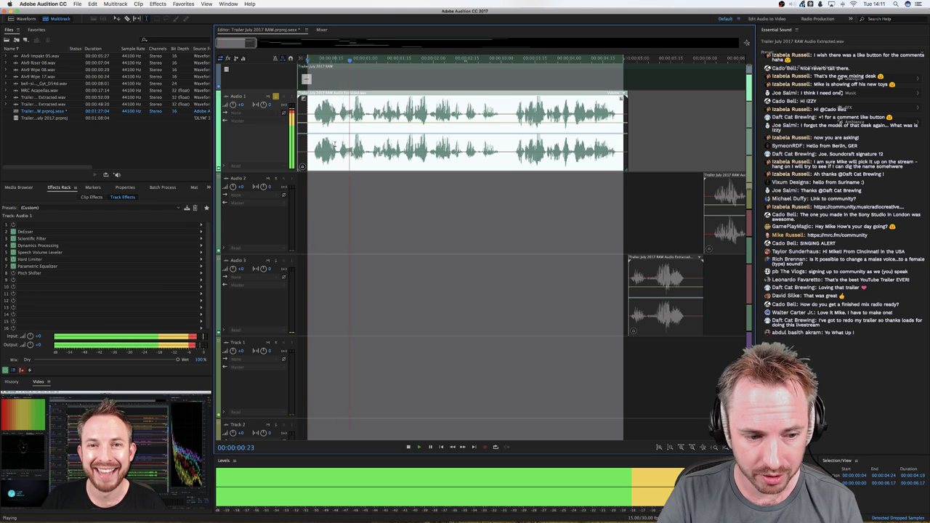
pyautogui.press('space')
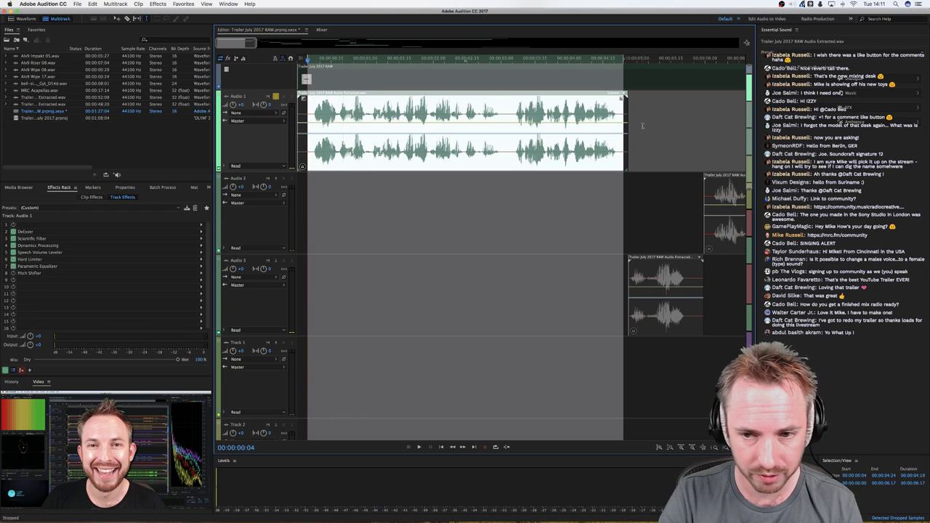
# Step: Clear the time selection, play the soloed Audio 1 from 00:00:00:02 and park the playhead at 00:00:00:06
pyautogui.click(398, 78)
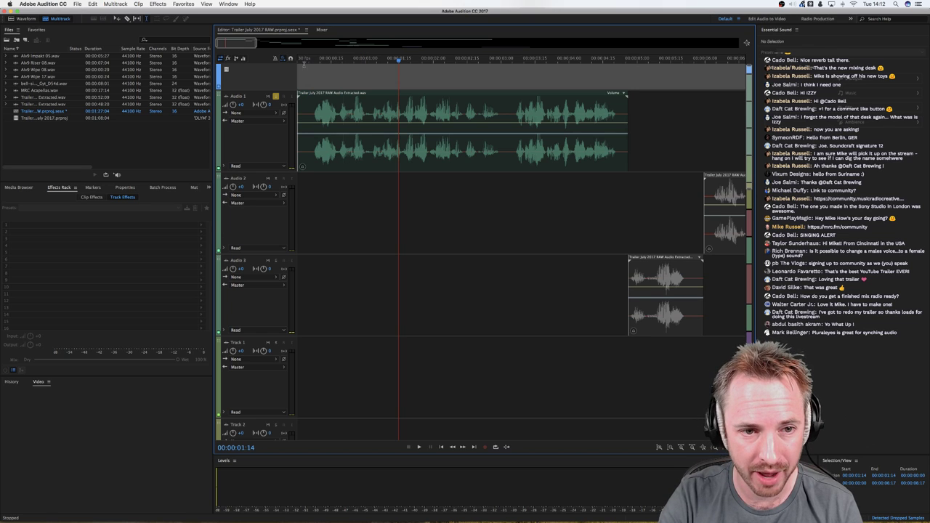
pyautogui.click(304, 64)
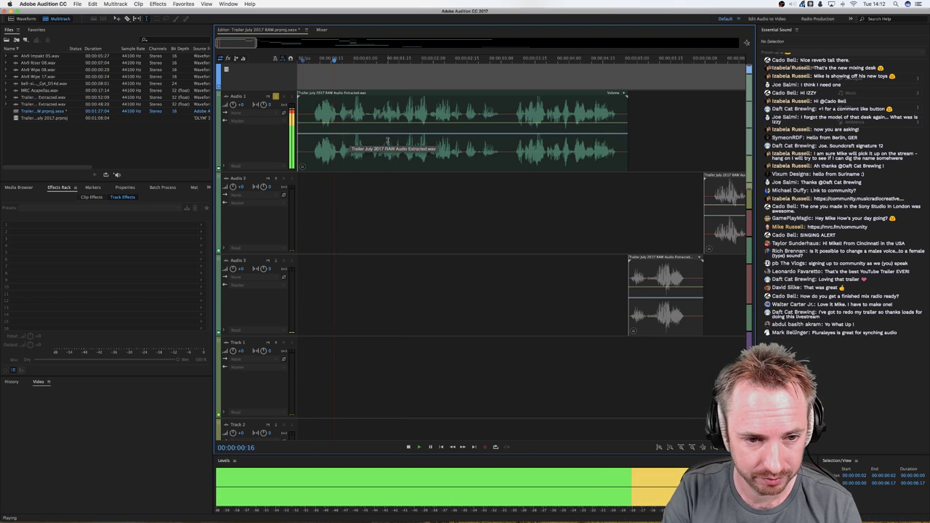
pyautogui.press('space')
pyautogui.moveTo(308, 63); pyautogui.dragTo(311, 61)
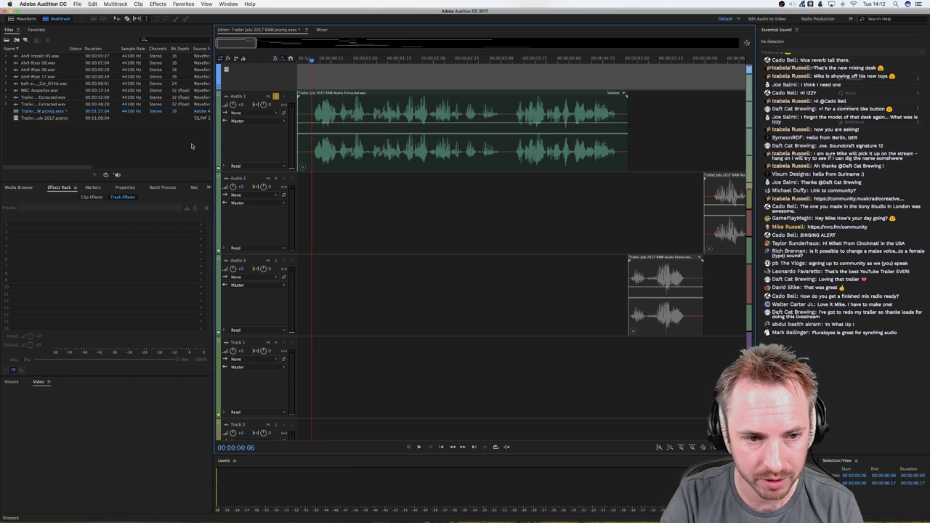
# Step: Select Audio 1's first clip, bypass the track's Parametric Equalizer and play from 00:00:00:03
pyautogui.click(305, 151)
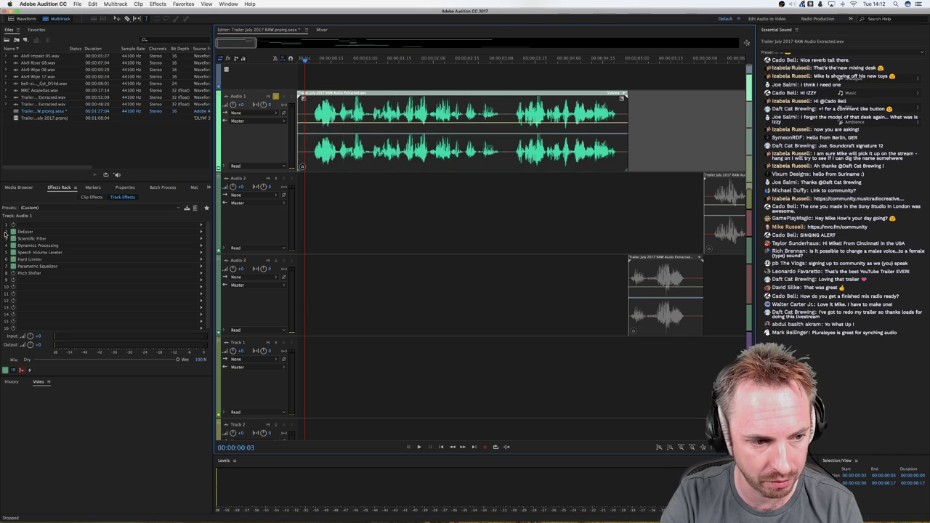
pyautogui.click(14, 267)
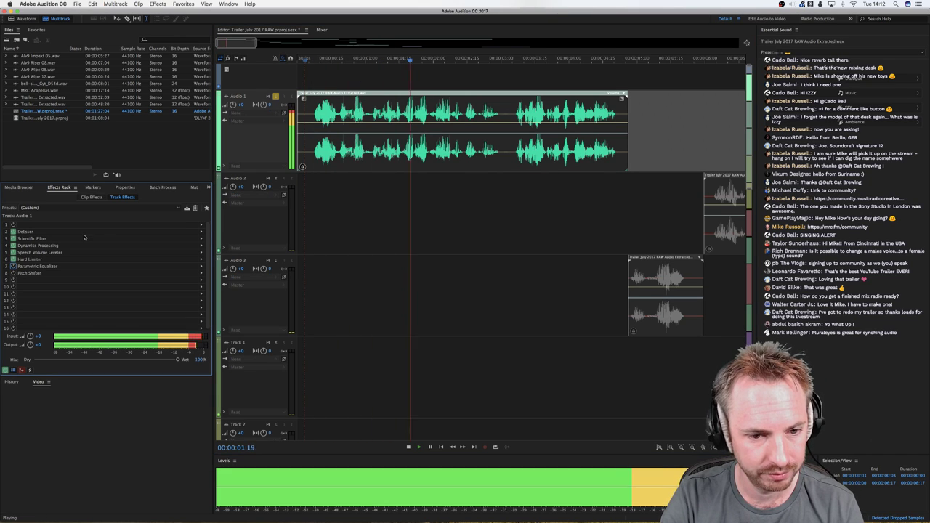
pyautogui.press('space')
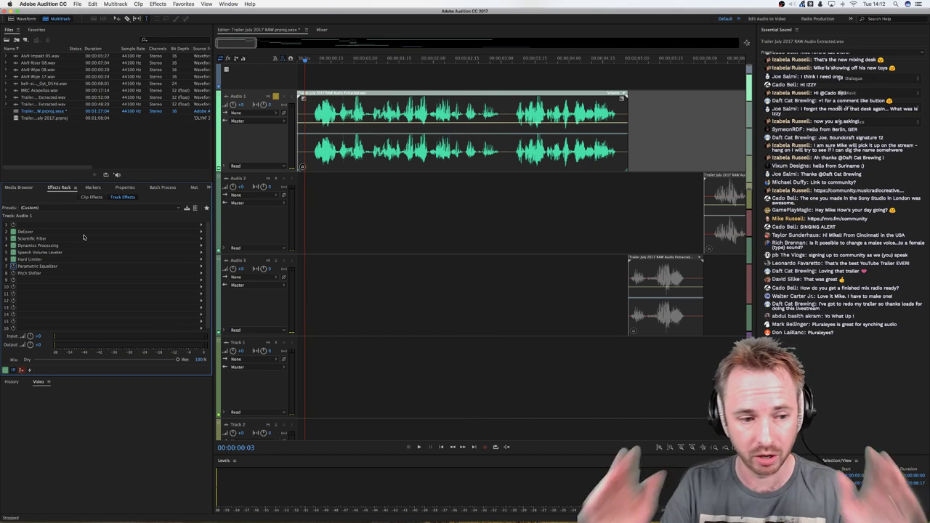
# Step: Open Audio 1's Parametric Equalizer settings and play the voice with the equalizer switched back on
pyautogui.doubleClick(46, 267)
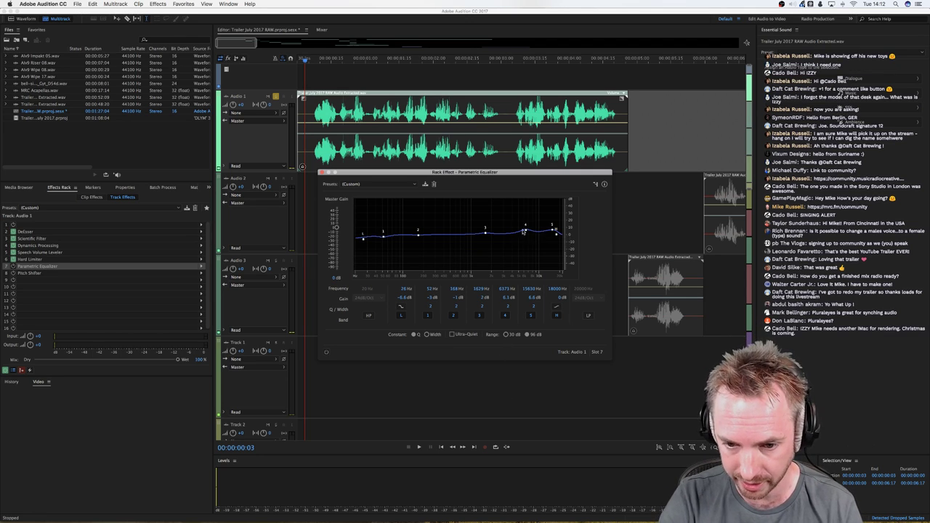
pyautogui.click(13, 266)
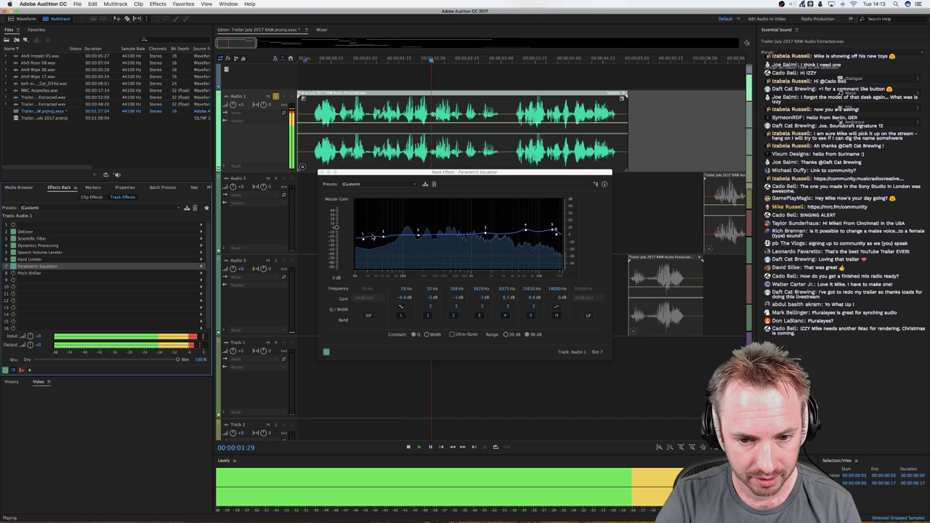
pyautogui.press('space')
# Step: Bypass the Parametric Equalizer and Hard Limiter on Audio 1 and play from 00:00:00:01
pyautogui.click(13, 266)
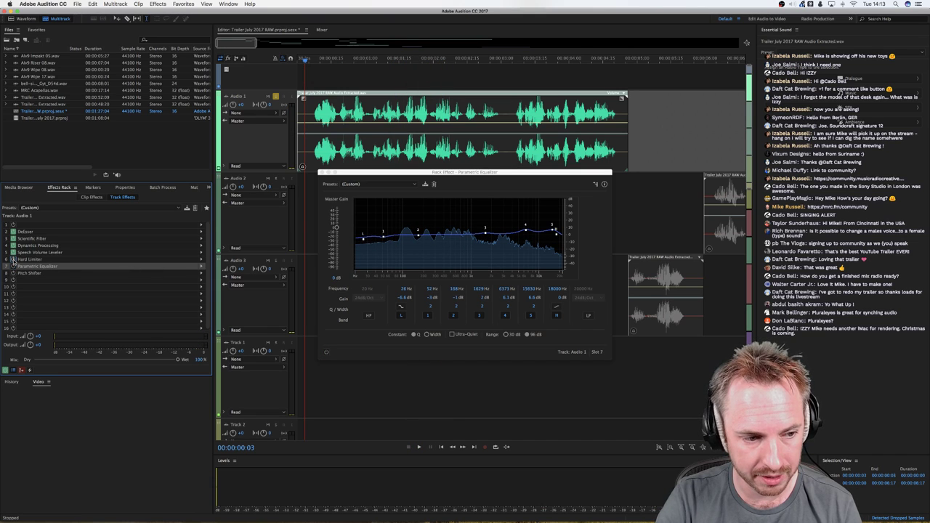
pyautogui.click(302, 62)
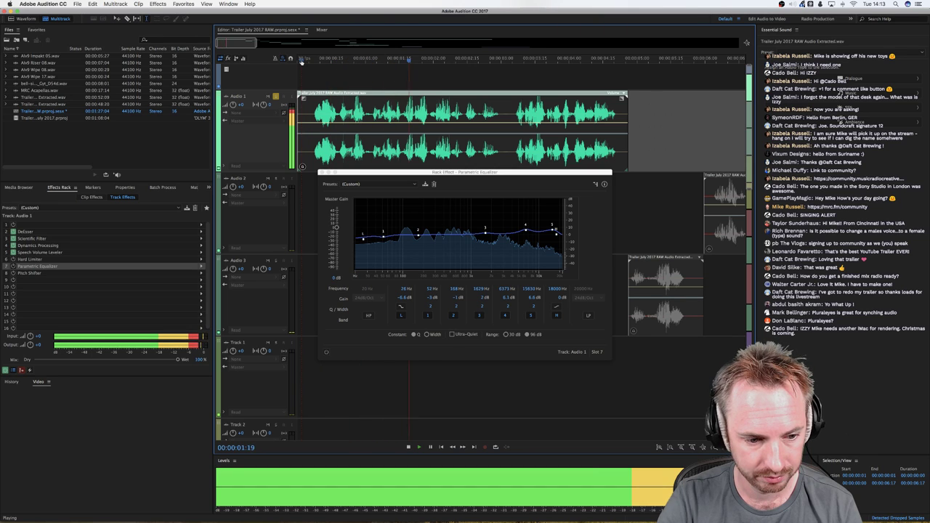
pyautogui.press('space')
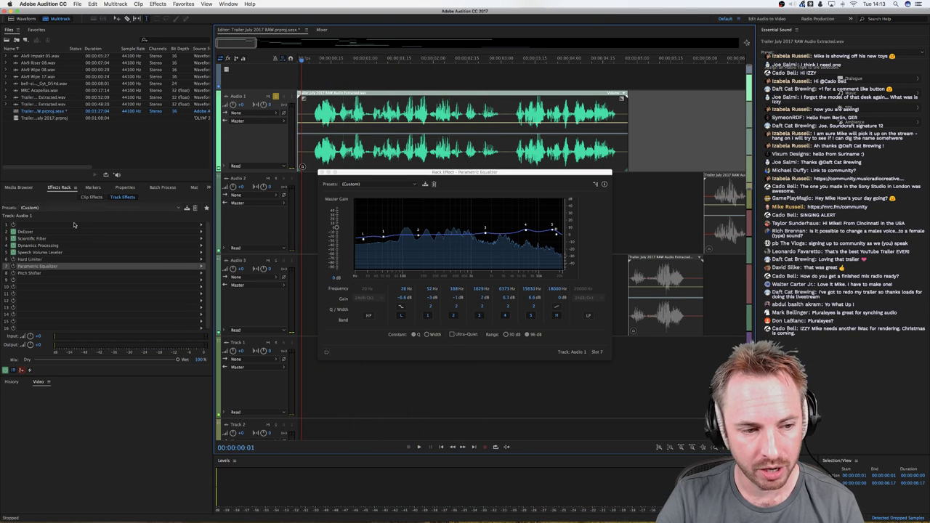
# Step: Bypass the Speech Volume Leveler on Audio 1 as well and play the voice again from 00:00:00:01
pyautogui.click(12, 252)
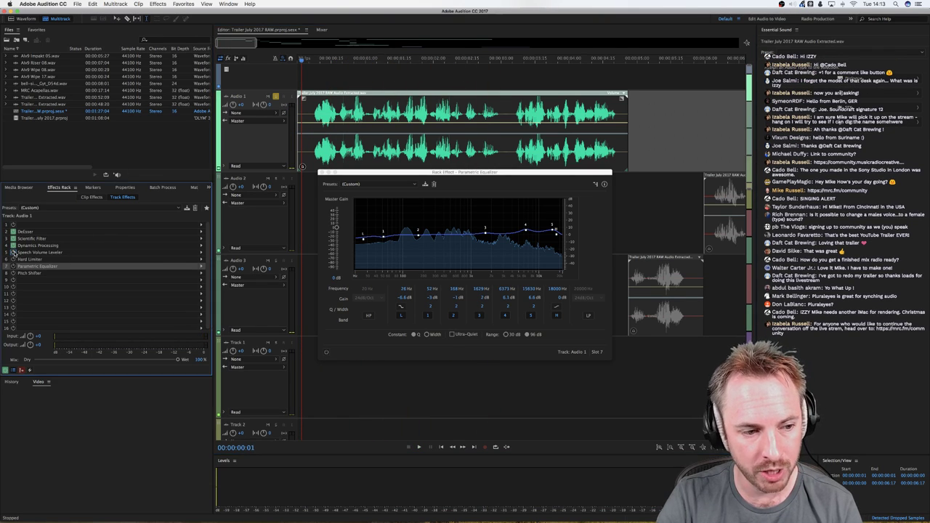
pyautogui.press('space')
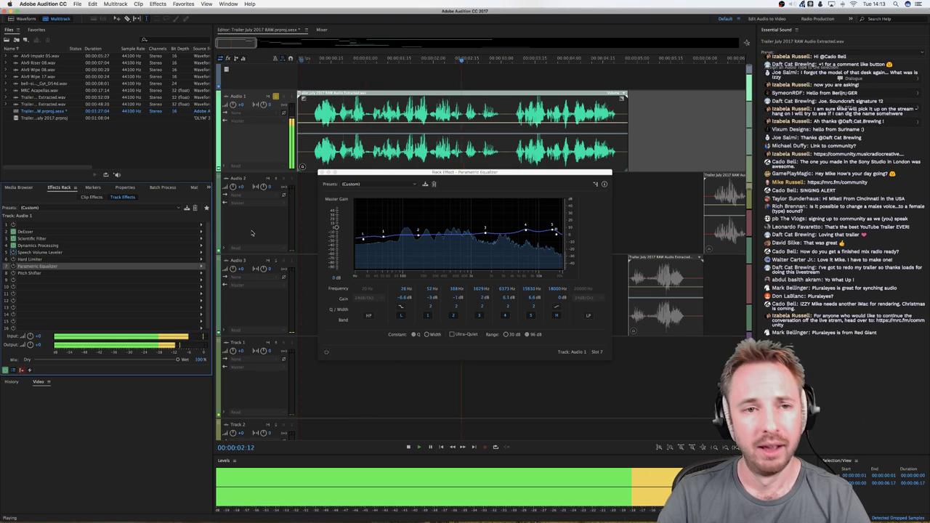
pyautogui.press('space')
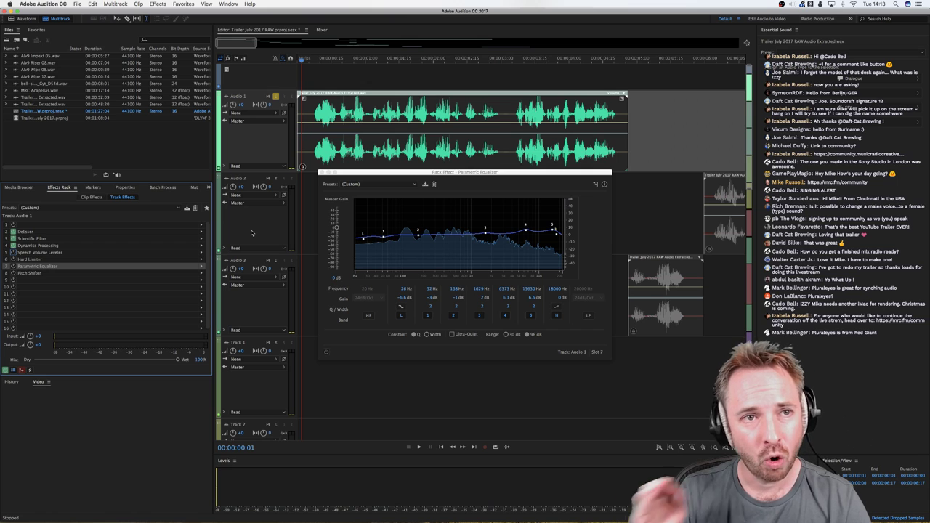
# Step: Bypass Dynamics Processing on Audio 1 and play the voice with the Scientific Filter settings open
pyautogui.click(12, 252)
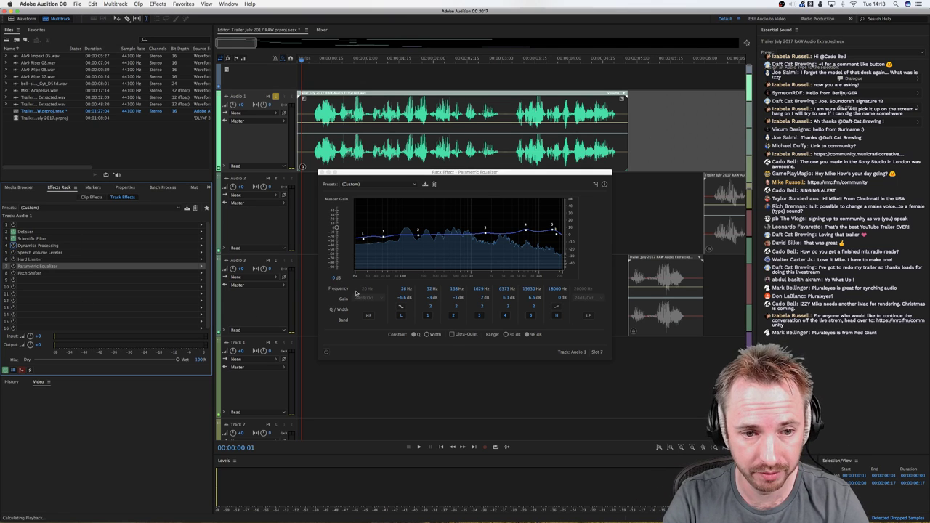
pyautogui.doubleClick(43, 238)
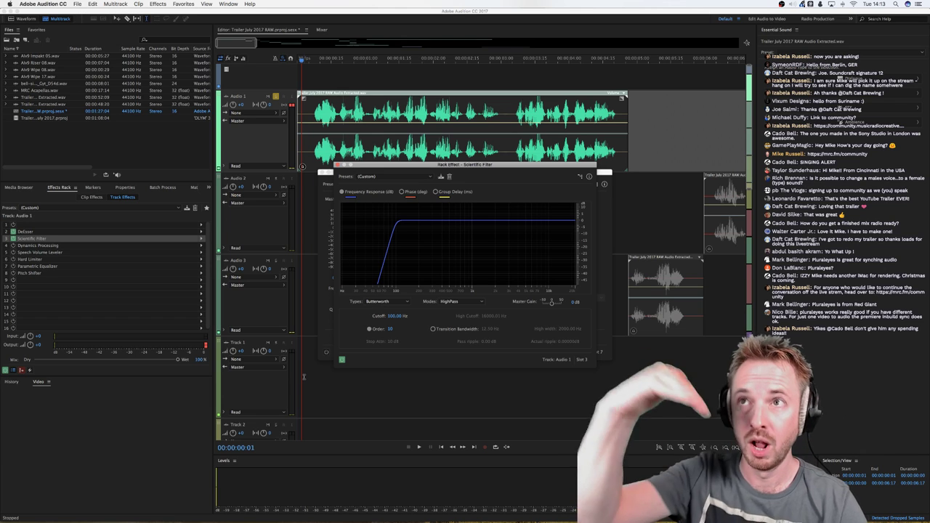
pyautogui.press('space')
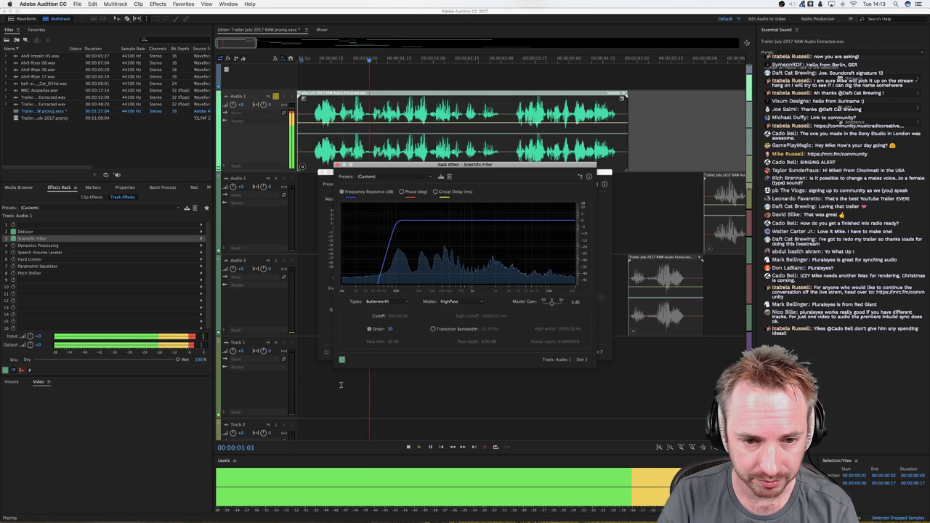
# Step: Re-enable Dynamics Processing, Speech Volume Leveler, Hard Limiter and Parametric Equalizer on Audio 1 and play the full effects chain
pyautogui.press('space')
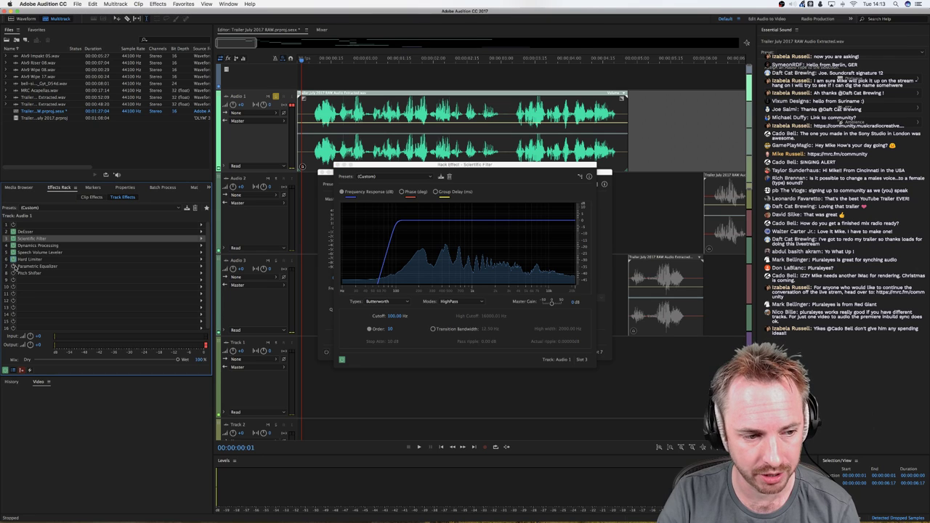
pyautogui.press('space')
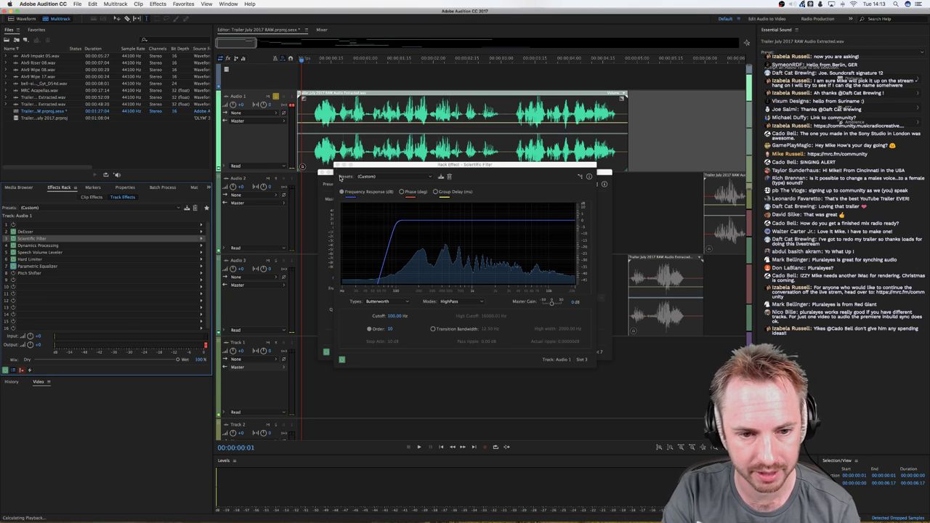
# Step: Close the Scientific Filter and Parametric Equalizer settings and unsolo Audio 1
pyautogui.click(324, 175)
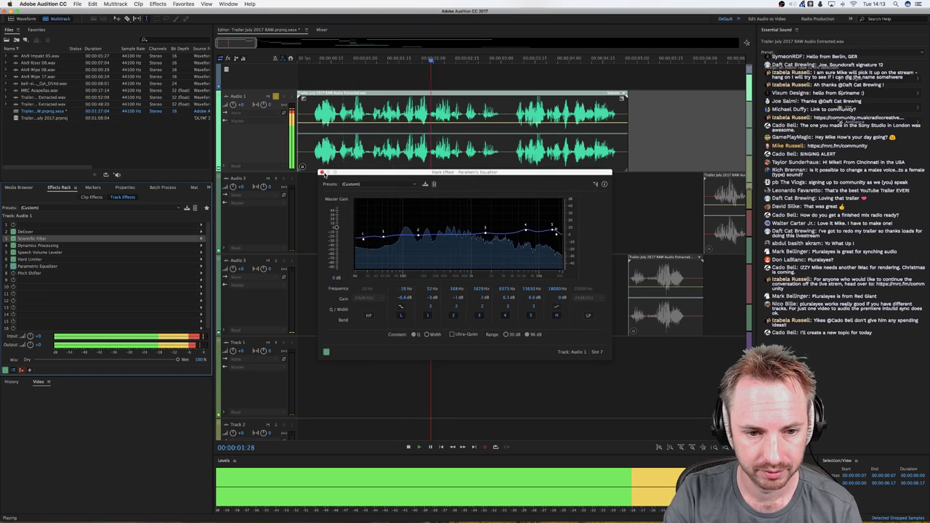
pyautogui.press('space')
pyautogui.click(322, 172)
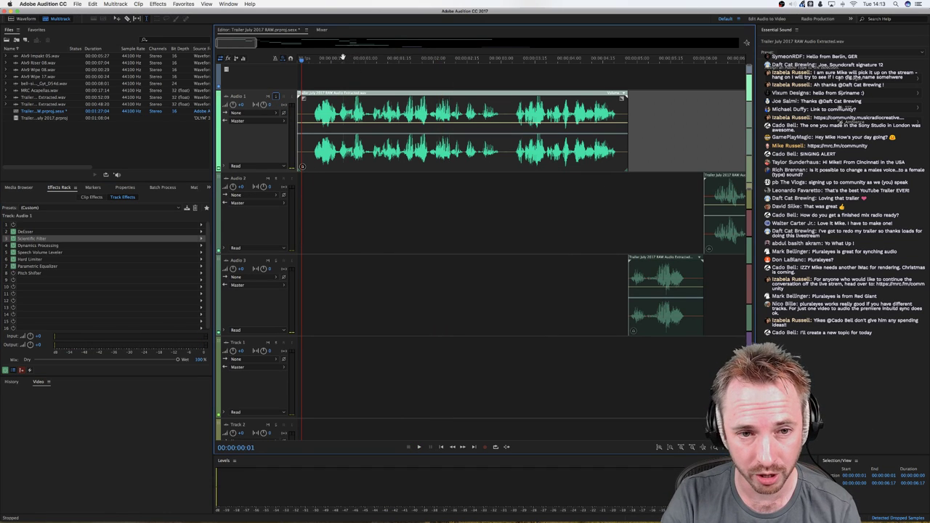
pyautogui.scroll(-5, 342, 57)
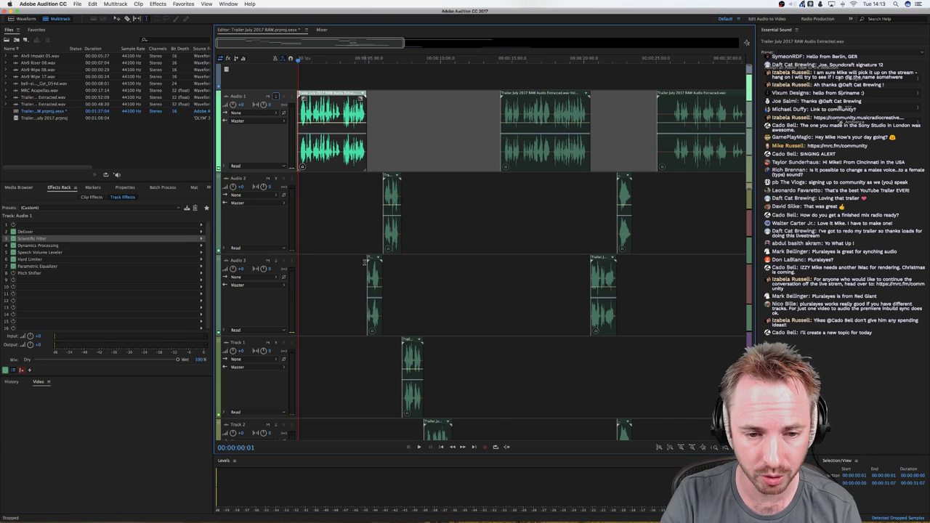
# Step: Switch to Premiere Pro and play the Trailer July 2017 RAW sequence from 00:00:00:01 to 00:00:03:00
pyautogui.moveTo(559, 510)
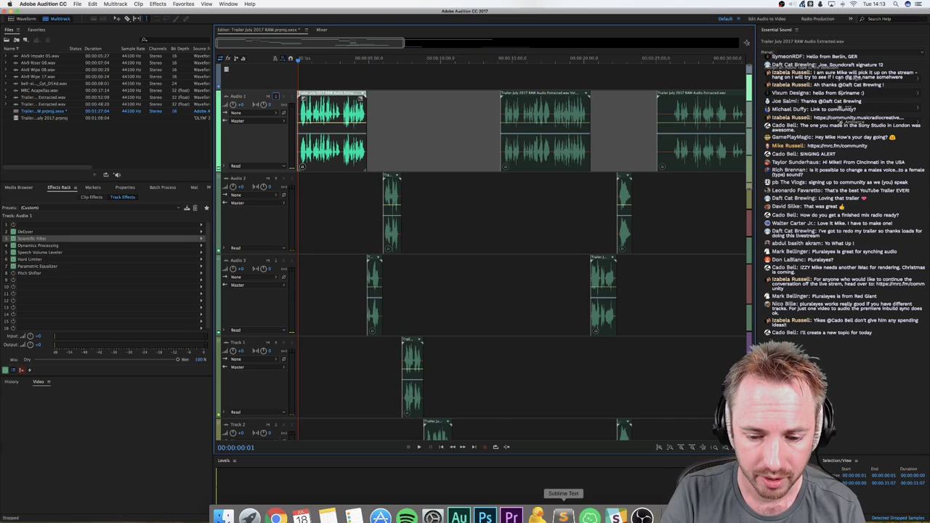
pyautogui.click(511, 507)
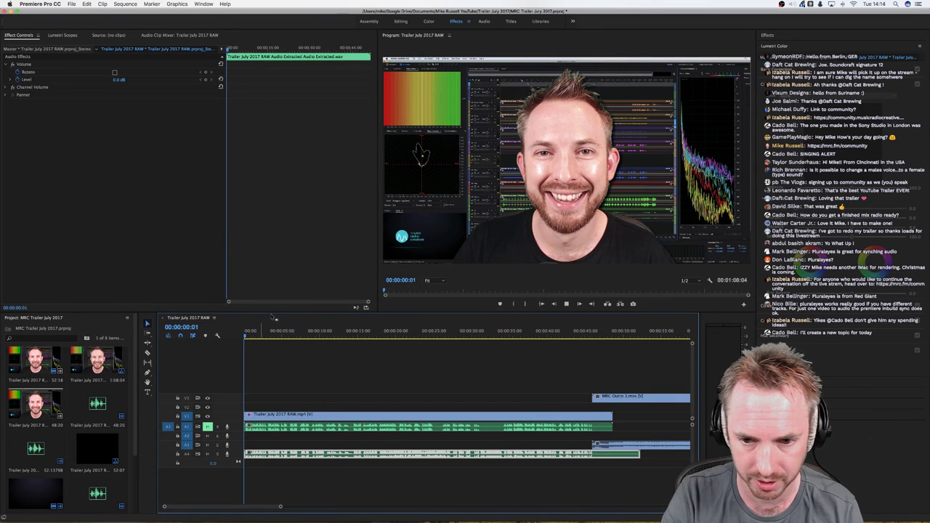
pyautogui.press('space')
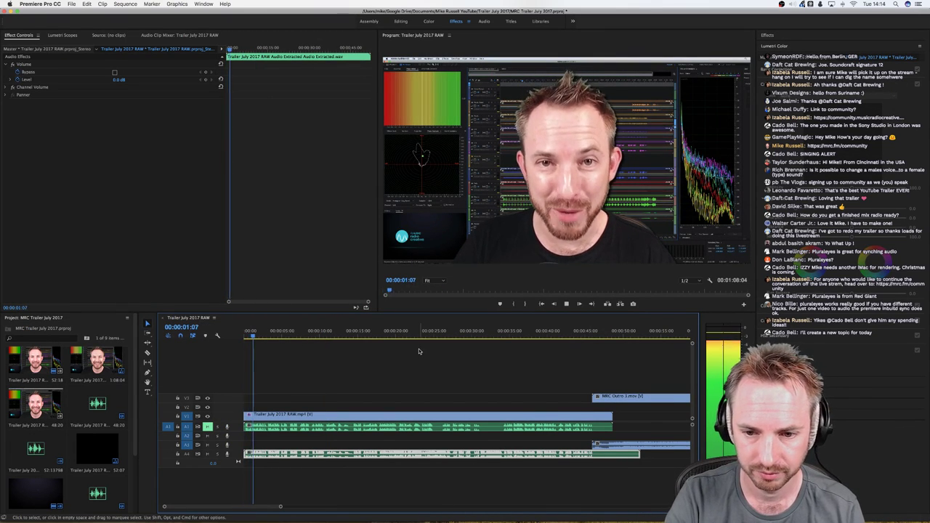
pyautogui.press('space')
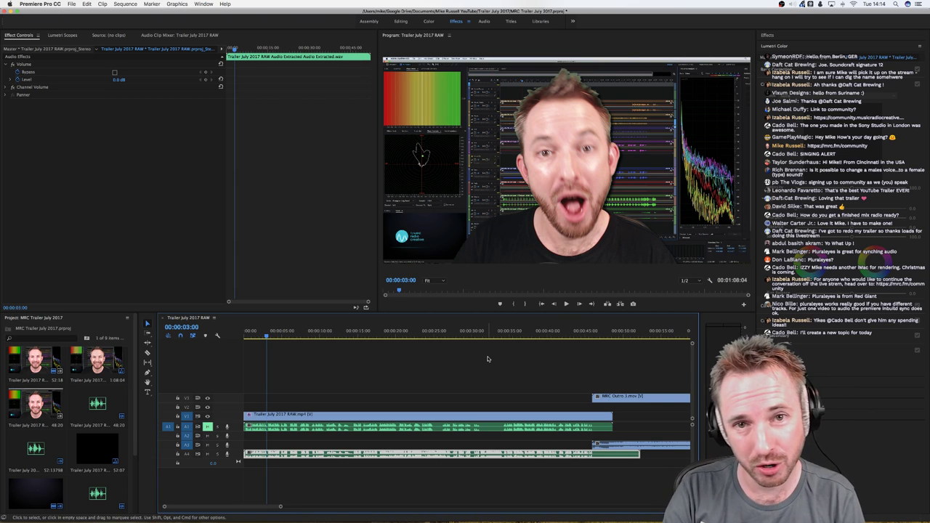
# Step: Return to Audition and examine the Speech Volume Leveler settings on Audio 1, closing them when done
pyautogui.press('super+Tab')
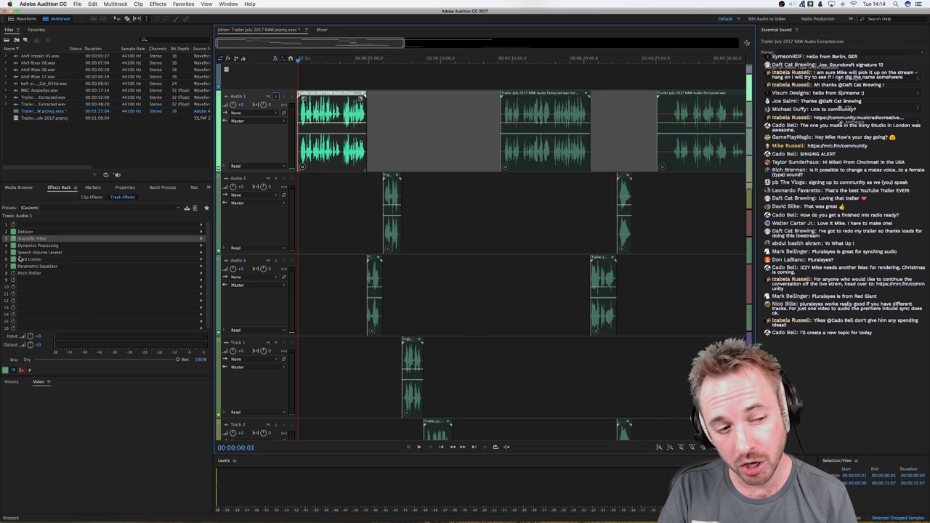
pyautogui.click(44, 281)
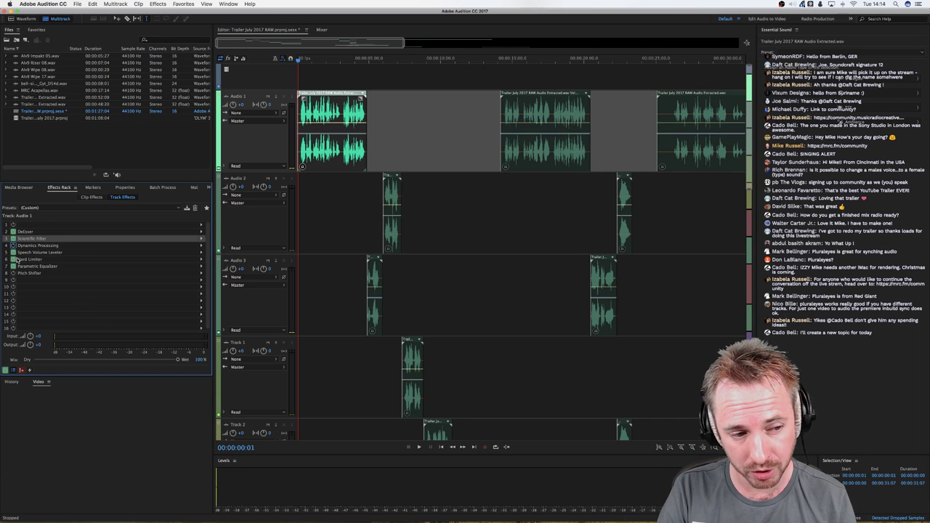
pyautogui.doubleClick(40, 252)
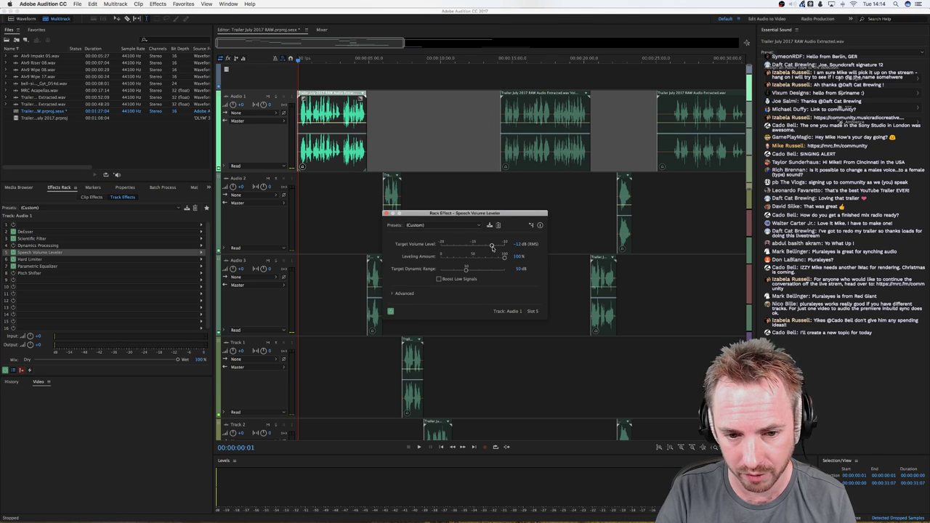
pyautogui.click(387, 214)
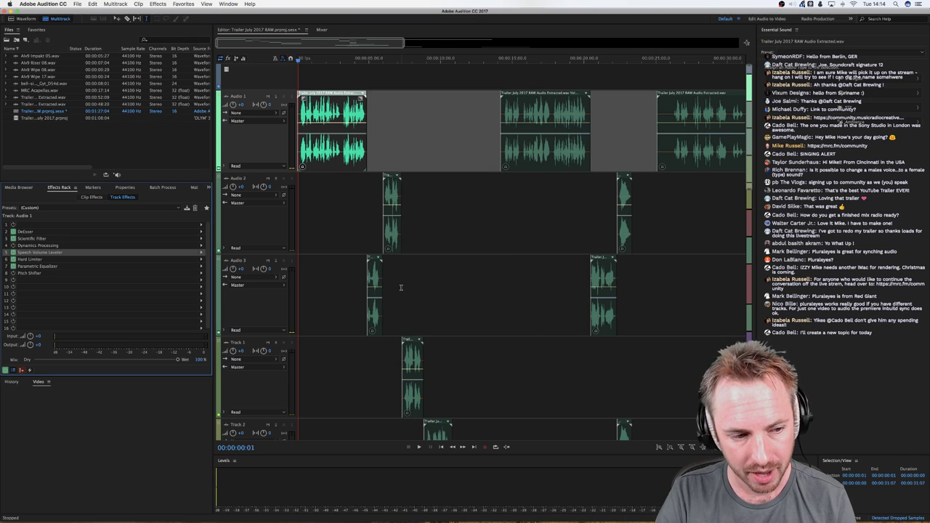
# Step: Add a 20-band Graphic Equalizer to Audio 1's slot 9, boosting 4k by 1.8, 5.6k by 3, 8k by 4.6, 11.3k by 4.5 and 16k by 3
pyautogui.click(202, 280)
pyautogui.moveTo(270, 305)
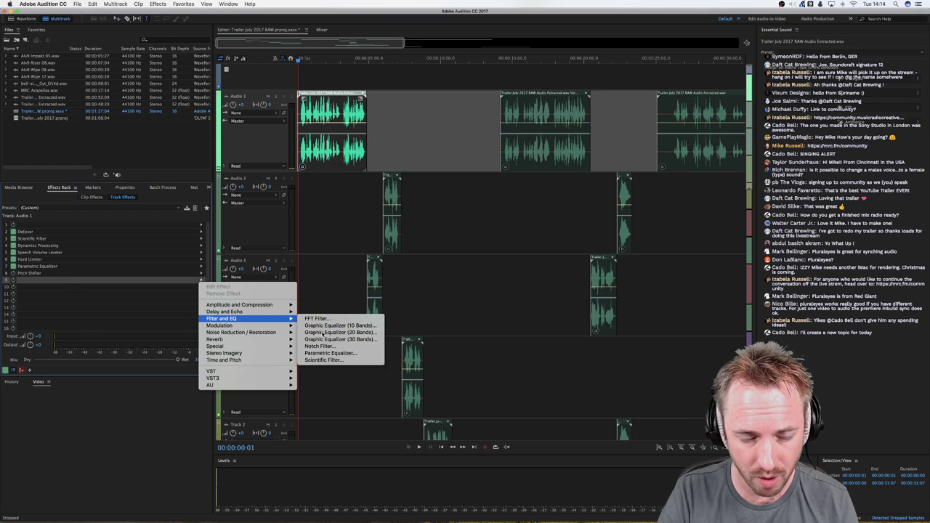
pyautogui.click(322, 333)
pyautogui.moveTo(558, 252); pyautogui.dragTo(534, 248)
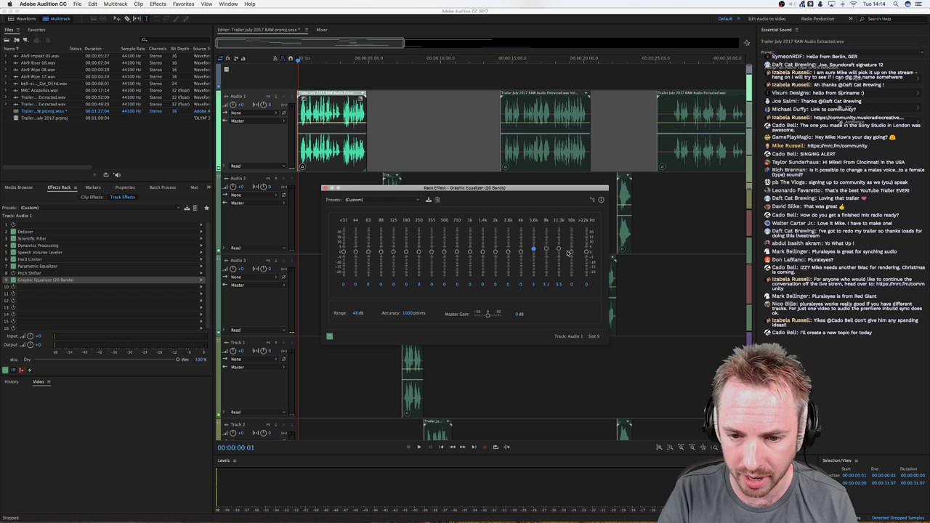
pyautogui.moveTo(520, 251); pyautogui.dragTo(546, 248)
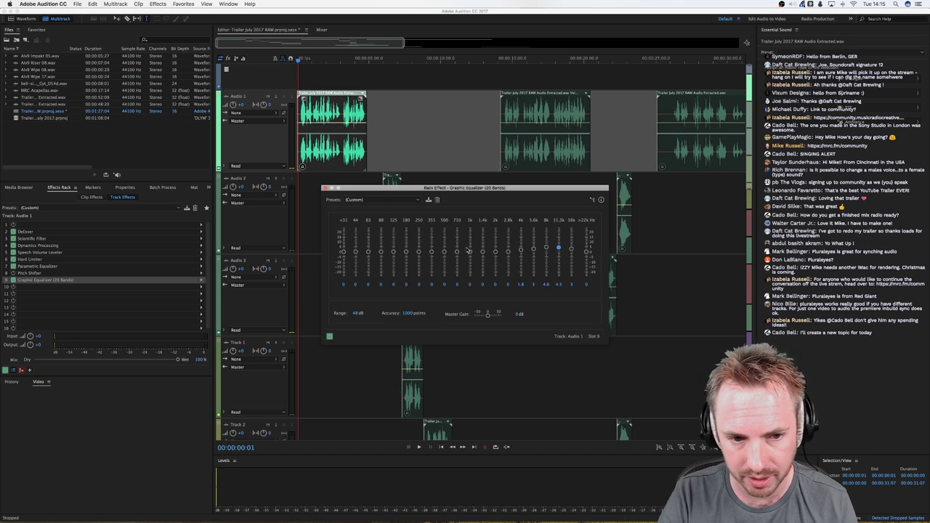
# Step: Audition the Graphic Equalizer on Audio 1, raising the 11.3k band to 6.4 and the 16k band to 4.6
pyautogui.press('space')
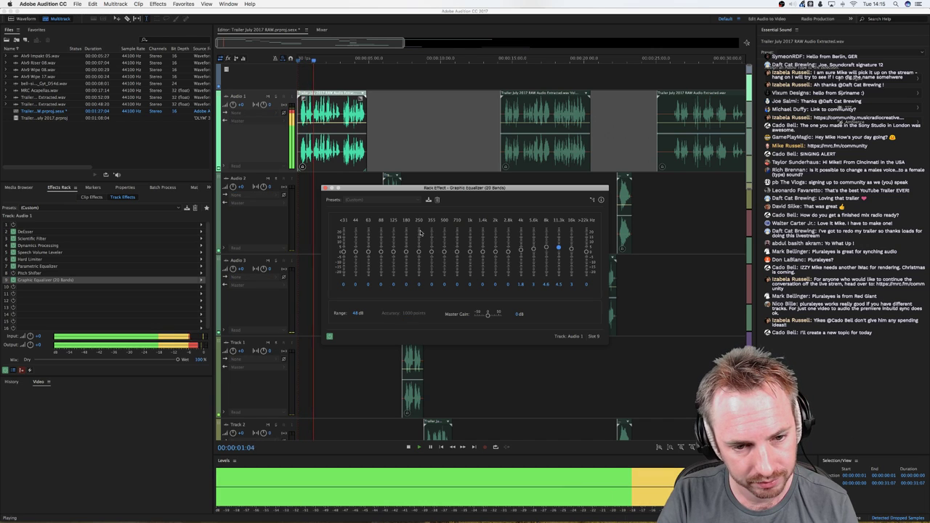
pyautogui.press('space')
pyautogui.moveTo(558, 247); pyautogui.dragTo(572, 247)
pyautogui.press('space')
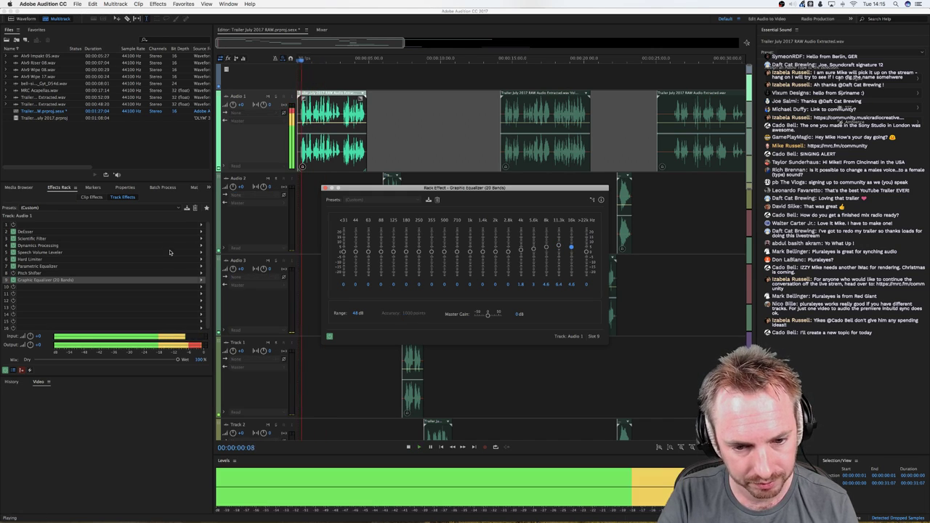
# Step: Compare Audio 1's playback from 00:00:00:01 with the Graphic Equalizer bypassed and re-enabled
pyautogui.click(13, 280)
pyautogui.press('space')
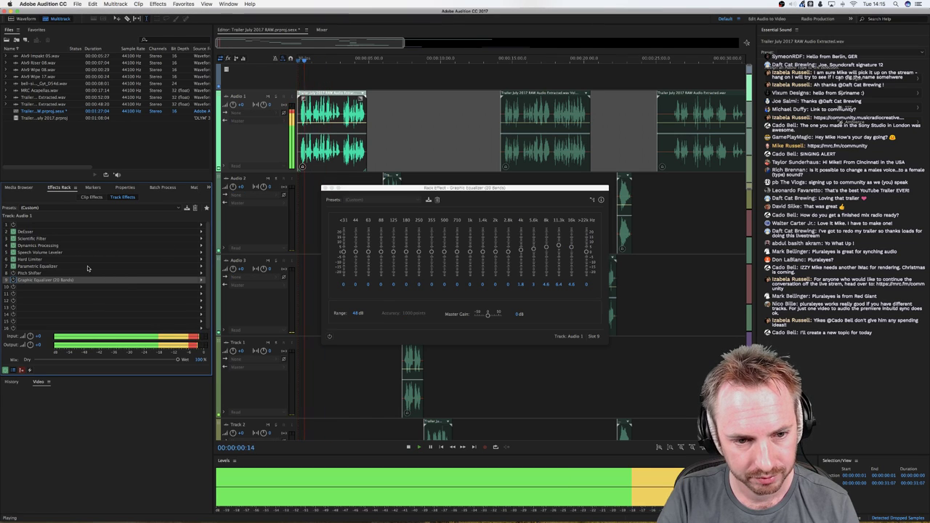
pyautogui.press('space')
pyautogui.click(13, 280)
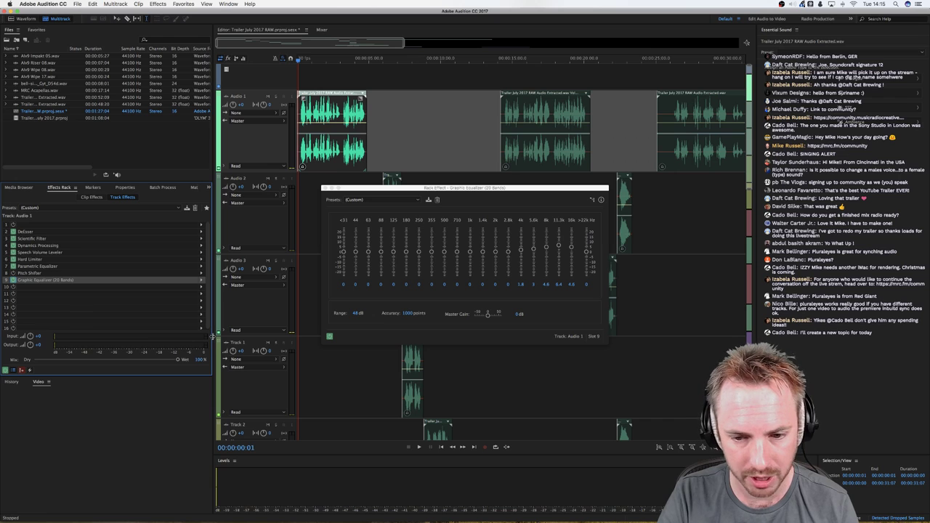
pyautogui.press('space')
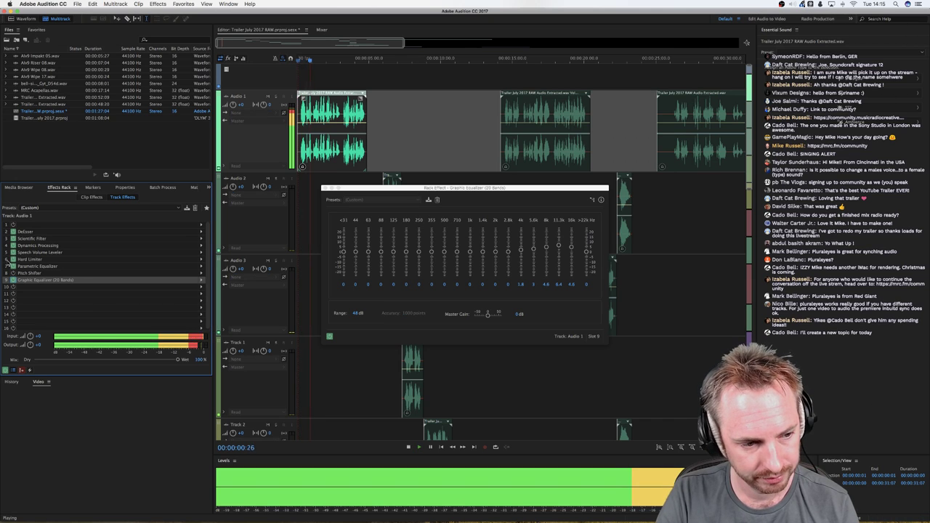
# Step: Bypass Dynamics Processing in Audio 1's slot 4 and play the opening voice clip
pyautogui.press('space')
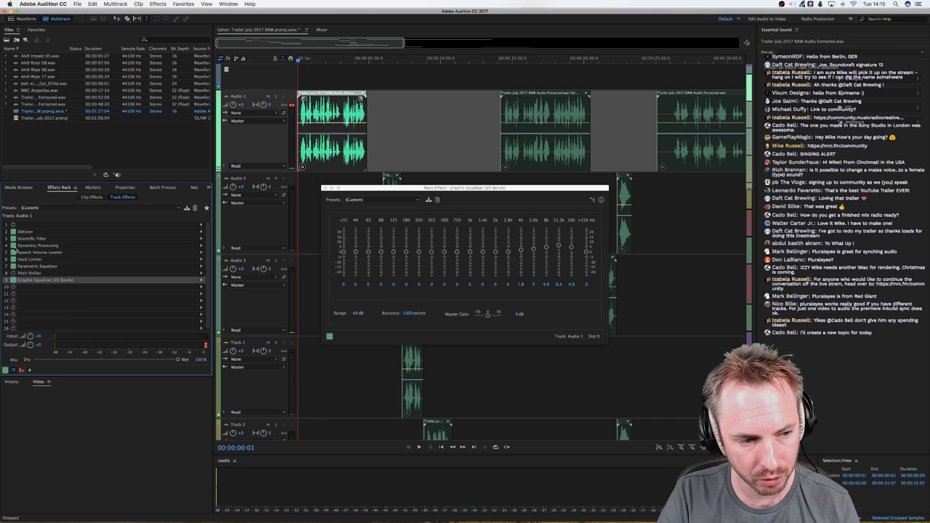
pyautogui.press('space')
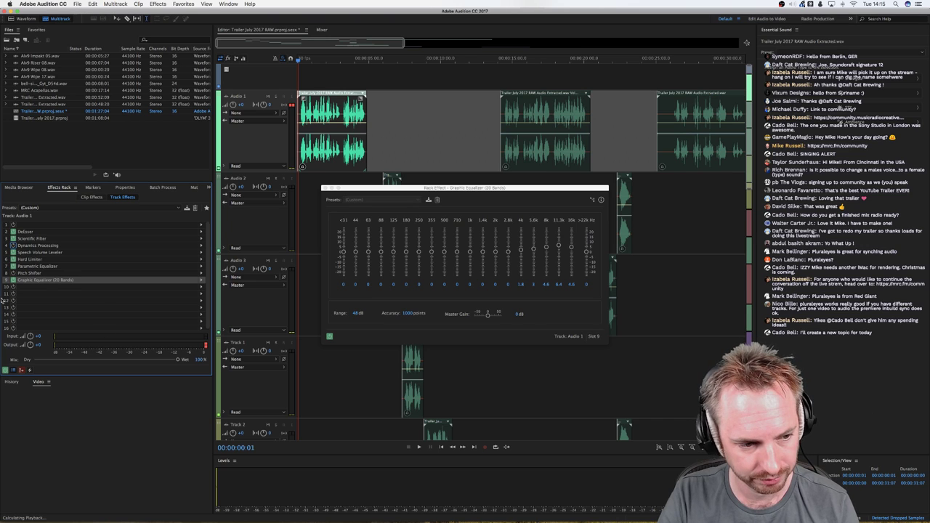
pyautogui.press('space')
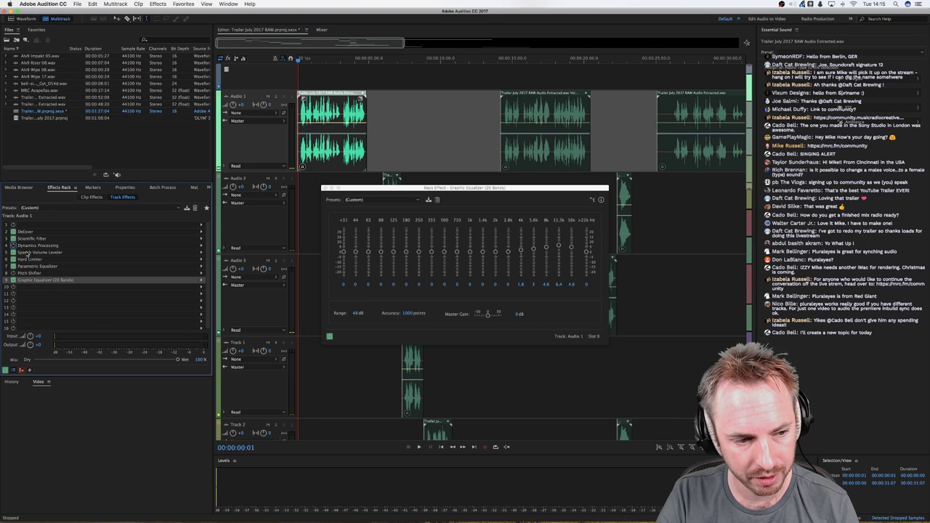
# Step: Raise the Target Volume Level of Audio 1's Speech Volume Leveler to -10.4 dB while playing the clip
pyautogui.doubleClick(29, 253)
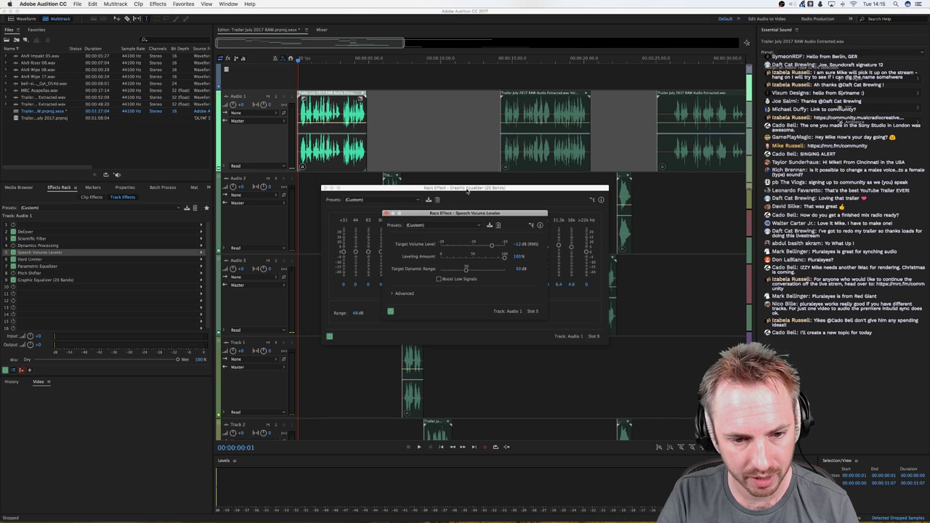
pyautogui.click(498, 247)
pyautogui.press('space')
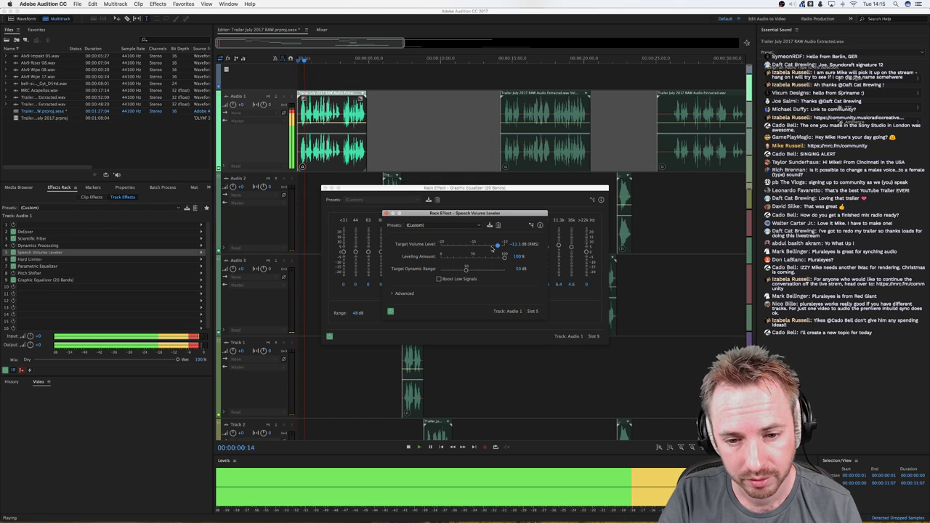
pyautogui.click(502, 246)
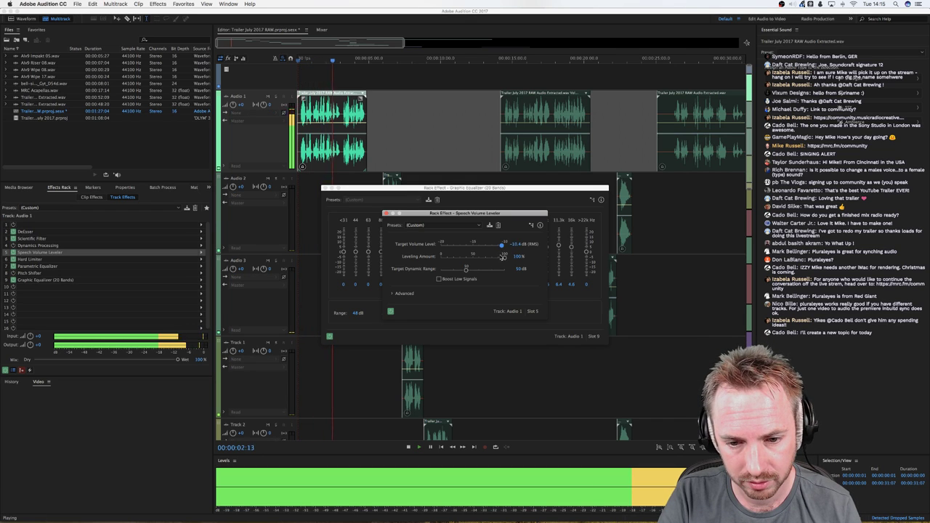
pyautogui.press('space')
# Step: Set the leveler's Leveling Amount to 78.1% and Target Dynamic Range to 35.5 dB, and play the result
pyautogui.moveTo(502, 257); pyautogui.dragTo(447, 270)
pyautogui.press('space')
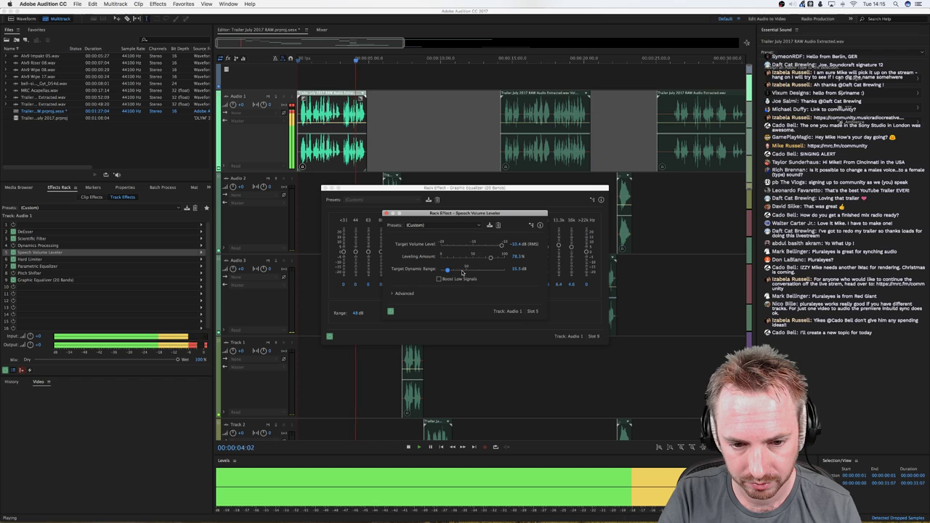
pyautogui.press('space')
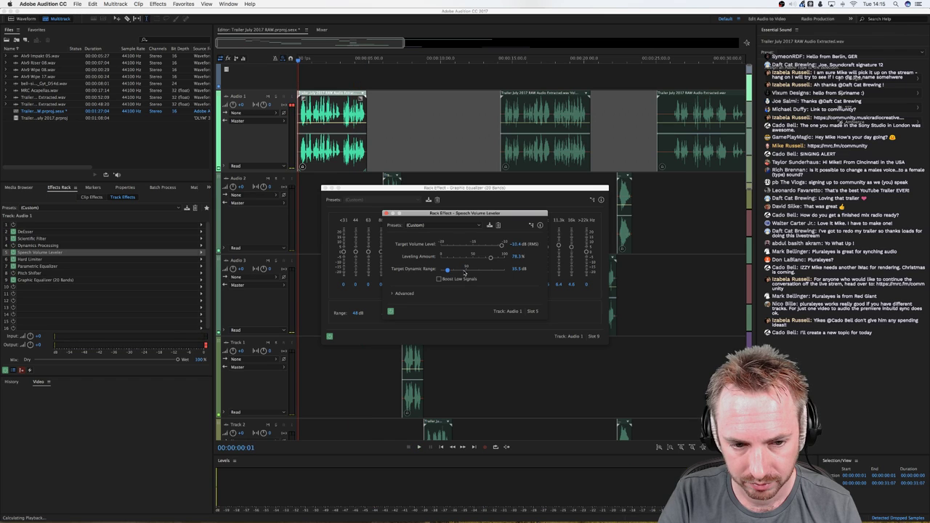
# Step: Set the leveler's Target Dynamic Range to 72.7 dB, audition it, and close both effect windows
pyautogui.moveTo(448, 270); pyautogui.dragTo(495, 270)
pyautogui.press('space')
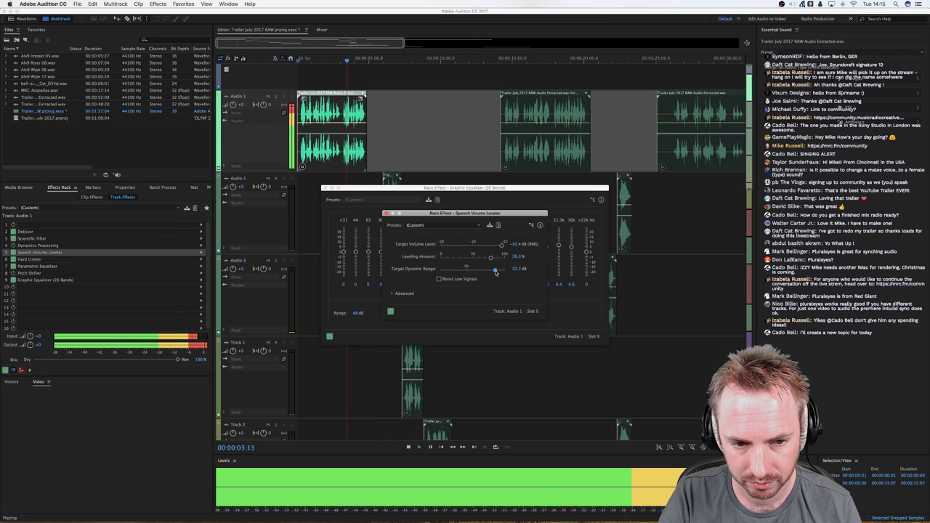
pyautogui.press('space')
pyautogui.press('space')
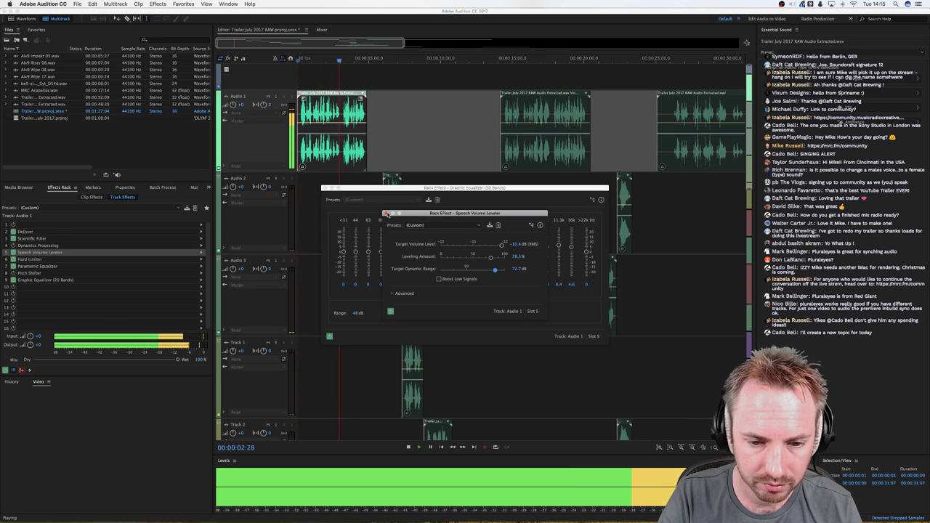
pyautogui.press('space')
pyautogui.click(386, 214)
pyautogui.click(324, 188)
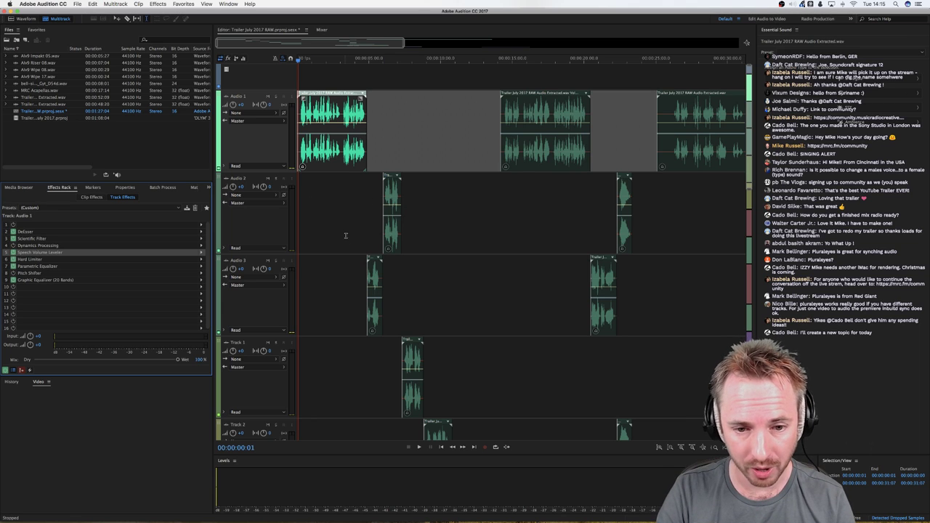
pyautogui.scroll(-5, 349, 314)
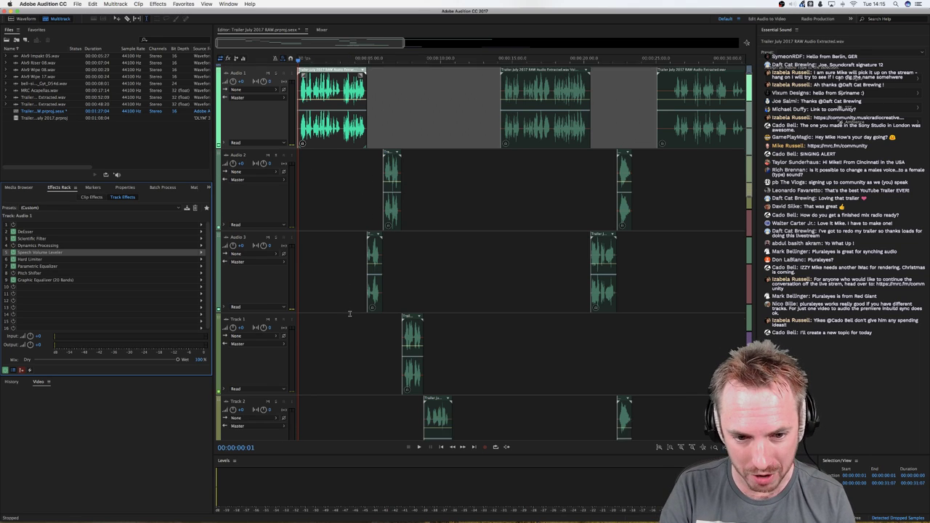
pyautogui.scroll(5, 350, 314)
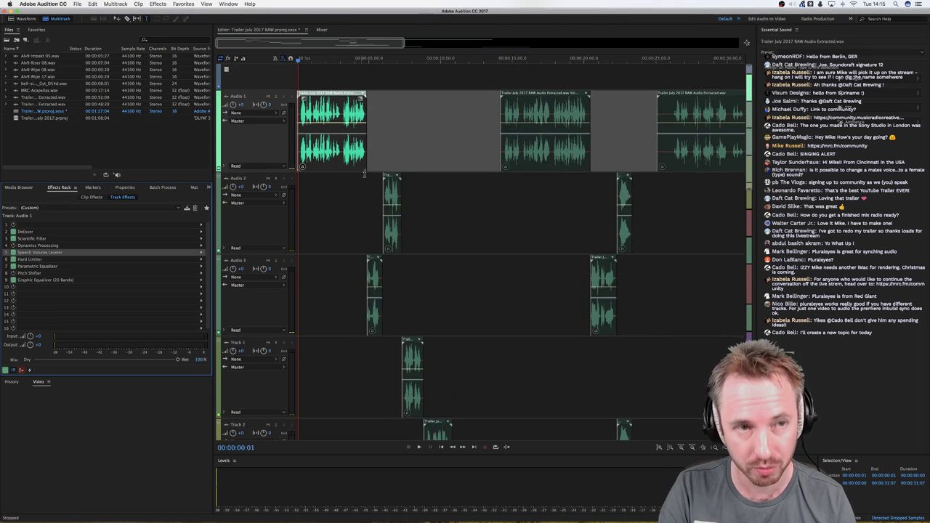
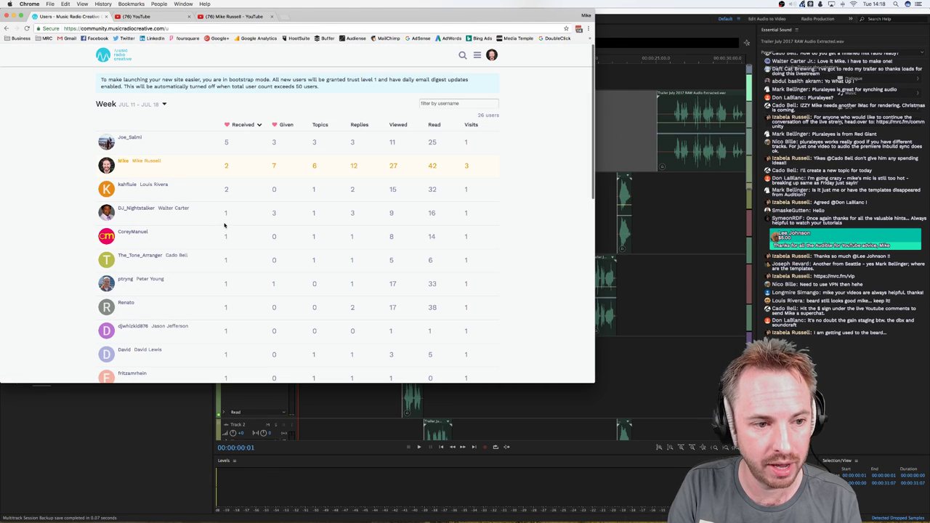
# Step: Show the community forum's latest topics, load the new topic, and view the topic authors' profile cards
pyautogui.click(113, 55)
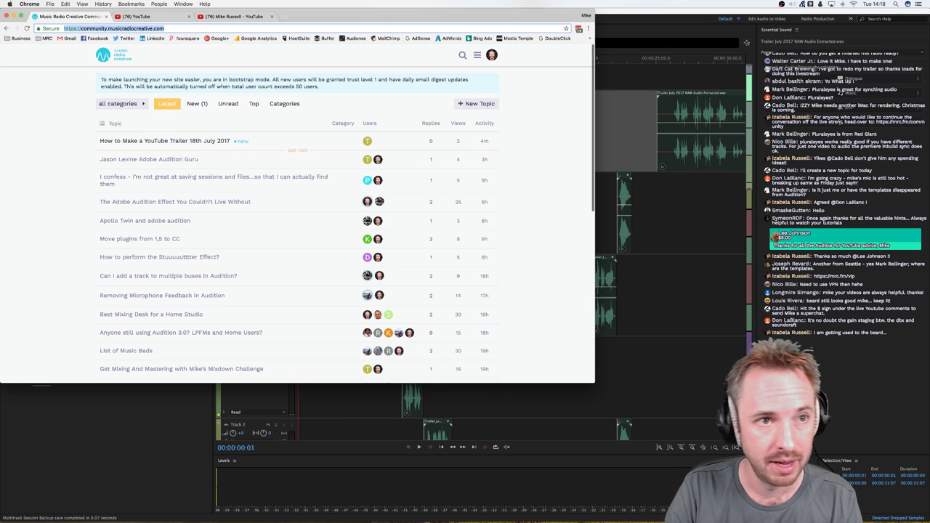
pyautogui.click(111, 28)
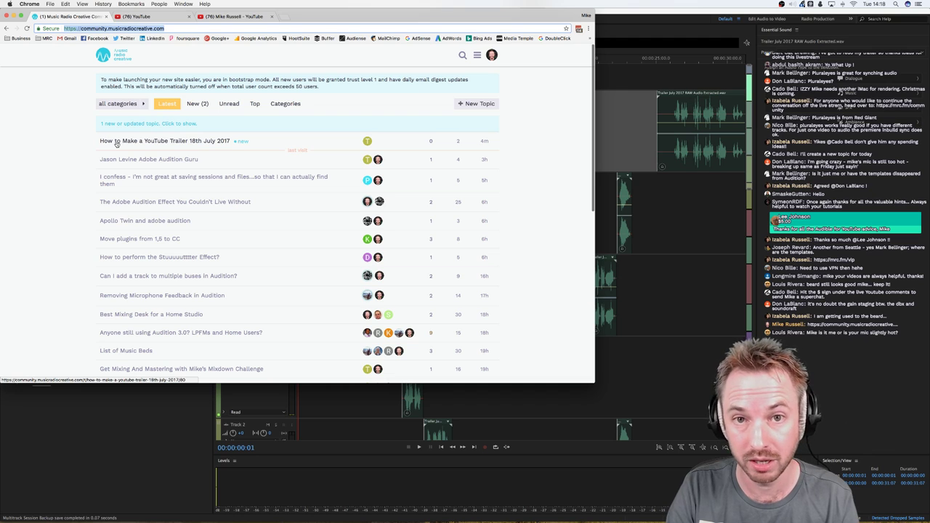
pyautogui.click(367, 142)
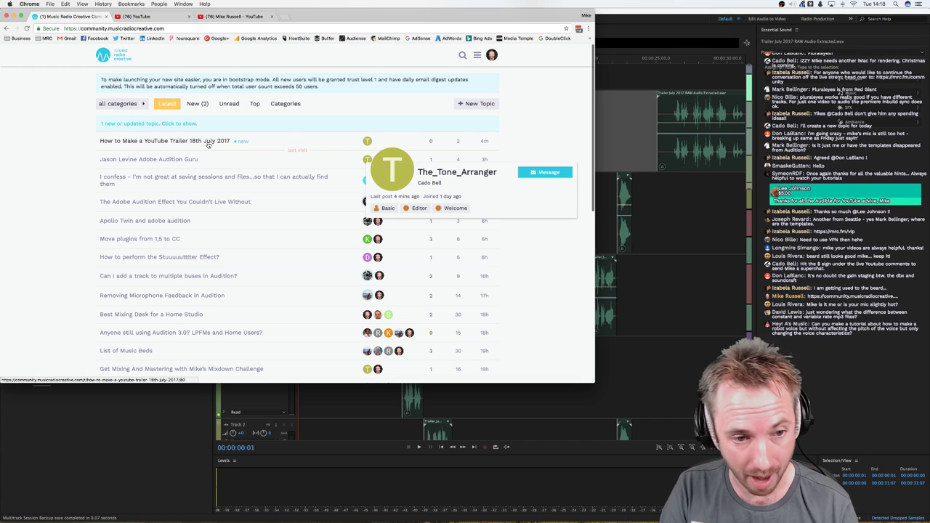
pyautogui.click(156, 125)
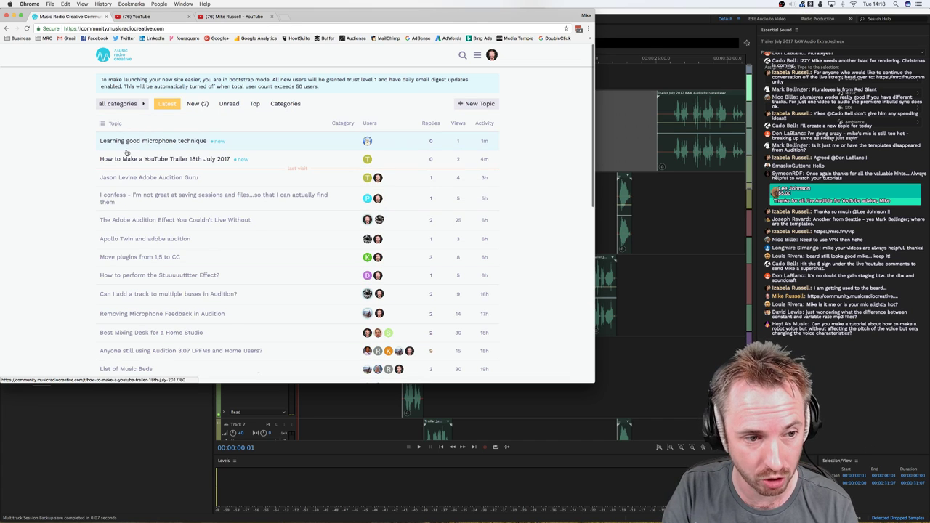
pyautogui.click(367, 141)
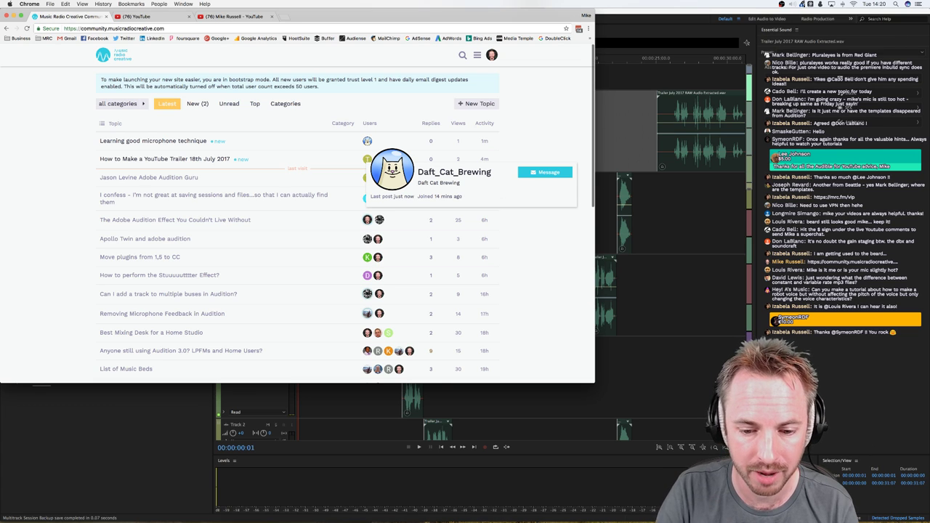
# Step: Switch to Premiere Pro and inspect the clip options of the processed audio and Trailer July 2017 RAW.mp4, dismissing them without changes
pyautogui.click(518, 507)
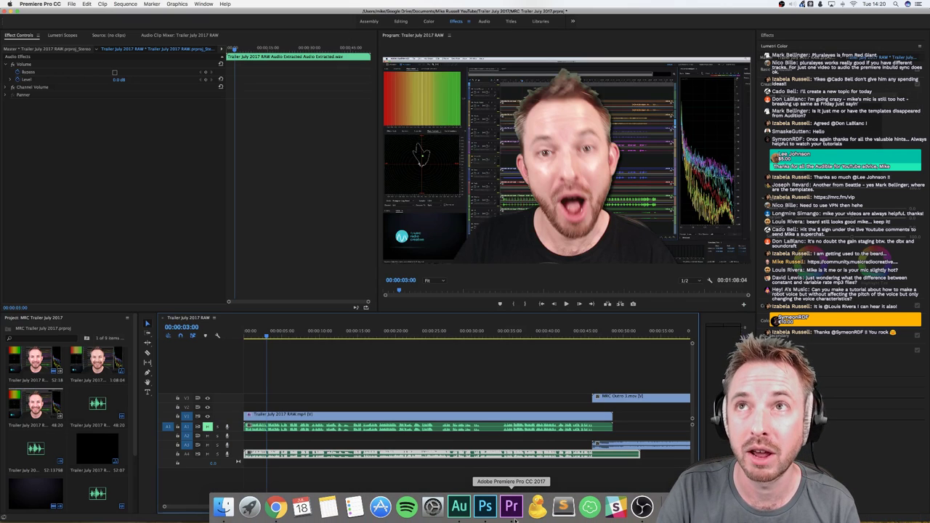
pyautogui.rightClick(294, 457)
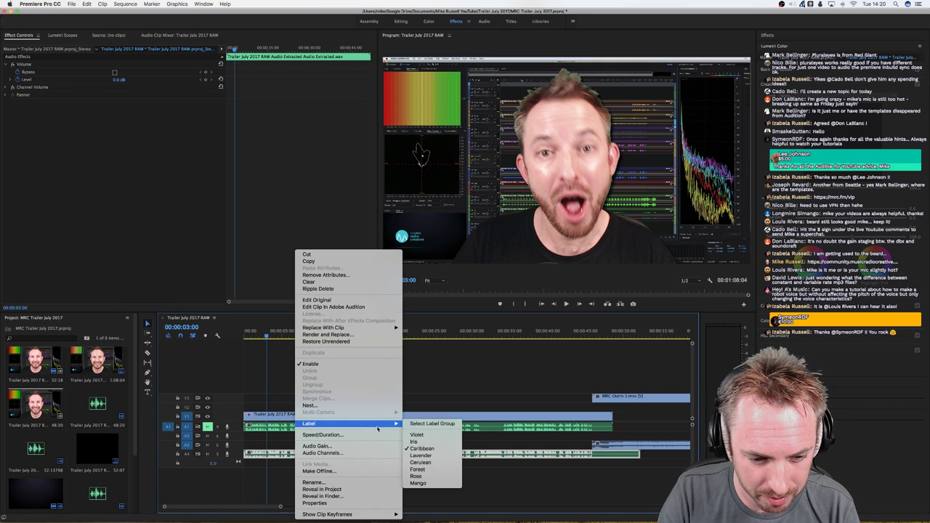
pyautogui.click(262, 398)
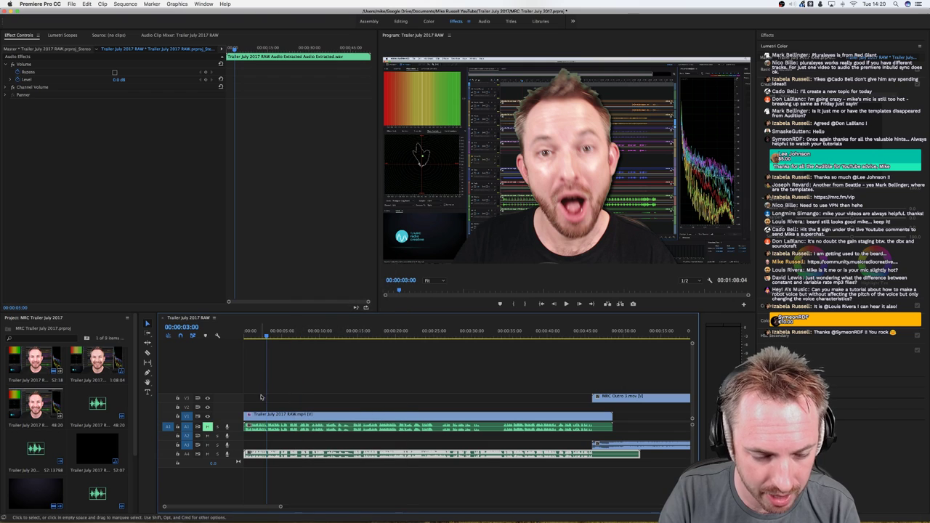
pyautogui.rightClick(270, 434)
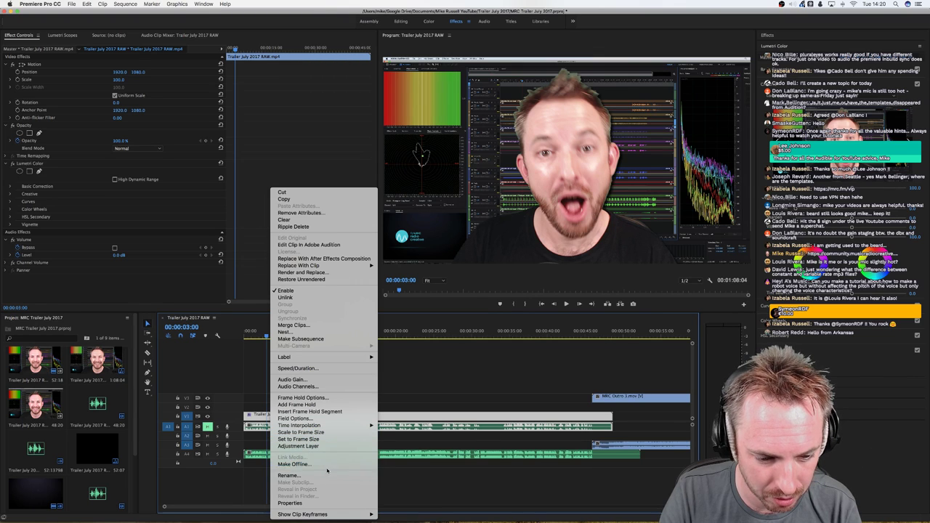
pyautogui.press('Escape')
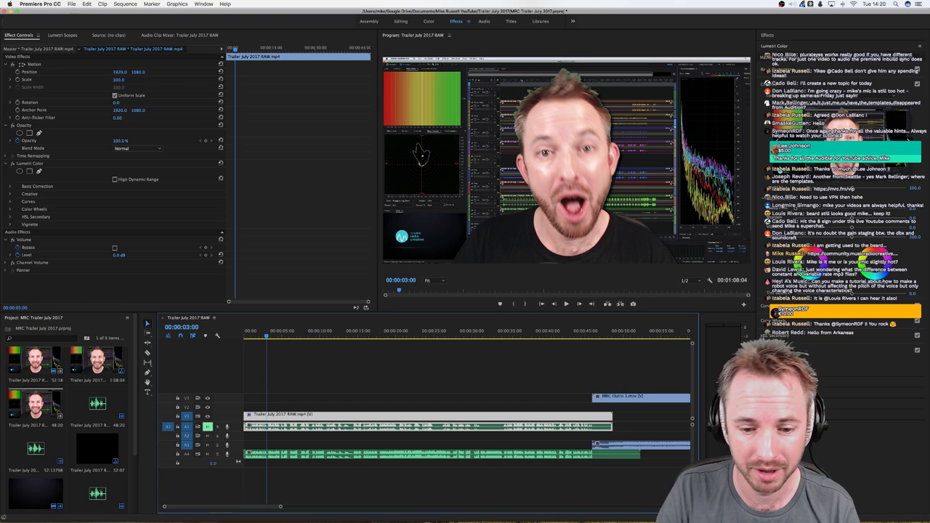
# Step: Return to Audition, examine the Audio Channel Mapping preferences, and cancel the dialog
pyautogui.click(459, 512)
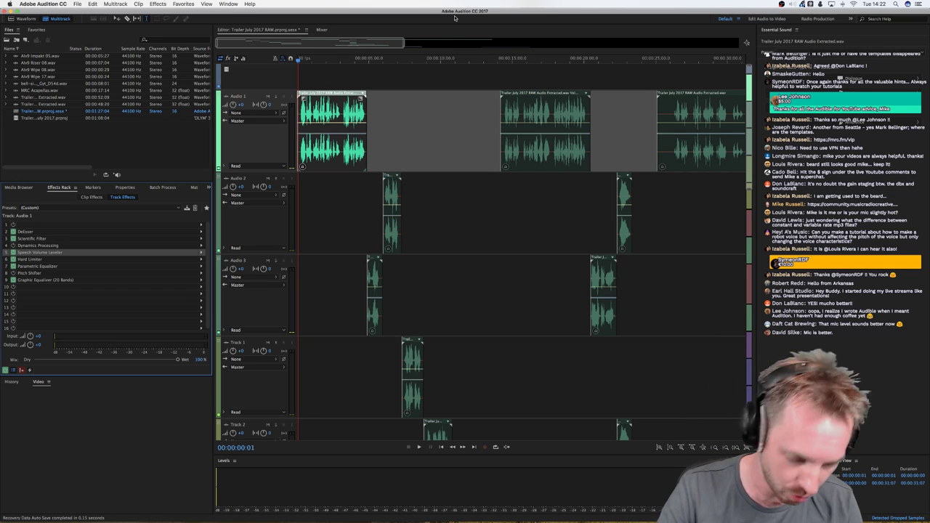
pyautogui.press('super+comma')
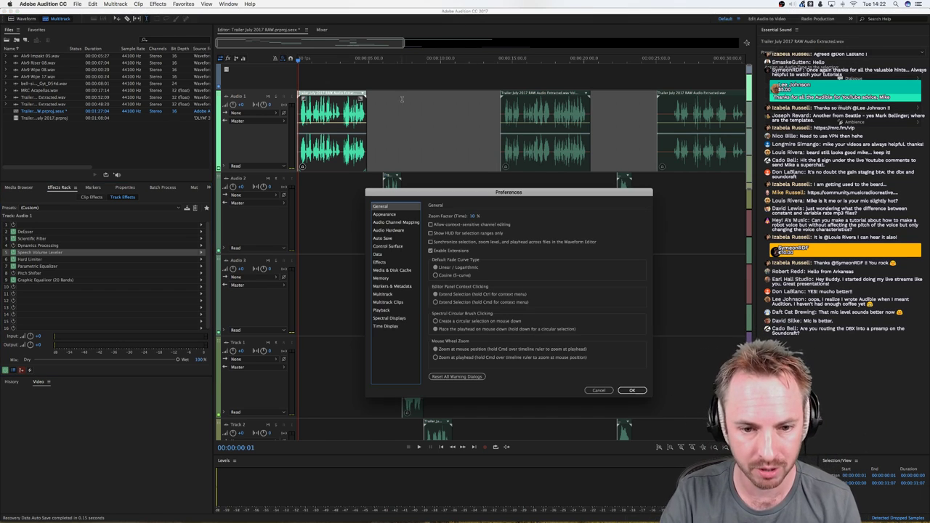
pyautogui.click(399, 221)
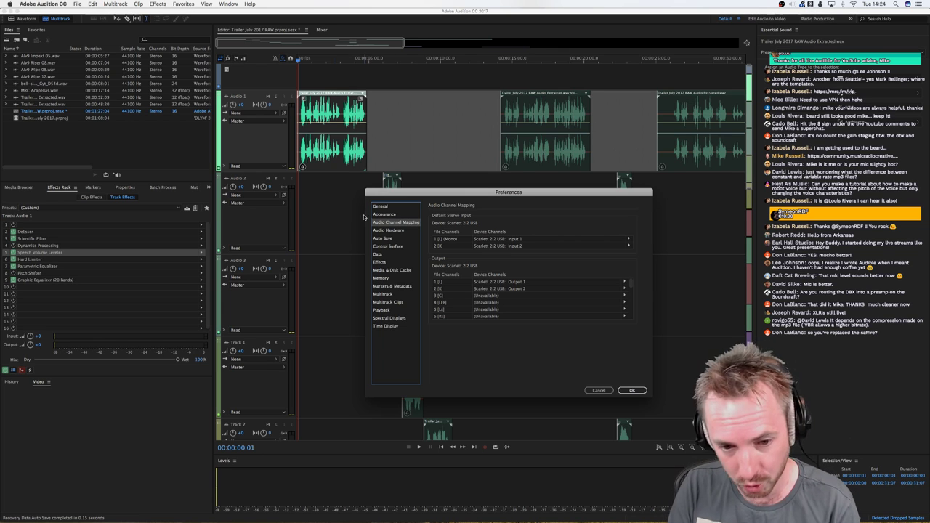
pyautogui.click(598, 390)
# Step: Select Audio 2, place the playhead at 00:00:03:24, and play the transition into the Audio 3 clip
pyautogui.click(349, 223)
pyautogui.scroll(-1, 379, 222)
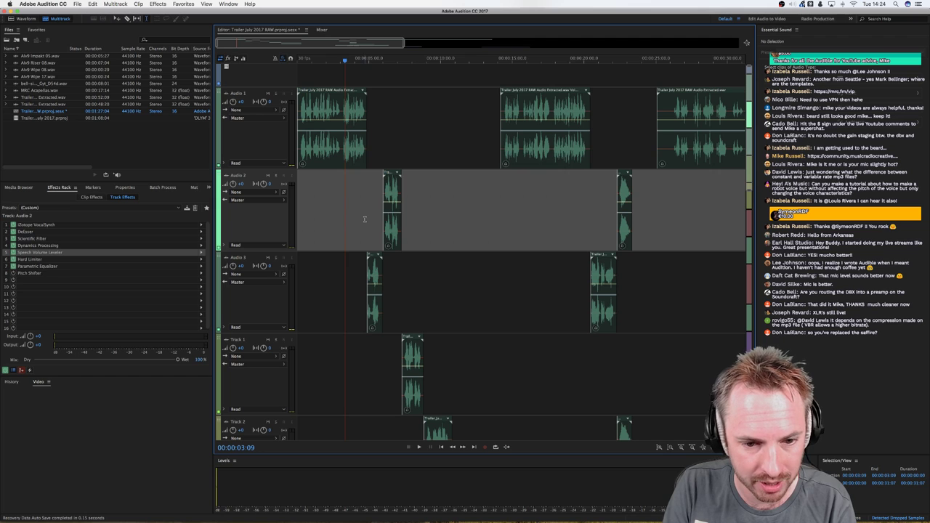
pyautogui.click(364, 220)
pyautogui.click(359, 220)
pyautogui.click(352, 218)
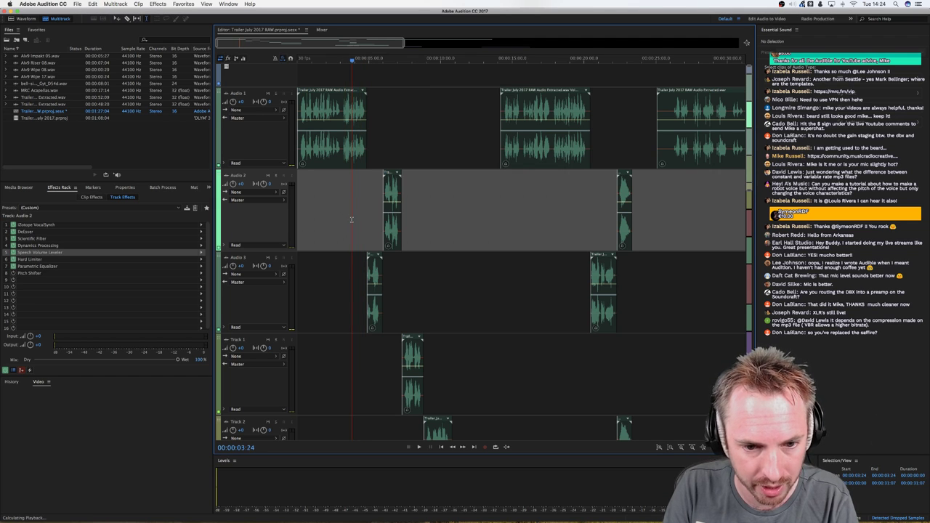
pyautogui.press('space')
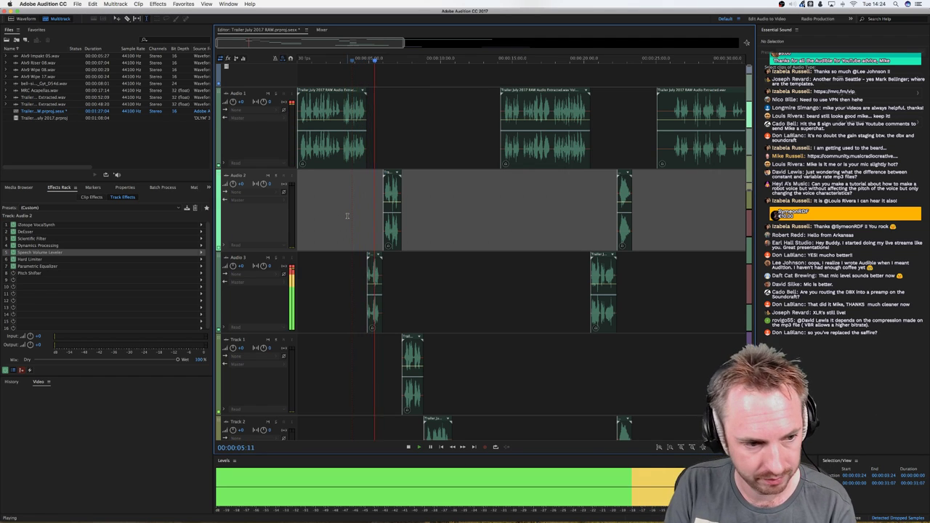
pyautogui.press('space')
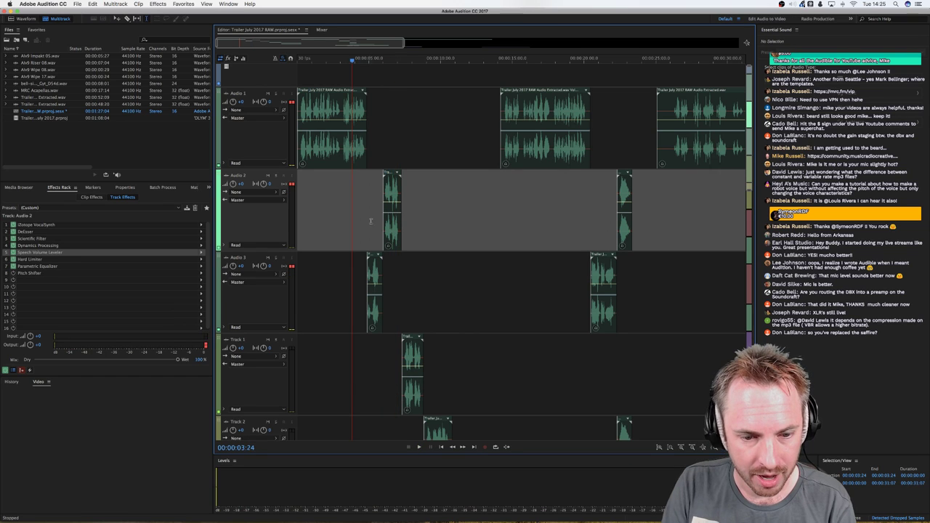
# Step: Select the range from 00:00:04:14 to 00:00:05:25 around Audio 3's first clip and audition it
pyautogui.click(357, 276)
pyautogui.moveTo(362, 276); pyautogui.dragTo(381, 276)
pyautogui.press('space')
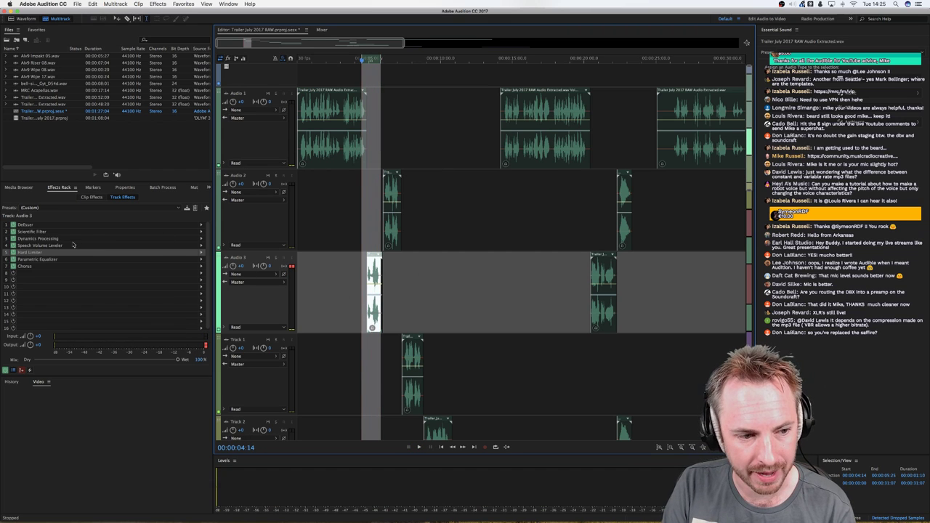
# Step: Examine the Parametric Equalizer and Chorus effects on Audio 3, along with the available Filter and EQ and Modulation effects
pyautogui.click(89, 261)
pyautogui.doubleClick(89, 260)
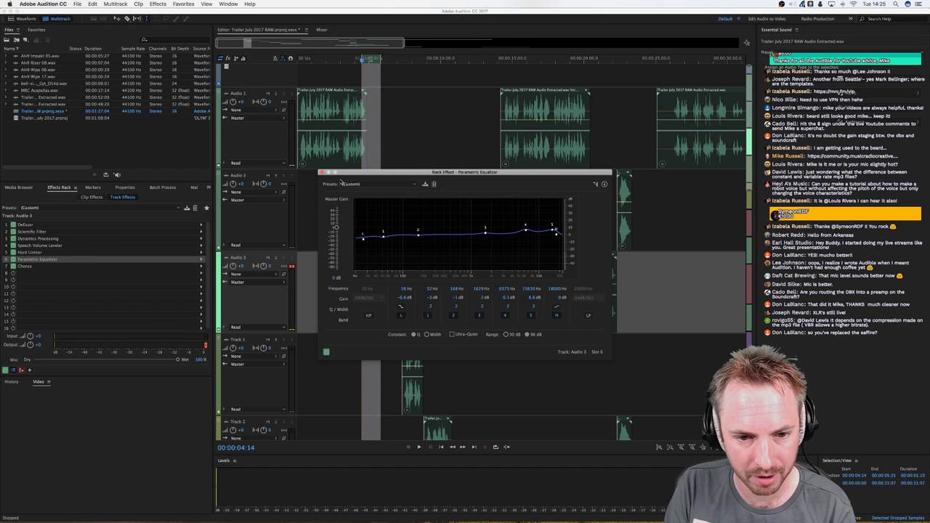
pyautogui.doubleClick(36, 267)
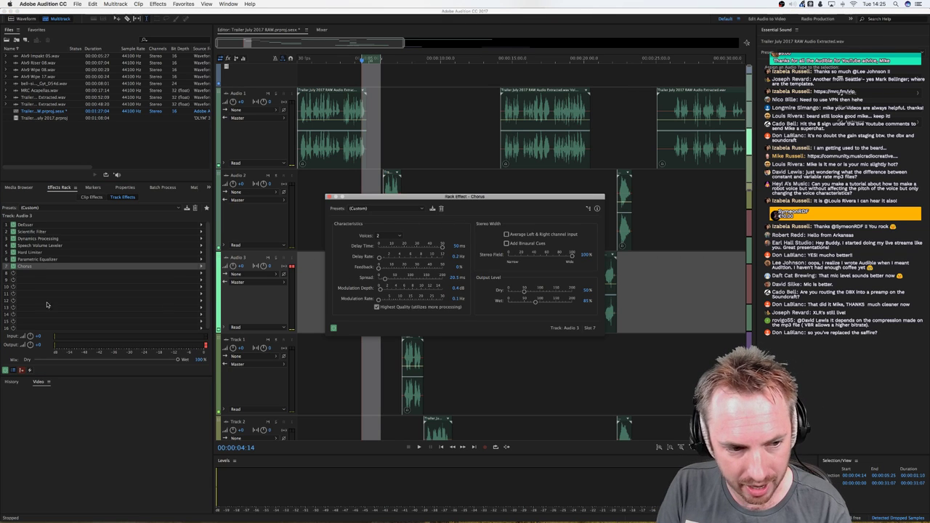
pyautogui.click(202, 267)
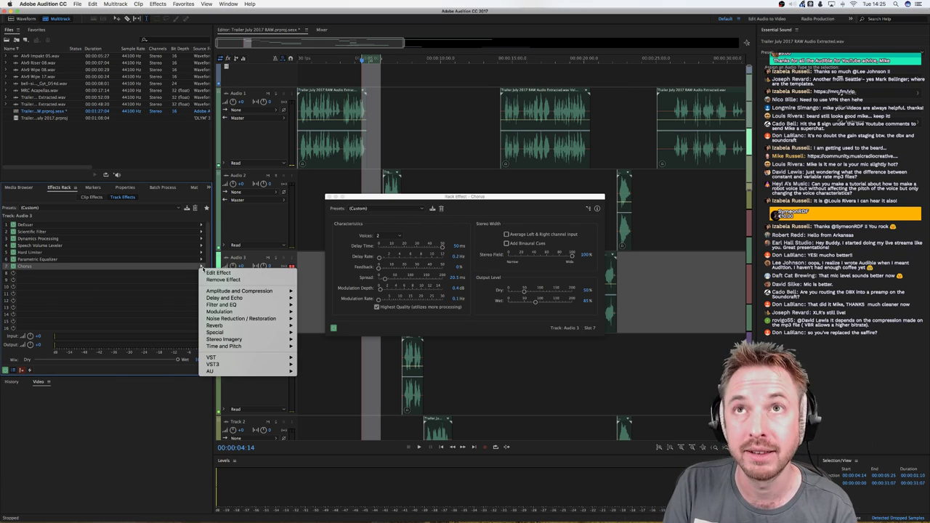
pyautogui.moveTo(233, 305)
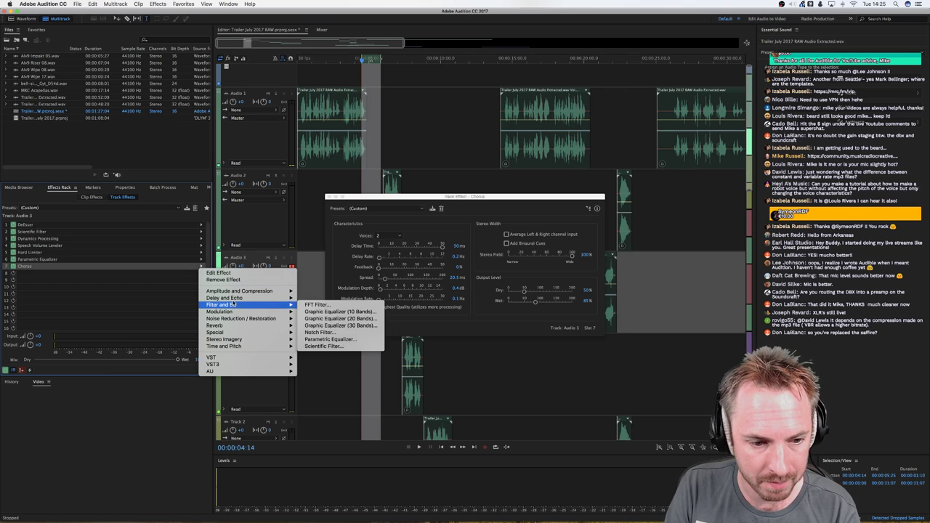
pyautogui.moveTo(291, 312)
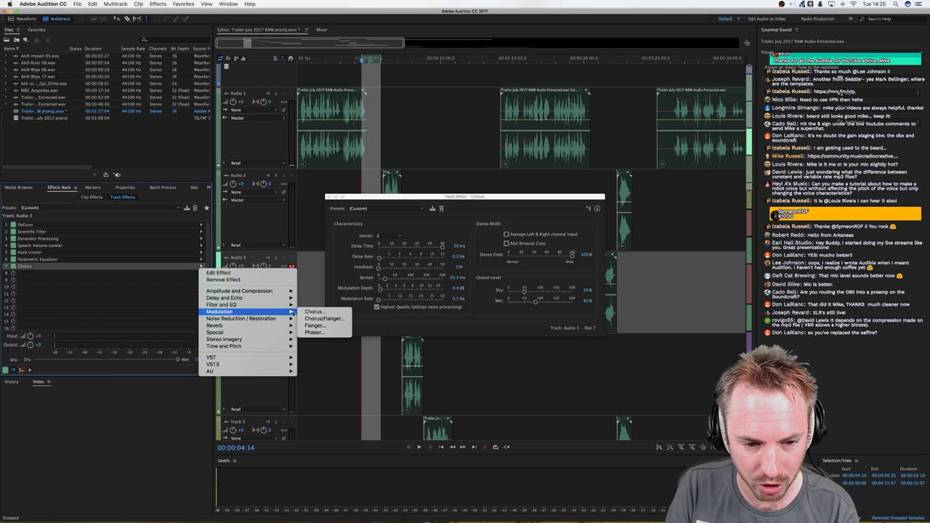
pyautogui.click(475, 203)
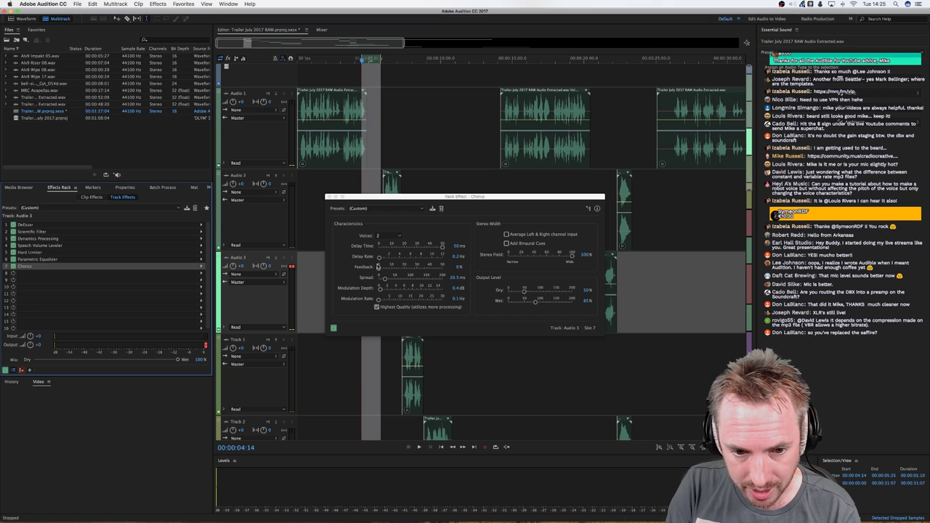
# Step: Try a Chorus delay rate of 4.9 Hz on Audio 3 during playback, set it to 0.4 Hz, and close the effect
pyautogui.moveTo(380, 258); pyautogui.dragTo(404, 257)
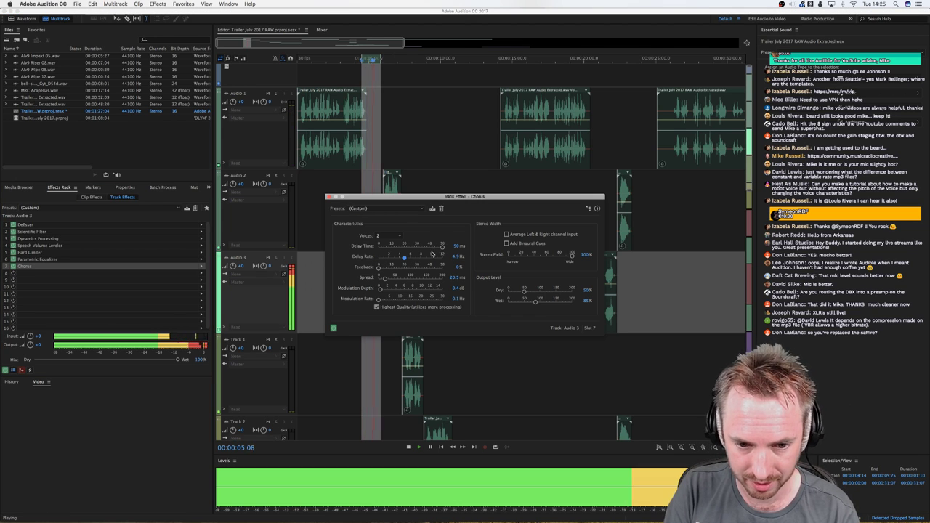
pyautogui.press('space')
pyautogui.moveTo(404, 257); pyautogui.dragTo(380, 261)
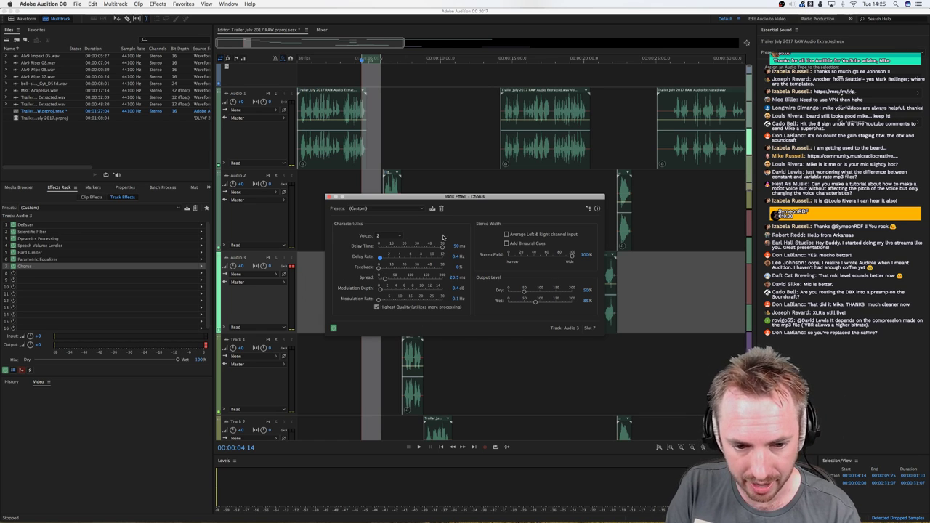
pyautogui.press('super+w')
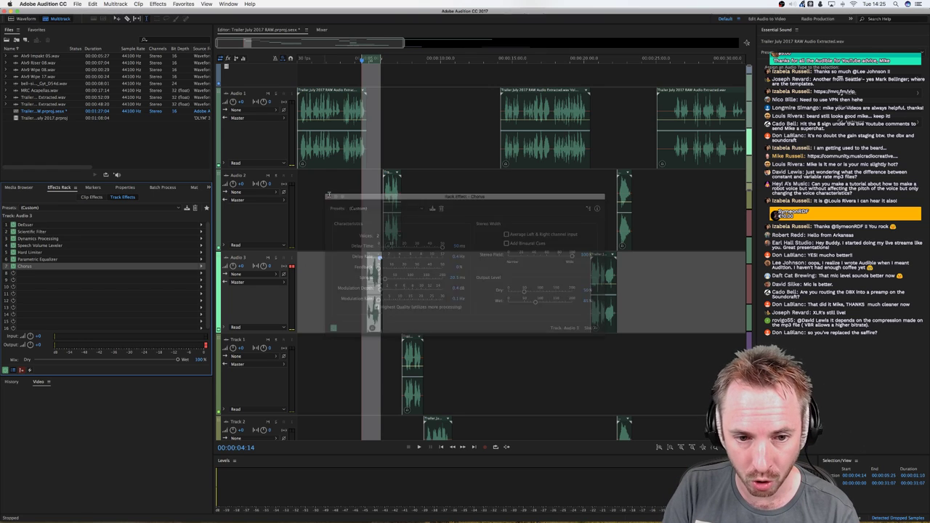
# Step: Select the range from 00:00:05:29 to 00:00:07:03 around Audio 2's first clip and audition it
pyautogui.click(395, 239)
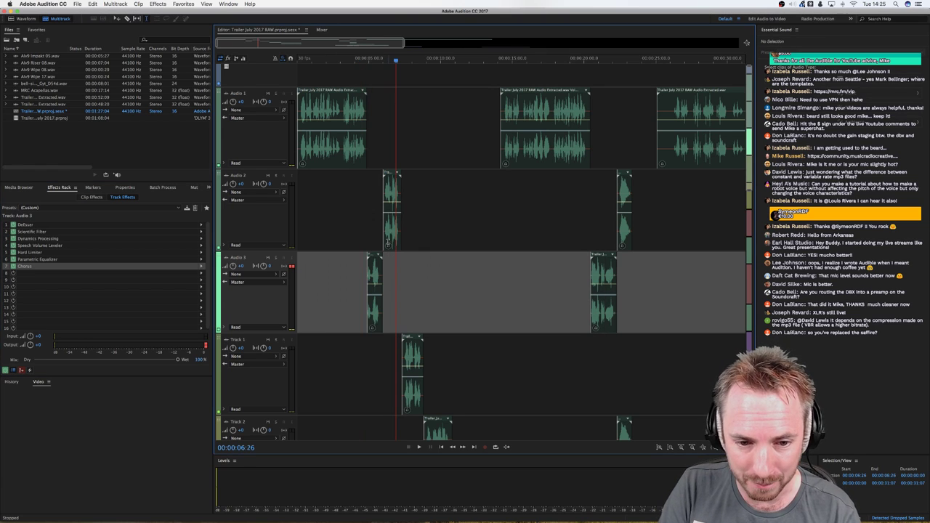
pyautogui.moveTo(382, 162); pyautogui.dragTo(405, 161)
pyautogui.click(392, 211)
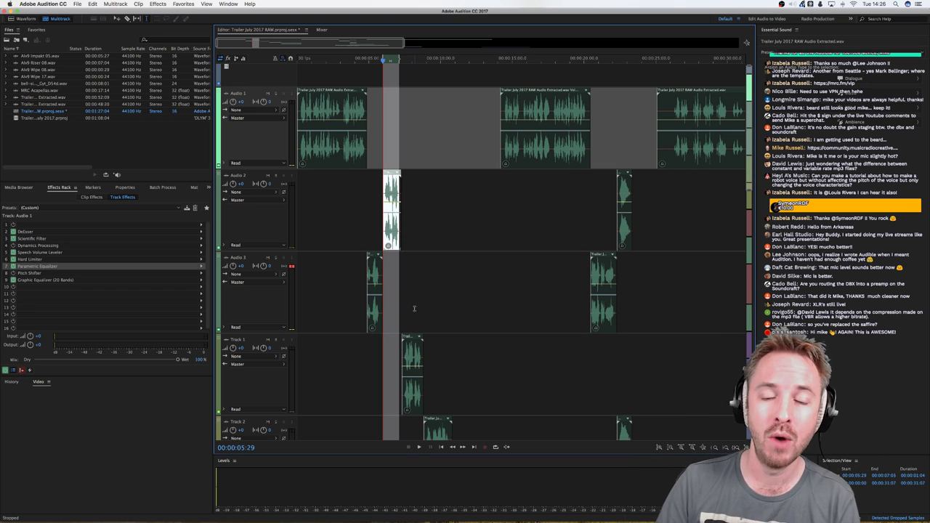
pyautogui.press('space')
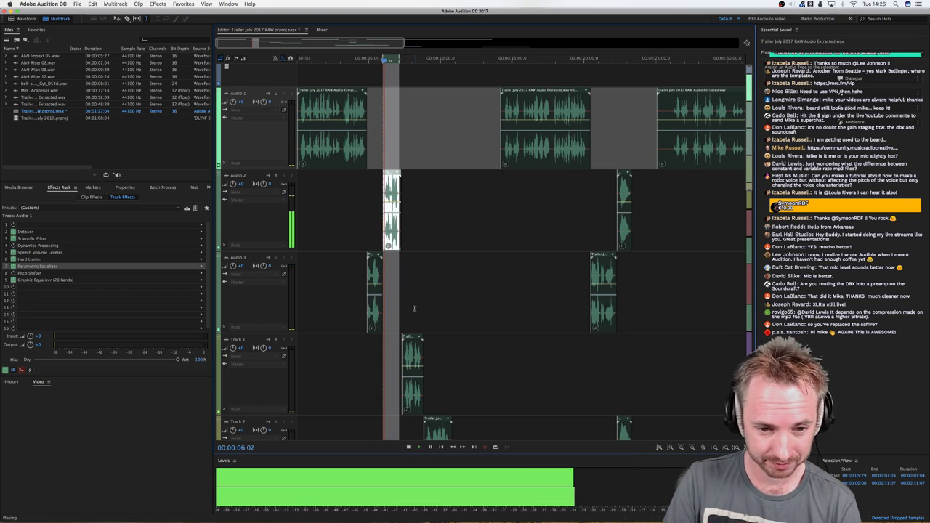
pyautogui.press('space')
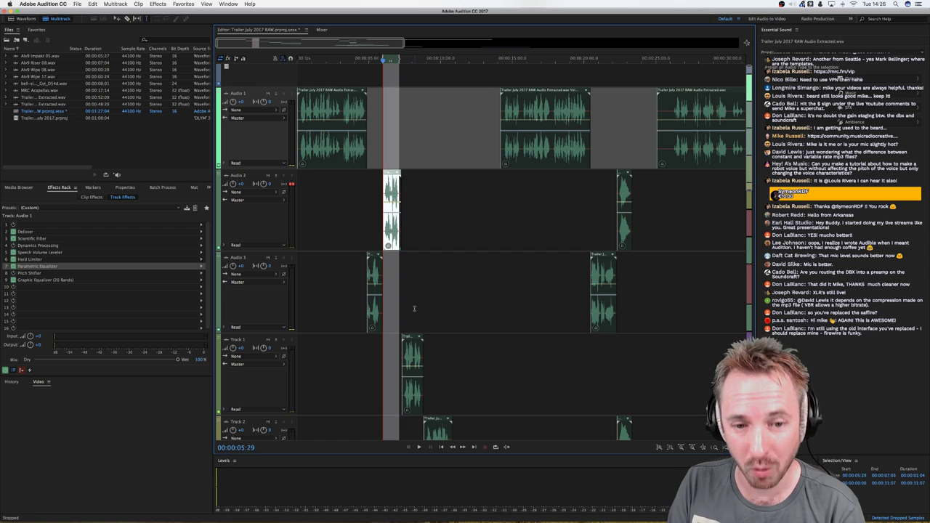
# Step: Select Audio 2's first clip and open the track's iZotope VocalSynth effect to examine its controls
pyautogui.click(386, 231)
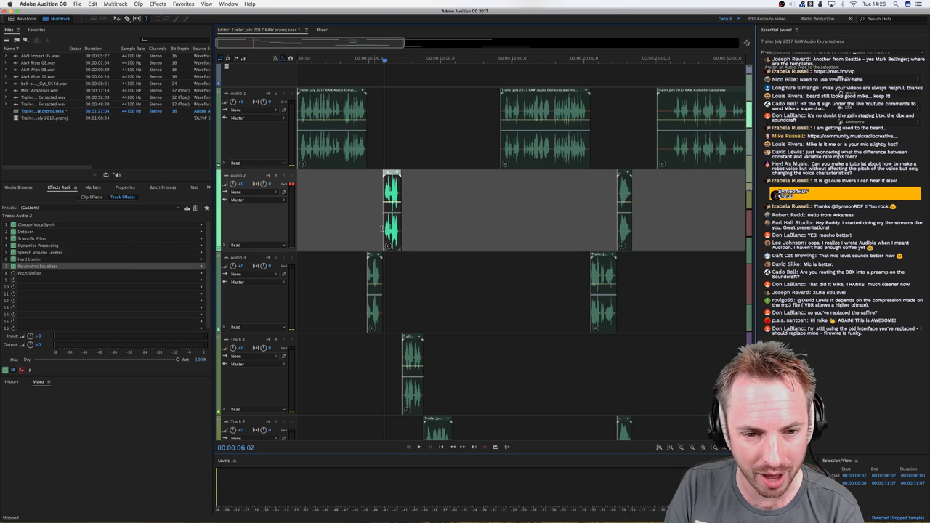
pyautogui.doubleClick(32, 225)
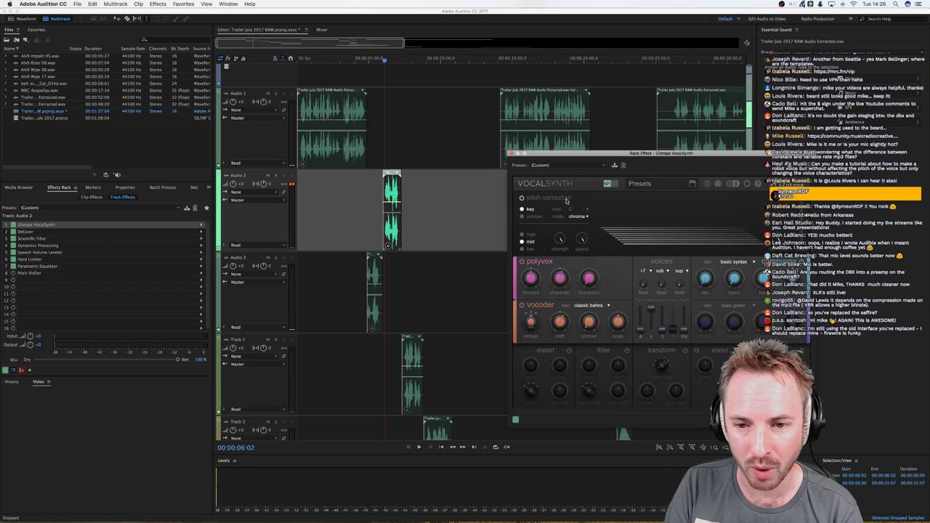
pyautogui.moveTo(576, 159); pyautogui.dragTo(372, 162)
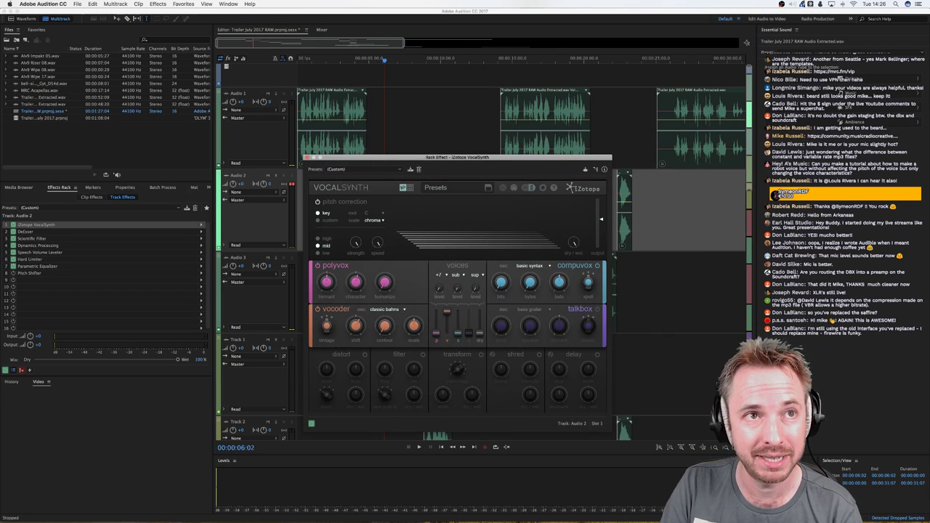
pyautogui.press('super+Tab')
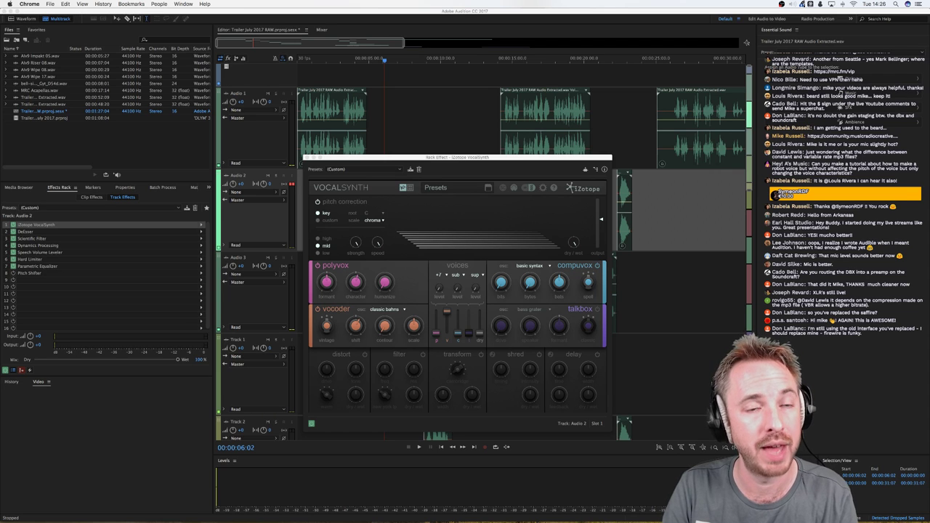
pyautogui.moveTo(435, 158); pyautogui.dragTo(425, 152)
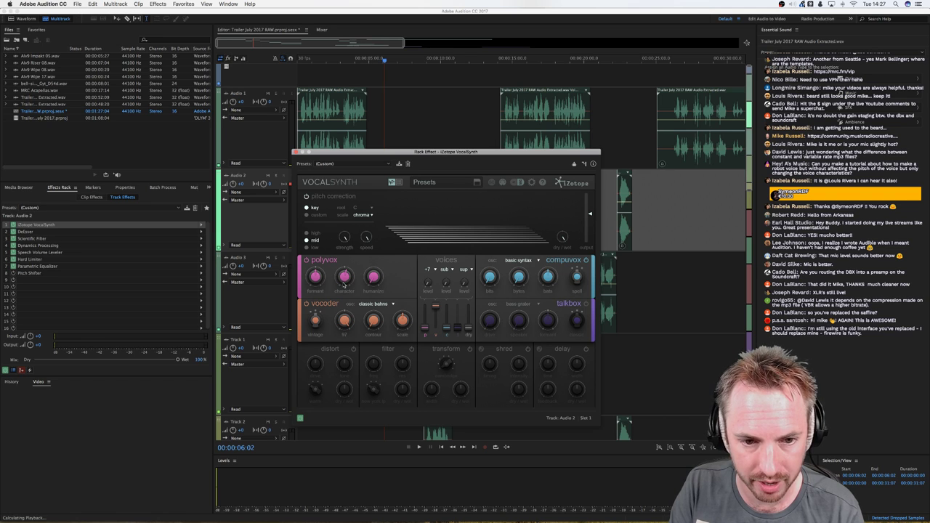
# Step: Audition Audio 2 while adjusting VocalSynth's vocoder shift and switching the vocoder mode to hard and finally to smooth
pyautogui.press('space')
pyautogui.moveTo(342, 151); pyautogui.dragTo(452, 141)
pyautogui.press('space')
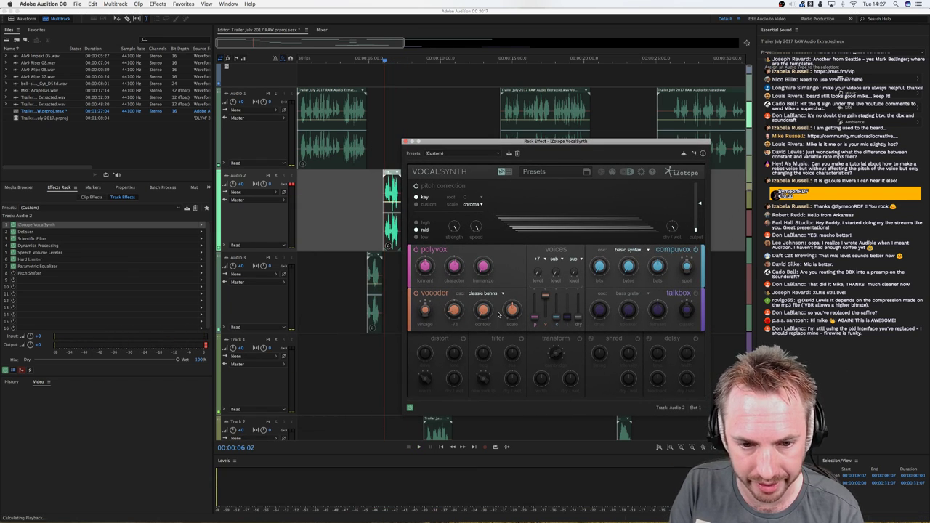
pyautogui.press('space')
pyautogui.press('space')
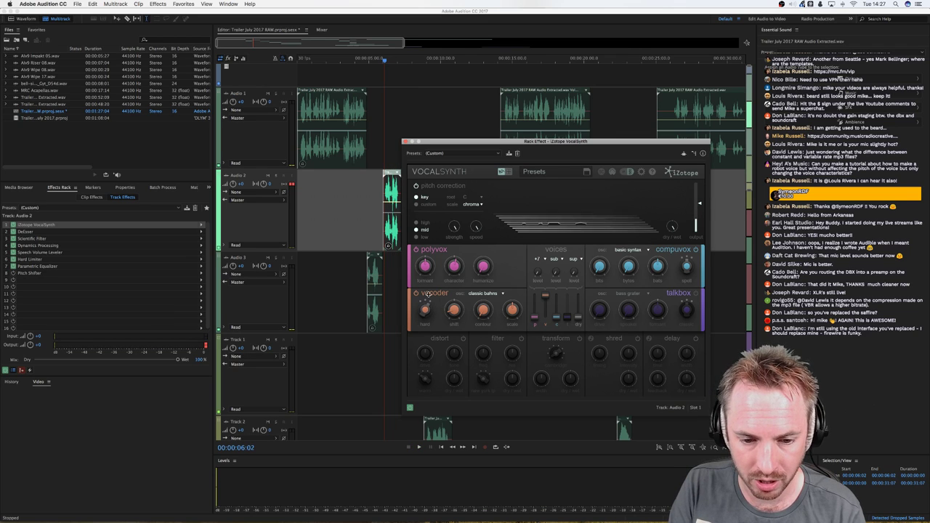
pyautogui.press('space')
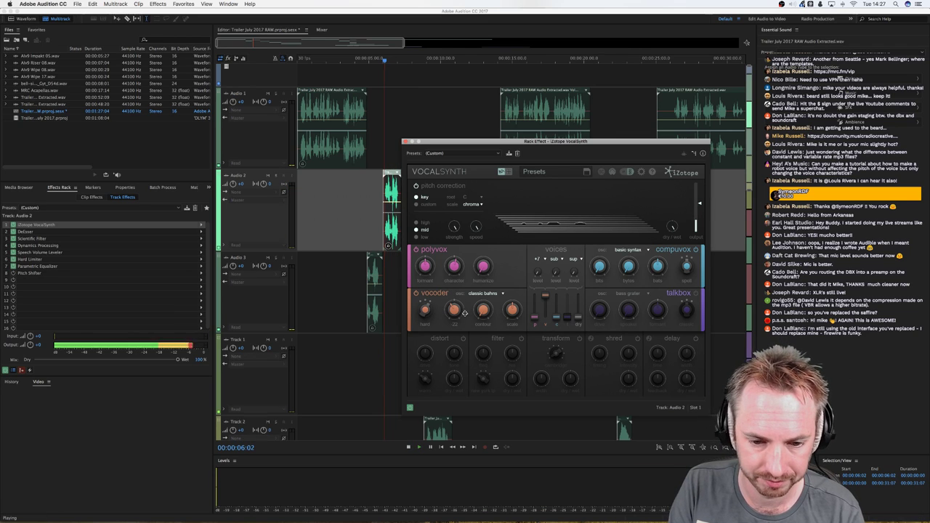
pyautogui.press('space')
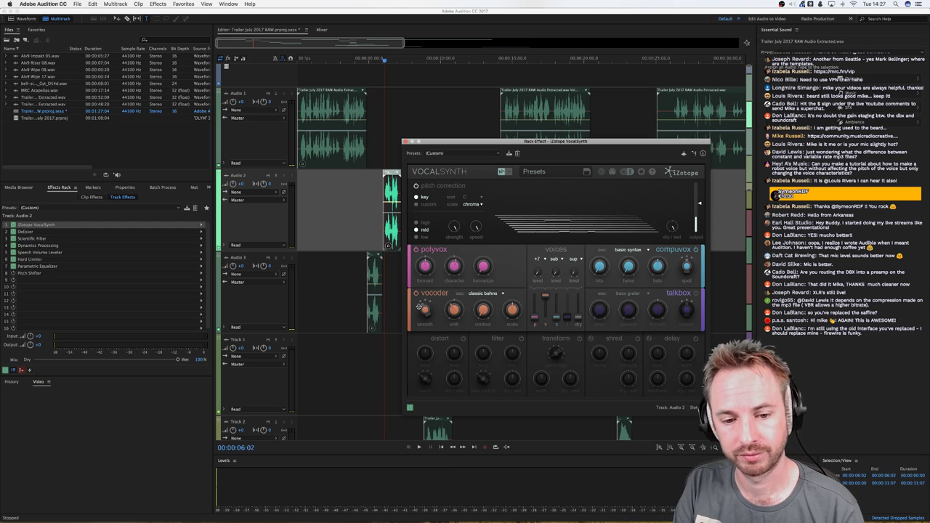
# Step: Close VocalSynth and select the range from 00:00:05:24 to 00:00:07:14 around Audio 2's first clip
pyautogui.click(384, 151)
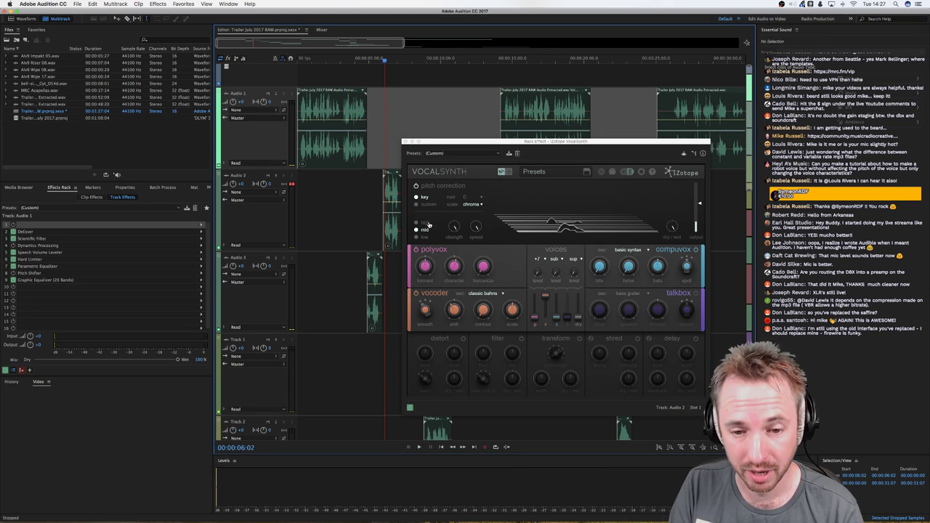
pyautogui.click(406, 141)
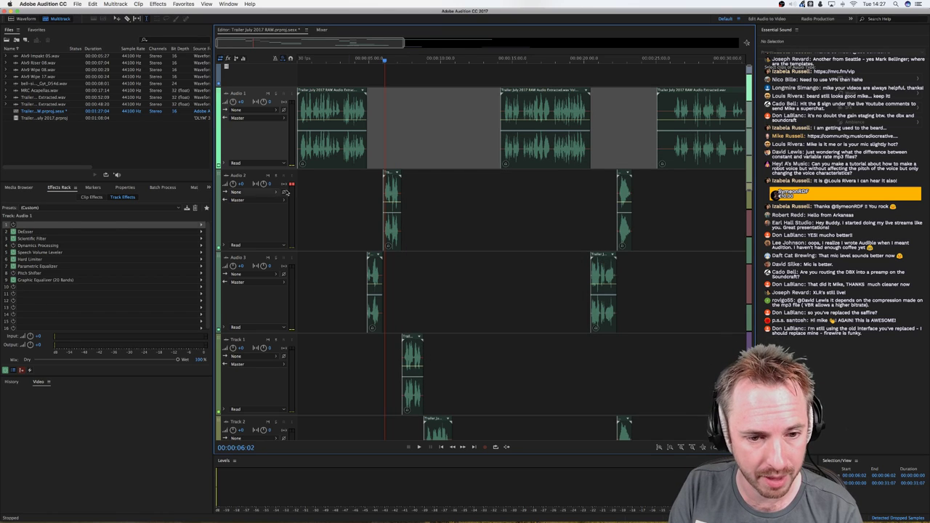
pyautogui.click(378, 203)
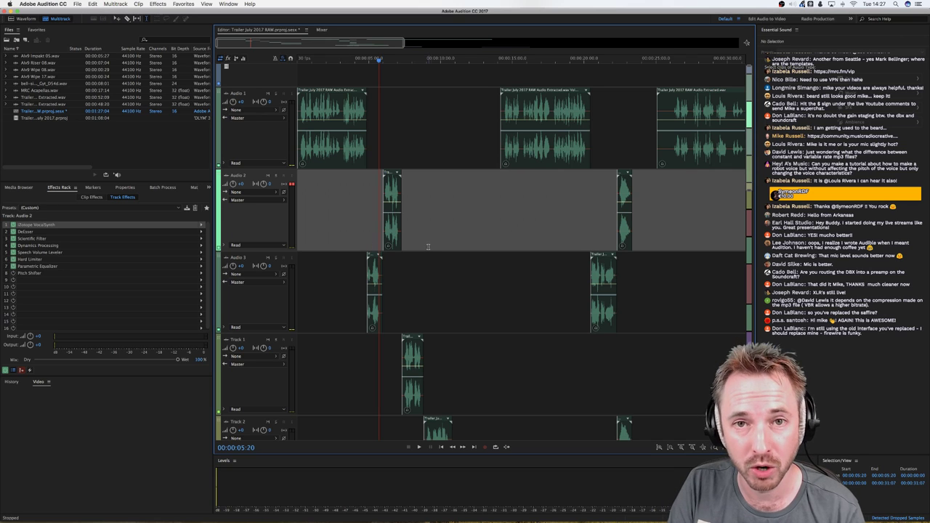
pyautogui.moveTo(377, 244); pyautogui.dragTo(404, 240)
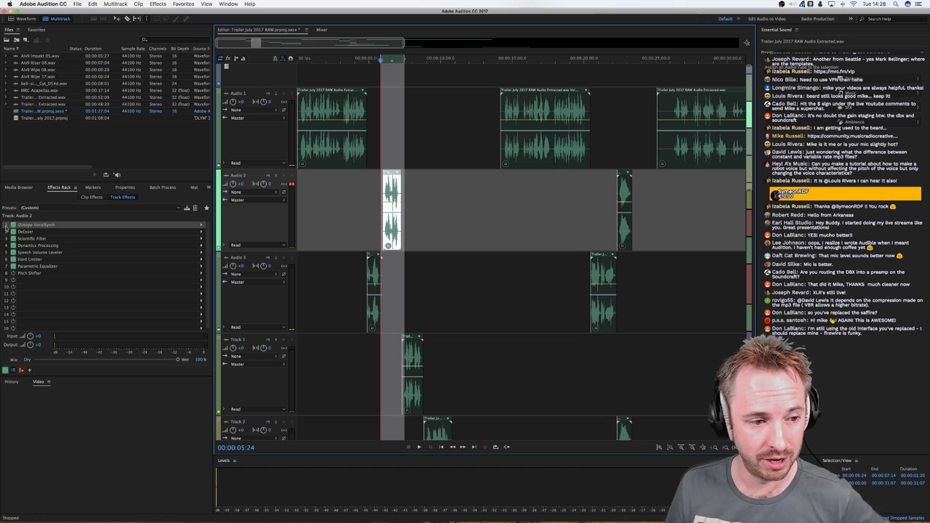
# Step: Audition Audio 2 with VocalSynth moved to slot 8 after the Parametric Equalizer, and return it to slot 1 for comparison
pyautogui.moveTo(6, 228); pyautogui.dragTo(25, 274)
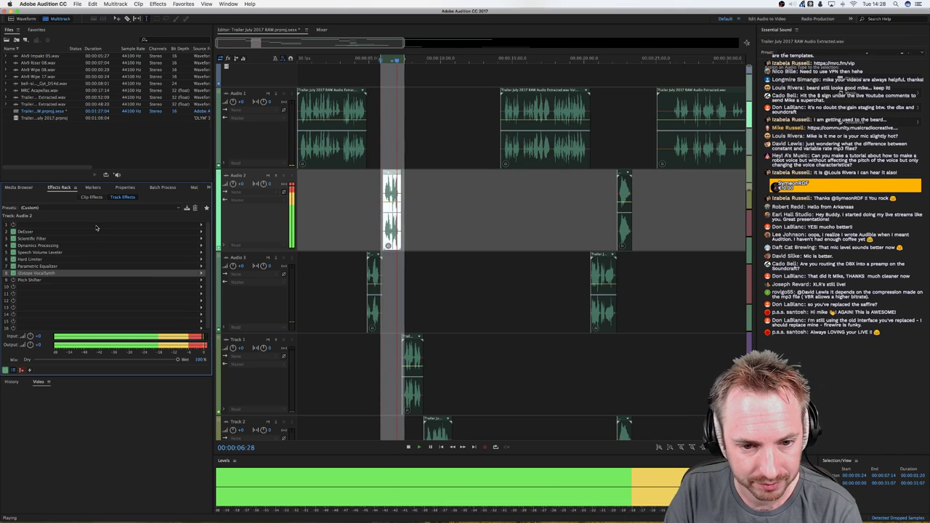
pyautogui.moveTo(37, 272); pyautogui.dragTo(29, 223)
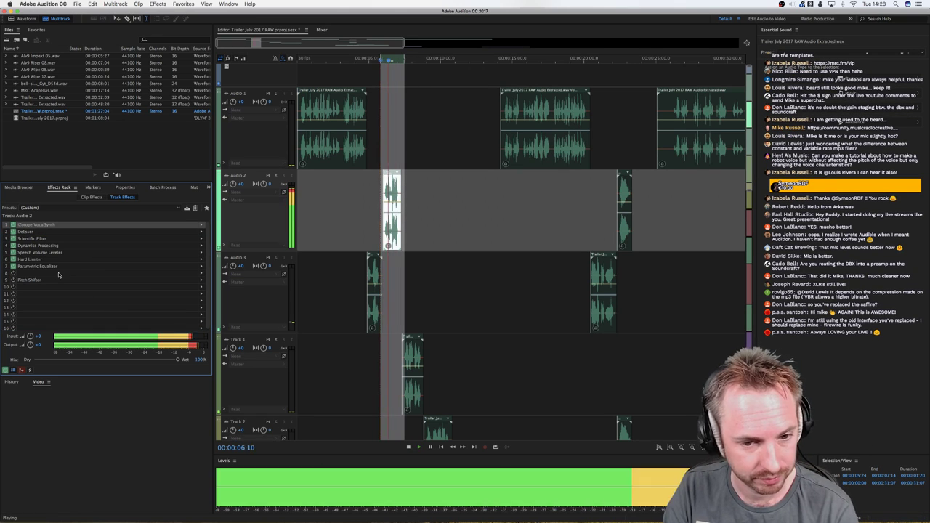
pyautogui.press('space')
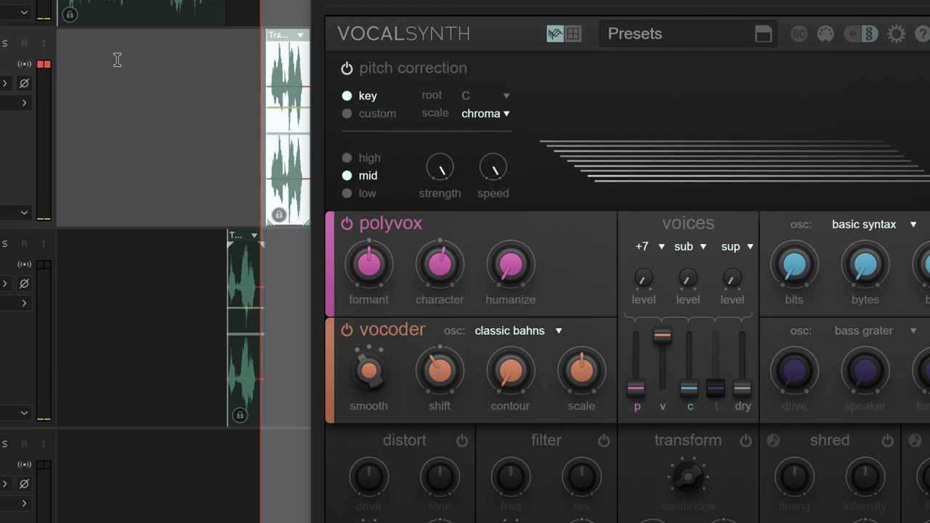
# Step: Examine Audio 2's effects from VocalSynth and DeEsser through Hard Limiter and Parametric Equalizer, and close all their windows
pyautogui.moveTo(508, 4); pyautogui.dragTo(233, 3)
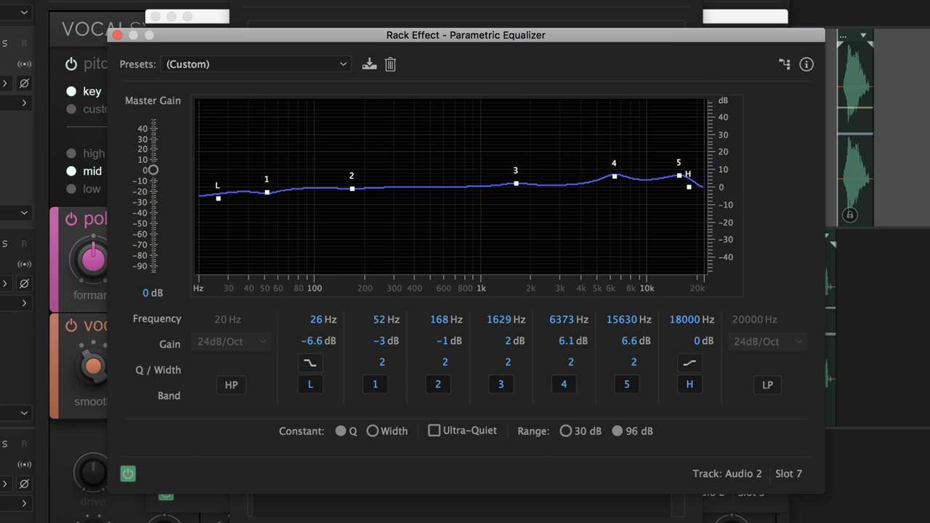
pyautogui.click(117, 35)
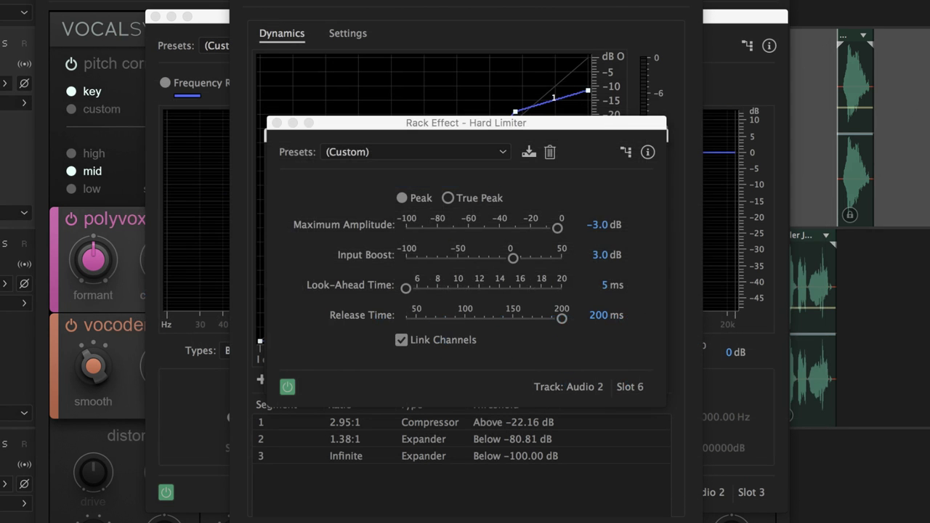
pyautogui.press('super+w')
pyautogui.press('super+w')
pyautogui.press('super+w')
pyautogui.press('super+w')
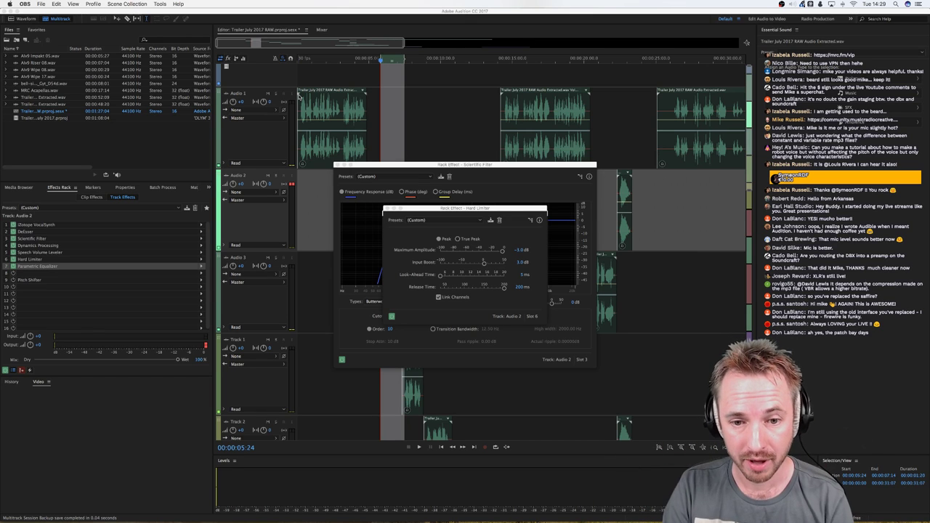
pyautogui.click(386, 209)
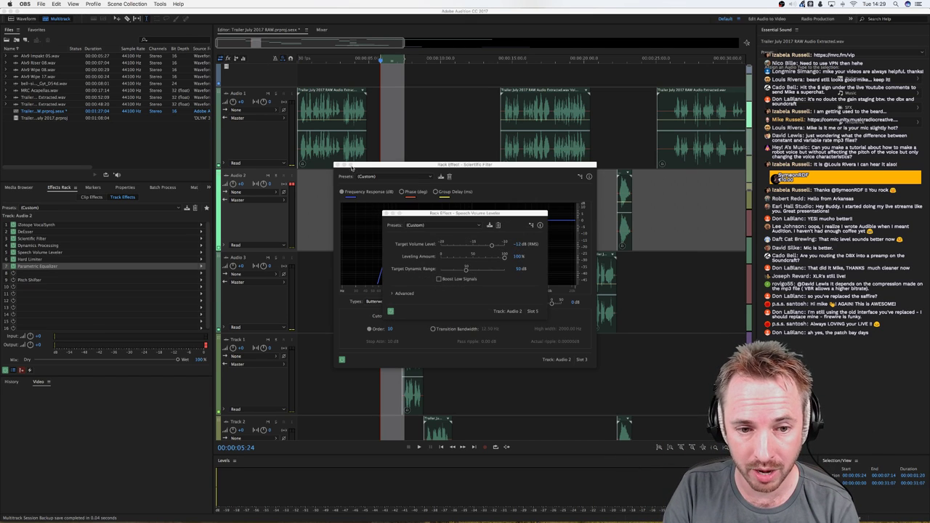
pyautogui.click(336, 165)
pyautogui.click(386, 213)
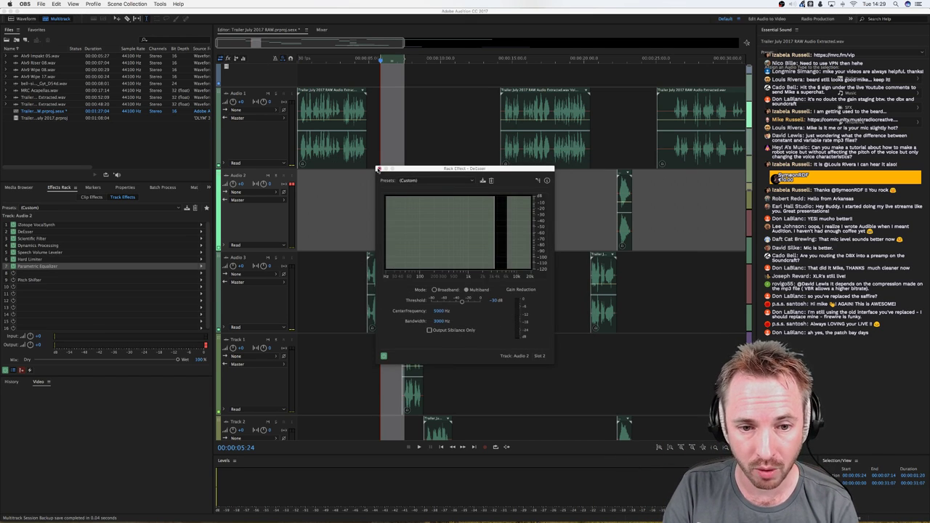
pyautogui.click(378, 170)
pyautogui.click(413, 302)
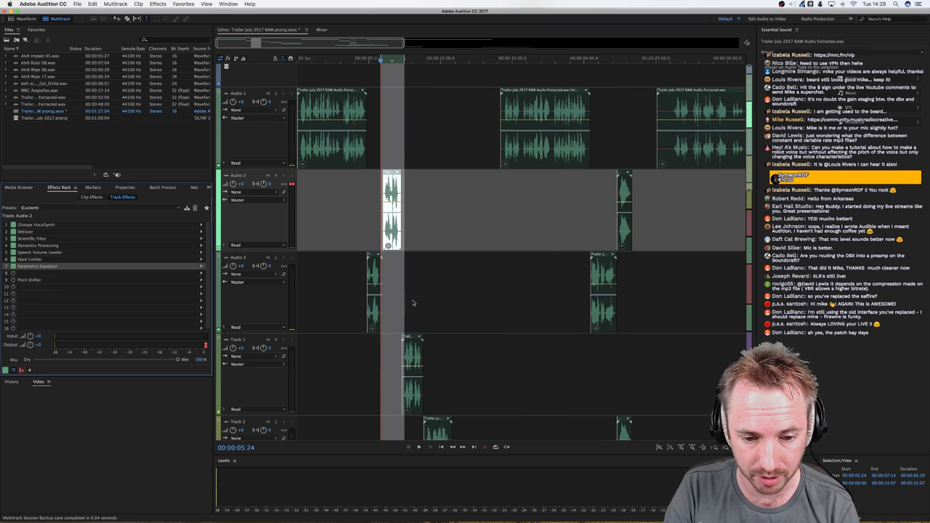
# Step: Select the range from 00:00:07:03 to 00:00:08:25 around Track 1's first clip and open the track's Flanger settings
pyautogui.click(410, 312)
pyautogui.click(399, 365)
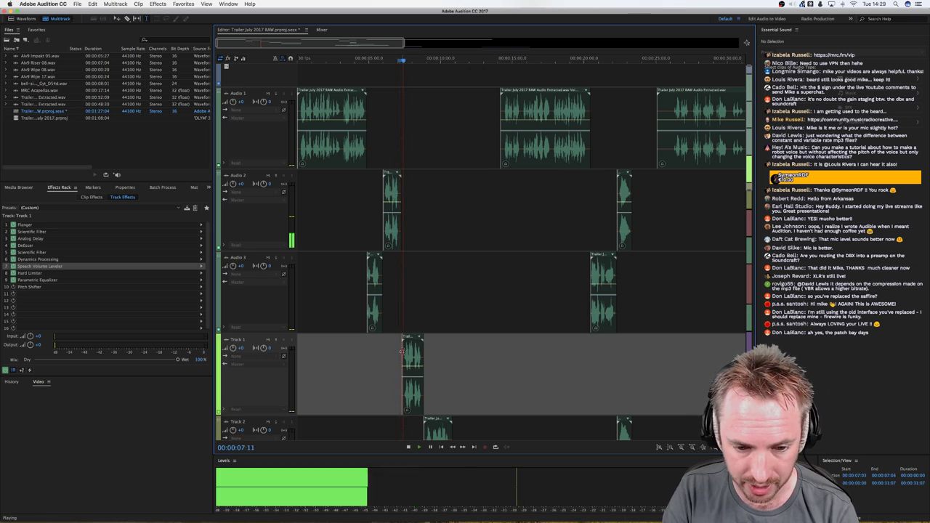
pyautogui.press('space')
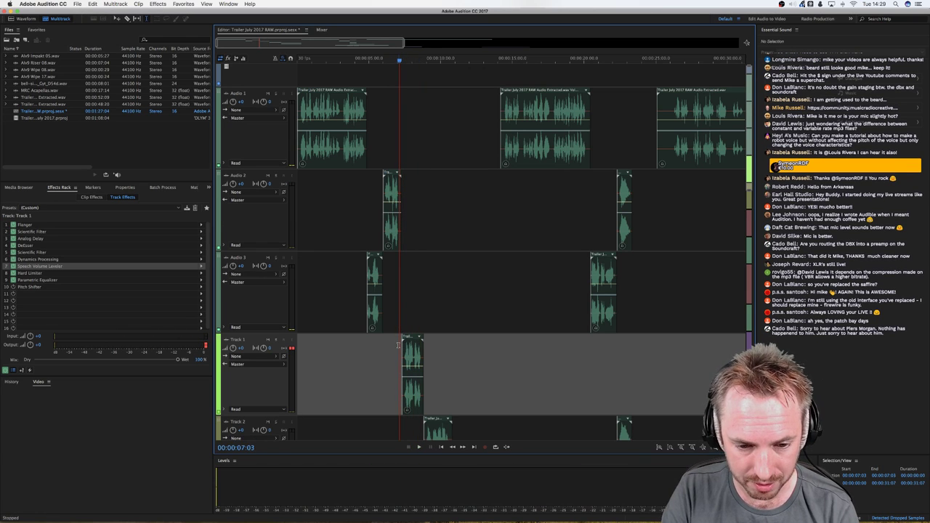
pyautogui.moveTo(398, 344); pyautogui.dragTo(425, 348)
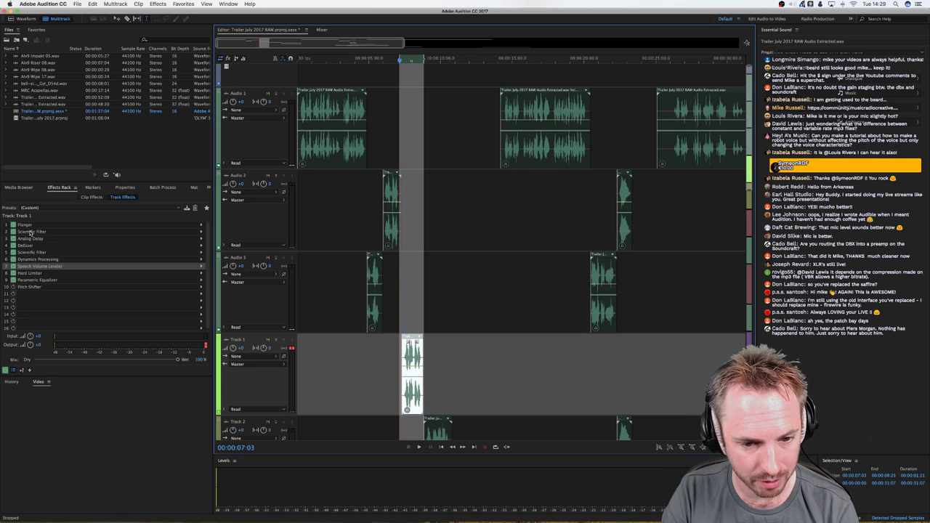
pyautogui.doubleClick(29, 227)
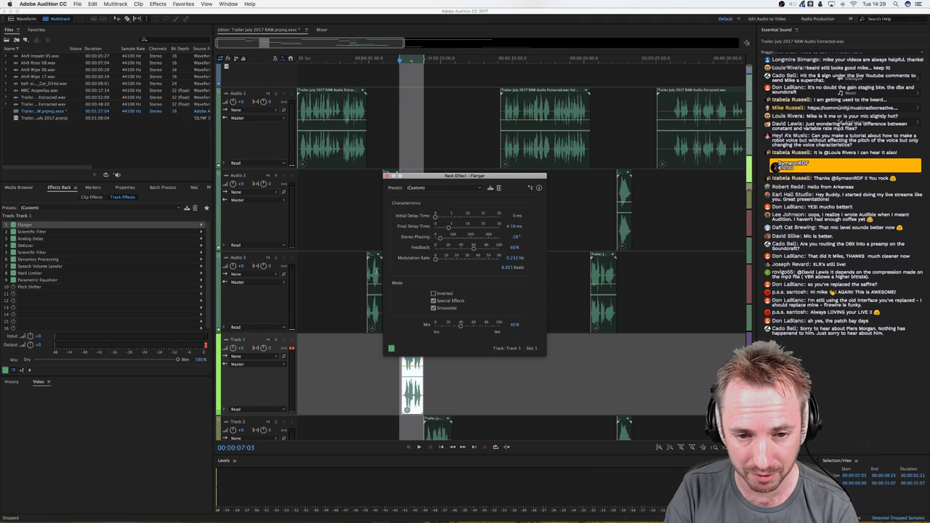
# Step: Show the Phase Analysis and Phase Meter panels in the workspace
pyautogui.click(228, 3)
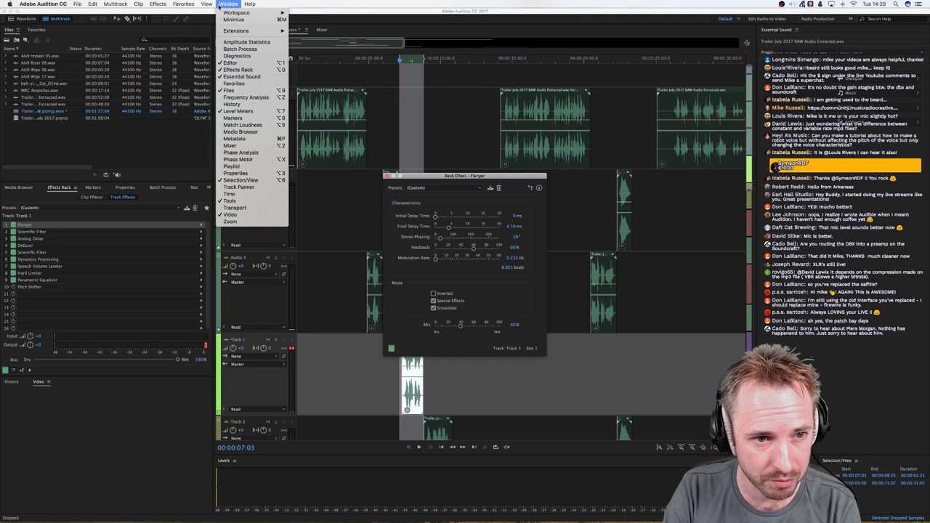
pyautogui.click(259, 154)
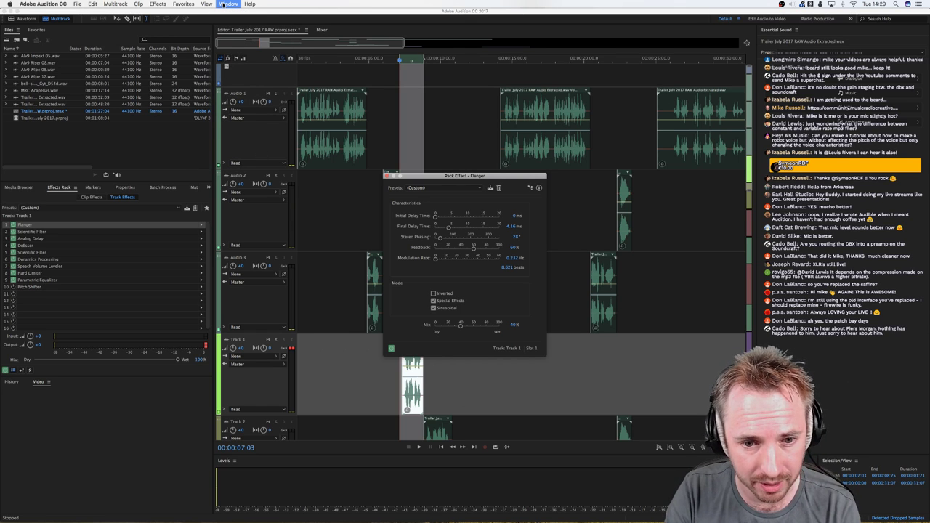
pyautogui.click(228, 3)
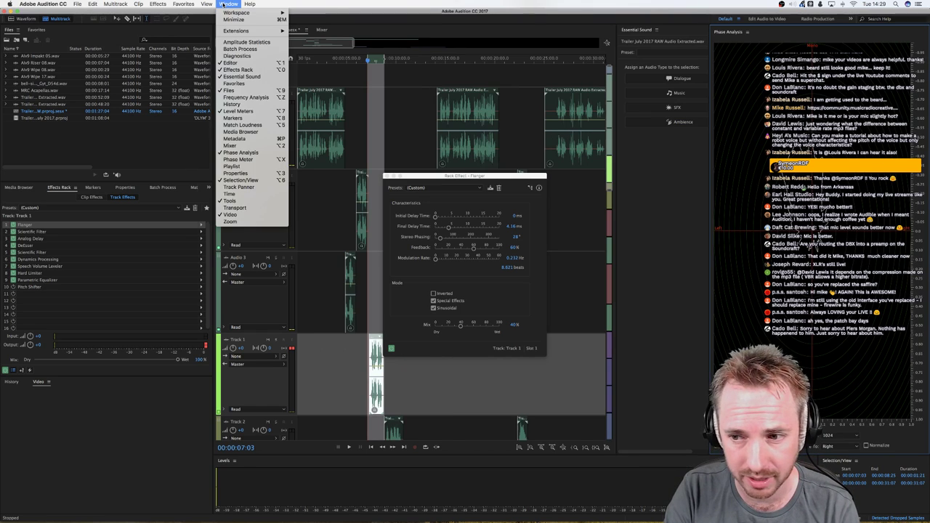
pyautogui.click(226, 166)
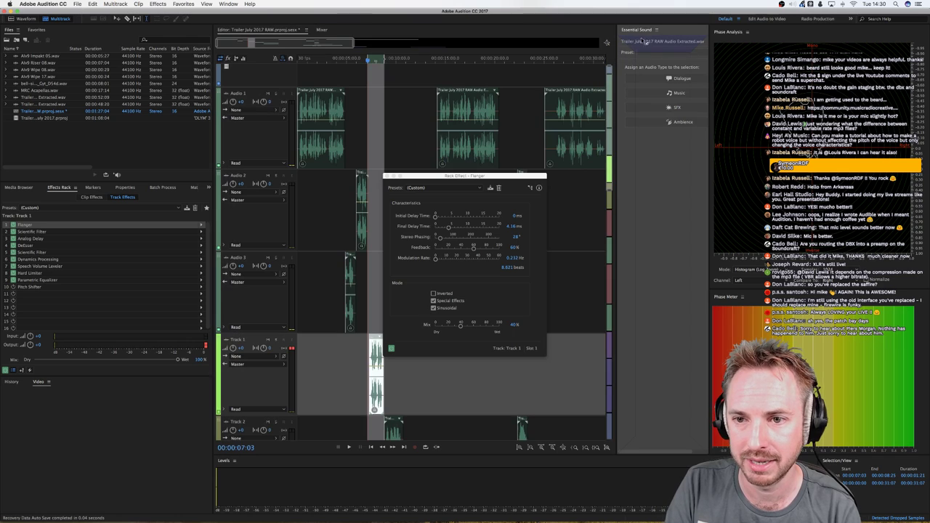
# Step: Dock Phase Meter and Phase Analysis together in one group between the multitrack editor and Essential Sound
pyautogui.click(625, 31)
pyautogui.moveTo(625, 33); pyautogui.dragTo(642, 30)
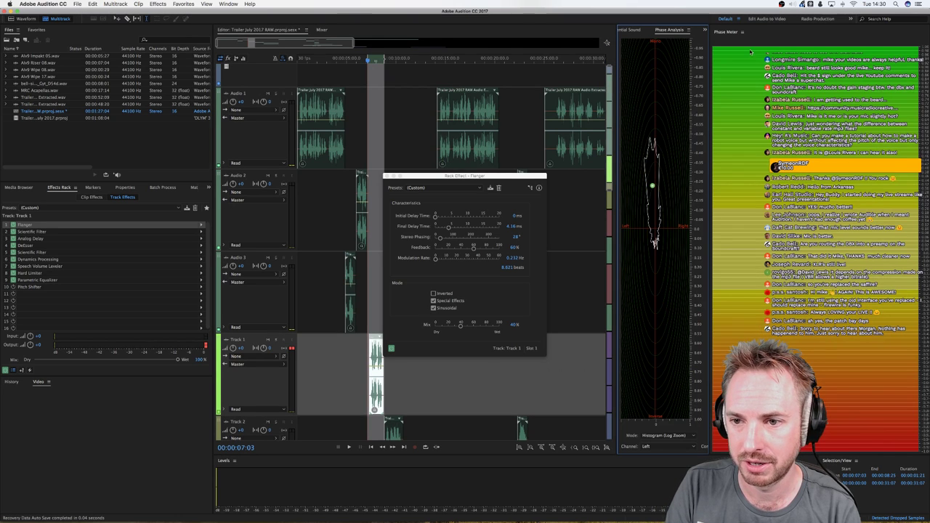
pyautogui.moveTo(737, 37); pyautogui.dragTo(647, 34)
pyautogui.click(773, 30)
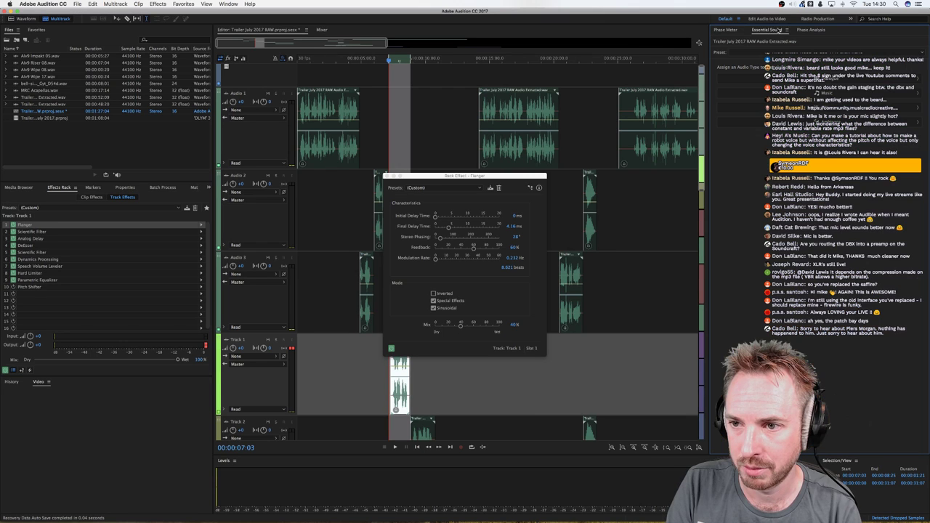
pyautogui.click(785, 32)
pyautogui.click(792, 45)
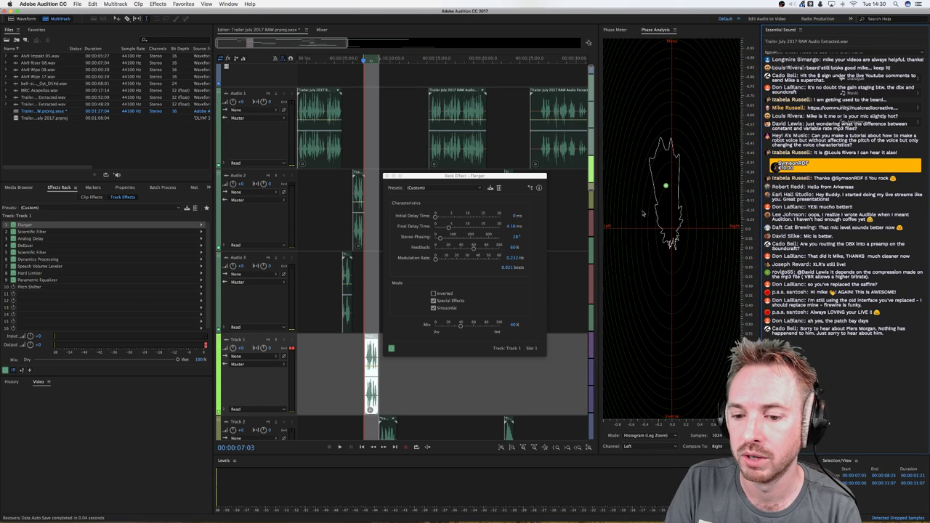
# Step: Stack Phase Meter beneath Phase Analysis and enlarge the Phase Analysis area until the meter is wider than it is tall
pyautogui.click(611, 30)
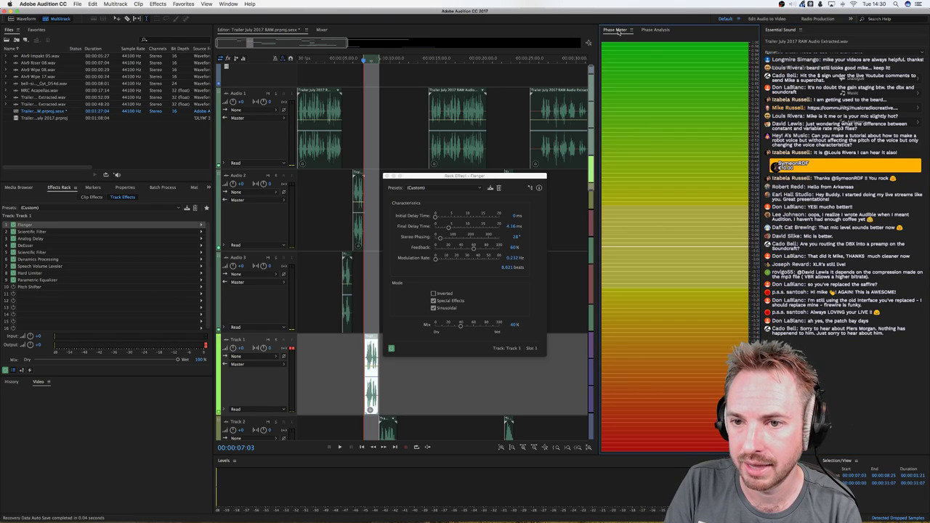
pyautogui.moveTo(629, 394); pyautogui.dragTo(627, 436)
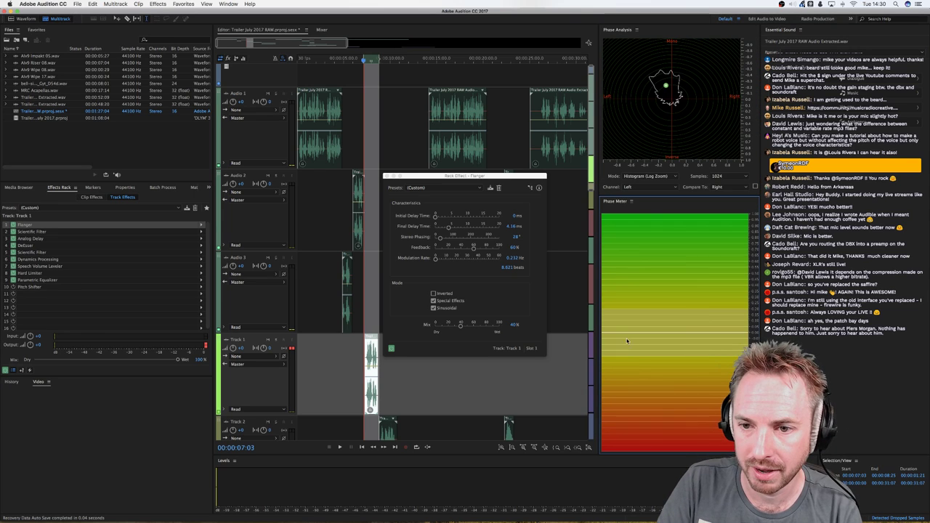
pyautogui.moveTo(647, 196); pyautogui.dragTo(646, 291)
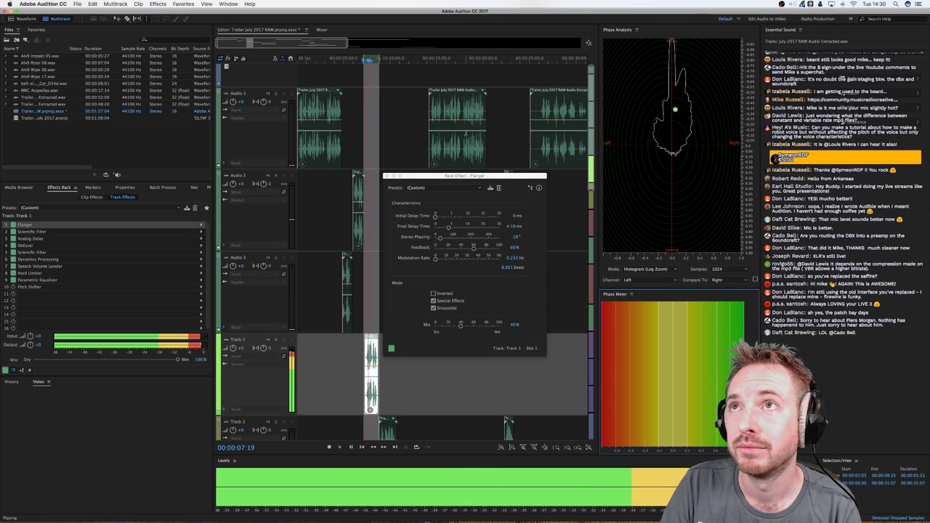
# Step: Audition Track 1's flanged clip twice while watching Phase Analysis and Phase Meter
pyautogui.press('space')
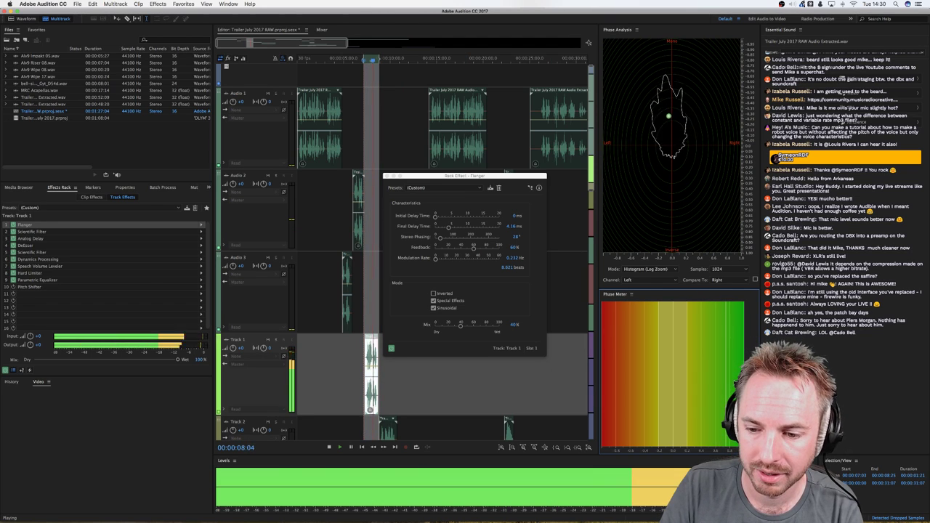
pyautogui.press('space')
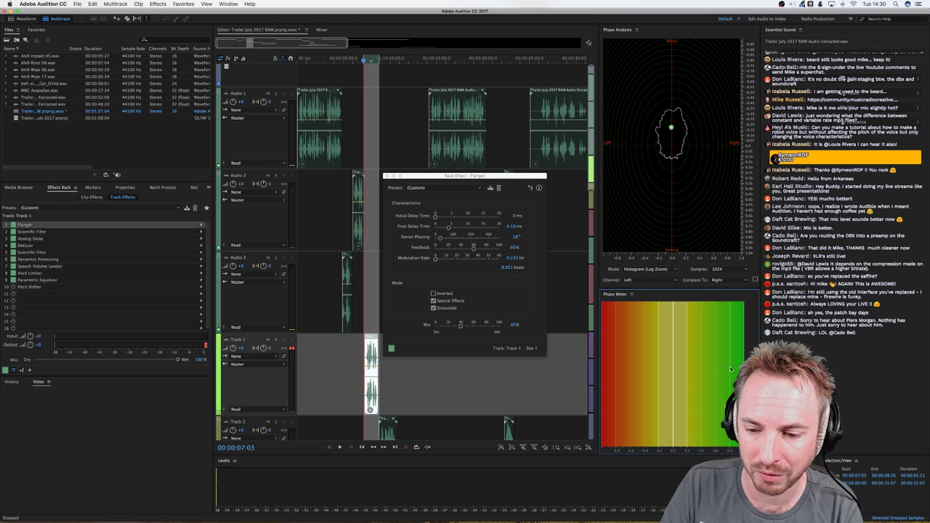
pyautogui.press('space')
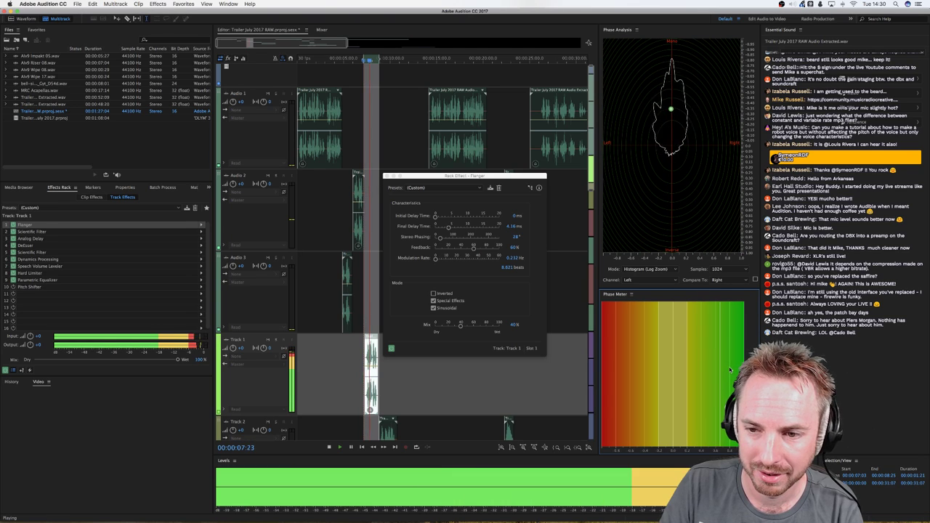
pyautogui.press('space')
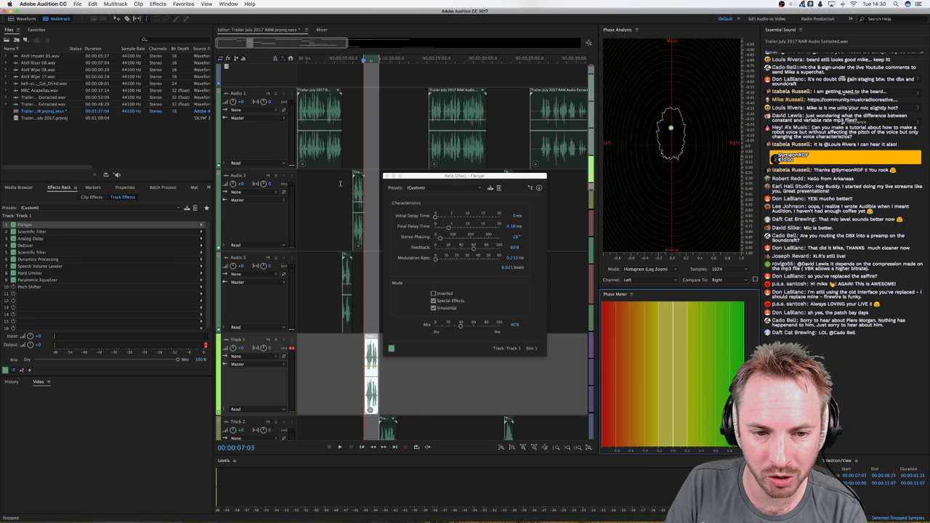
# Step: Select the range from 00:00:04:23 to 00:00:08:24 across the Audio 3, Audio 2 and Track 1 clips and check its phase during playback
pyautogui.moveTo(340, 197); pyautogui.dragTo(379, 183)
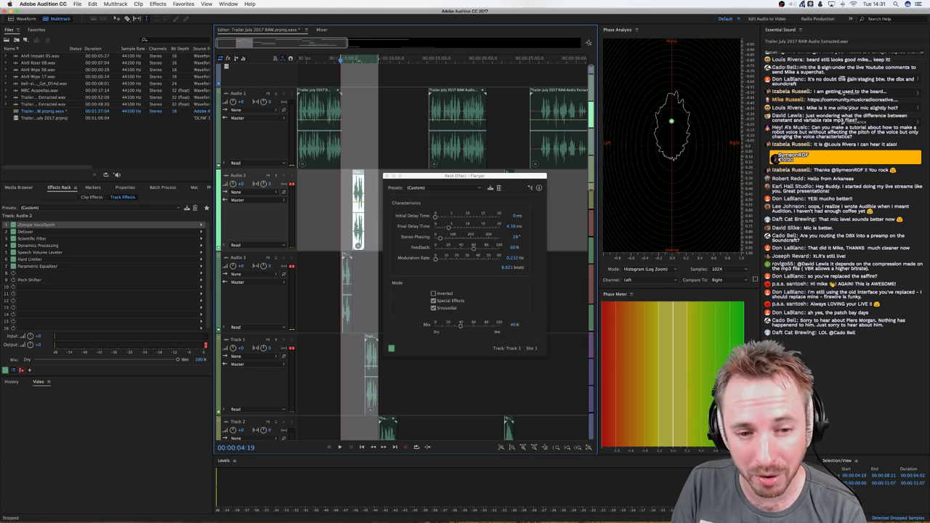
pyautogui.click(344, 216)
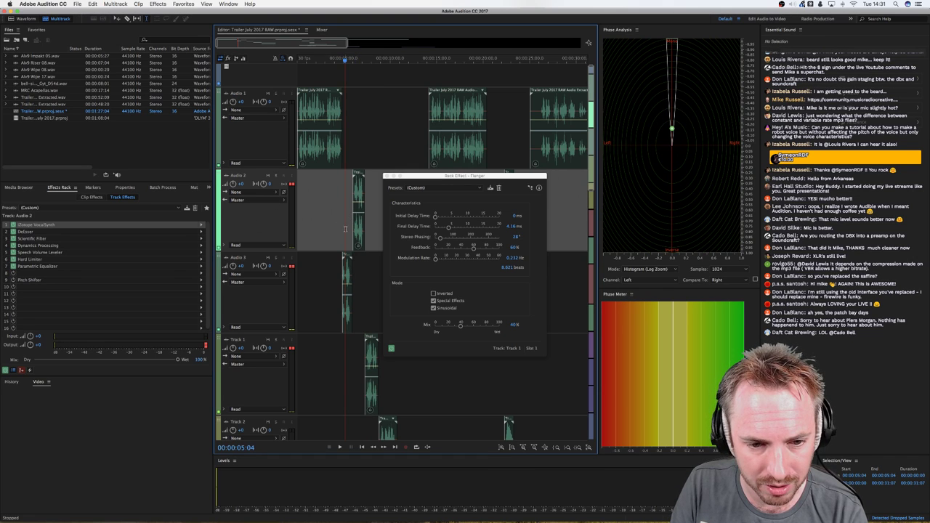
pyautogui.moveTo(342, 229); pyautogui.dragTo(378, 230)
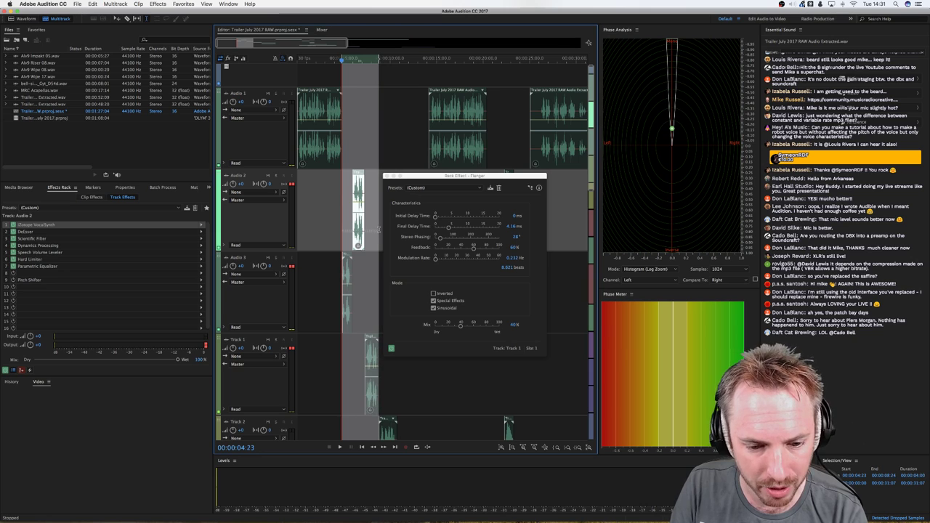
pyautogui.press('space')
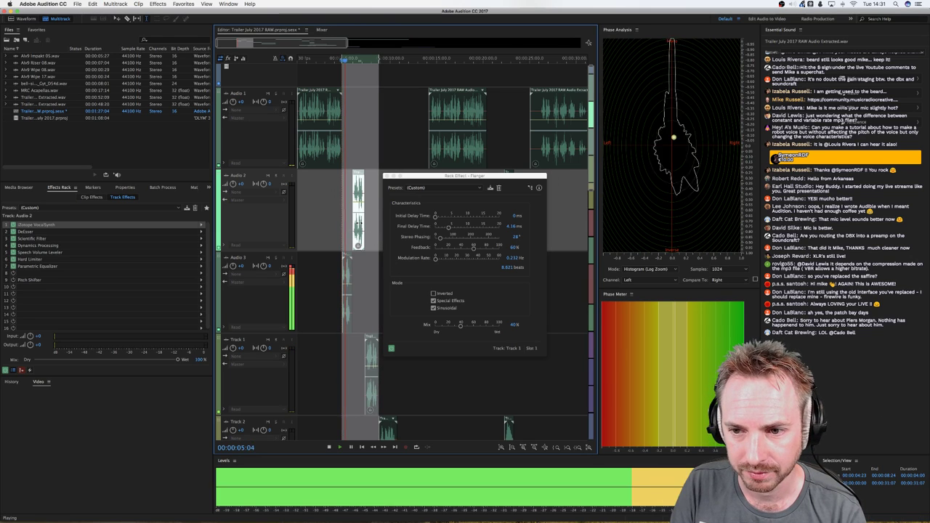
pyautogui.press('space')
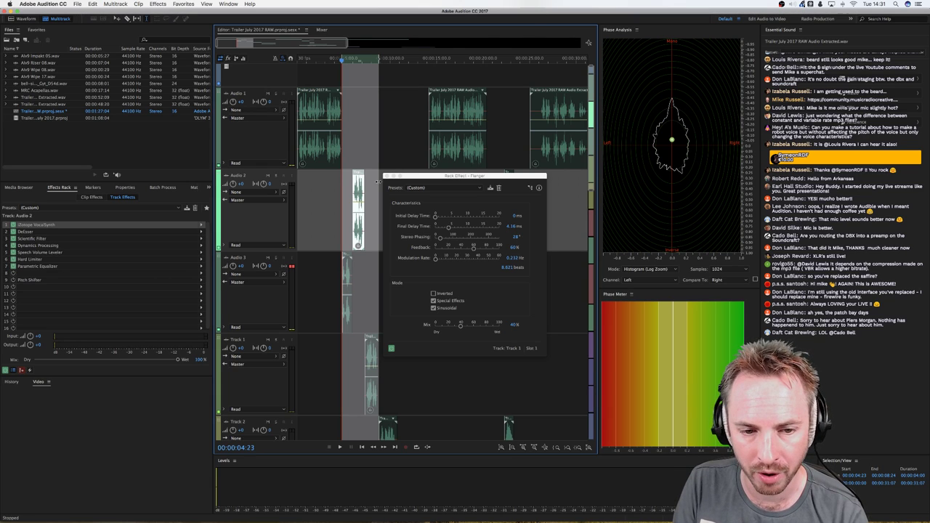
# Step: Narrow the selection to 00:00:06:01–00:00:07:08 over Audio 2's first clip, check its phase during playback, and clear the selection
pyautogui.moveTo(354, 160); pyautogui.dragTo(364, 160)
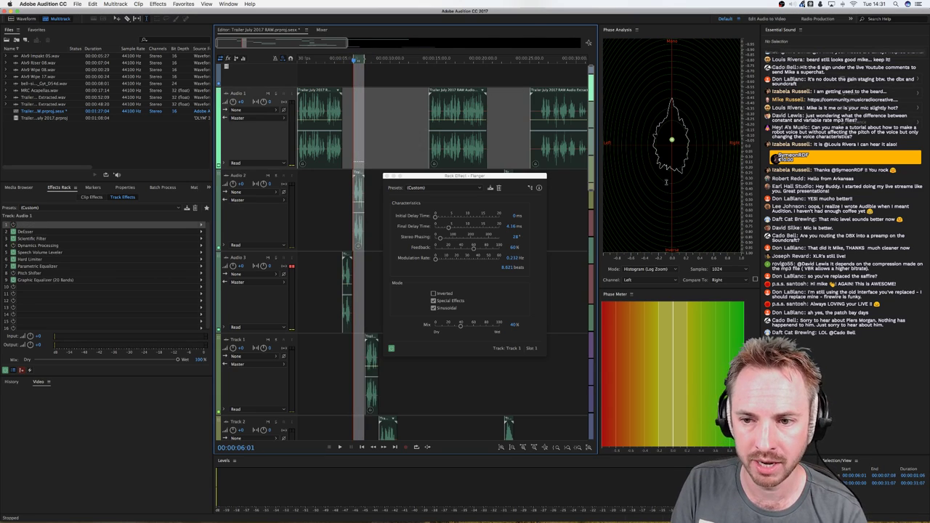
pyautogui.press('space')
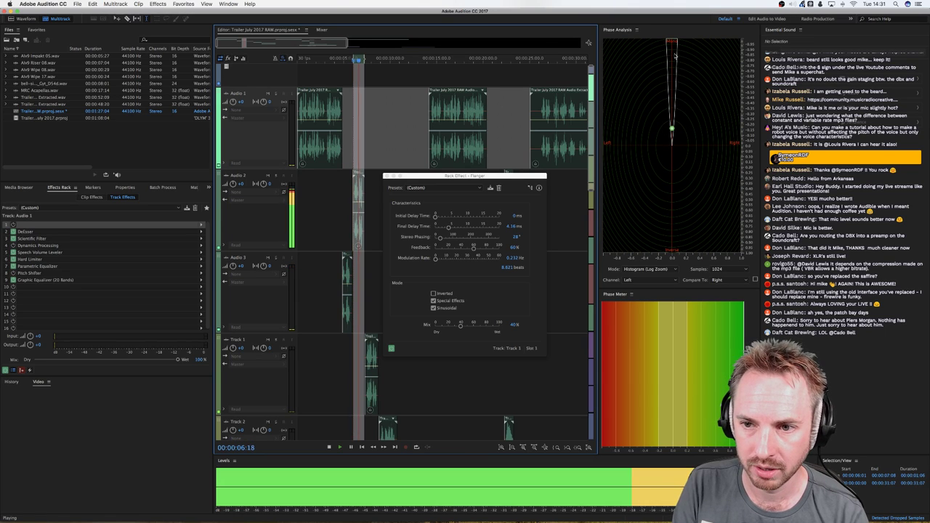
pyautogui.press('space')
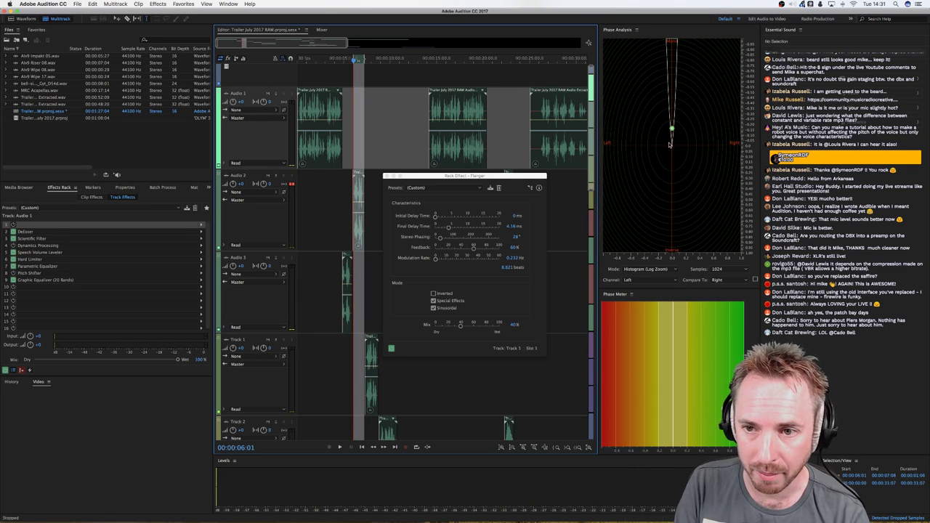
pyautogui.click(375, 190)
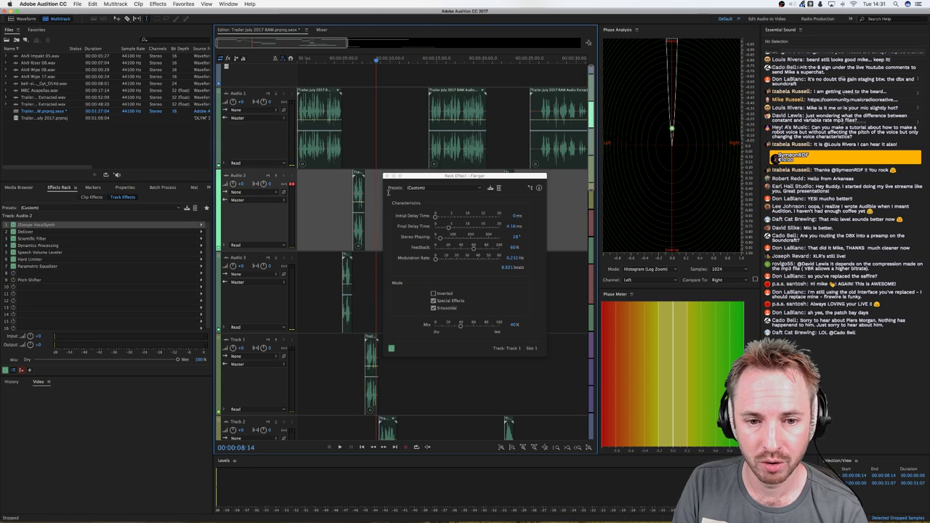
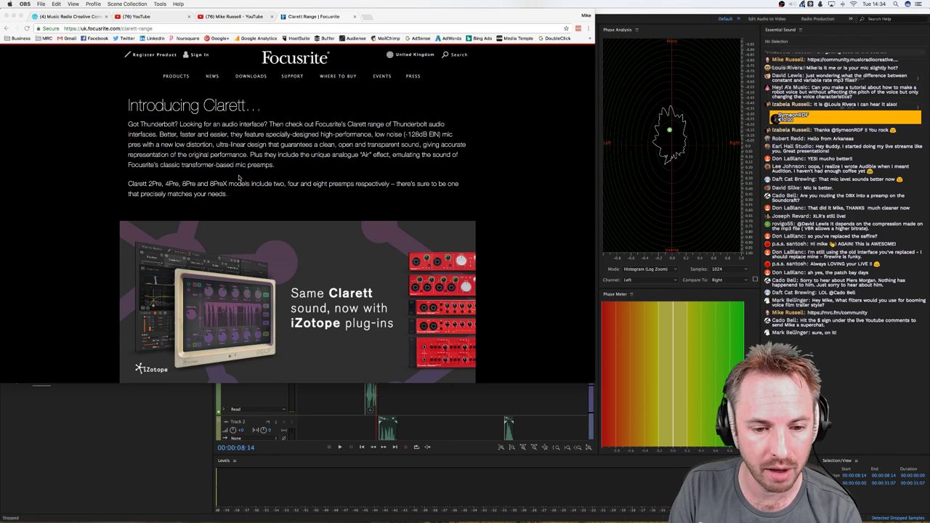
# Step: In the browser, examine the Thunderbolt audio interfaces on Focusrite's Clarett range page, comparing the 8PreX, 4Pre and 2Pre models
pyautogui.scroll(-5, 237, 167)
pyautogui.scroll(-10, 233, 175)
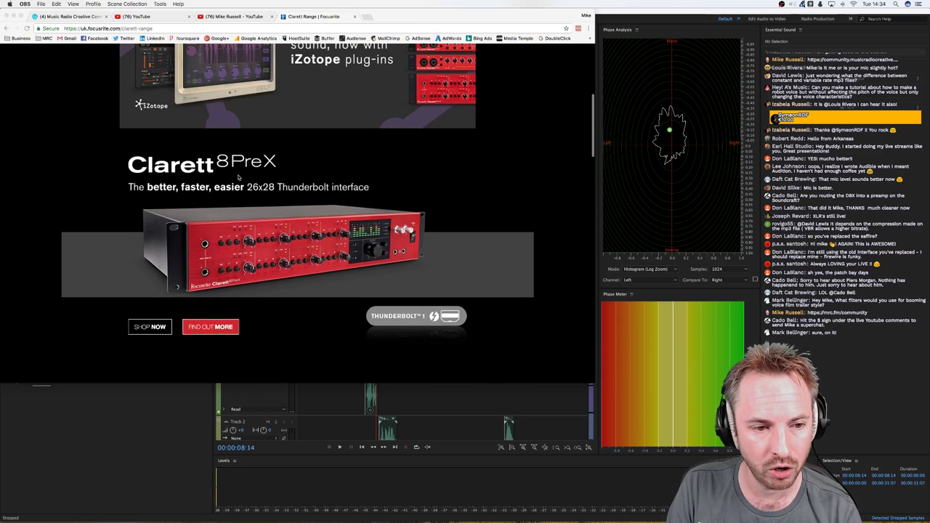
pyautogui.scroll(-15, 220, 171)
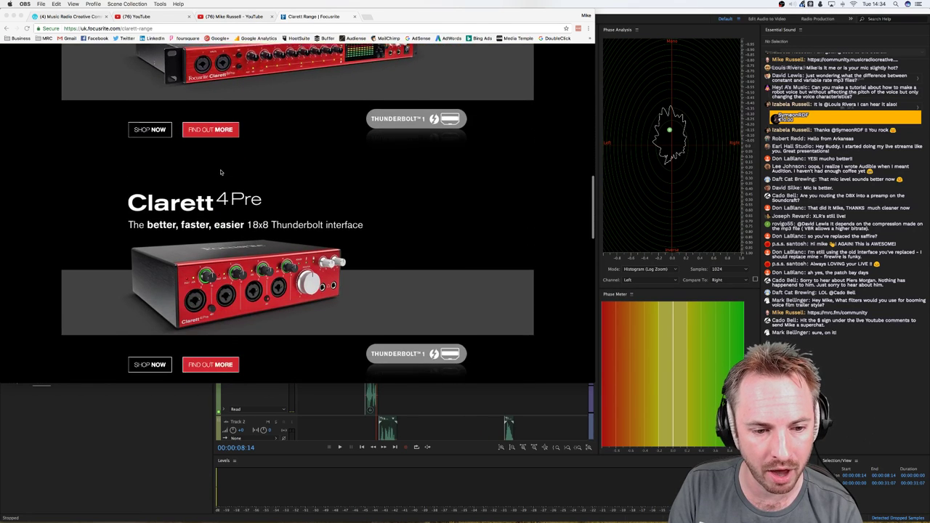
pyautogui.scroll(-3, 220, 173)
pyautogui.scroll(2, 220, 172)
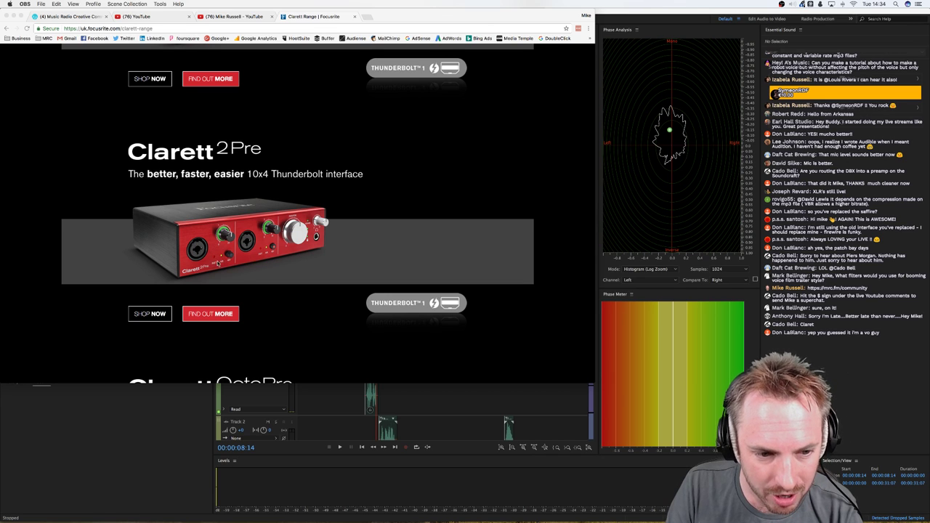
pyautogui.scroll(2, 225, 254)
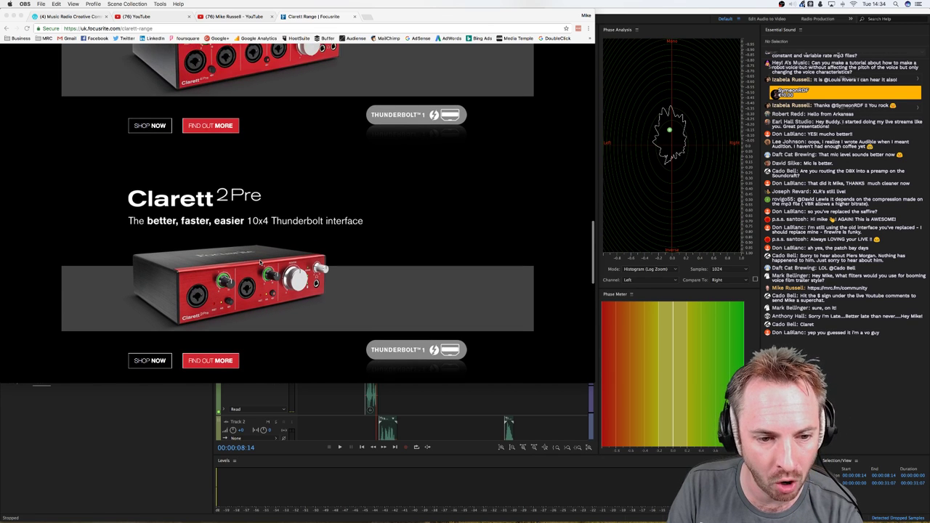
pyautogui.scroll(-1, 223, 243)
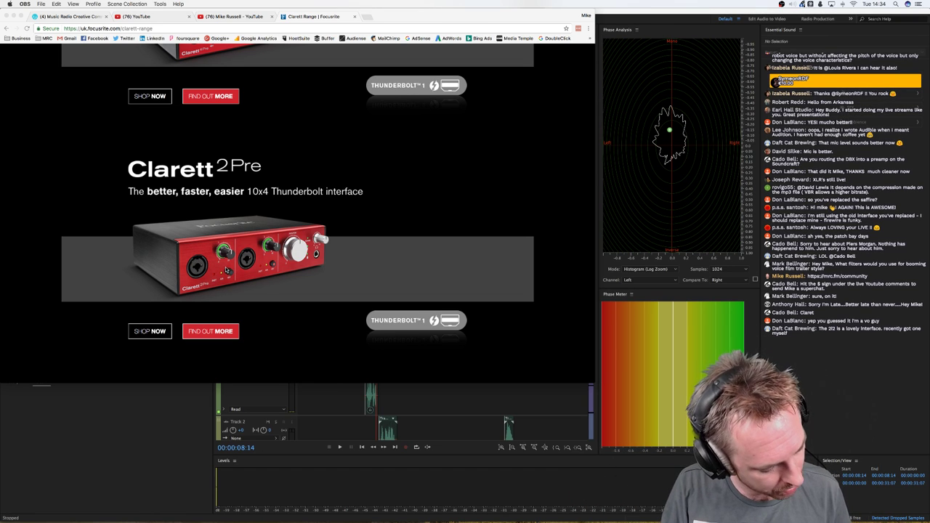
pyautogui.scroll(5, 227, 270)
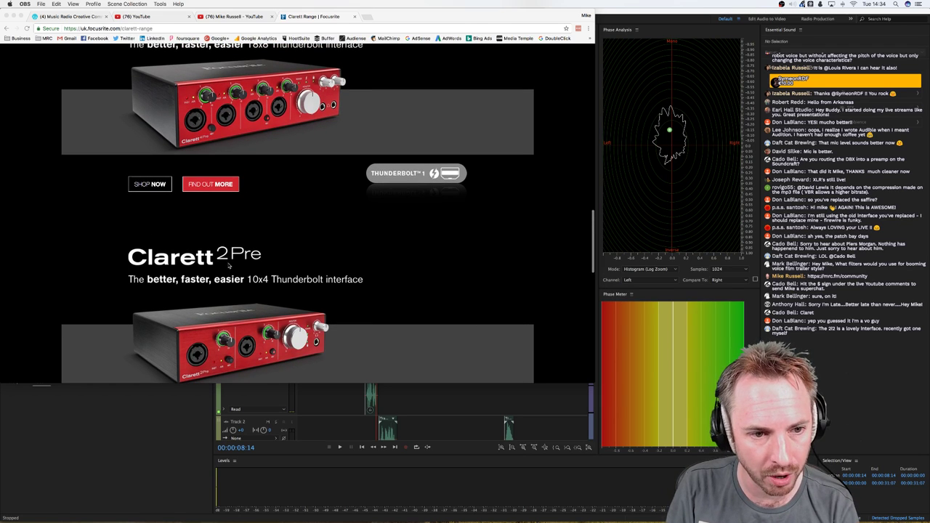
pyautogui.scroll(-2, 231, 135)
pyautogui.scroll(2, 231, 134)
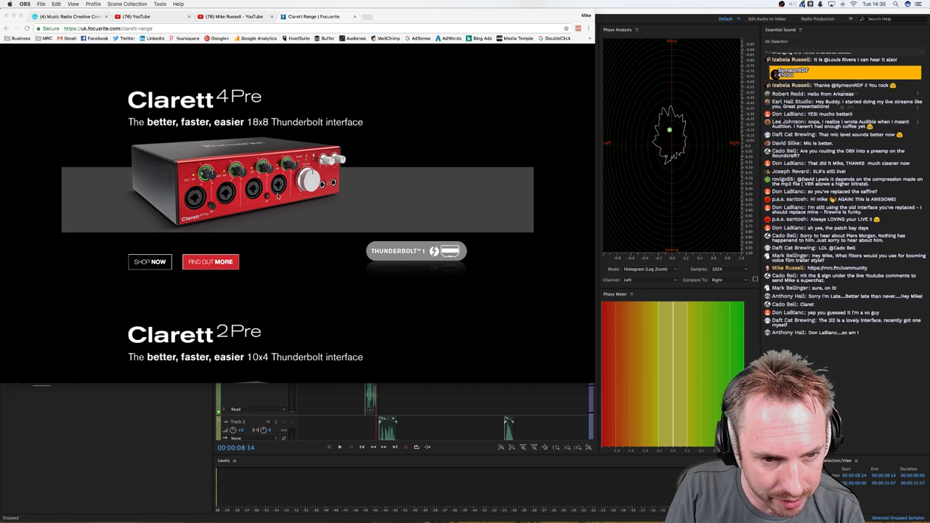
# Step: Review the Clarett 4Pre, 2Pre and OctoPre entries and the range introduction on the Focusrite page
pyautogui.scroll(-3, 231, 194)
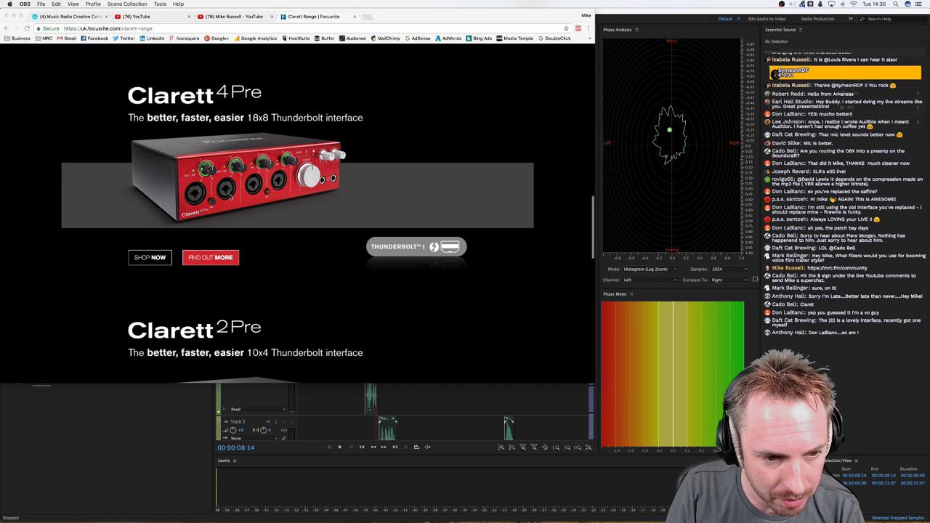
pyautogui.scroll(-3, 230, 196)
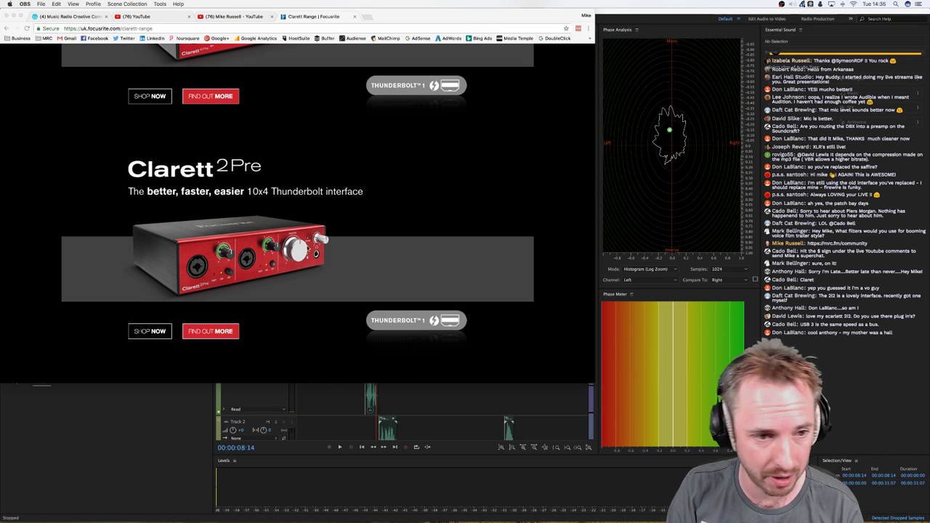
pyautogui.scroll(2, 355, 198)
pyautogui.scroll(-5, 218, 189)
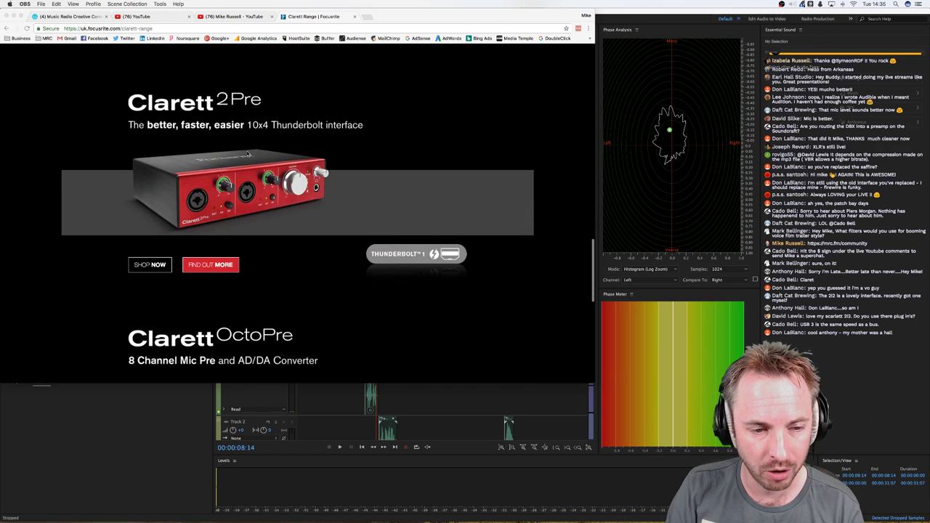
pyautogui.scroll(10, 273, 144)
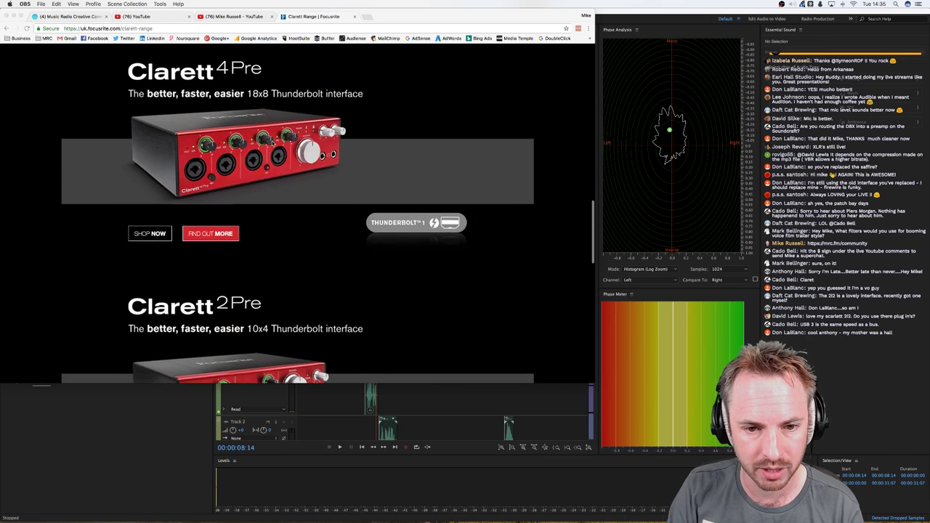
pyautogui.scroll(-10, 273, 143)
pyautogui.scroll(20, 272, 143)
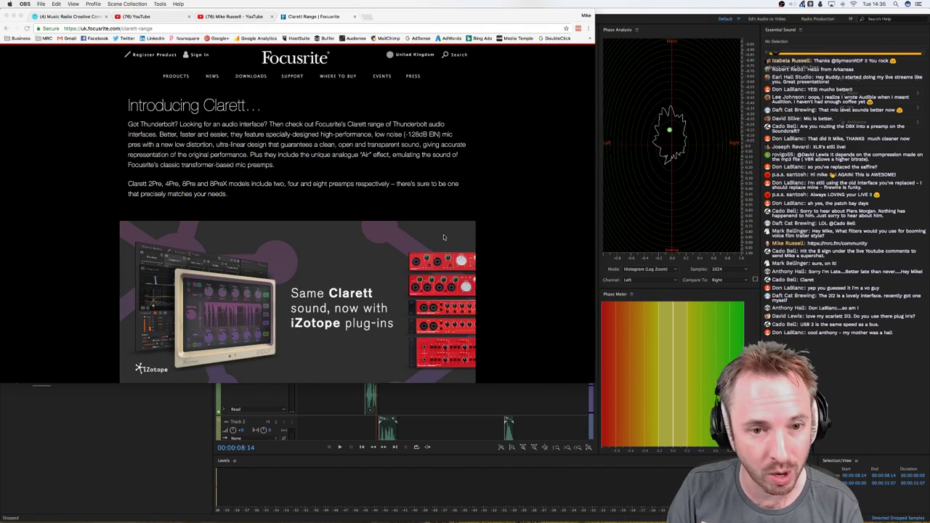
pyautogui.scroll(-3, 518, 265)
pyautogui.scroll(-10, 518, 265)
pyautogui.scroll(15, 518, 264)
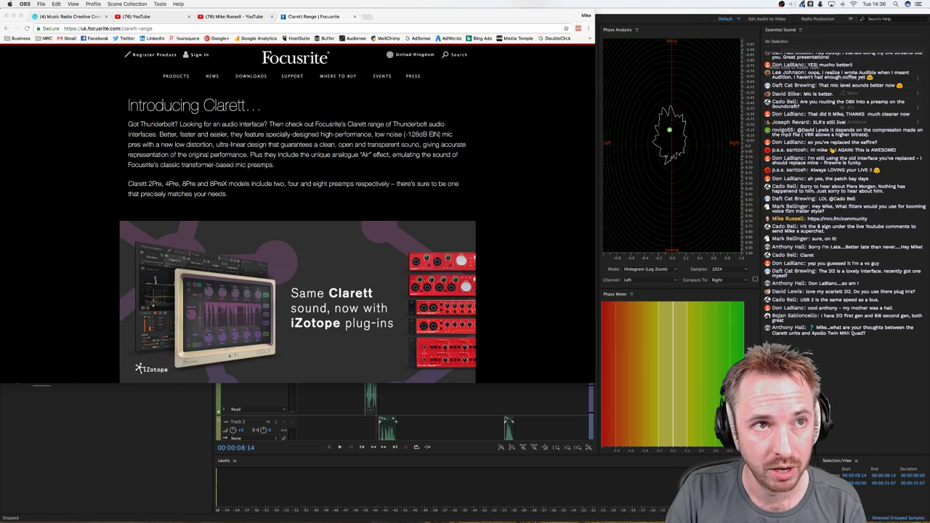
# Step: Open the Music Radio Creative community forum and load the new or updated topics in its latest list
pyautogui.click(69, 16)
pyautogui.click(34, 187)
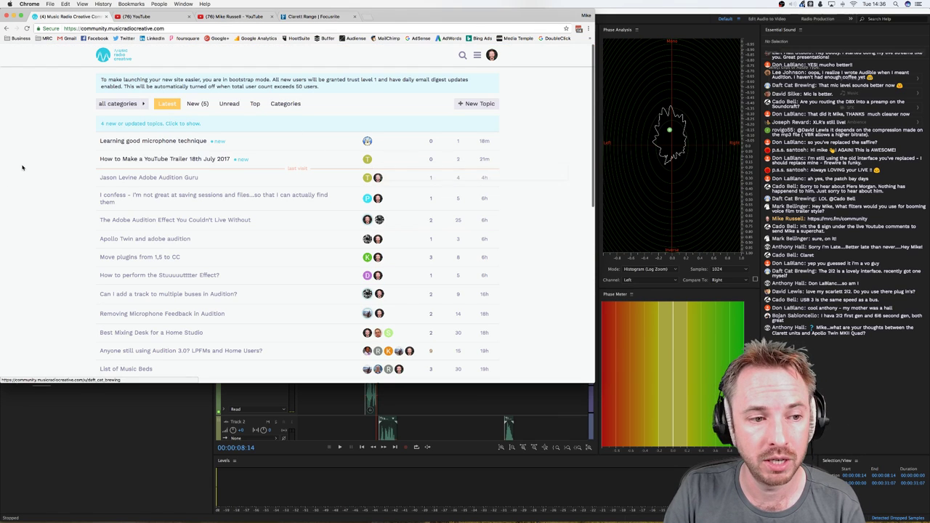
pyautogui.click(180, 124)
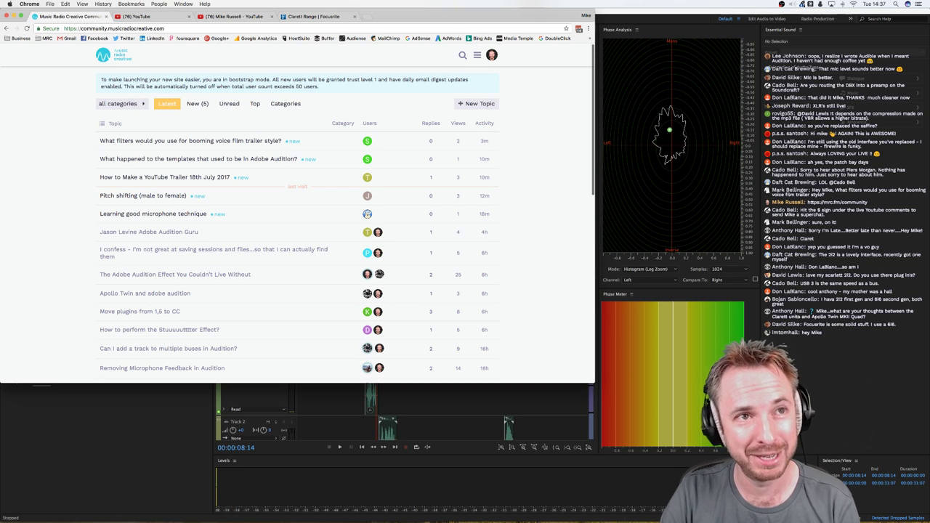
# Step: Switch back to Audition, close the Flanger settings, and open the Scientific Filter in slot 2 of Track 1's effects rack
pyautogui.press('super+Tab')
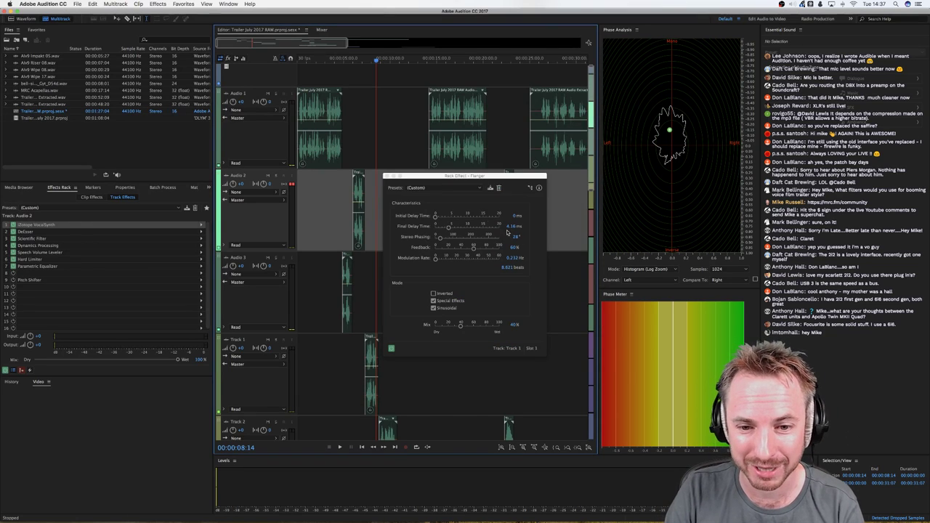
pyautogui.click(386, 176)
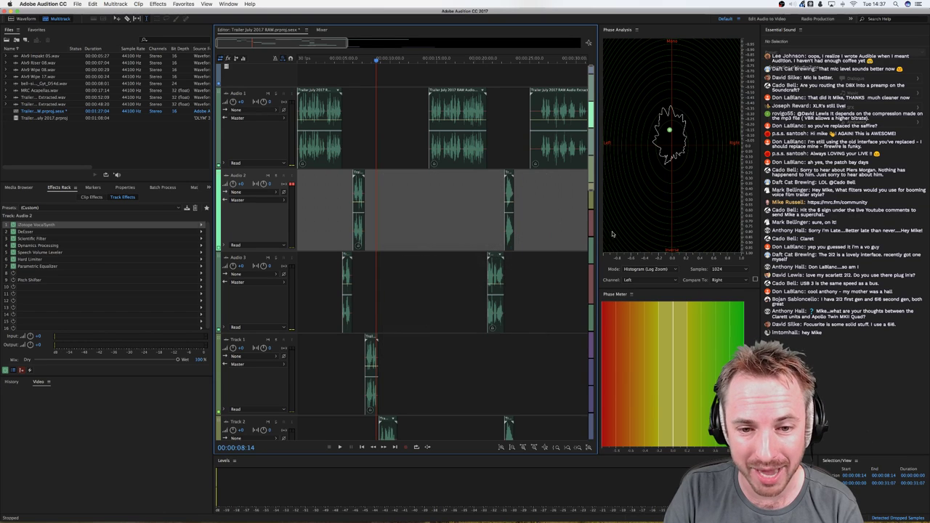
pyautogui.scroll(-4, 444, 223)
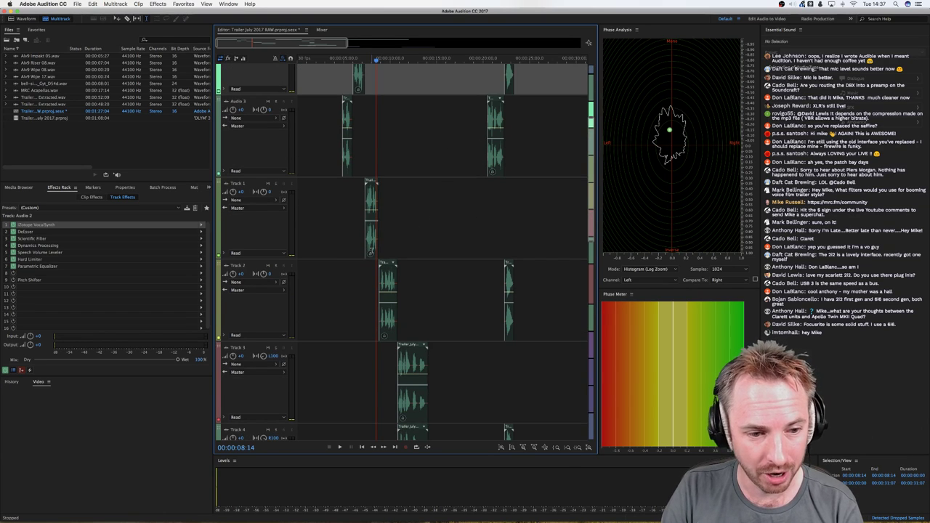
pyautogui.click(368, 247)
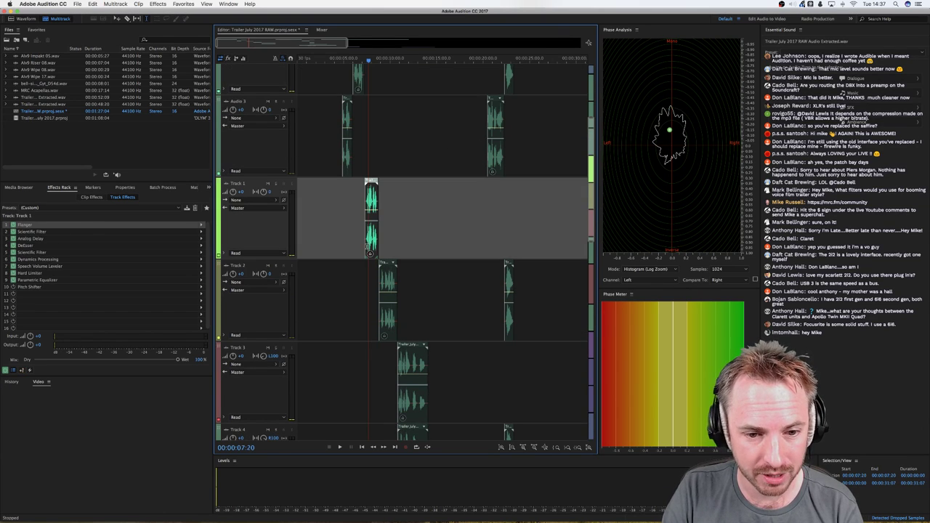
pyautogui.doubleClick(43, 231)
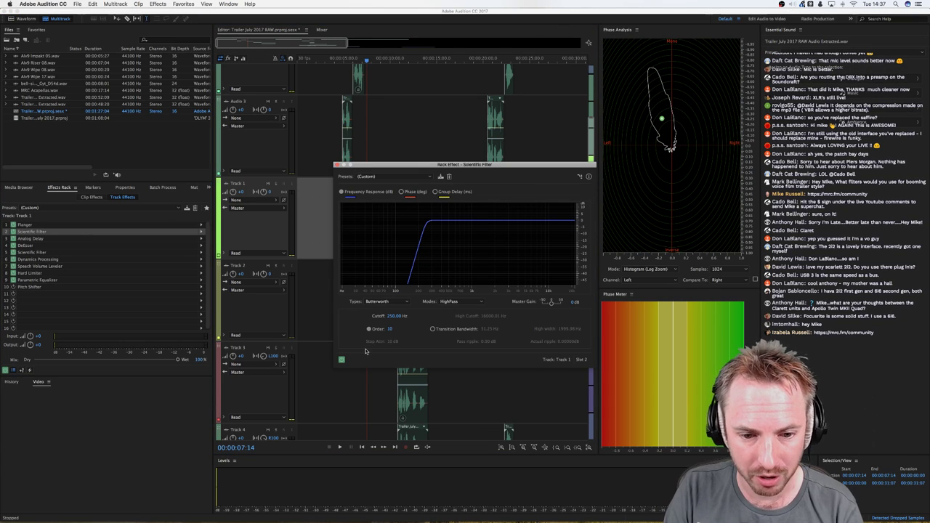
# Step: Raise the high-pass cutoff of Track 1's Scientific Filter to 435 Hz and preview the sound
pyautogui.moveTo(395, 316); pyautogui.dragTo(398, 249)
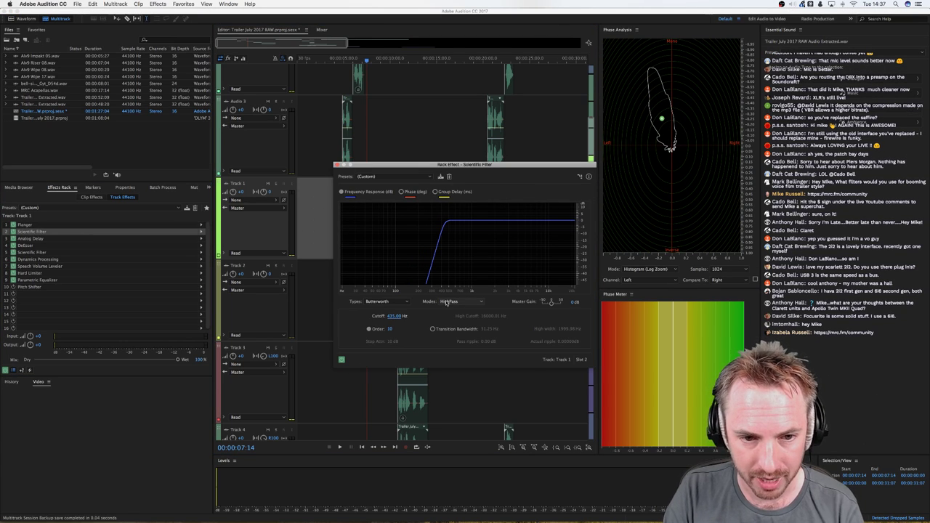
pyautogui.press('space')
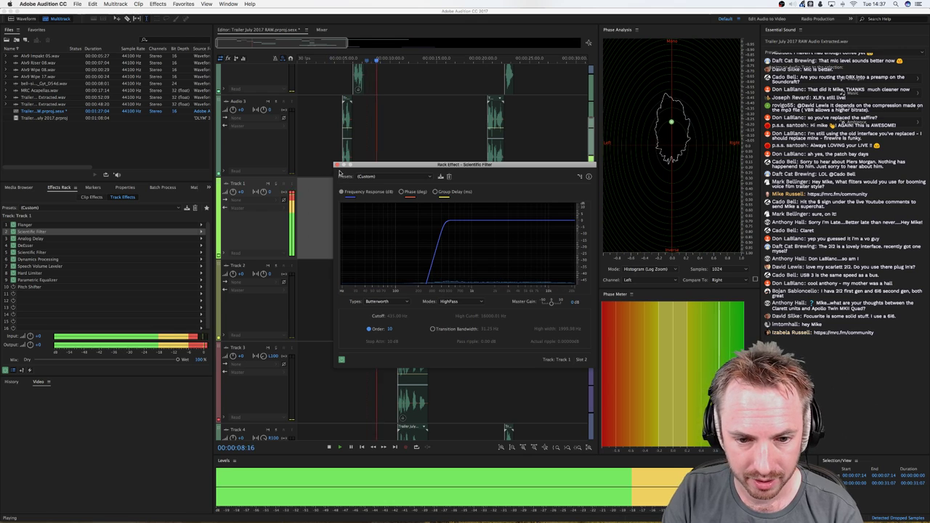
pyautogui.press('space')
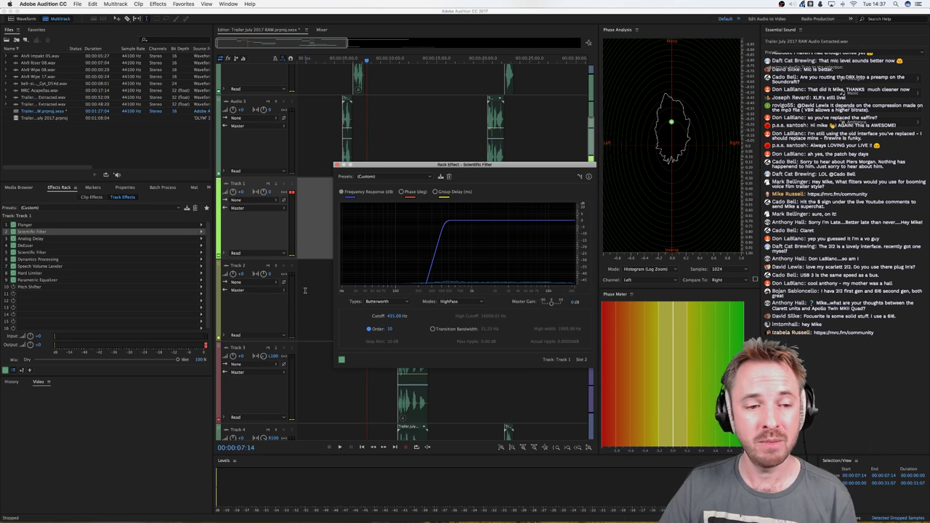
# Step: Set Track 1's Flanger to a final delay time of about 16 ms and stereo phasing of about 206°, auditioning the changes
pyautogui.doubleClick(81, 225)
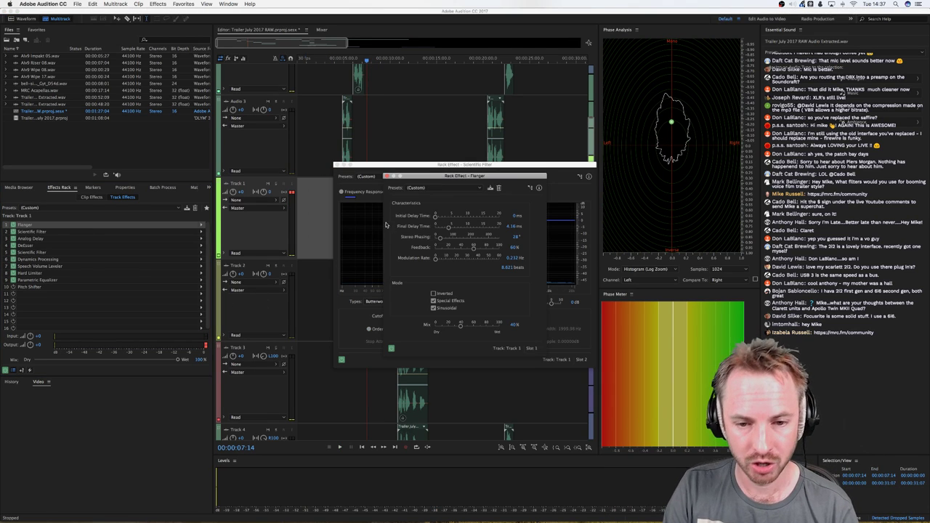
pyautogui.moveTo(446, 217); pyautogui.dragTo(453, 219)
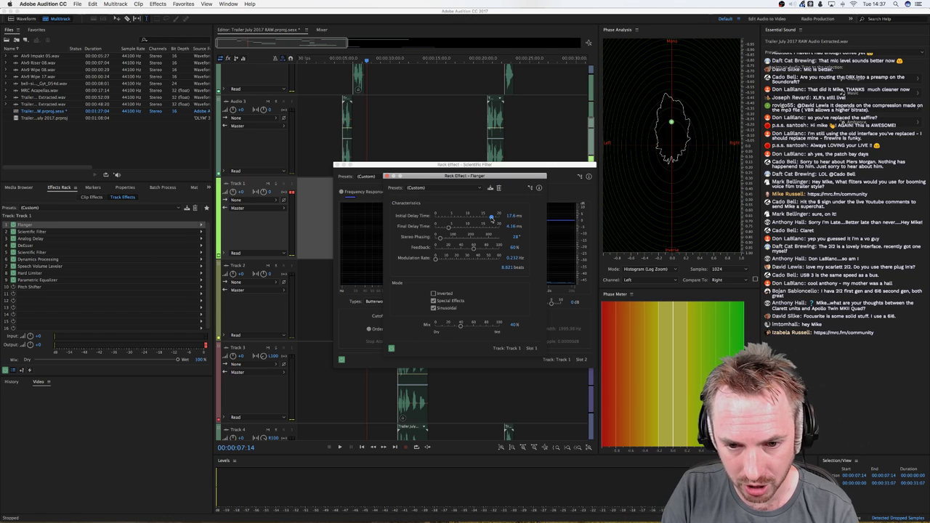
pyautogui.press('space')
pyautogui.press('space')
pyautogui.moveTo(455, 220); pyautogui.dragTo(489, 237)
pyautogui.press('space')
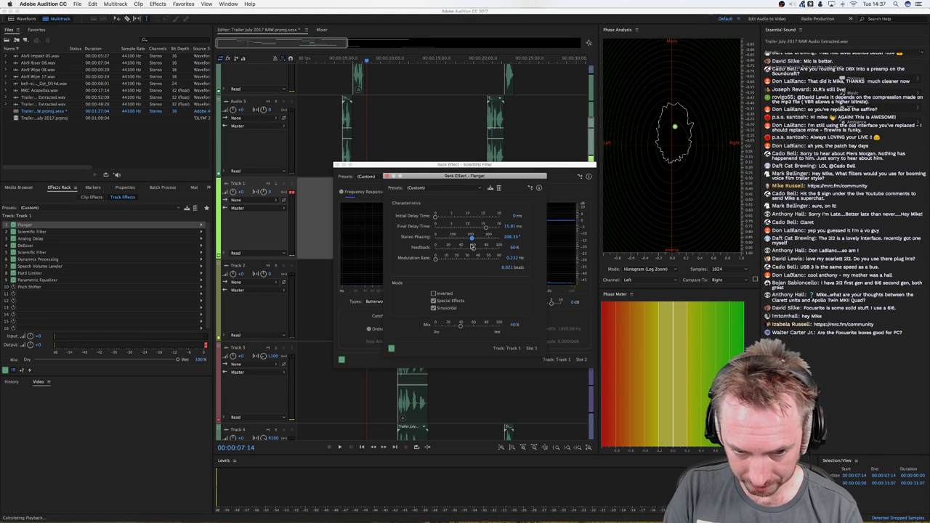
pyautogui.press('space')
pyautogui.press('space')
# Step: Lower the Flanger's modulation rate to 0.001 Hz, preview the result, and close both effect windows
pyautogui.moveTo(436, 259); pyautogui.dragTo(410, 262)
pyautogui.press('space')
pyautogui.press('space')
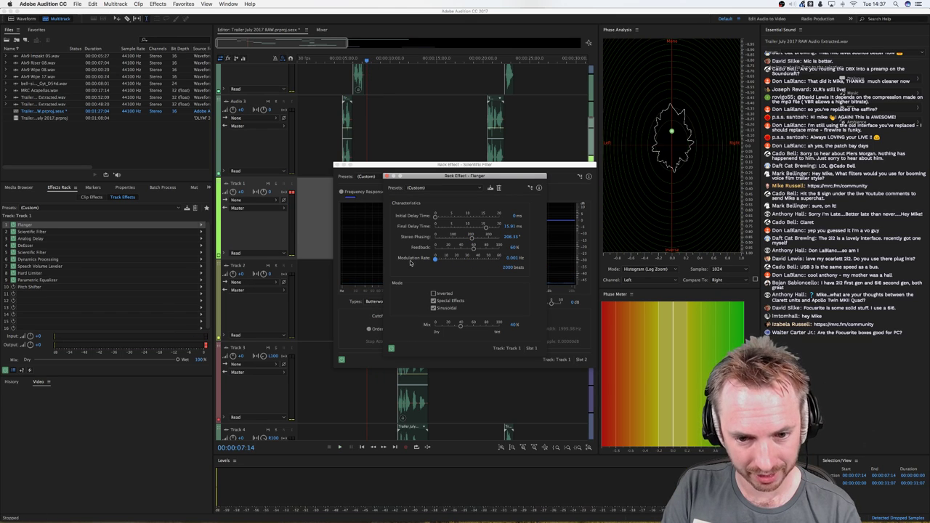
pyautogui.click(387, 176)
pyautogui.click(337, 166)
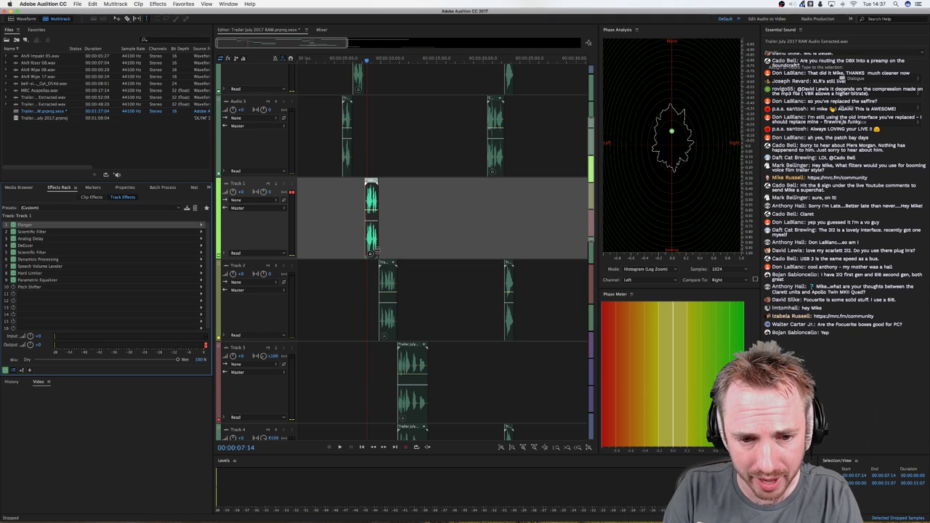
# Step: Select the time range of the Track 1 clip, from 00:00:07:15 to 00:00:08:20, and mix it down to a new file
pyautogui.click(368, 238)
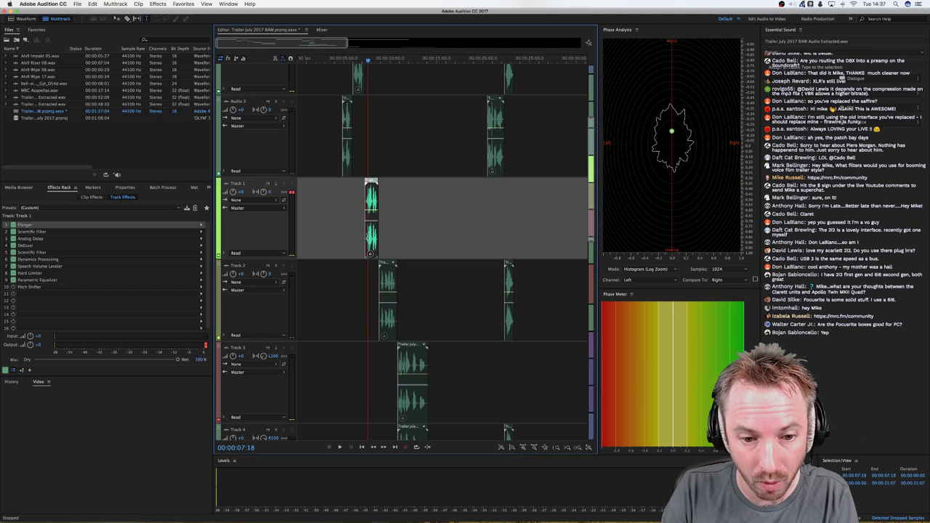
pyautogui.moveTo(367, 161)
pyautogui.mouseDown()
pyautogui.moveTo(386, 163)
pyautogui.moveTo(377, 163)
pyautogui.mouseUp()
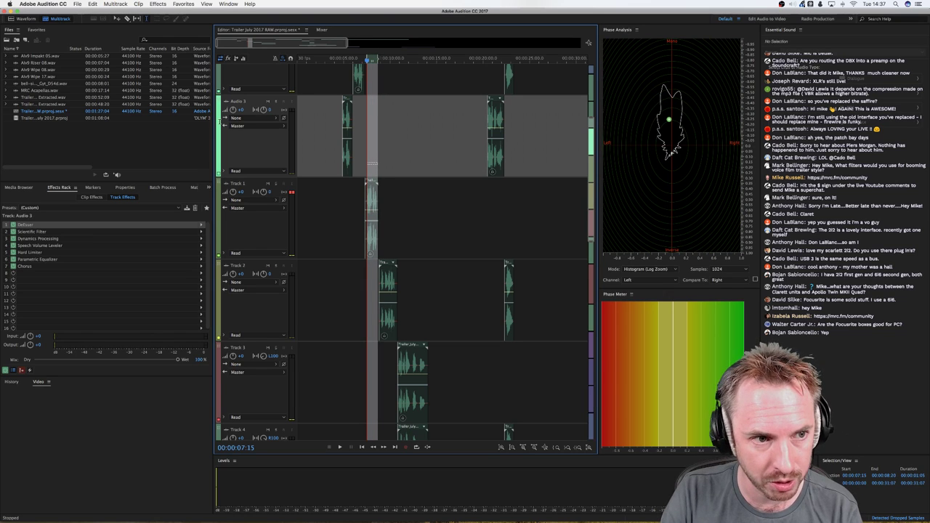
pyautogui.click(158, 4)
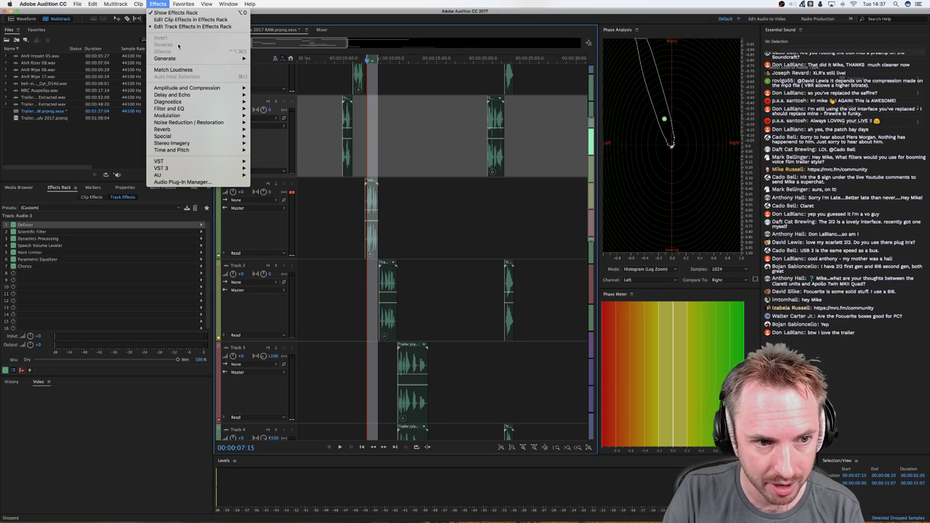
pyautogui.moveTo(114, 4)
pyautogui.moveTo(175, 35)
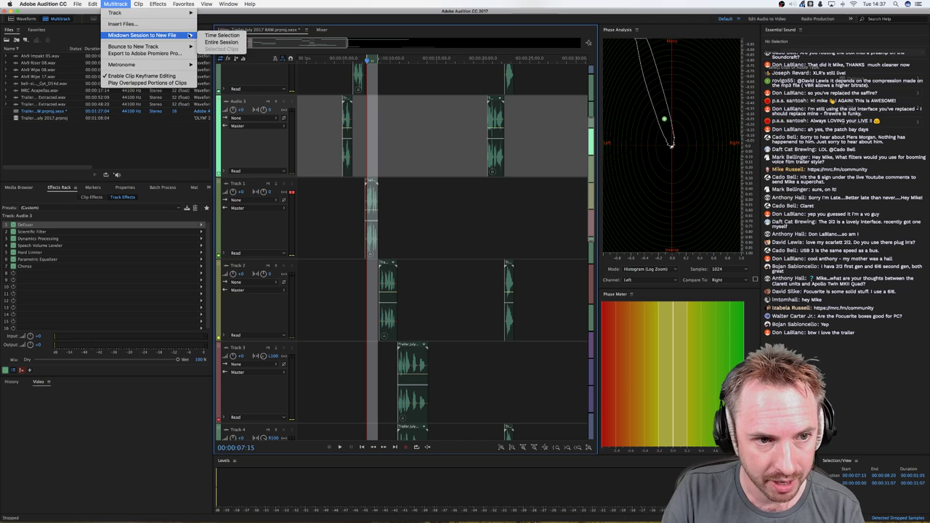
pyautogui.click(208, 35)
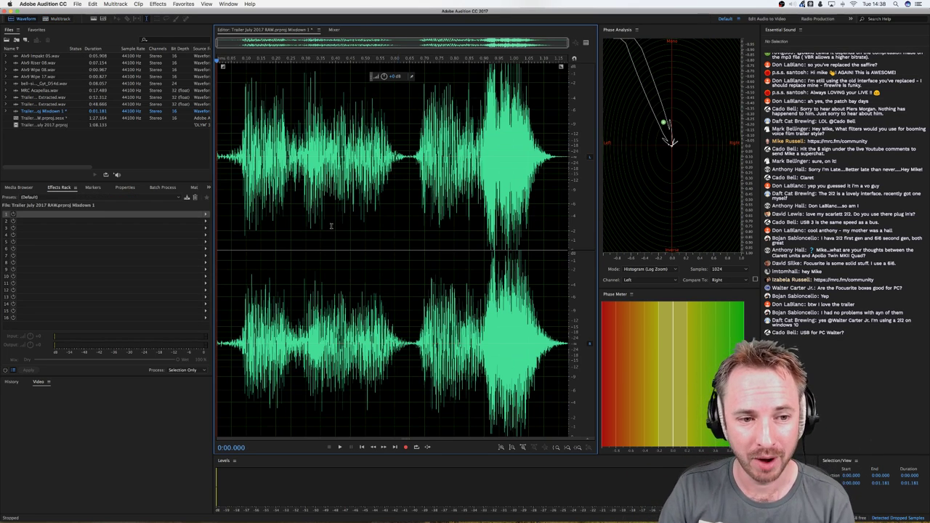
# Step: Play the mixdown, then open the Doppler Shifter process on the entire waveform and preview it
pyautogui.press('space')
pyautogui.press('space')
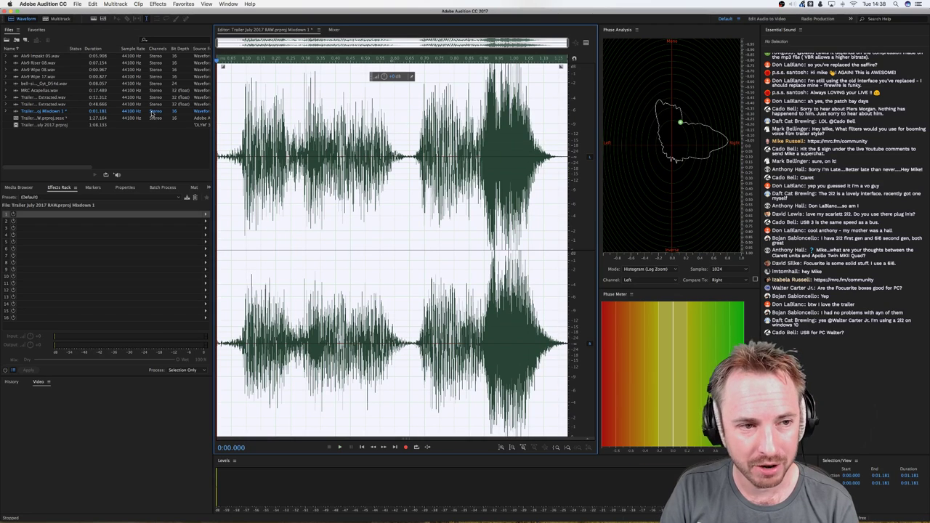
pyautogui.click(157, 4)
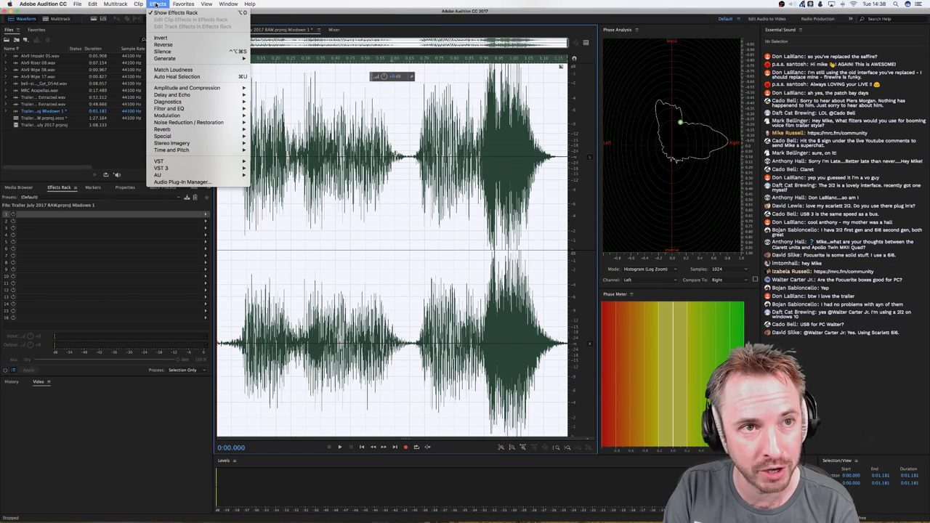
pyautogui.moveTo(191, 97)
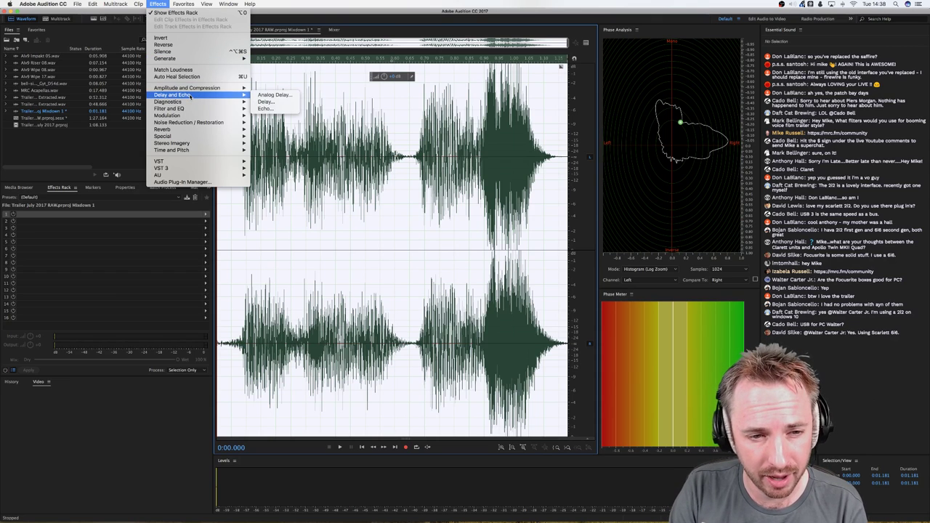
pyautogui.moveTo(191, 137)
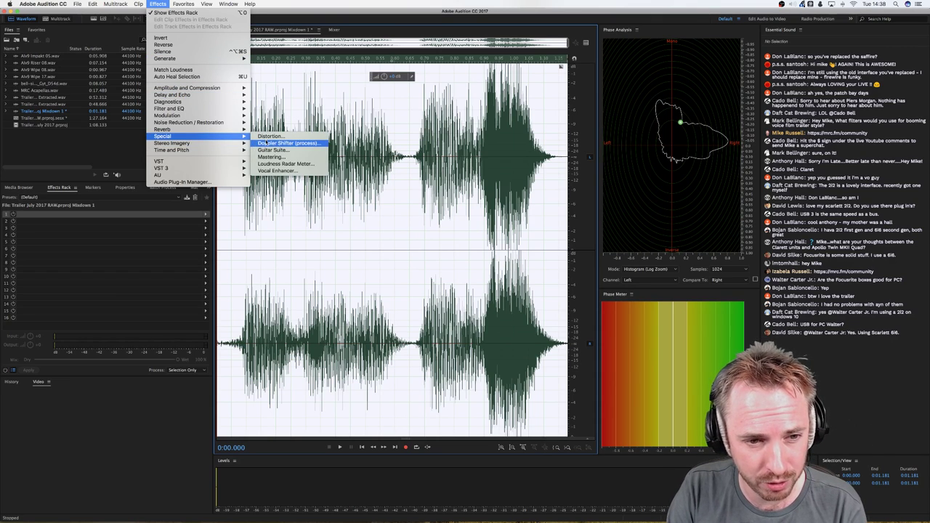
pyautogui.click(291, 143)
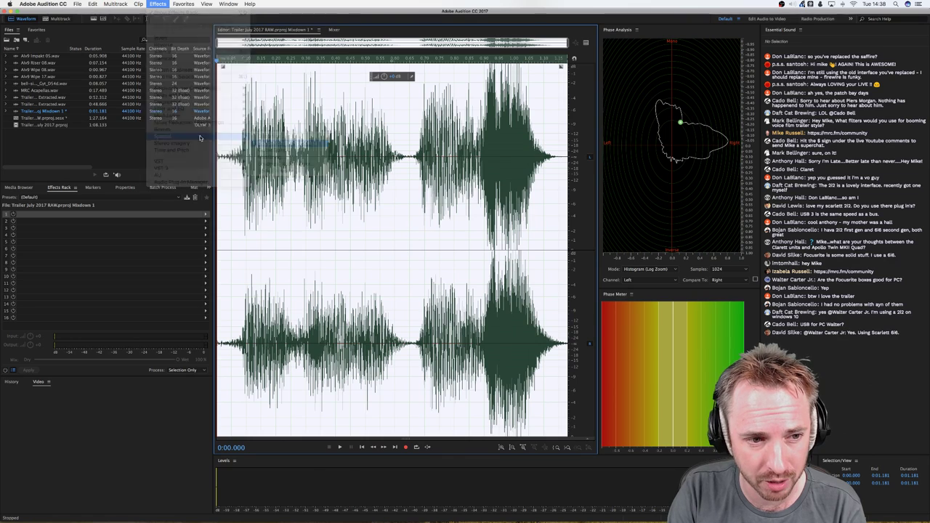
pyautogui.press('space')
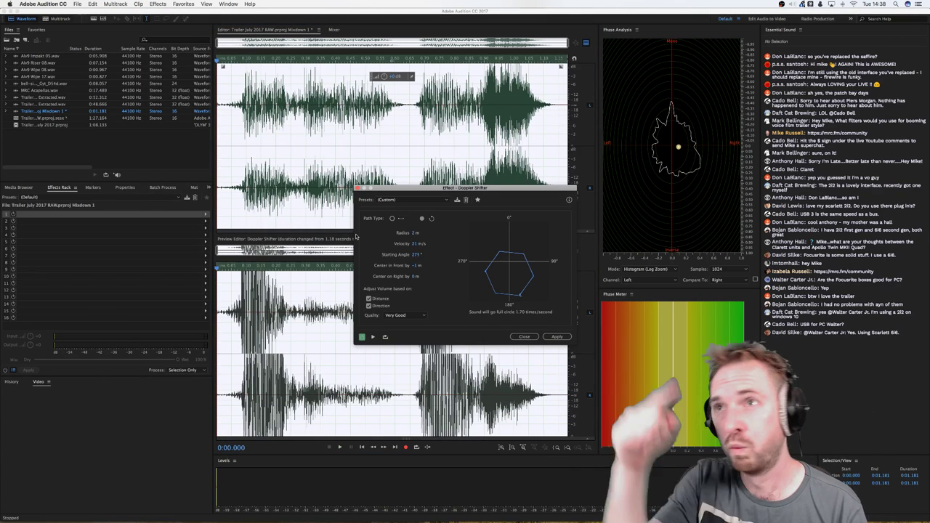
# Step: Set the circular Doppler path to a 4000 m radius, 42 m/s velocity, 280° starting angle and a center 1000 m in front
pyautogui.click(415, 233)
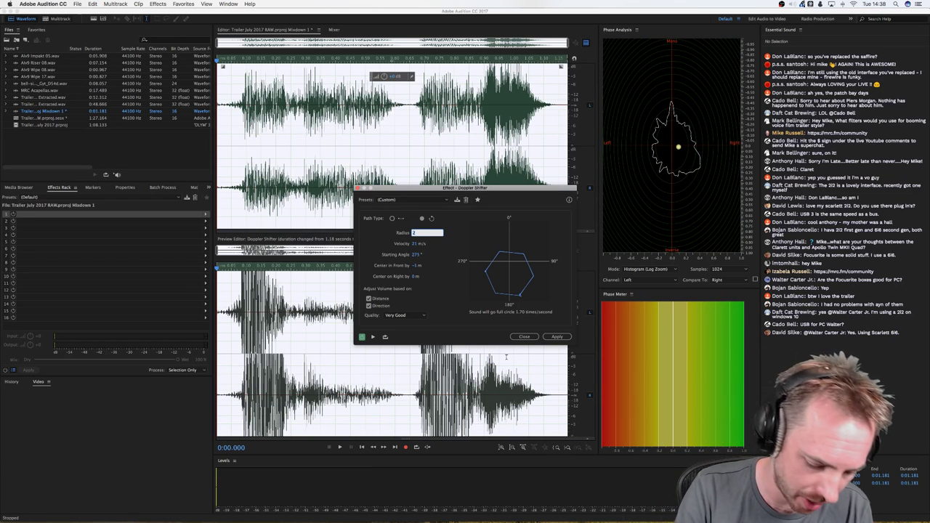
pyautogui.write('4000')
pyautogui.press('Return')
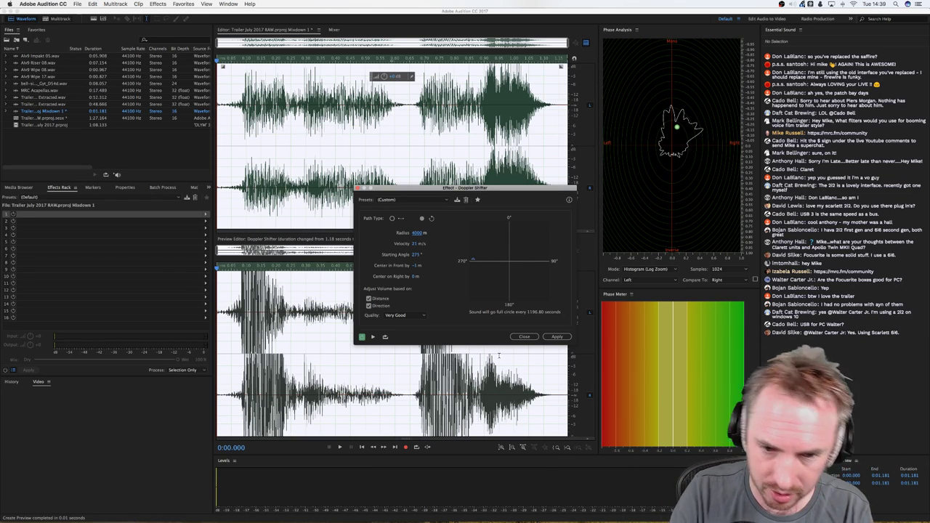
pyautogui.moveTo(417, 242); pyautogui.dragTo(416, 256)
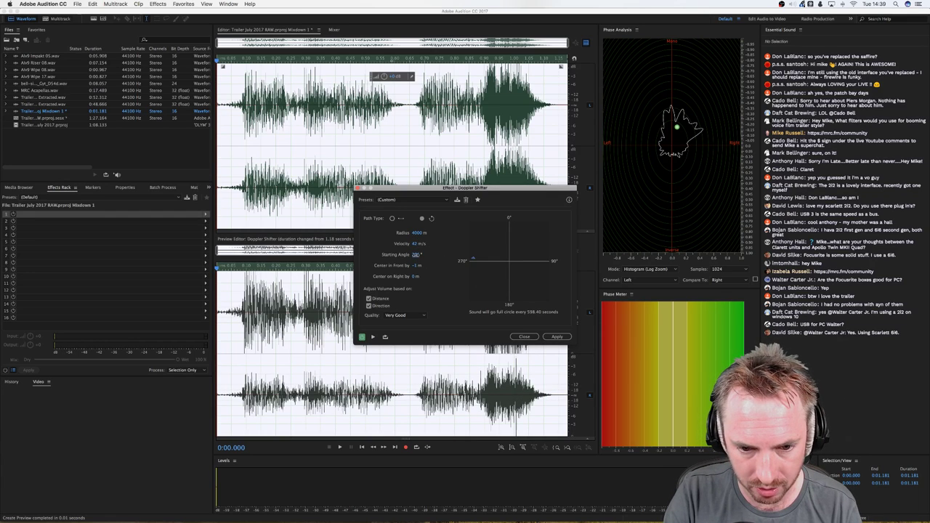
pyautogui.press('Tab')
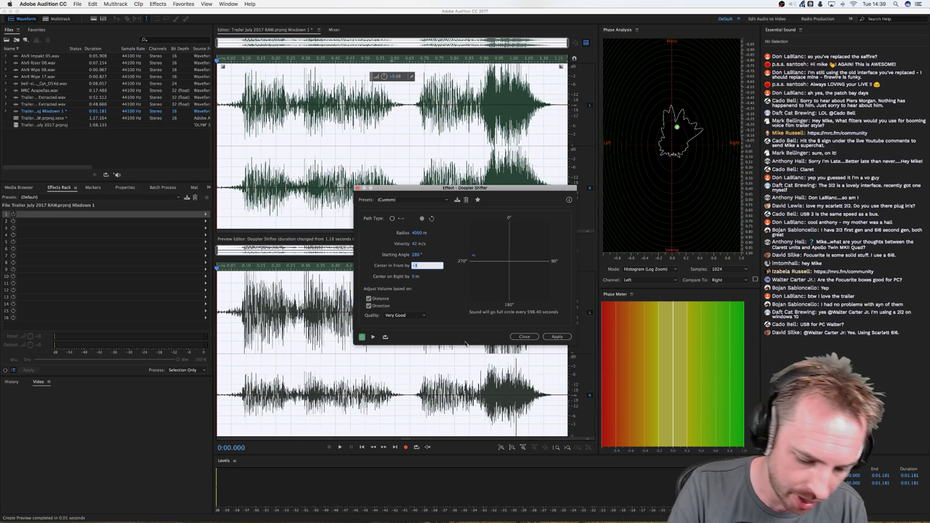
pyautogui.write('1000')
pyautogui.press('Return')
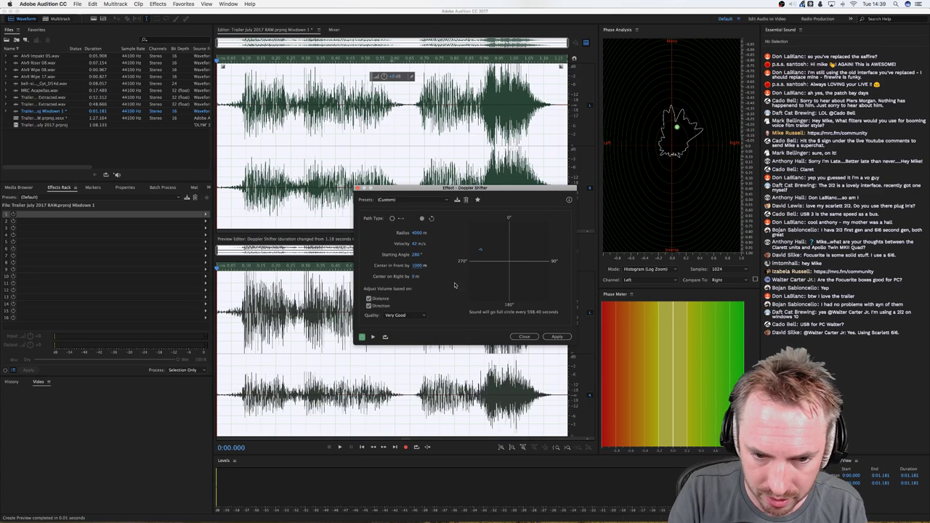
# Step: Raise the Doppler velocity to 355 m/s, try 600, and switch the path type to a straight line
pyautogui.moveTo(414, 244); pyautogui.dragTo(412, 197)
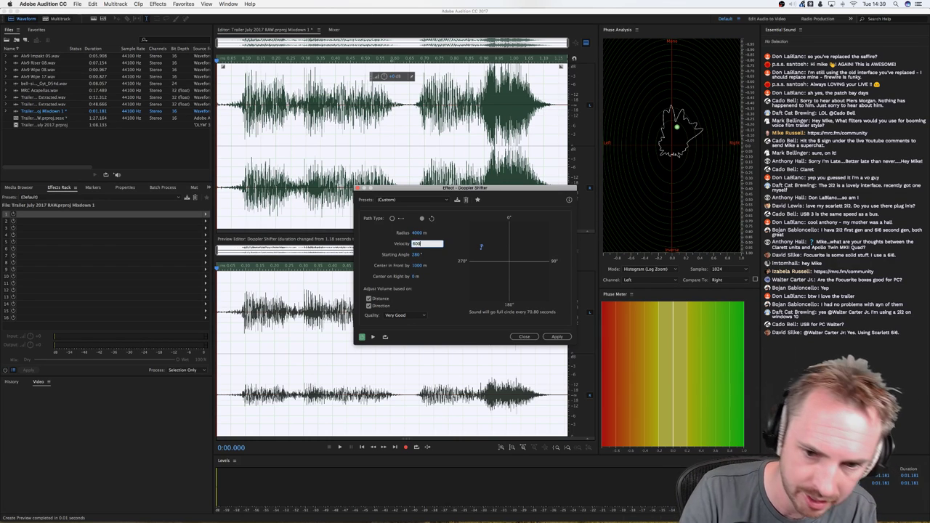
pyautogui.click(416, 245)
pyautogui.press('Return')
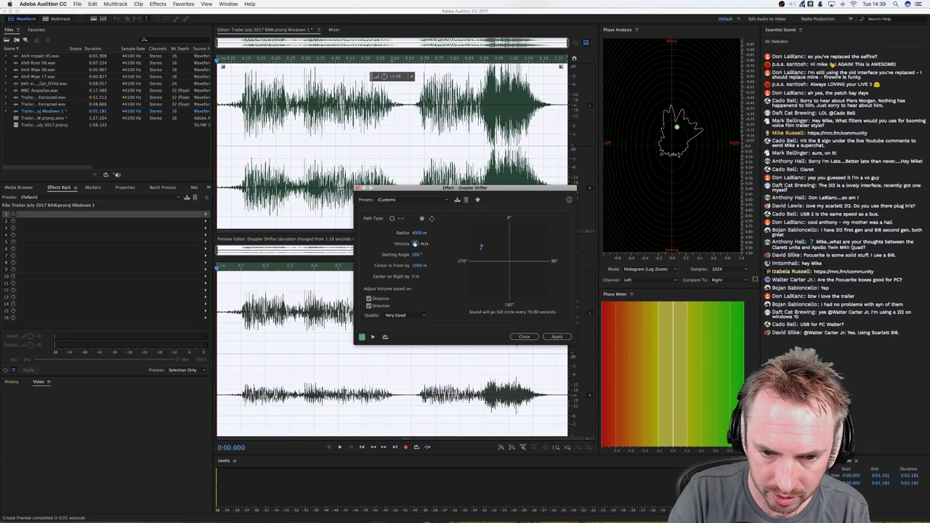
pyautogui.click(392, 218)
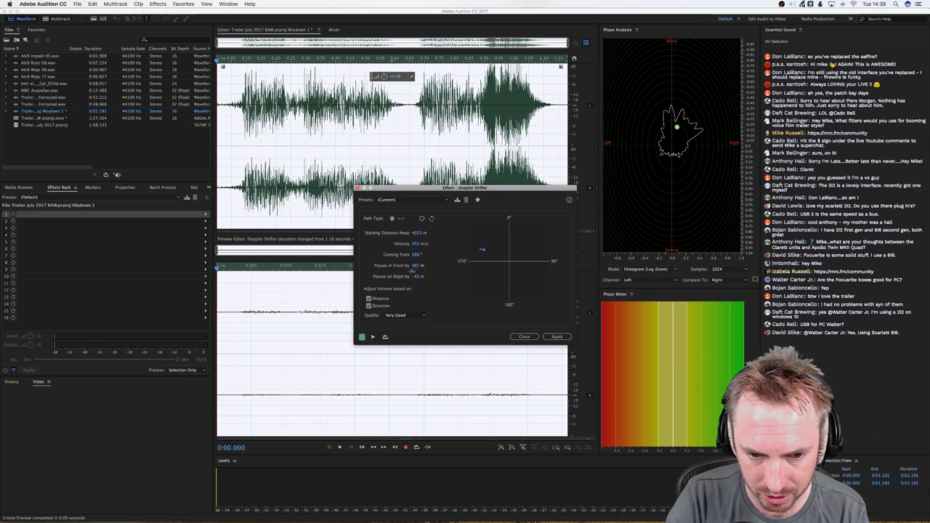
# Step: Load the Doppler Shifter's (Default) preset and set the starting distance away to 4000 m
pyautogui.click(409, 201)
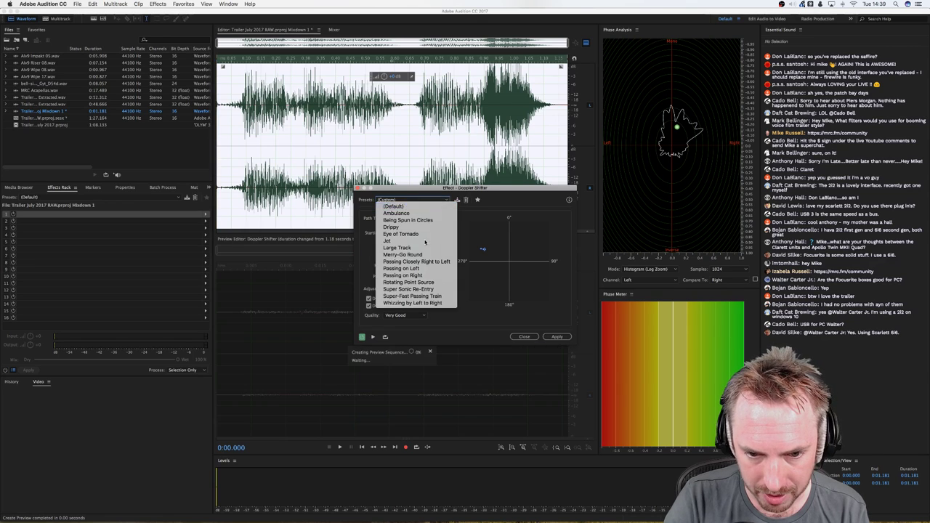
pyautogui.click(407, 206)
pyautogui.click(418, 233)
pyautogui.write('4000')
pyautogui.press('Return')
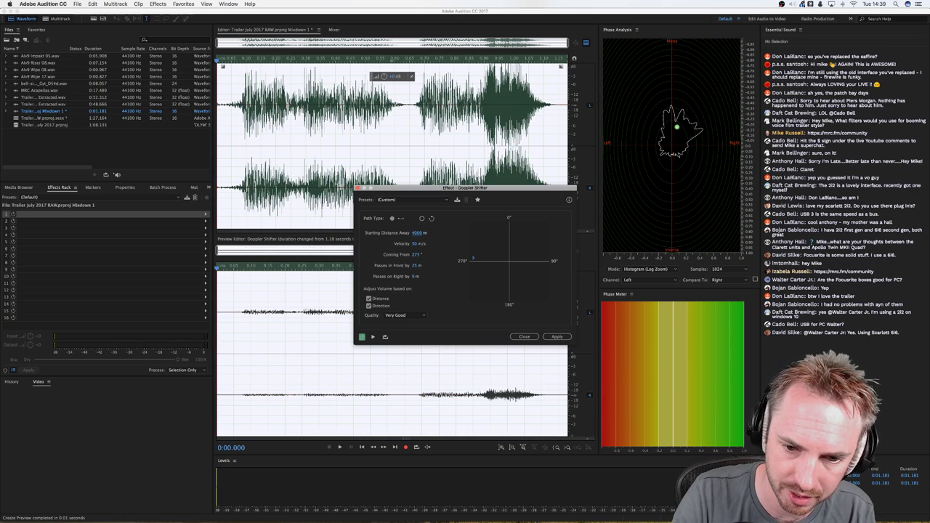
# Step: Set the straight path to pass in front by 1000 m at 355 m/s, and adjust its incoming angle
pyautogui.click(417, 266)
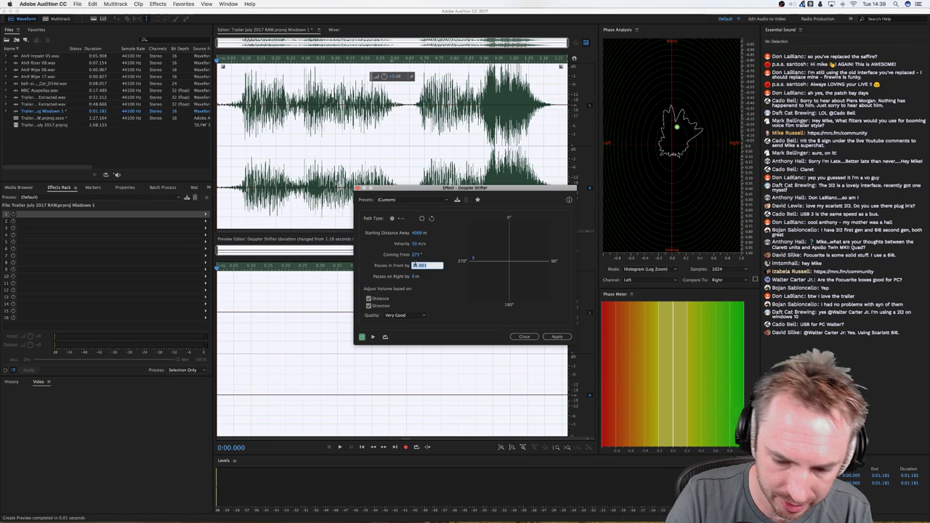
pyautogui.write('1000')
pyautogui.press('Return')
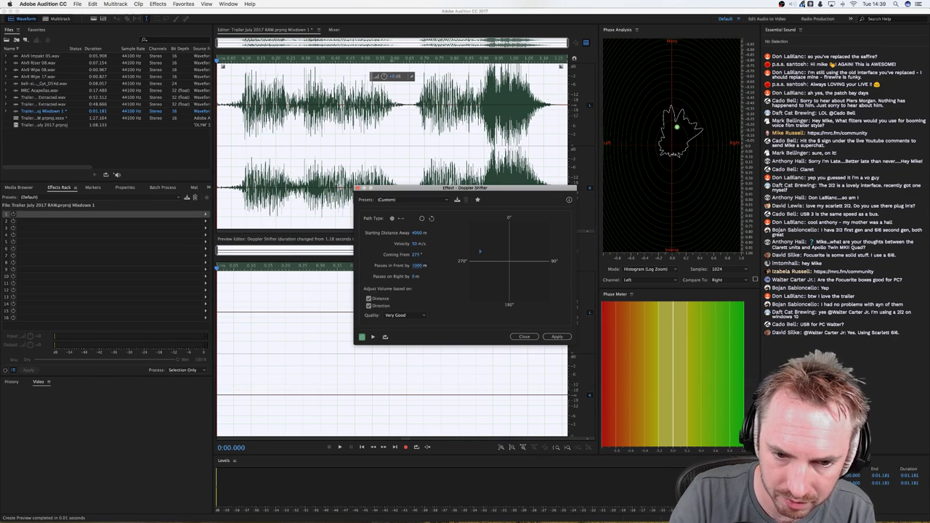
pyautogui.moveTo(418, 244); pyautogui.dragTo(420, 185)
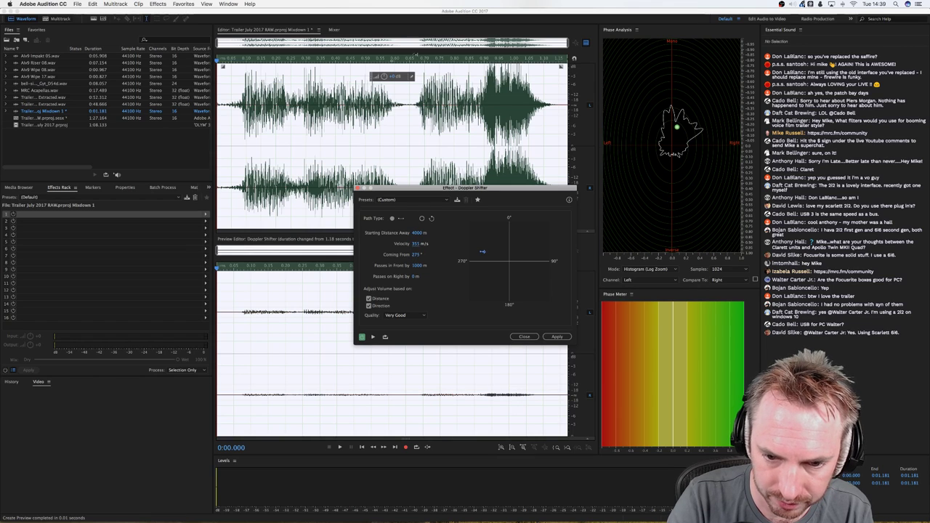
pyautogui.moveTo(415, 254); pyautogui.dragTo(412, 277)
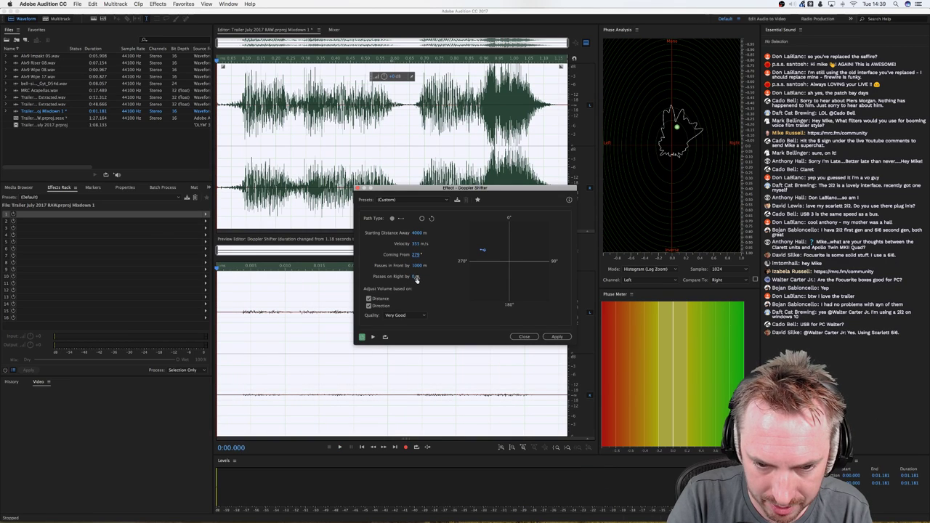
# Step: Load the Jet preset in the Doppler Shifter and raise its velocity to 355 m/s
pyautogui.click(404, 200)
pyautogui.click(391, 241)
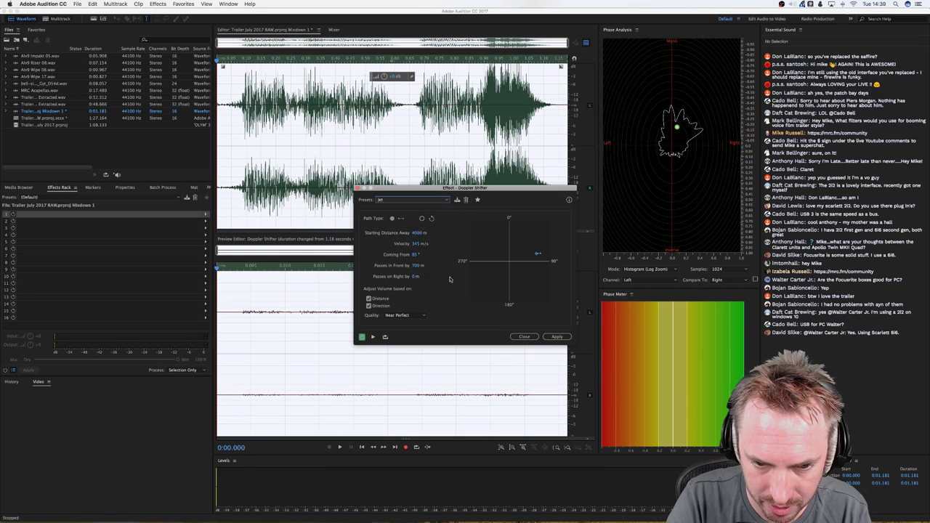
pyautogui.moveTo(412, 243); pyautogui.dragTo(420, 243)
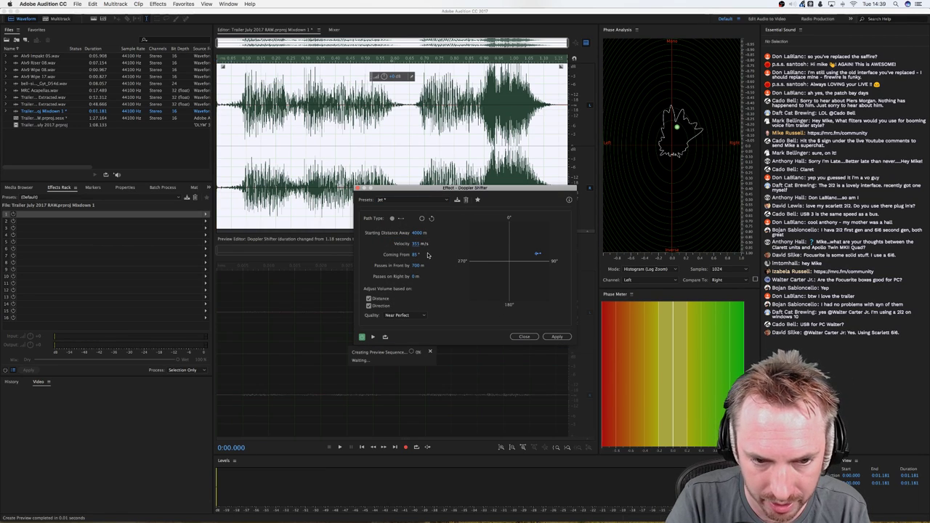
# Step: Close the Doppler Shifter and paste the copied voice clip repeatedly at the start of the mixdown
pyautogui.press('Return')
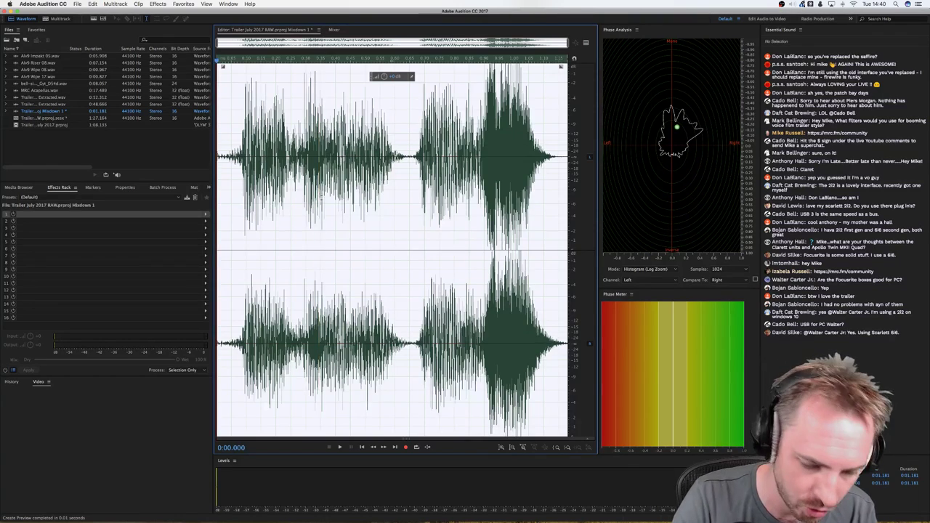
pyautogui.click(217, 176)
pyautogui.hotkey('ctrl', 'v')
pyautogui.click(218, 182)
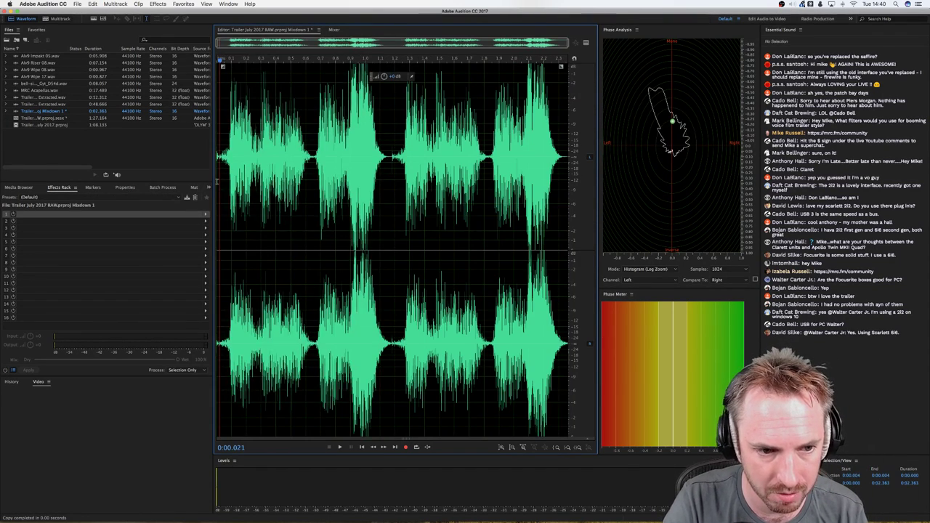
pyautogui.hotkey('ctrl', 'v')
pyautogui.click(248, 186)
pyautogui.click(215, 185)
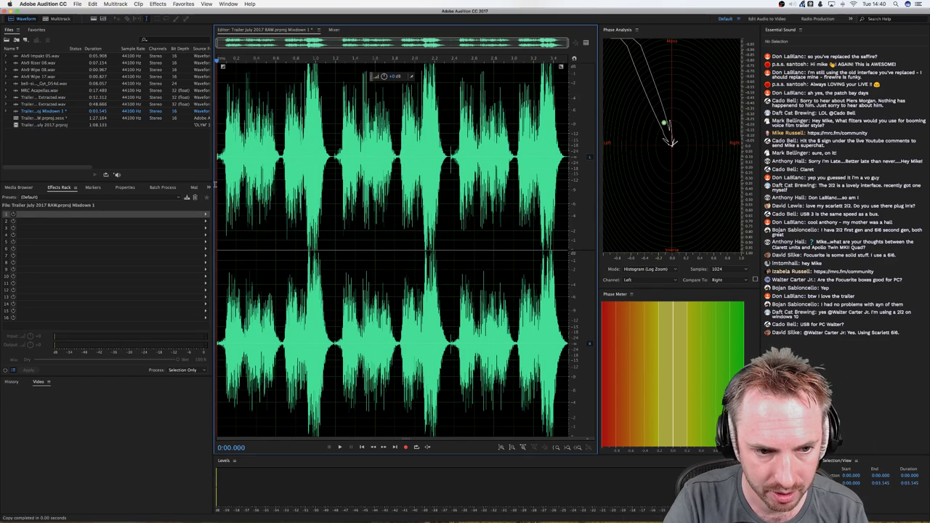
pyautogui.hotkey('ctrl', 'v')
pyautogui.click(216, 191)
pyautogui.hotkey('ctrl', 'v')
pyautogui.click(263, 188)
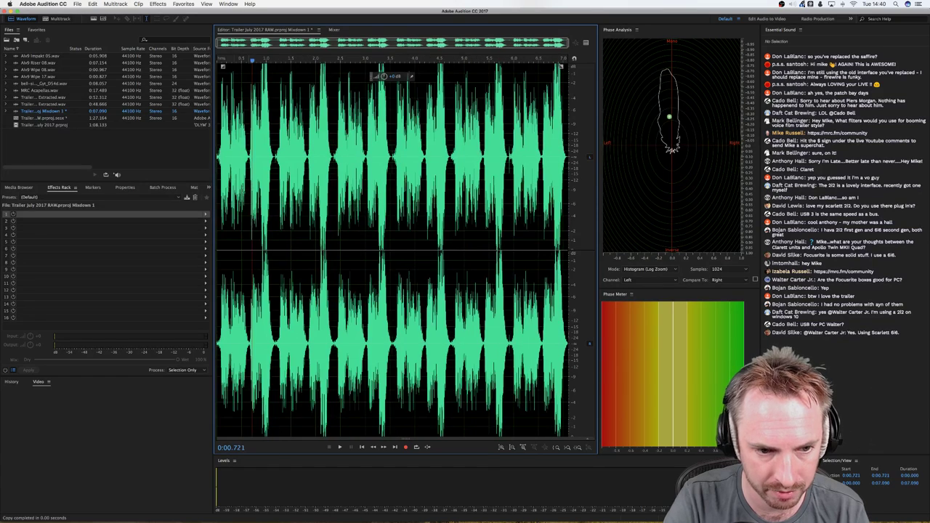
# Step: Copy the whole extended waveform, paste it at the start to double its length, and select everything
pyautogui.doubleClick(414, 193)
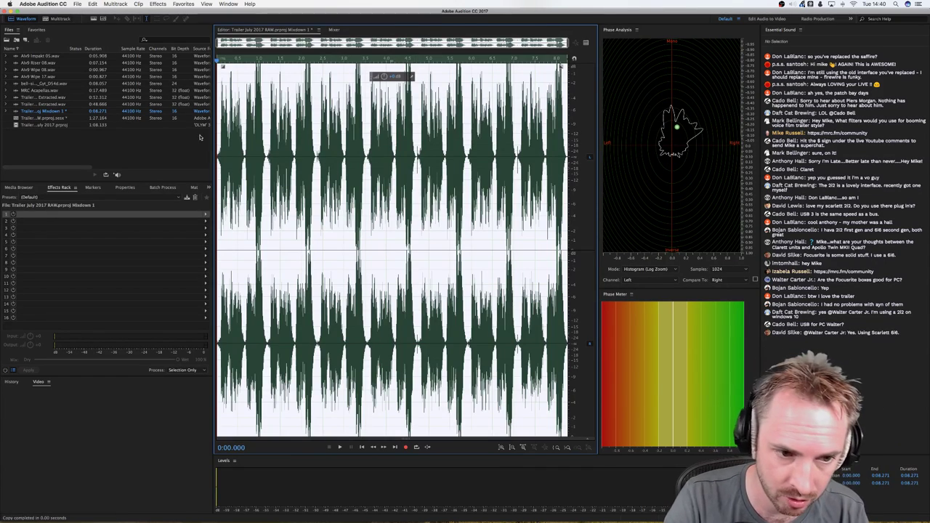
pyautogui.click(249, 150)
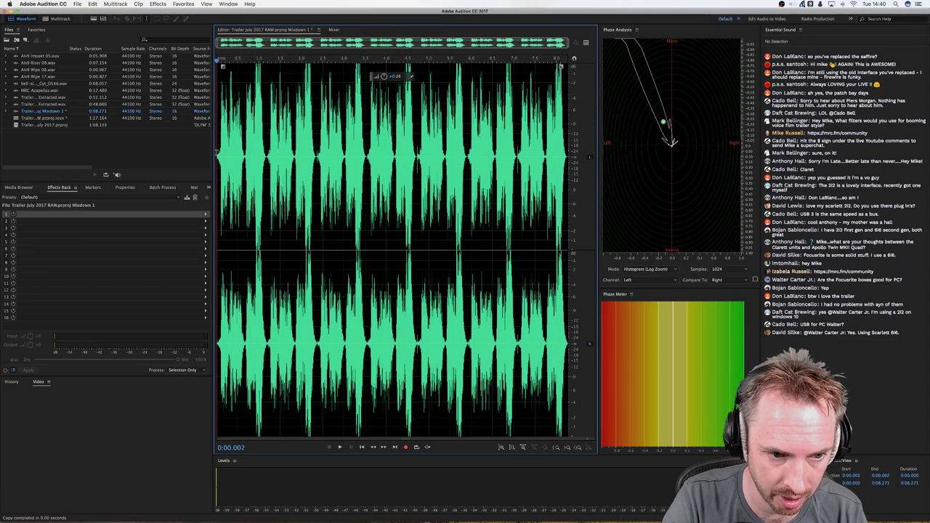
pyautogui.press('super+v')
pyautogui.press('super+a')
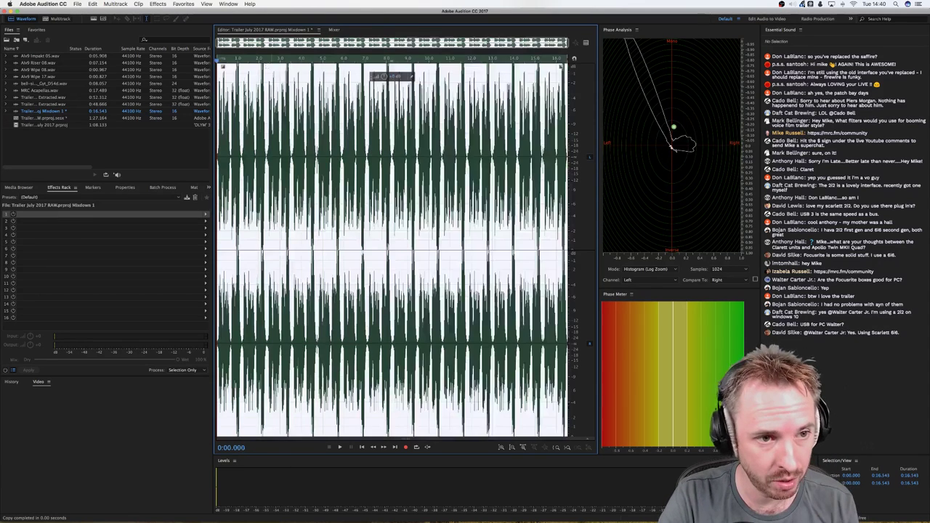
# Step: Open the Doppler Shifter on the selected audio, load the (Default) preset and set the starting distance away to 4000 m
pyautogui.click(157, 4)
pyautogui.moveTo(218, 137)
pyautogui.click(283, 144)
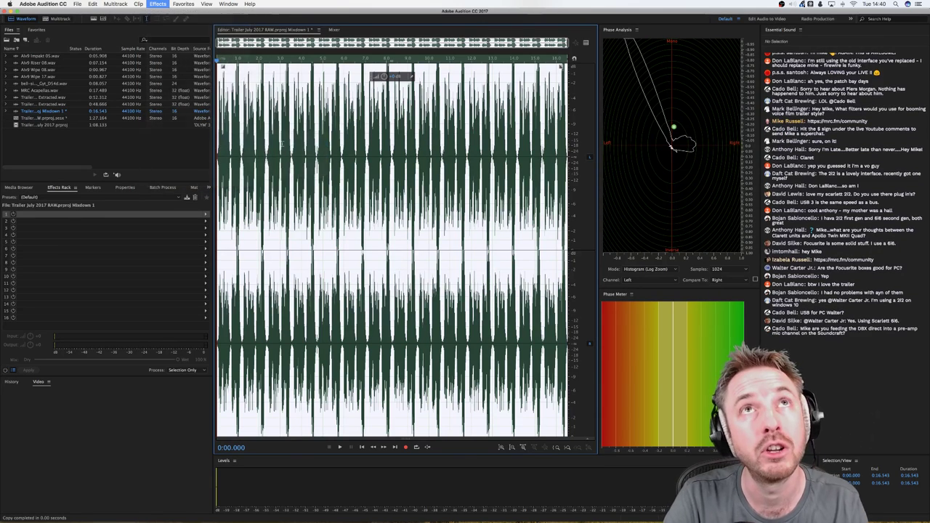
pyautogui.click(407, 200)
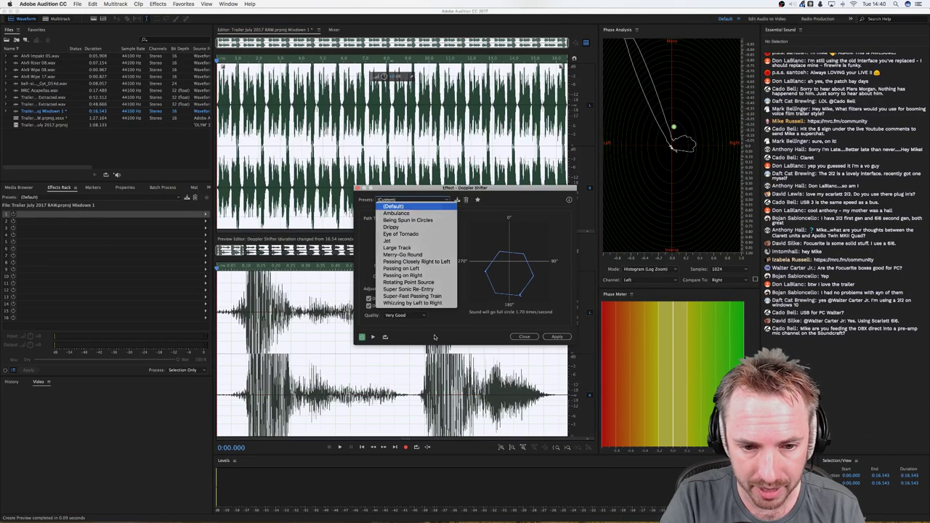
pyautogui.click(396, 209)
pyautogui.click(418, 232)
pyautogui.write('4000')
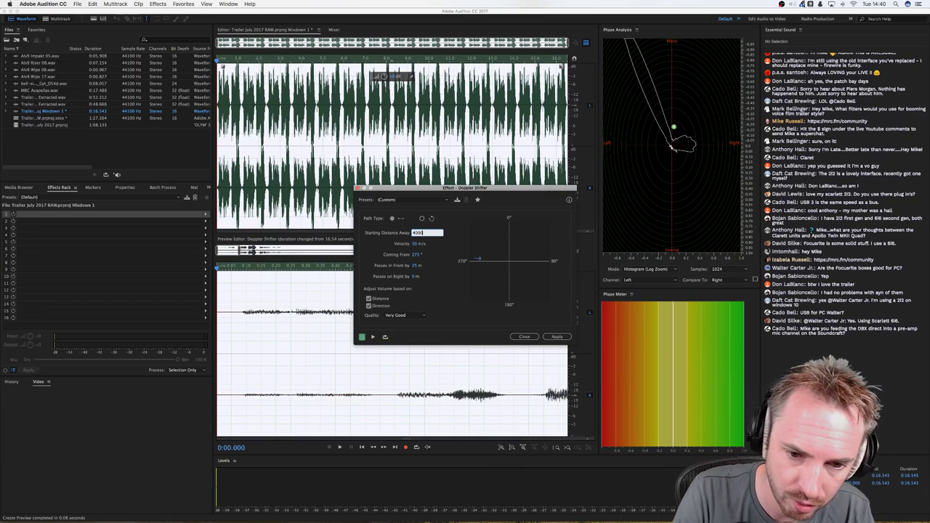
pyautogui.press('Return')
# Step: Set the Doppler path to pass in front by 1000 m and the velocity to 355 m/s
pyautogui.click(414, 266)
pyautogui.write('1000')
pyautogui.press('Return')
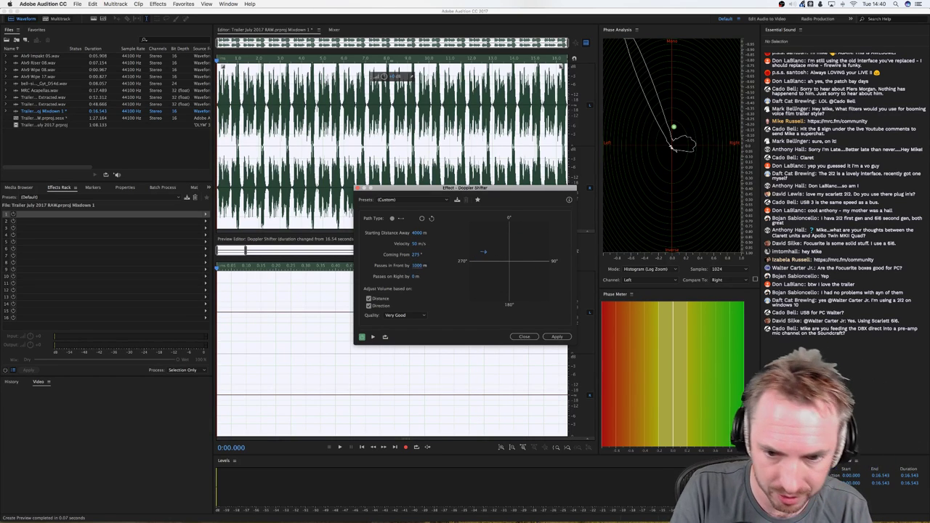
pyautogui.moveTo(415, 247); pyautogui.dragTo(414, 221)
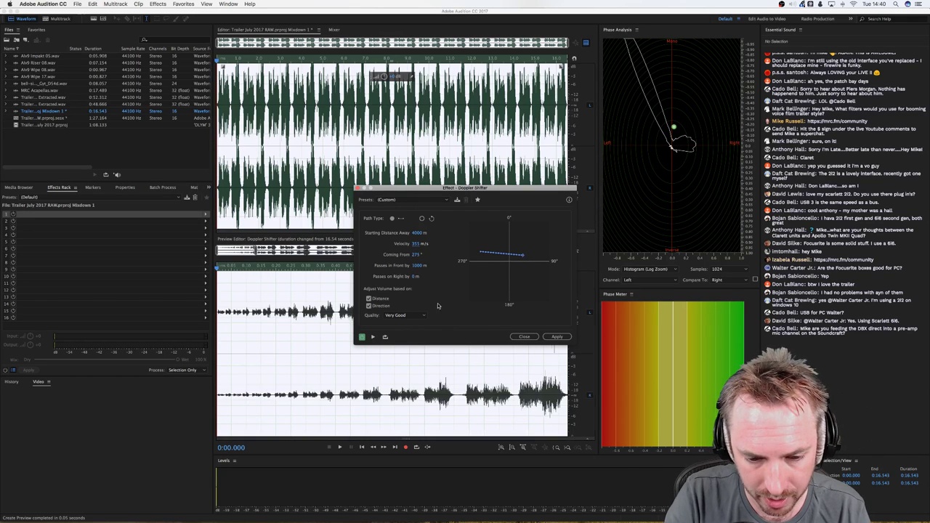
# Step: Preview the Doppler fly-by from several points and close the effect without applying it
pyautogui.press('space')
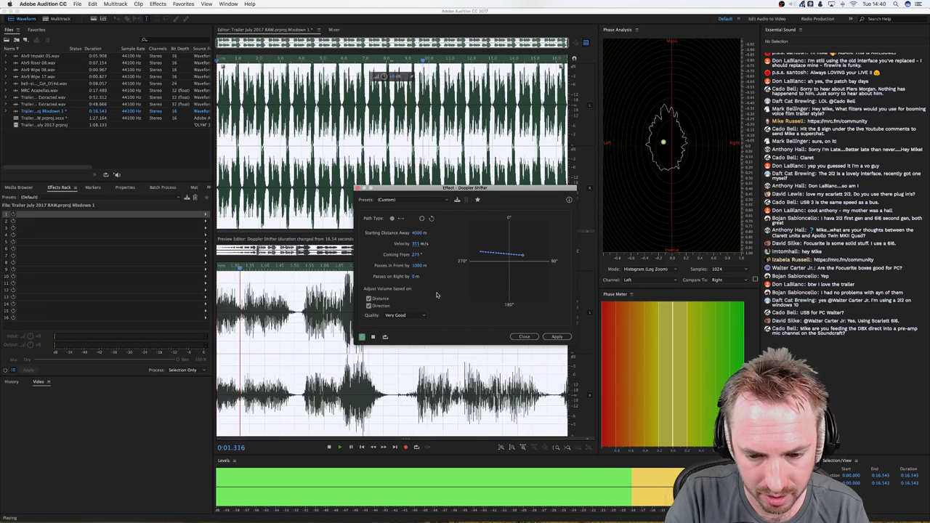
pyautogui.click(459, 57)
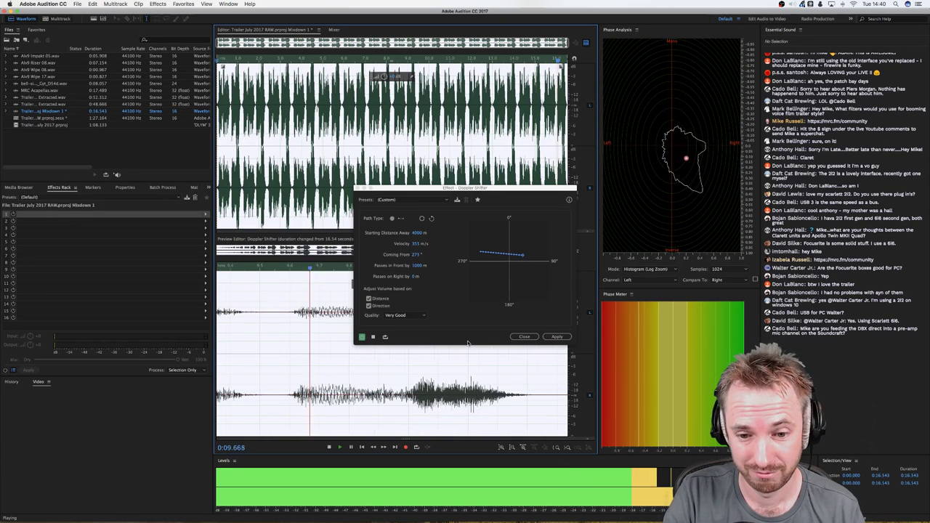
pyautogui.press('space')
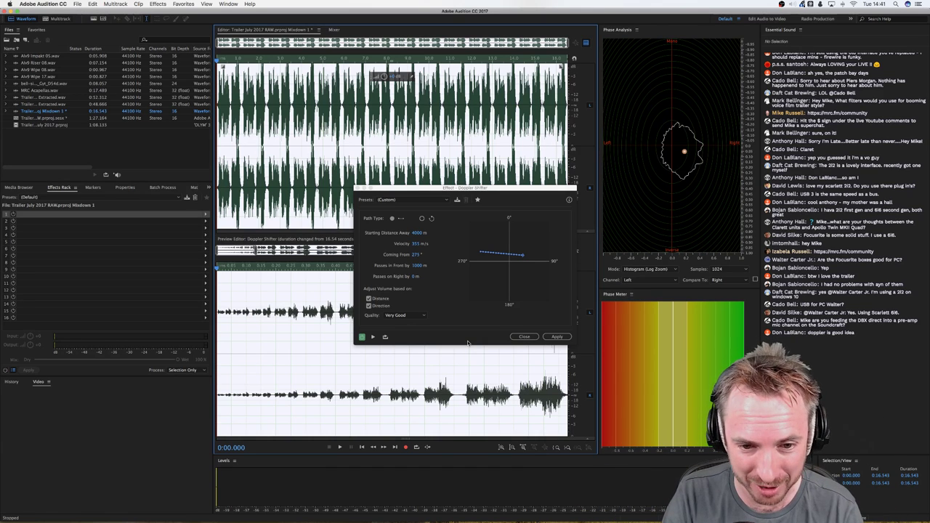
pyautogui.press('space')
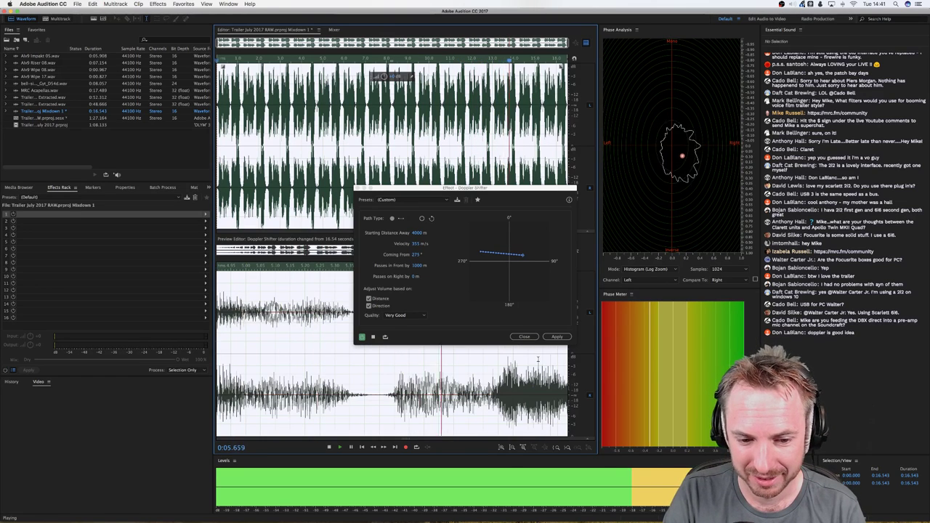
pyautogui.press('space')
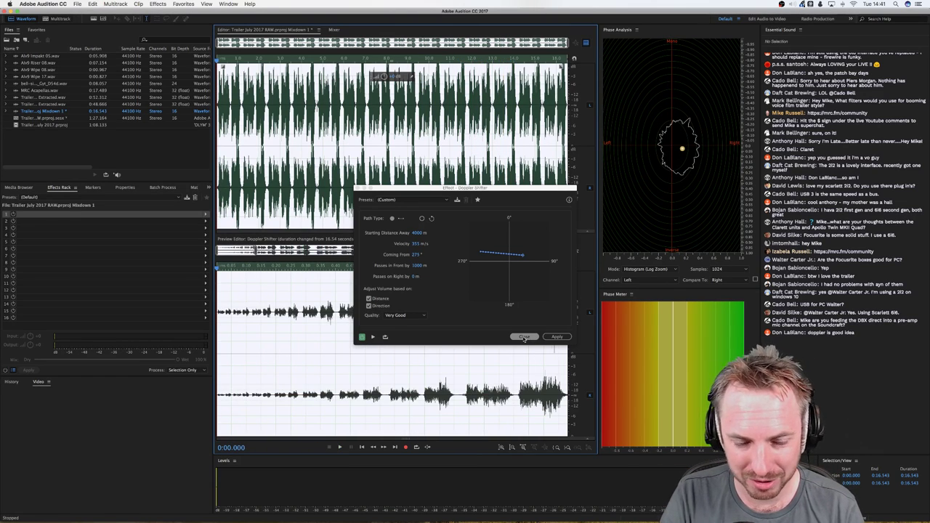
pyautogui.click(523, 338)
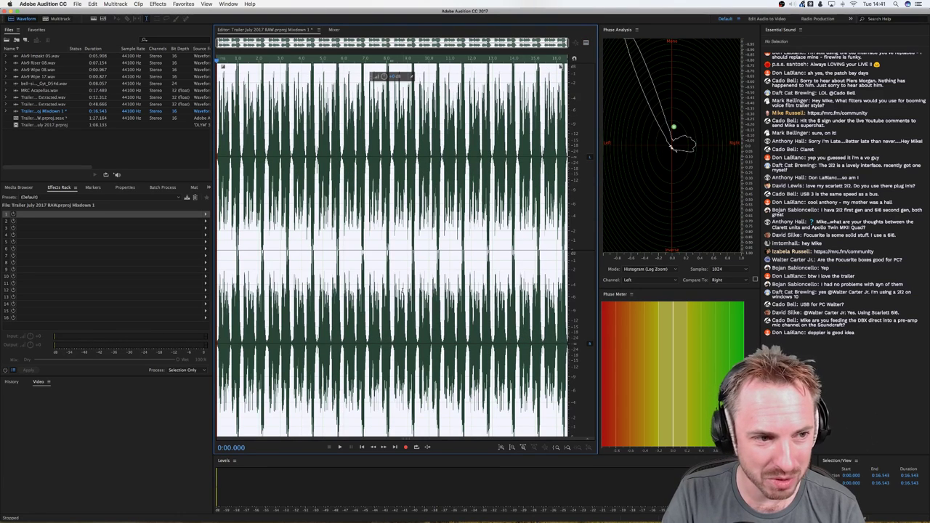
# Step: Return to the multitrack session and play the beginning of the first clip on Track 2
pyautogui.click(60, 18)
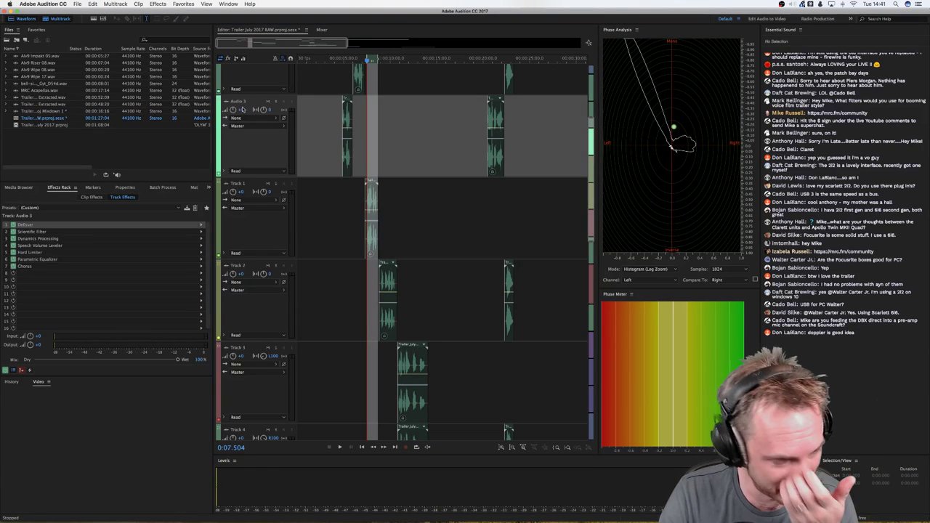
pyautogui.click(367, 183)
pyautogui.click(380, 229)
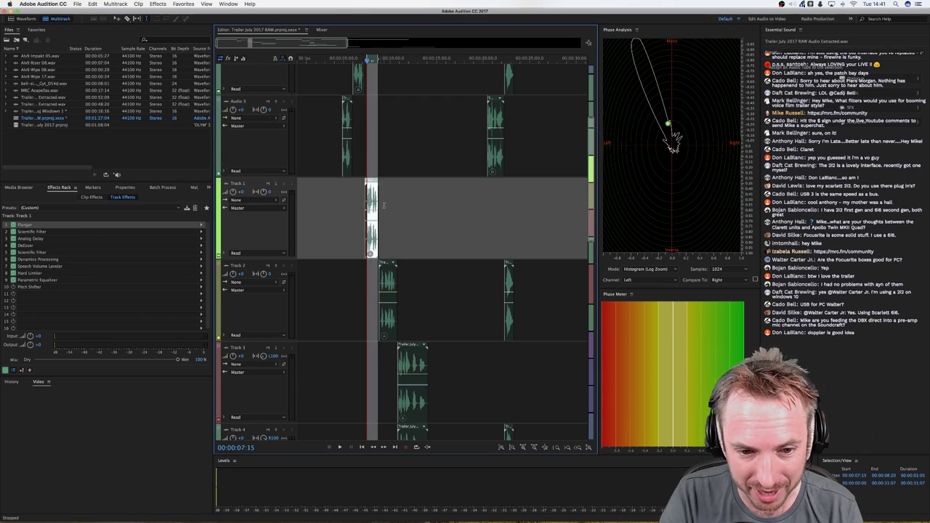
pyautogui.click(379, 154)
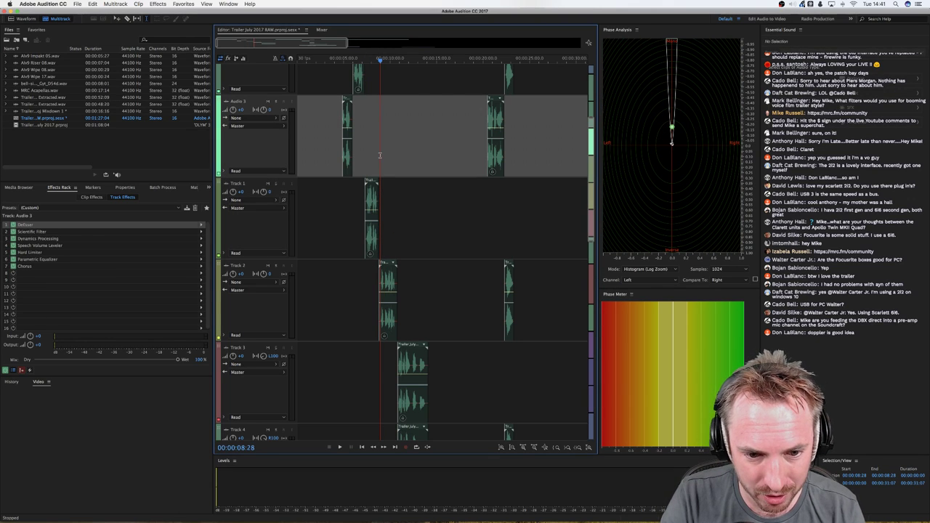
pyautogui.press('space')
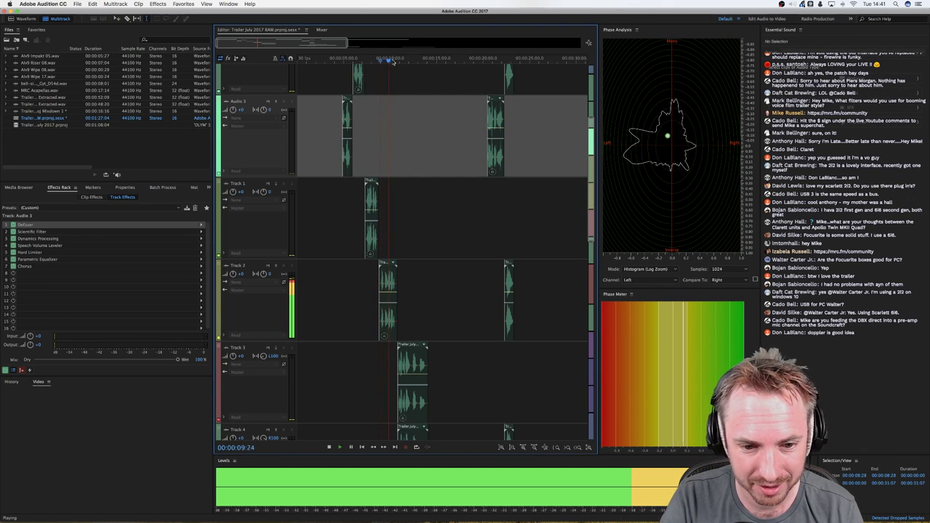
pyautogui.press('space')
pyautogui.scroll(2, 385, 61)
pyautogui.scroll(5, 385, 61)
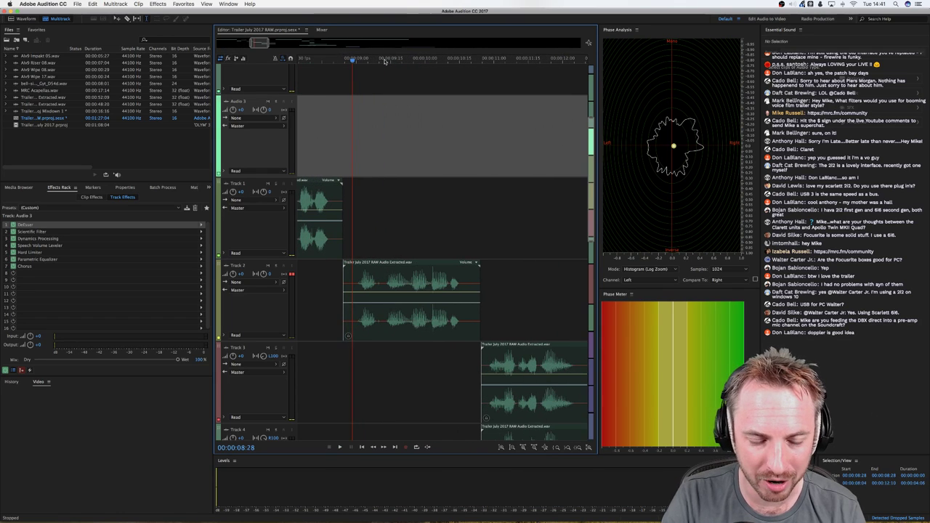
# Step: Open the Chorus effect on Track 2, lower its delay rate to the minimum, and play back the clip
pyautogui.click(394, 307)
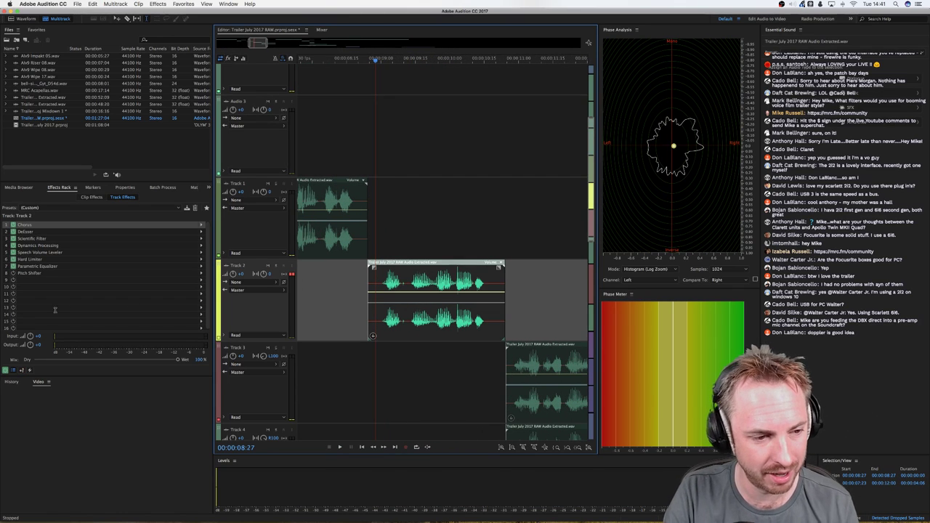
pyautogui.doubleClick(28, 226)
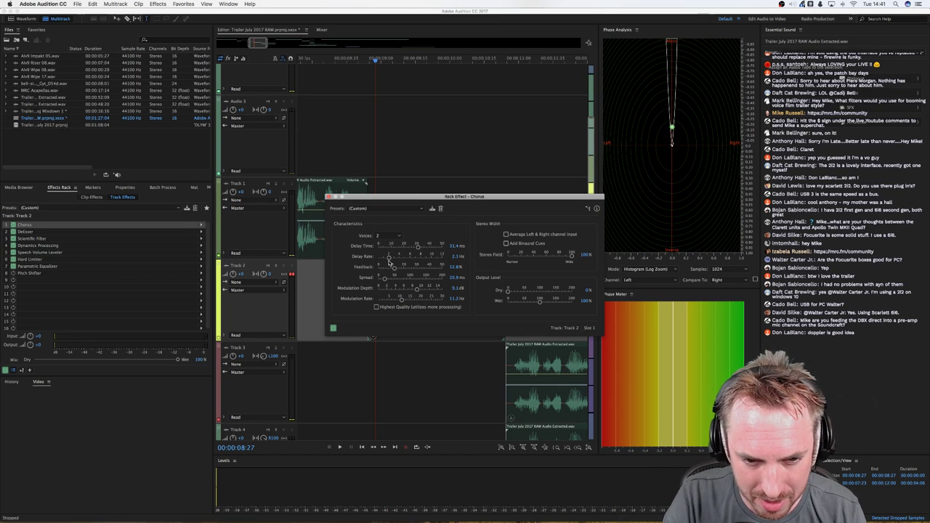
pyautogui.press('space')
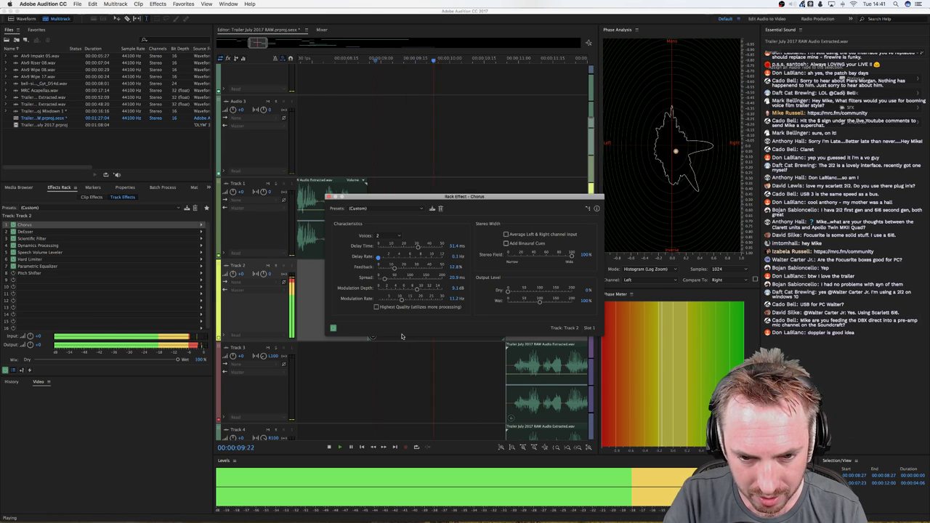
pyautogui.press('space')
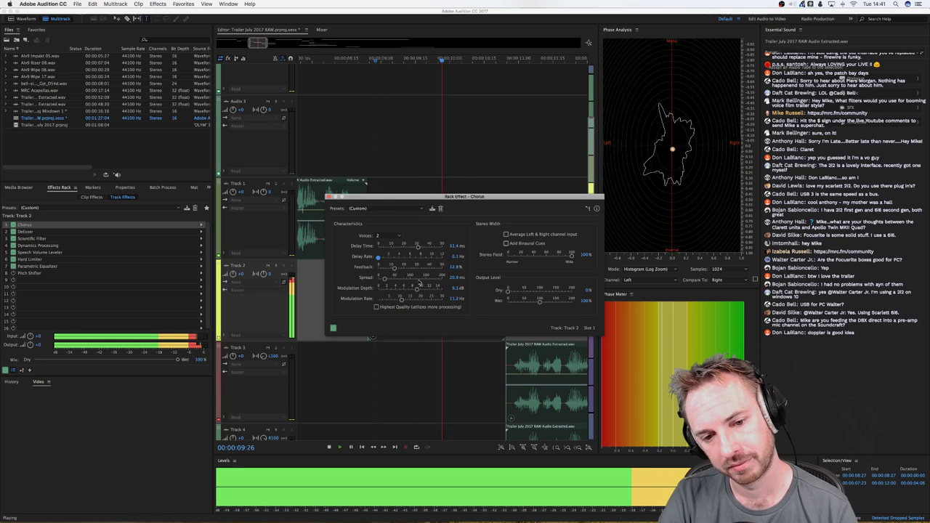
pyautogui.press('space')
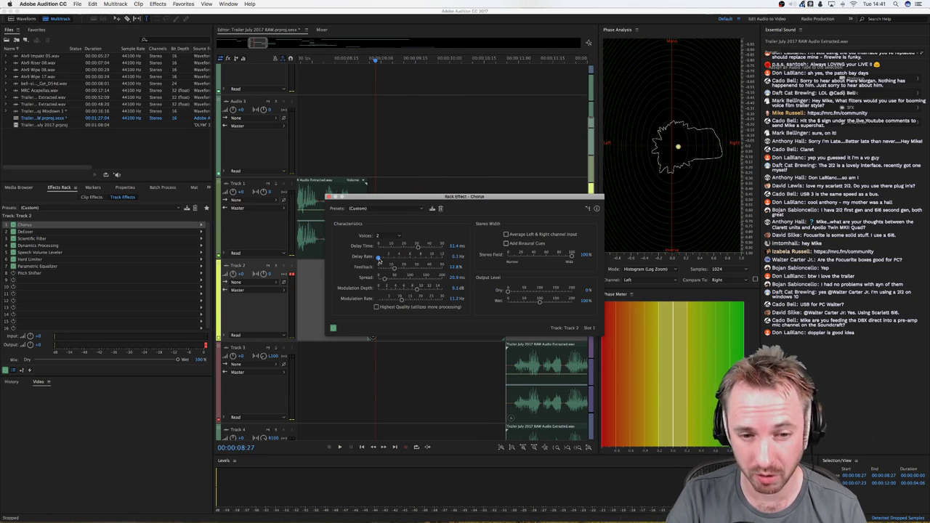
# Step: Raise the Chorus delay rate to 5.5 Hz, play back the result, and close the effect
pyautogui.moveTo(379, 258); pyautogui.dragTo(404, 259)
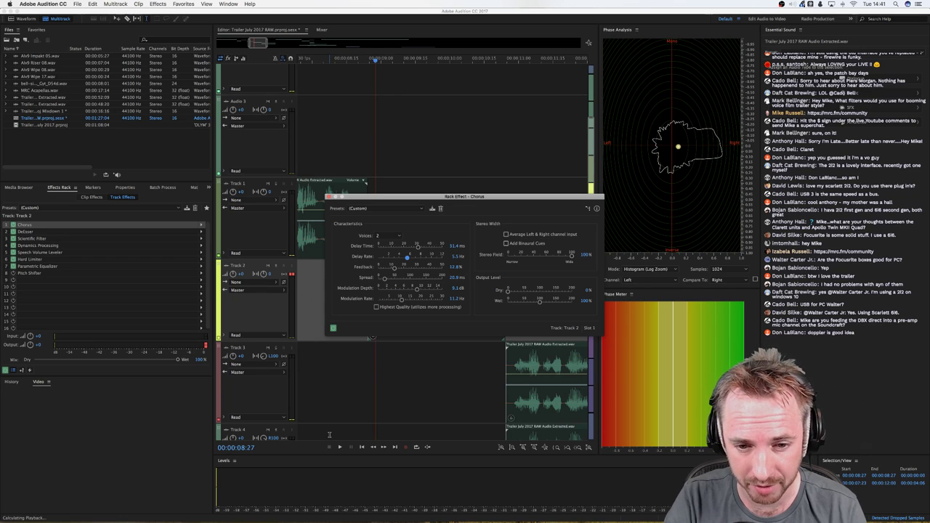
pyautogui.press('space')
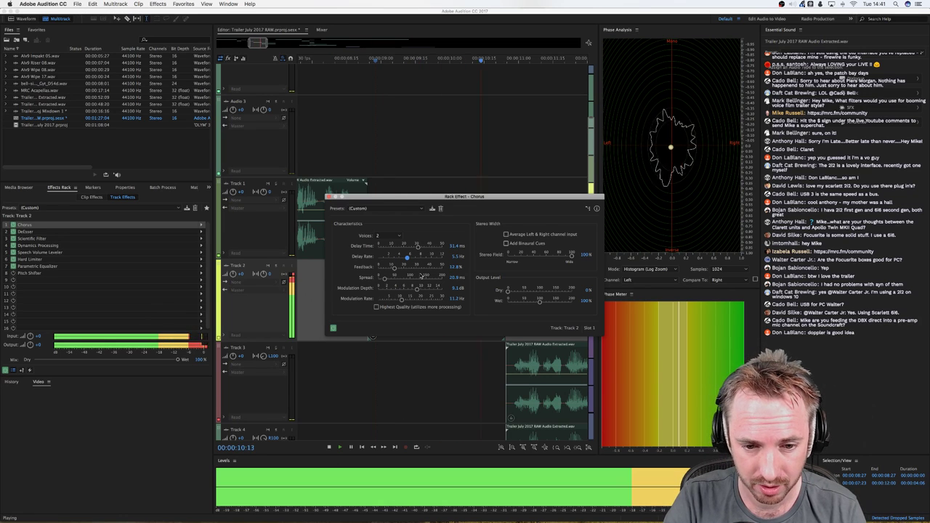
pyautogui.press('space')
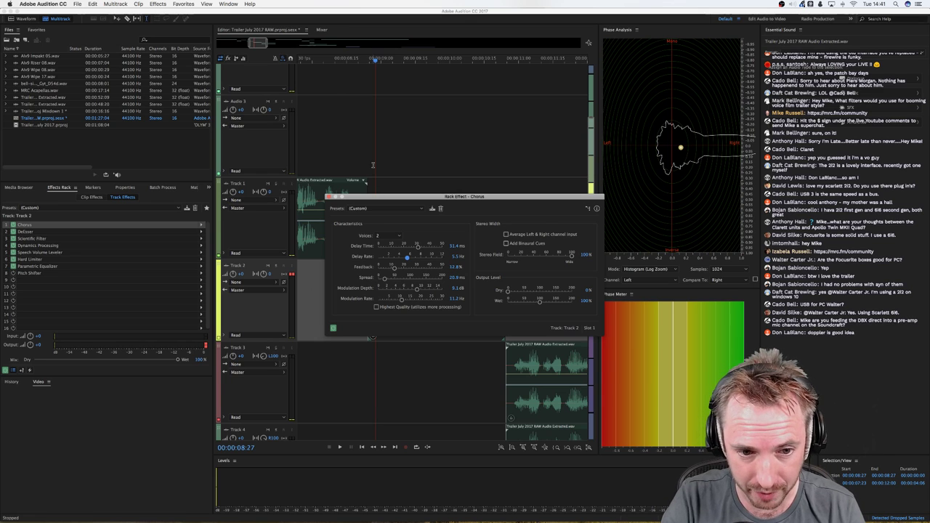
pyautogui.click(328, 197)
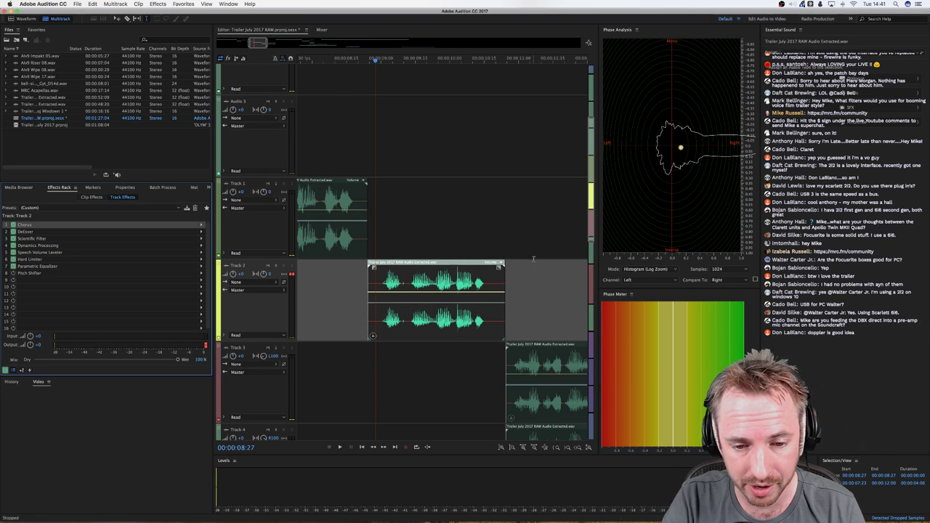
# Step: Play the session from the start of the Track 3 clip and examine the clips on Tracks 3 and 4
pyautogui.hscroll(5, 502, 254)
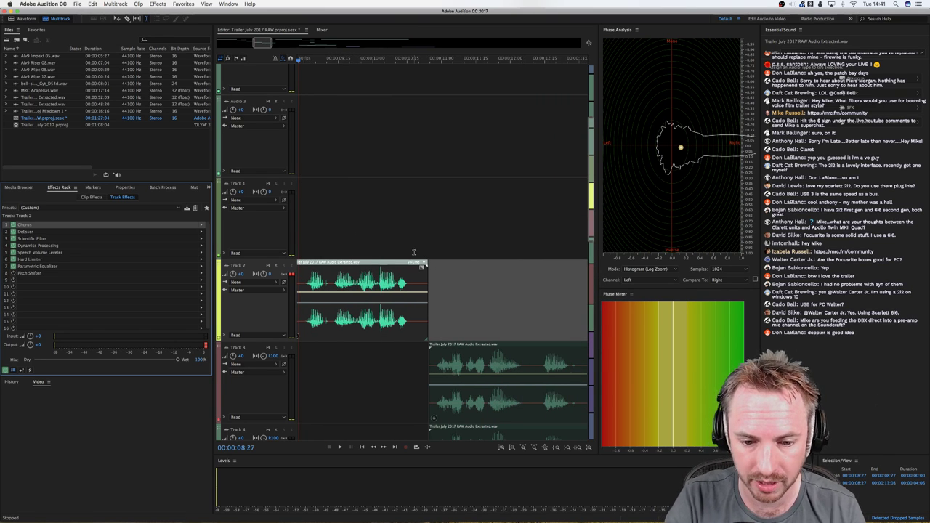
pyautogui.click(425, 247)
pyautogui.scroll(-3, 452, 60)
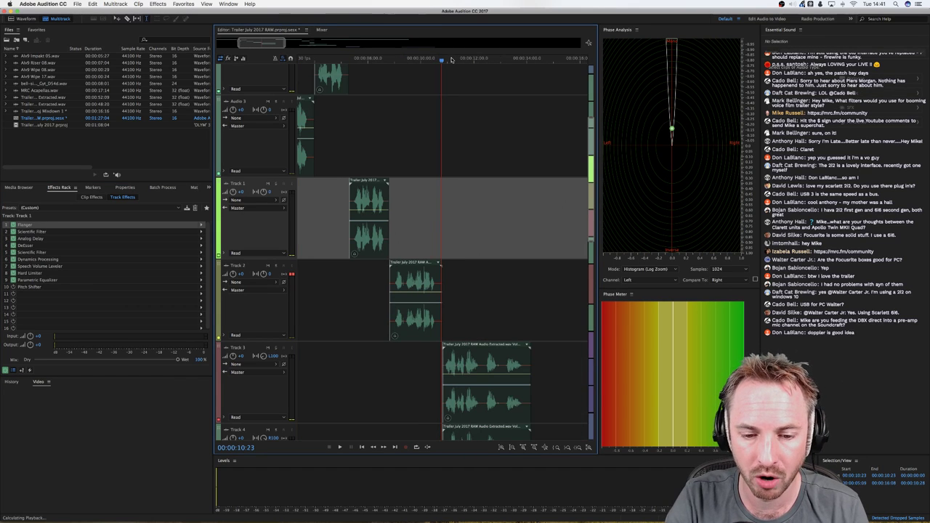
pyautogui.press('space')
pyautogui.scroll(-5, 528, 178)
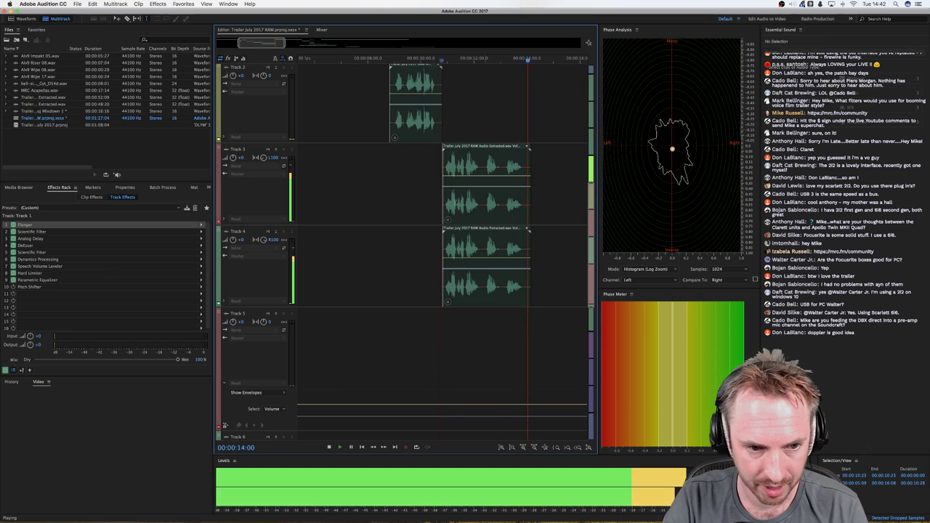
# Step: Stop playback and review the Pitch Shifter settings on Track 3
pyautogui.press('space')
pyautogui.click(438, 196)
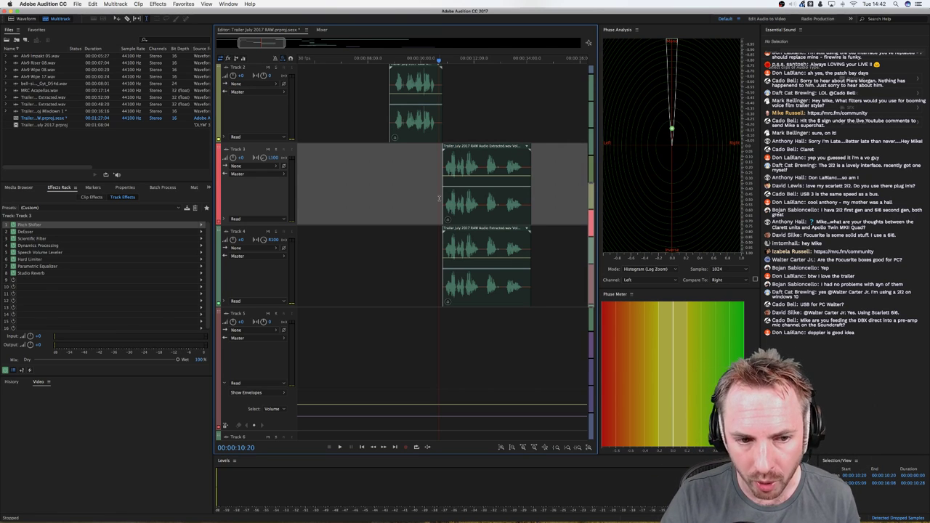
pyautogui.click(436, 198)
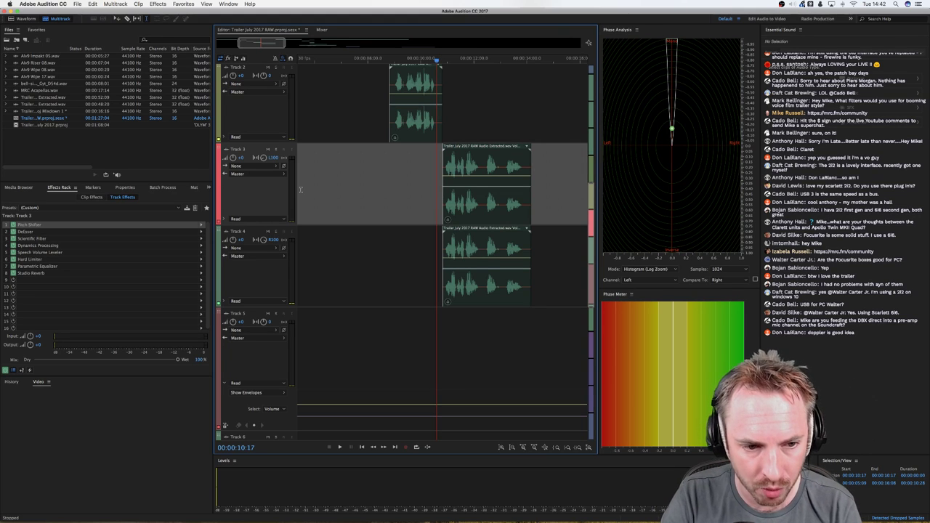
pyautogui.doubleClick(25, 226)
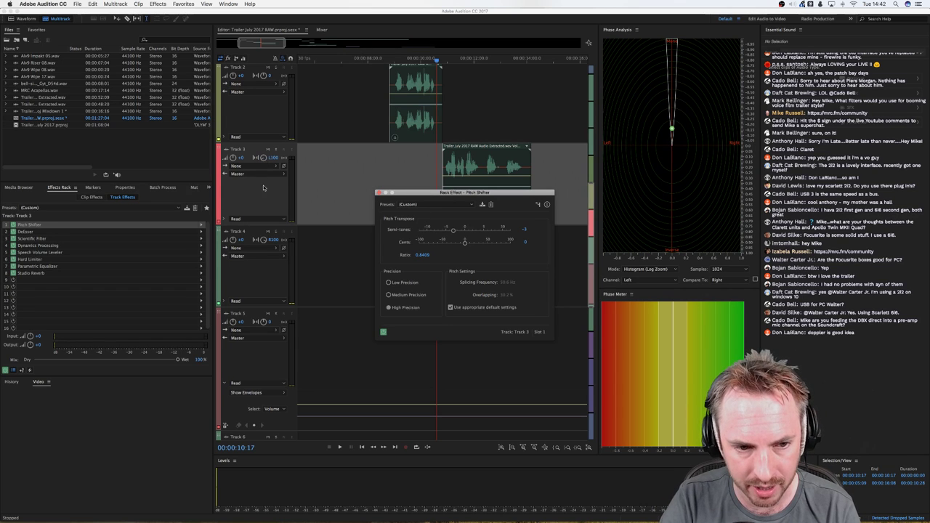
pyautogui.click(377, 194)
# Step: Review the Pitch Shifter settings on Track 4 and play a short passage of Tracks 3 and 4 together
pyautogui.click(440, 265)
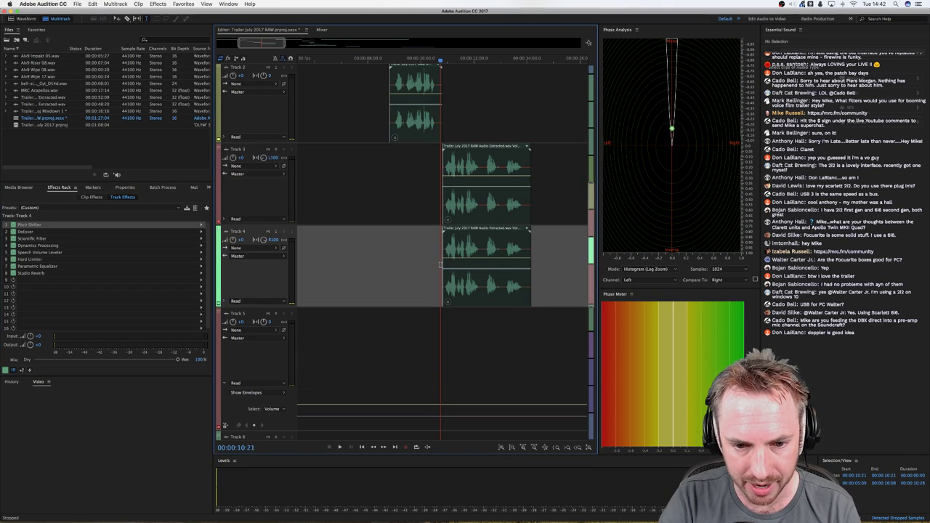
pyautogui.doubleClick(31, 226)
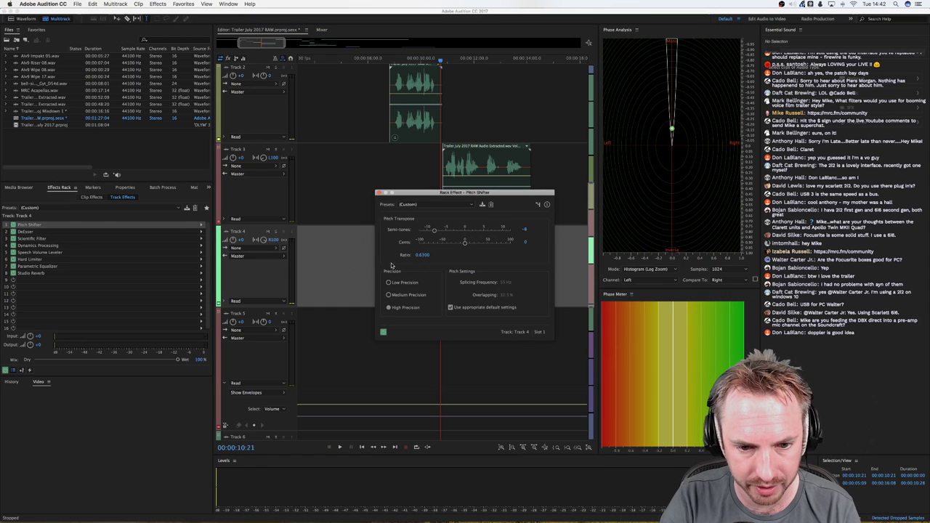
pyautogui.click(377, 194)
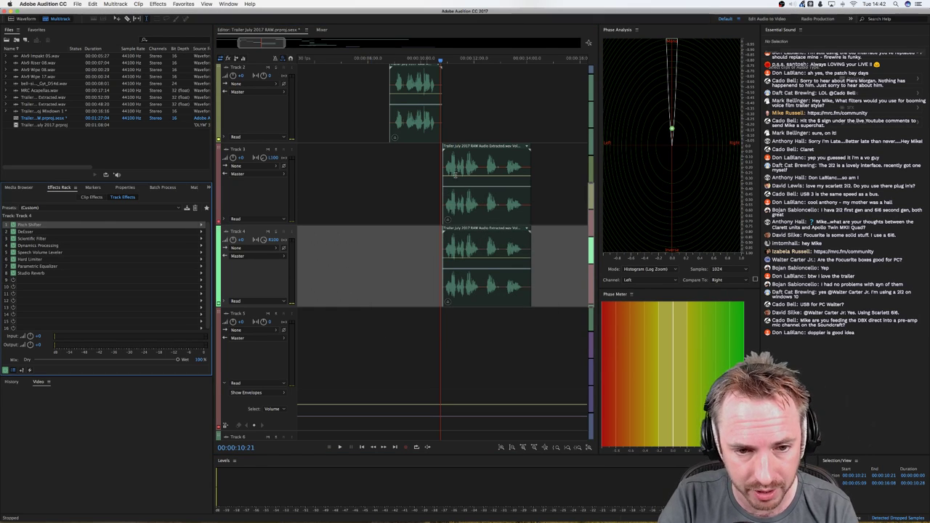
pyautogui.press('space')
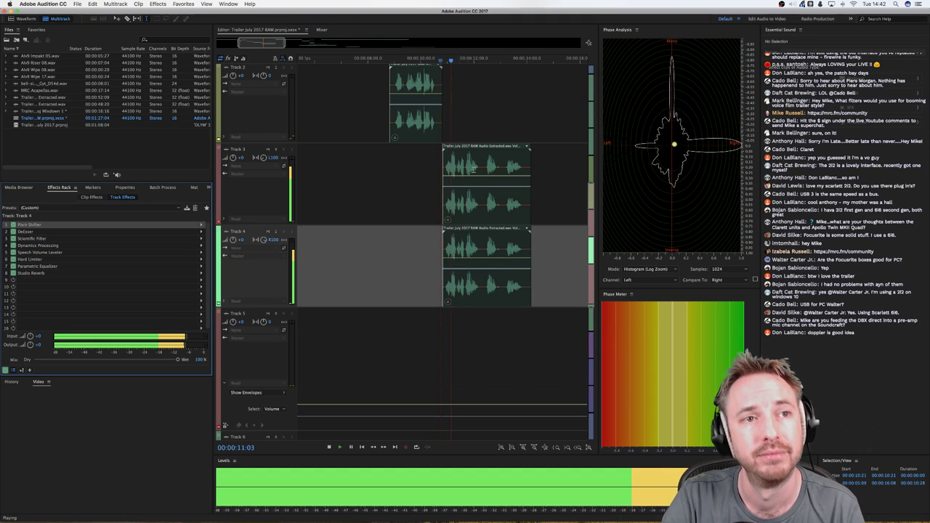
pyautogui.press('space')
# Step: Audition Track 3 and Track 4 separately by soloing each in turn, clearing the solo when finished
pyautogui.click(275, 151)
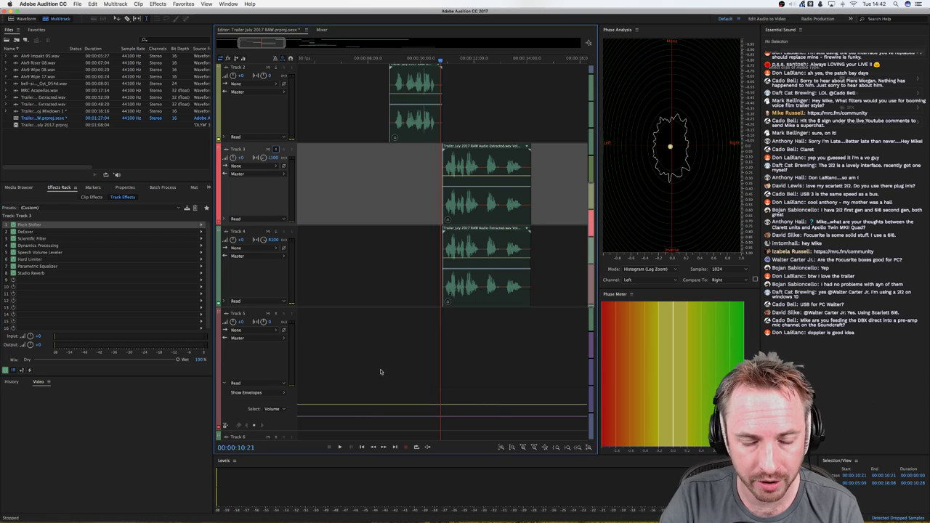
pyautogui.press('space')
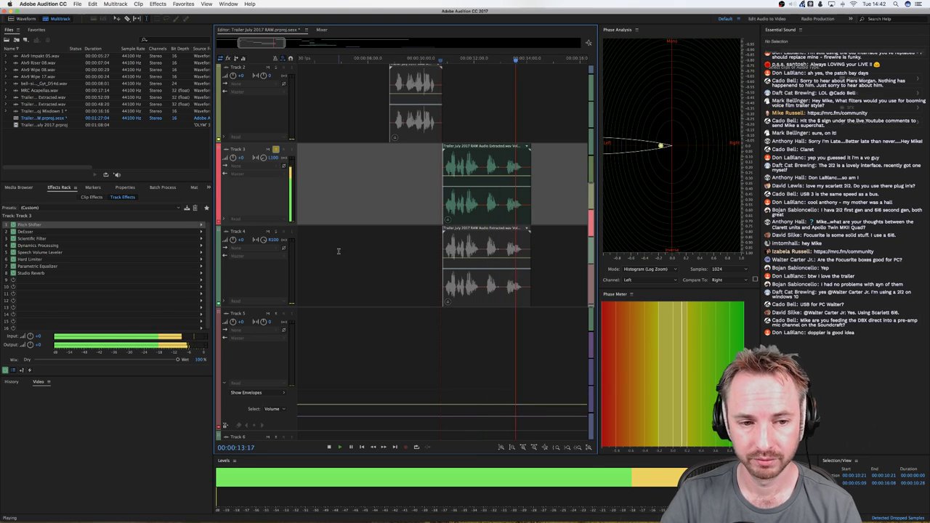
pyautogui.press('space')
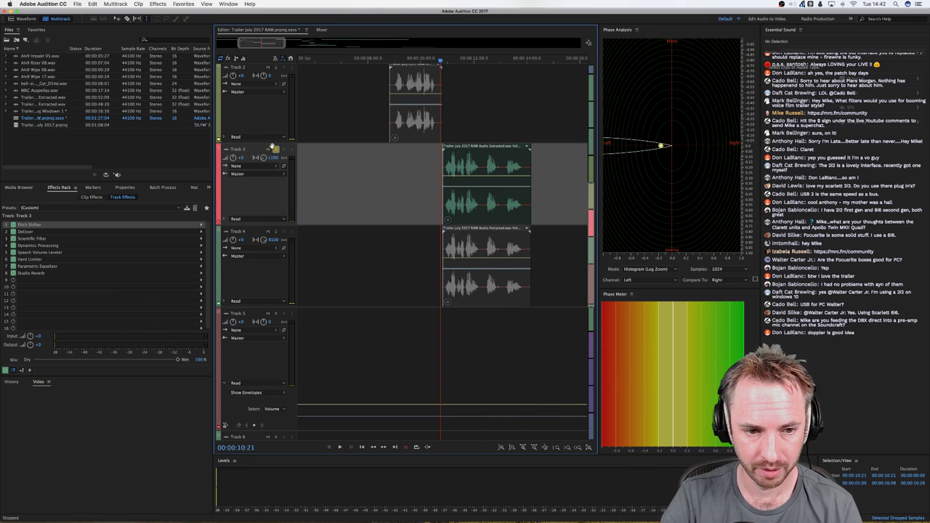
pyautogui.click(272, 232)
pyautogui.press('space')
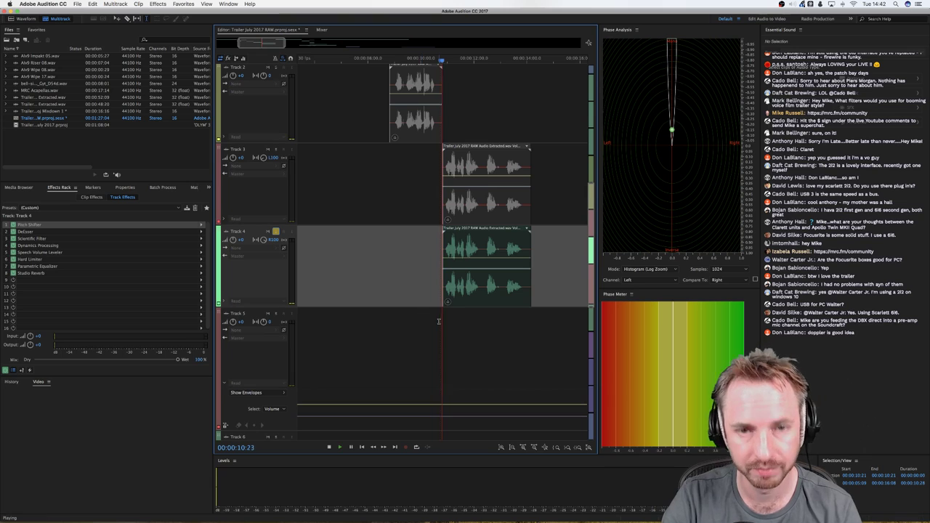
pyautogui.click(276, 232)
pyautogui.press('space')
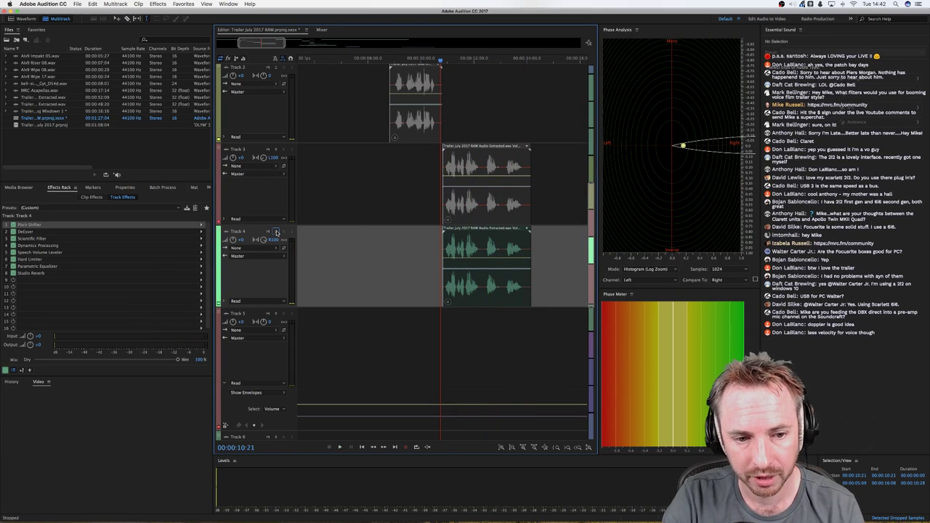
# Step: Play Tracks 3 and 4 together, let the session run on, and look over the clips on the other tracks
pyautogui.press('space')
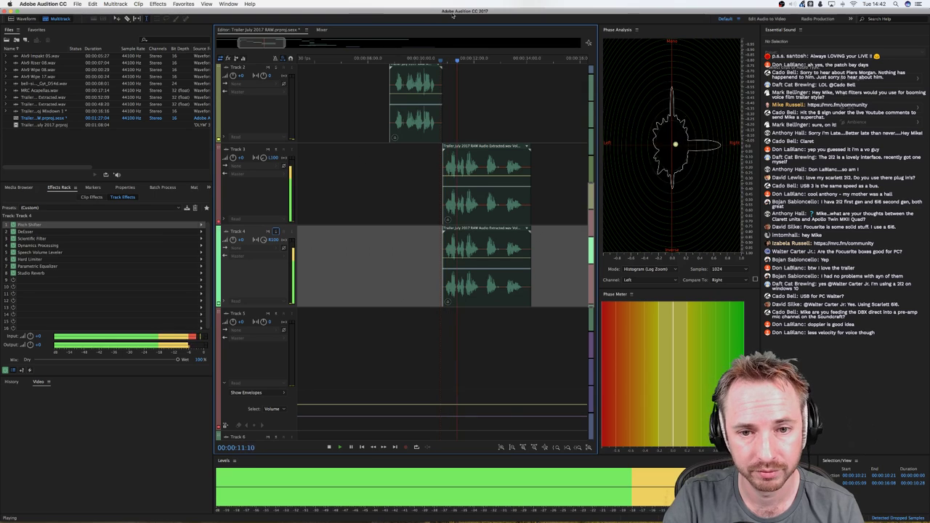
pyautogui.scroll(-5, 486, 48)
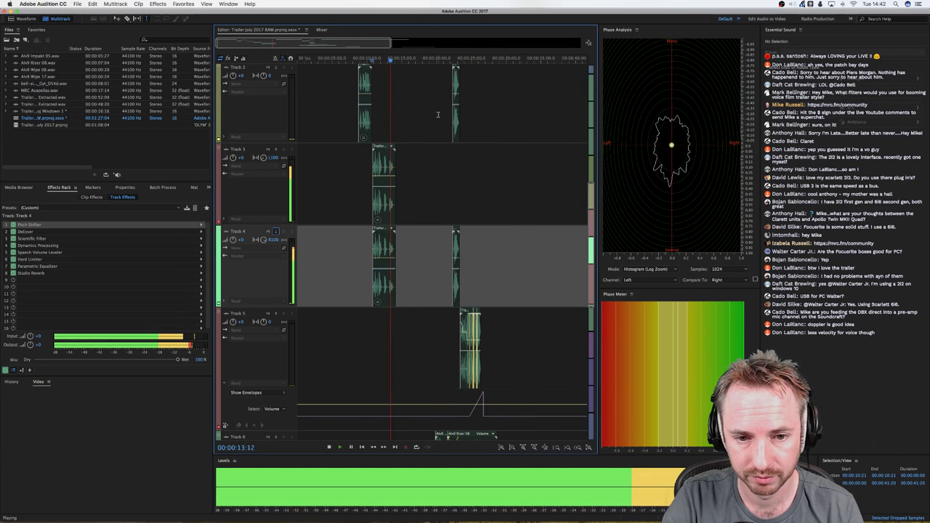
pyautogui.scroll(-5, 407, 91)
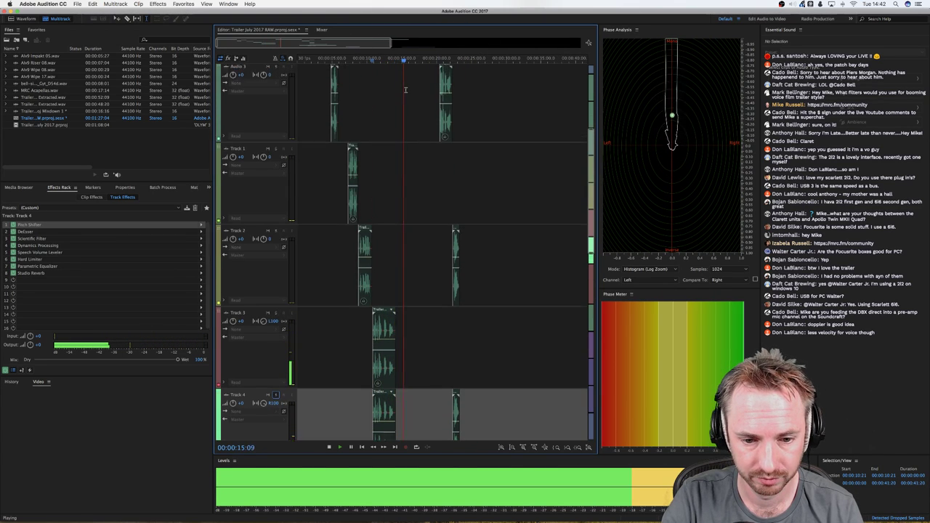
pyautogui.scroll(10, 405, 89)
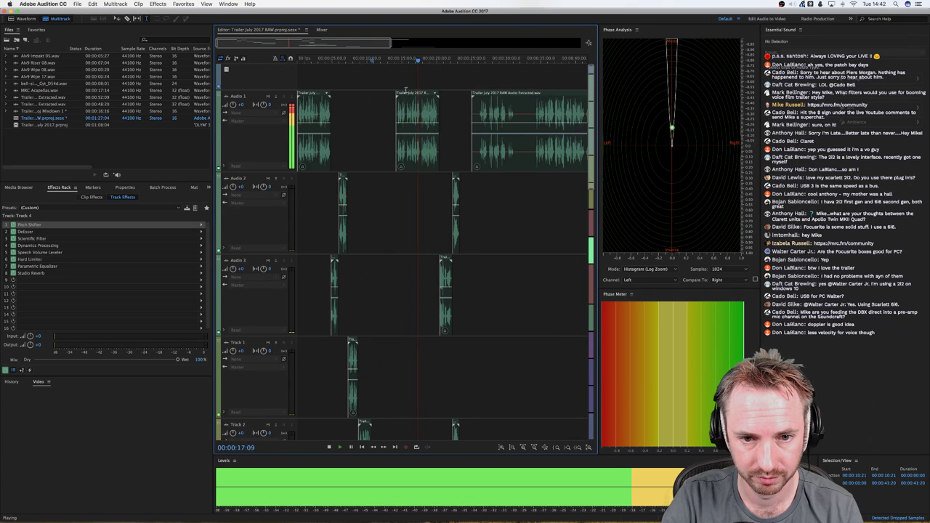
pyautogui.scroll(-3, 428, 107)
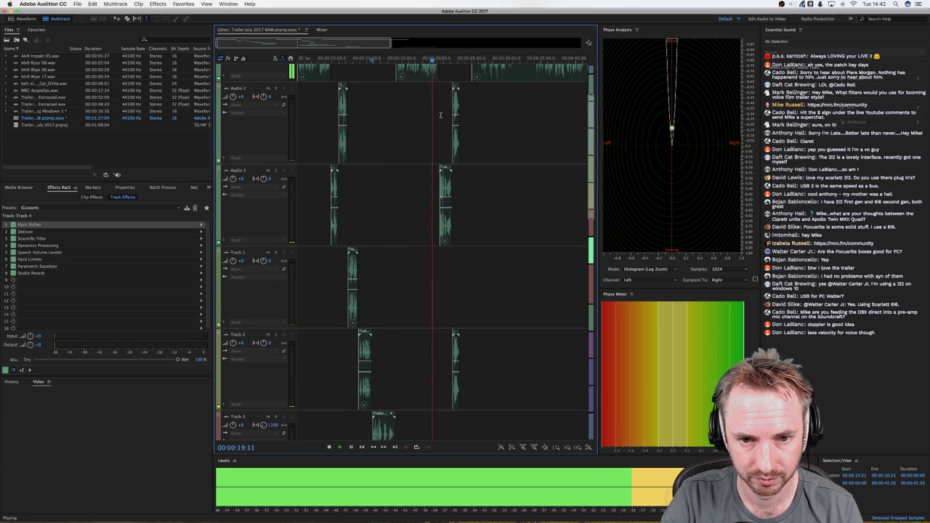
# Step: Place the playhead at 00:00:19:23 and mute Tracks 6, 7 and 8
pyautogui.click(436, 114)
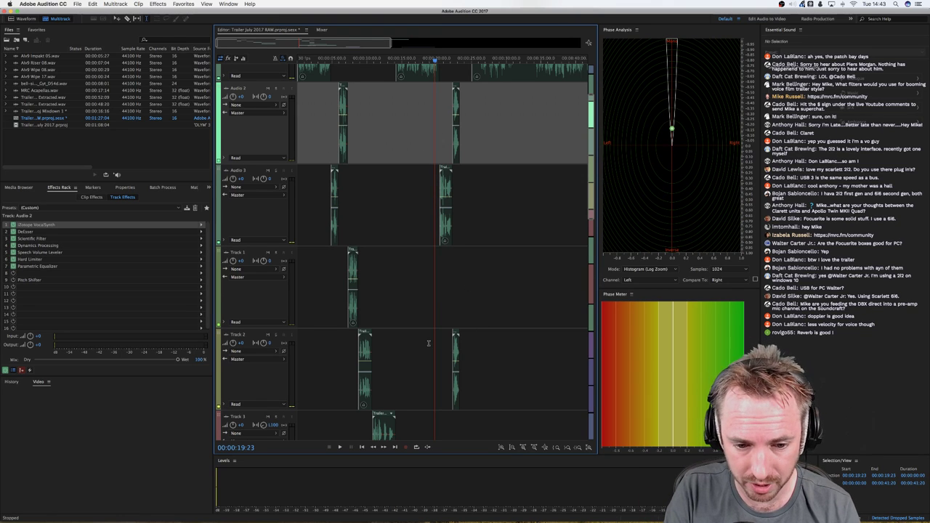
pyautogui.scroll(-10, 429, 343)
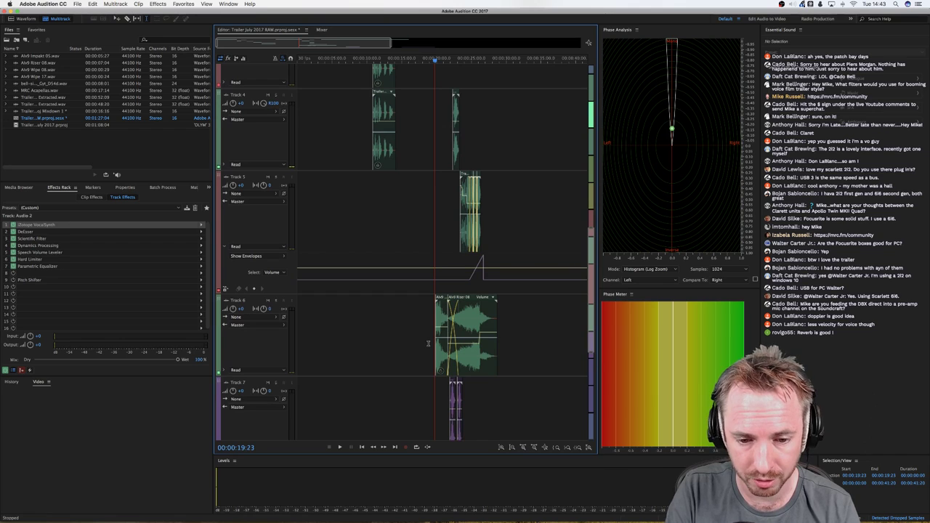
pyautogui.scroll(-1, 426, 332)
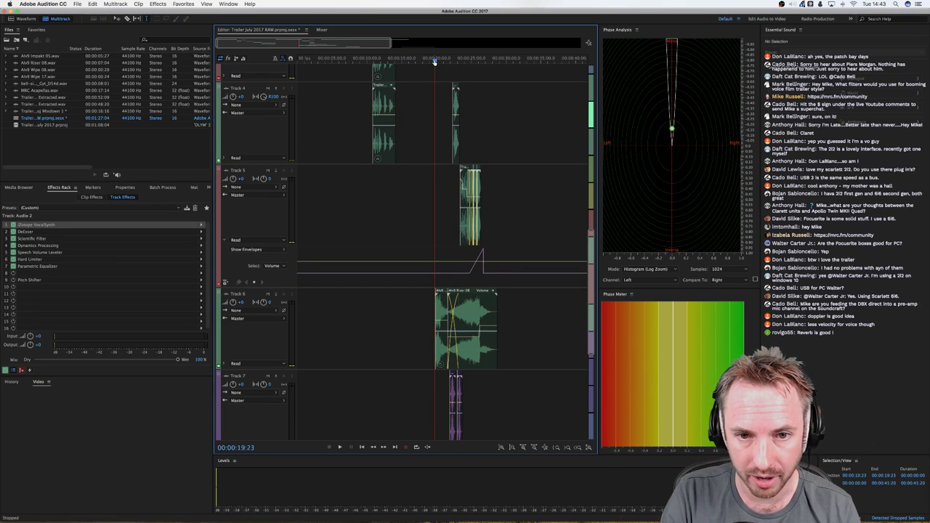
pyautogui.scroll(15, 433, 115)
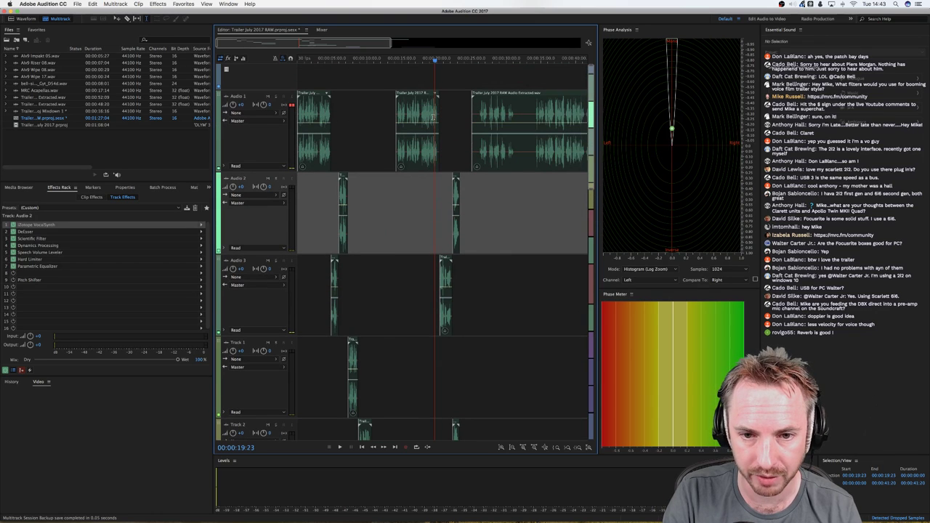
pyautogui.scroll(-15, 425, 275)
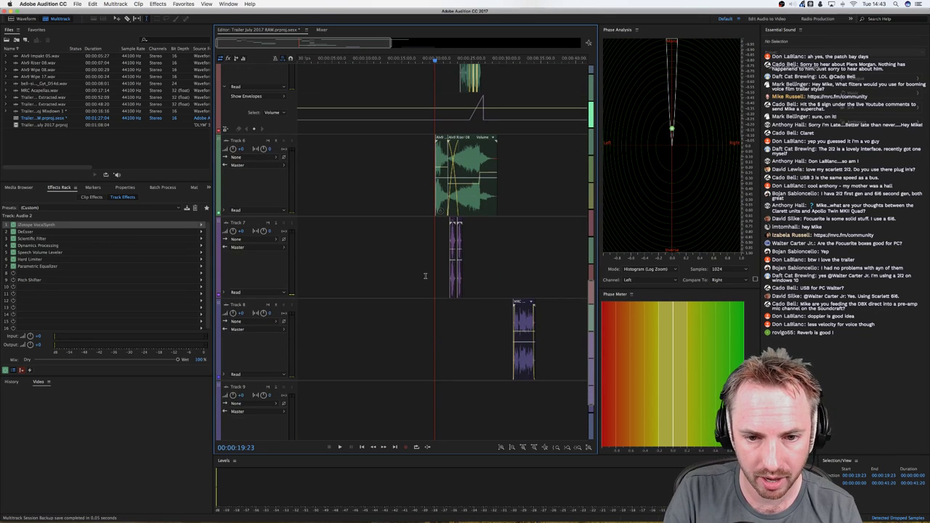
pyautogui.click(266, 141)
pyautogui.click(268, 223)
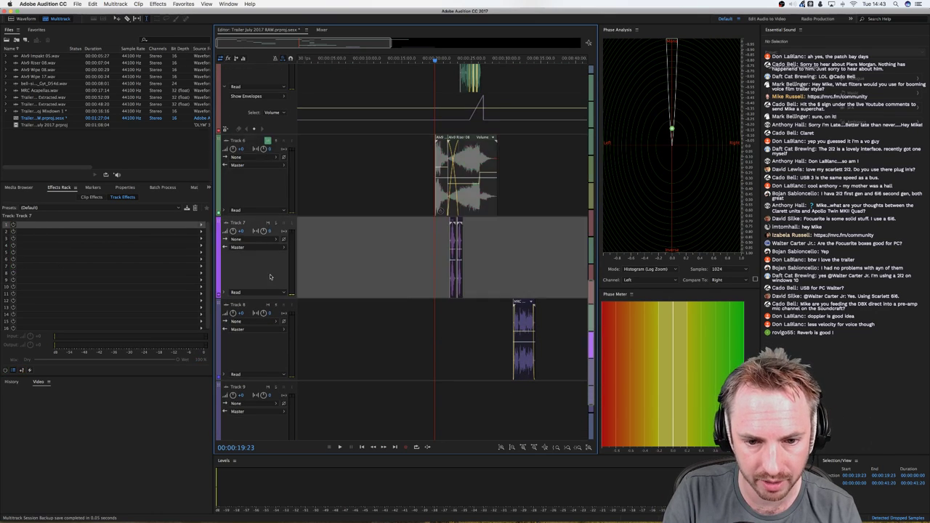
pyautogui.click(268, 304)
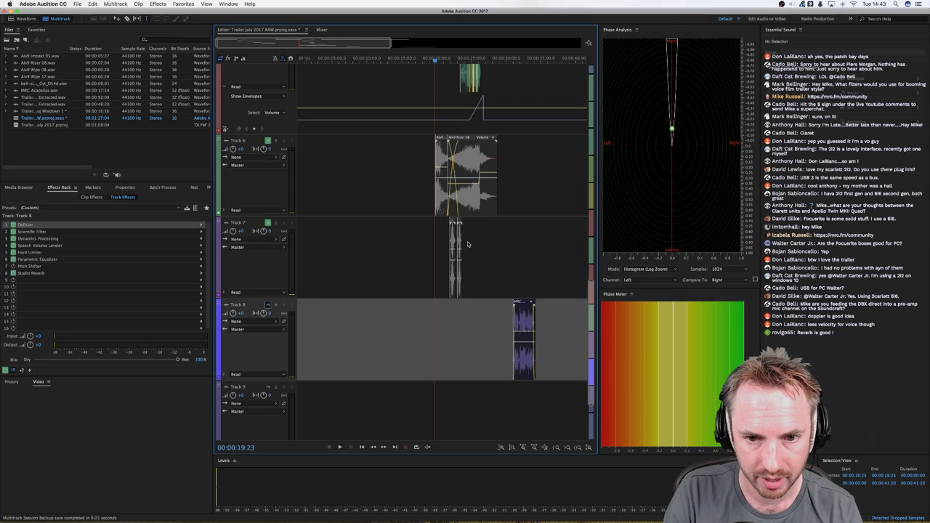
# Step: Play the session from 00:00:19:23 without the muted tracks, following the voice clips through Track 5
pyautogui.scroll(3, 468, 240)
pyautogui.scroll(12, 468, 240)
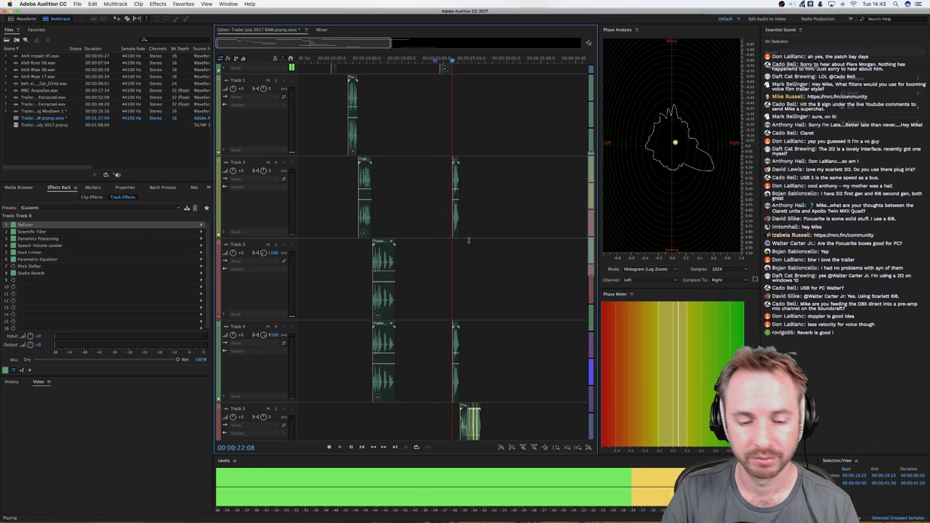
pyautogui.scroll(-7, 468, 271)
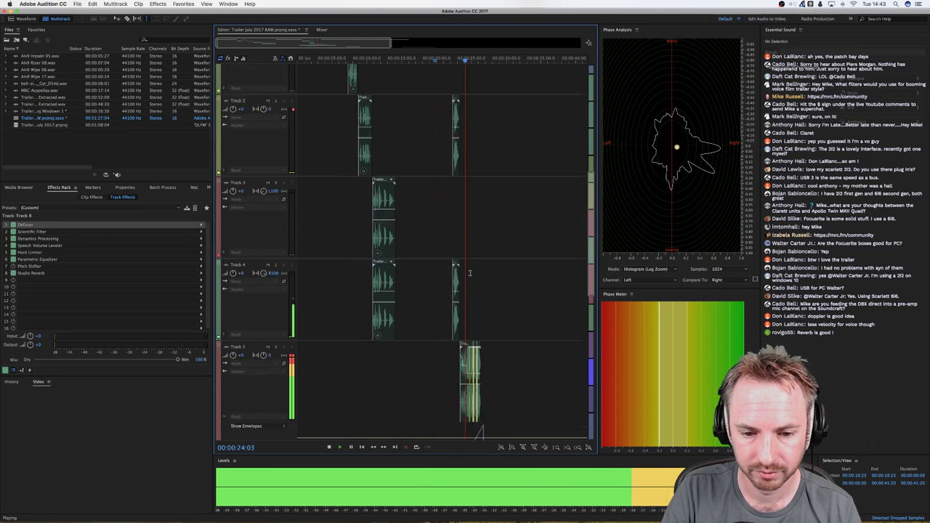
pyautogui.scroll(-4, 470, 271)
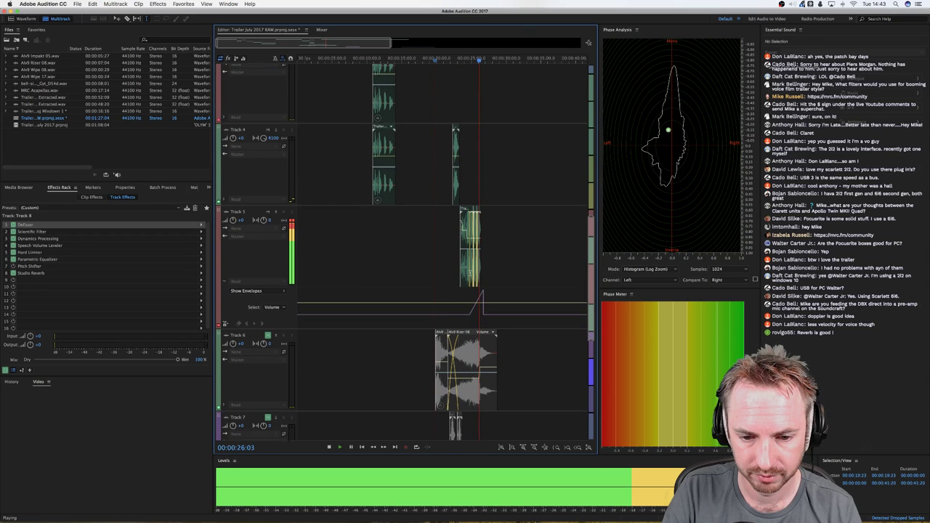
pyautogui.scroll(10, 470, 273)
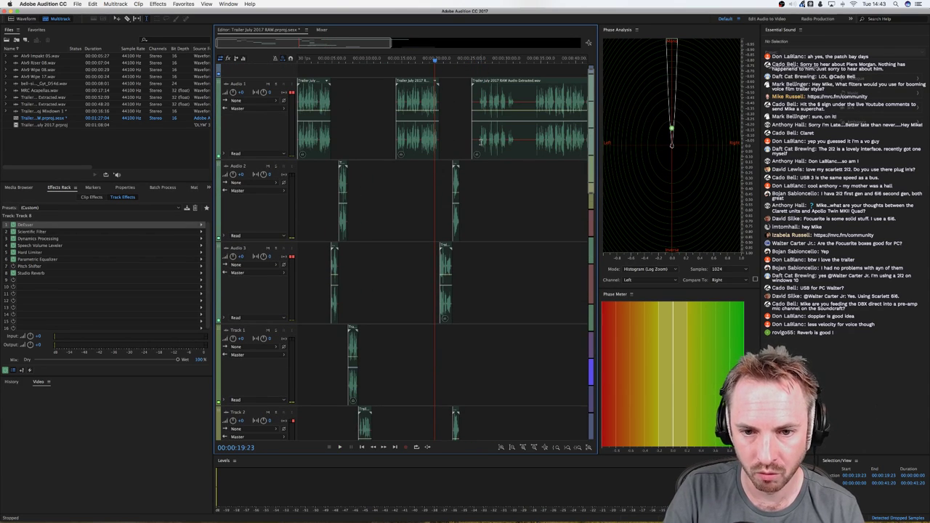
# Step: Unmute Tracks 6, 7 and 8
pyautogui.scroll(-5, 433, 263)
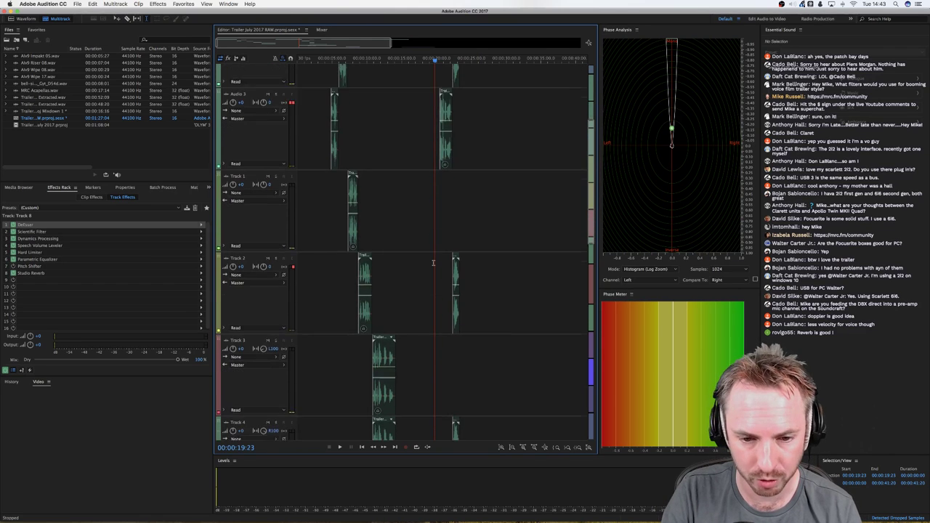
pyautogui.scroll(-8, 433, 263)
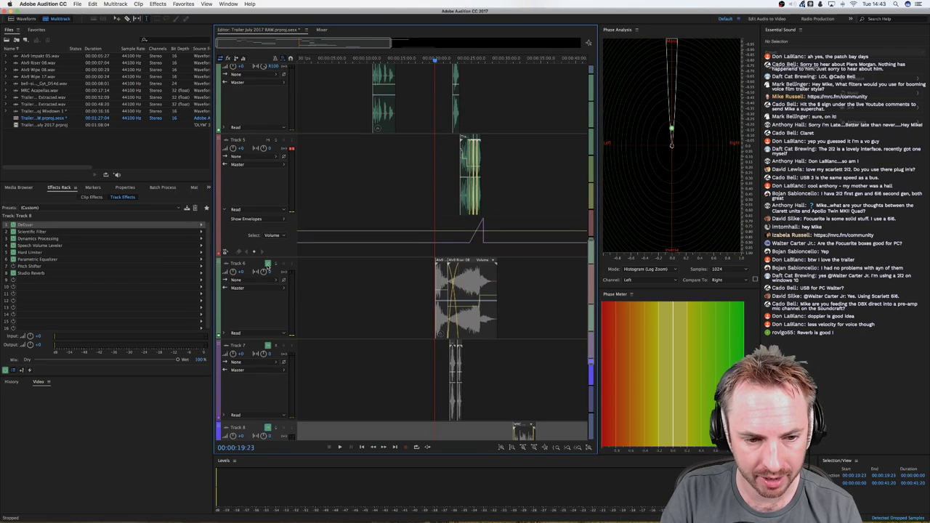
pyautogui.click(268, 264)
pyautogui.click(346, 370)
pyautogui.scroll(-1, 347, 370)
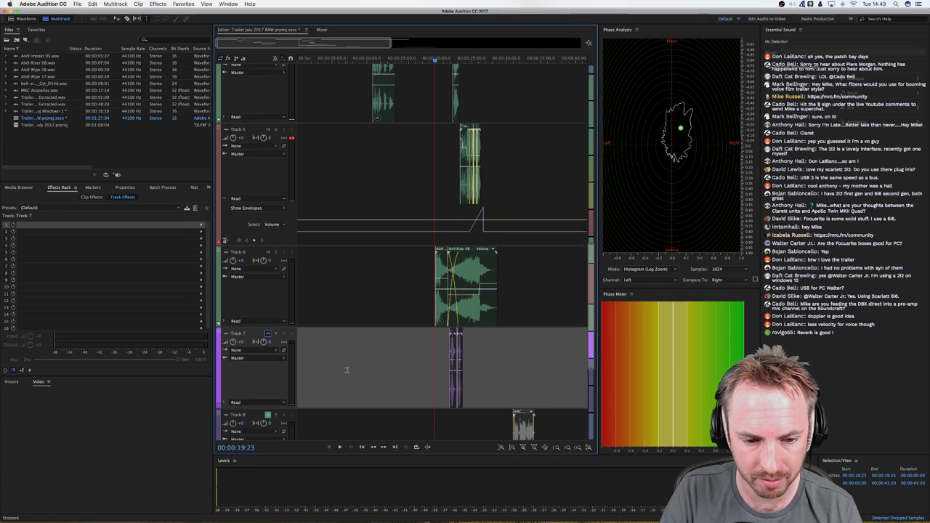
pyautogui.scroll(-4, 347, 370)
pyautogui.click(293, 335)
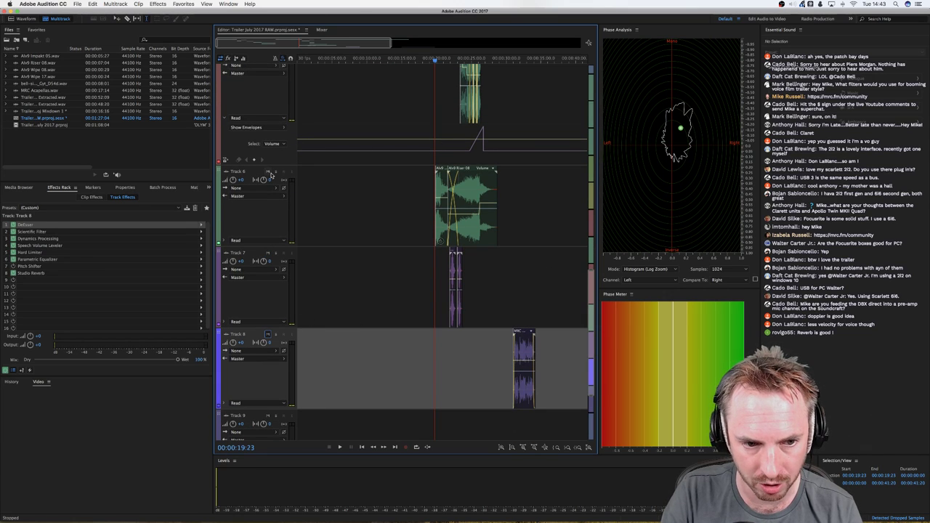
# Step: Solo Track 6, play its riser clips from 00:00:19:23, clear the solo, and select Track 7
pyautogui.click(277, 172)
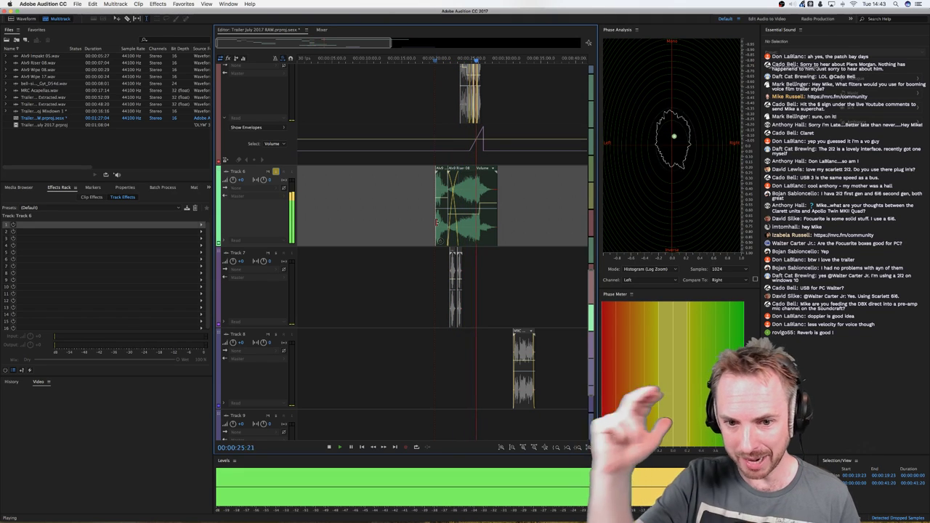
pyautogui.press('space')
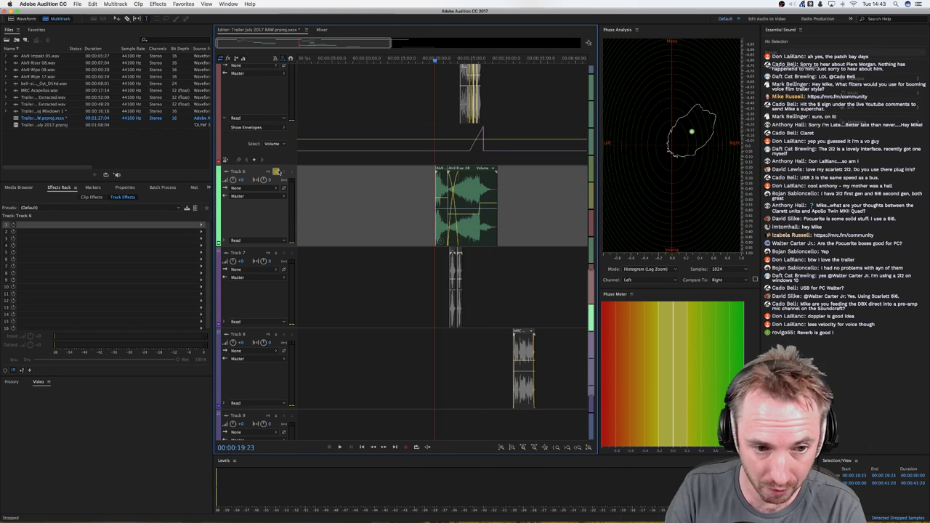
pyautogui.click(274, 253)
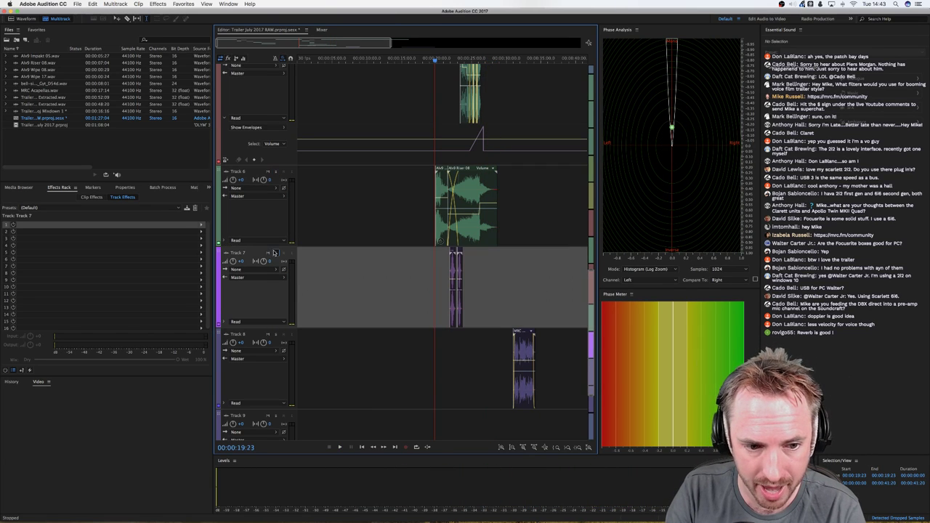
# Step: Solo Track 7, play its clips from 00:00:19:23, and clear the solo
pyautogui.press('space')
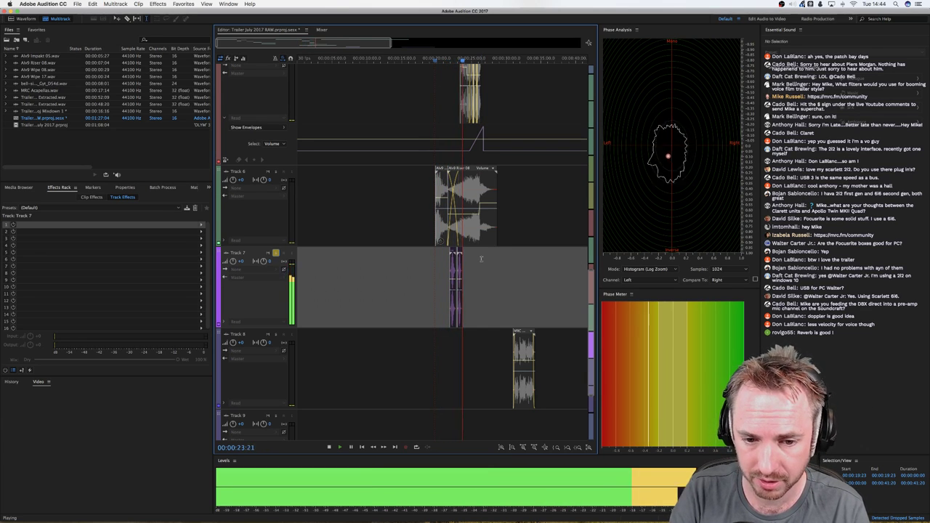
pyautogui.press('space')
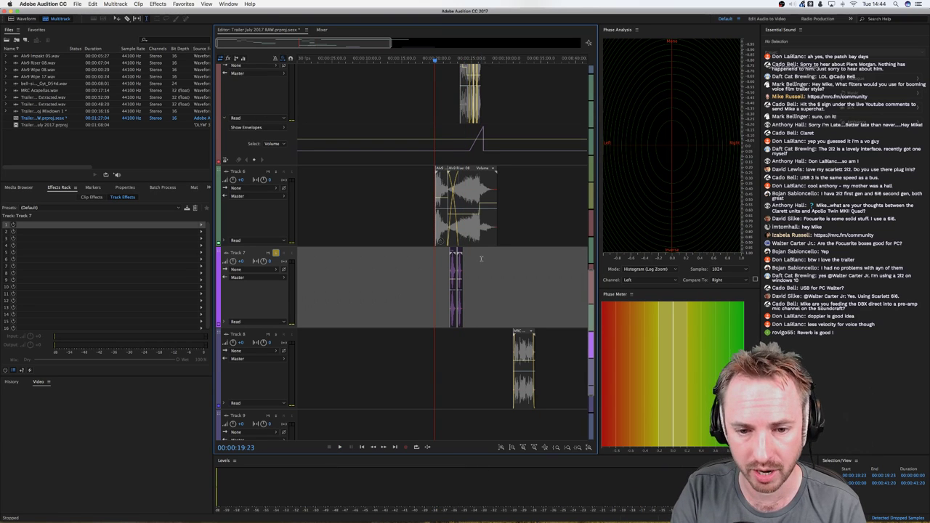
pyautogui.scroll(2, 371, 227)
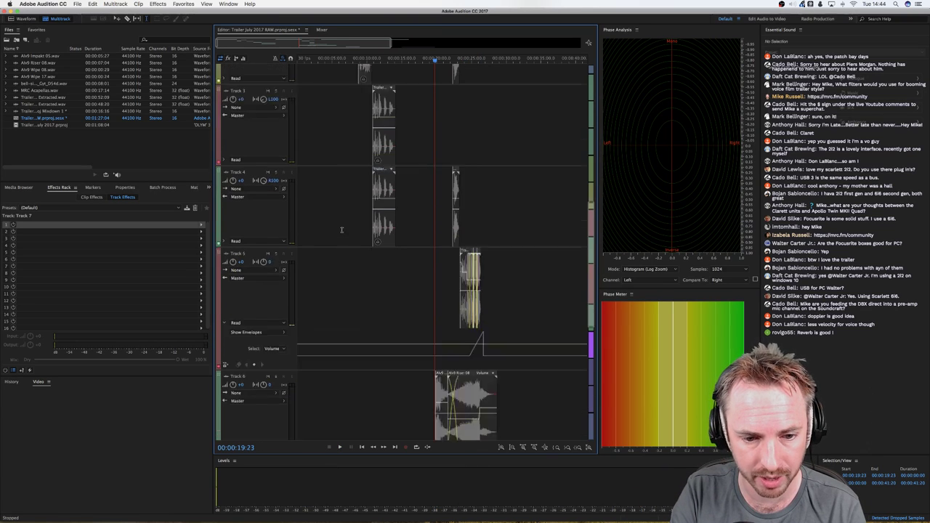
pyautogui.scroll(2, 316, 271)
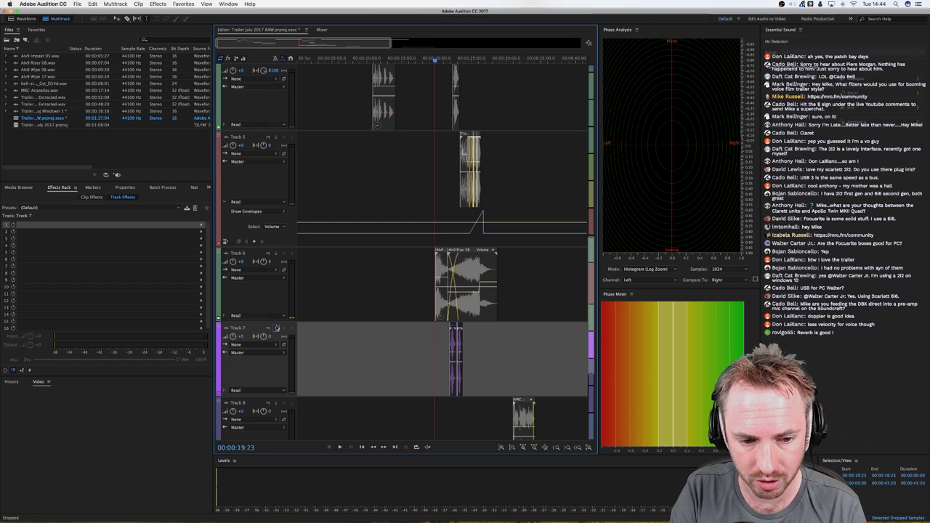
# Step: Play all the tracks together from 00:00:19:23 into the Track 5 voice clip
pyautogui.press('space')
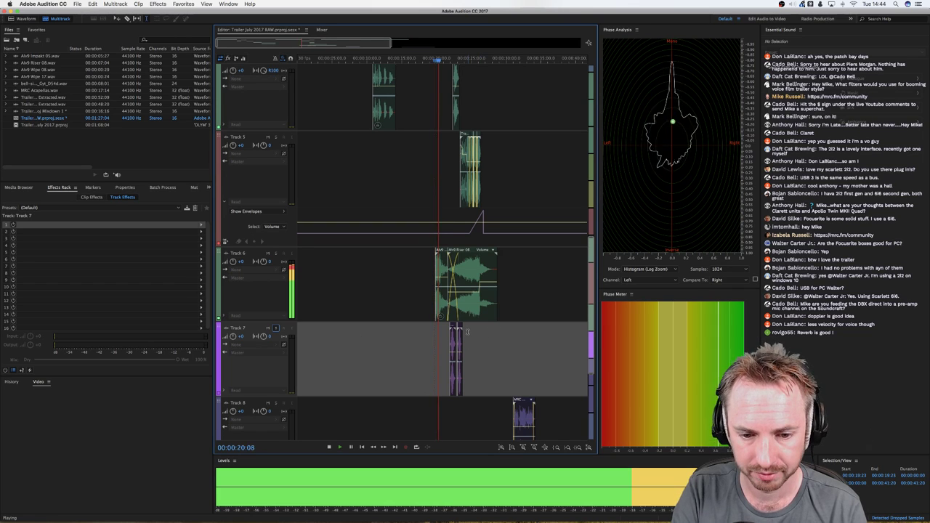
pyautogui.scroll(-1, 468, 332)
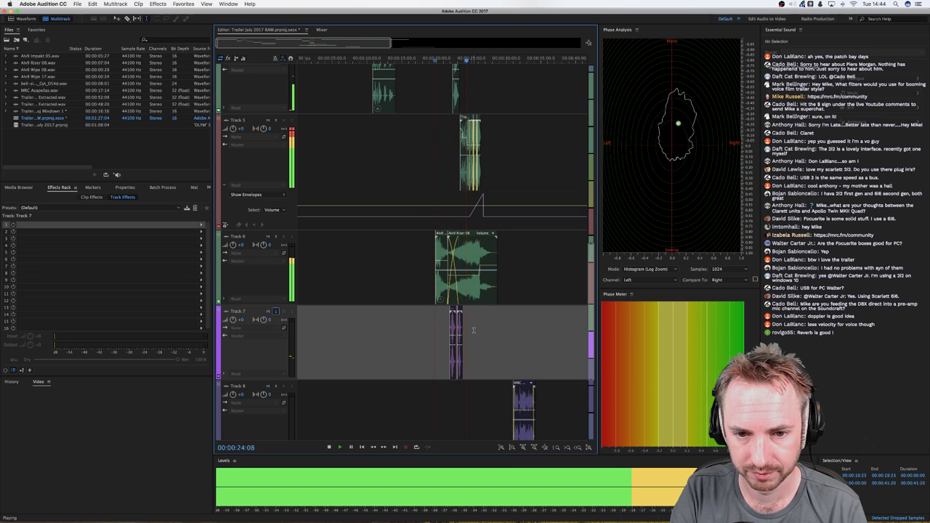
pyautogui.press('space')
# Step: Solo Audio 2 and play its second voice clip from 00:00:21:21
pyautogui.scroll(-5, 473, 330)
pyautogui.scroll(10, 473, 330)
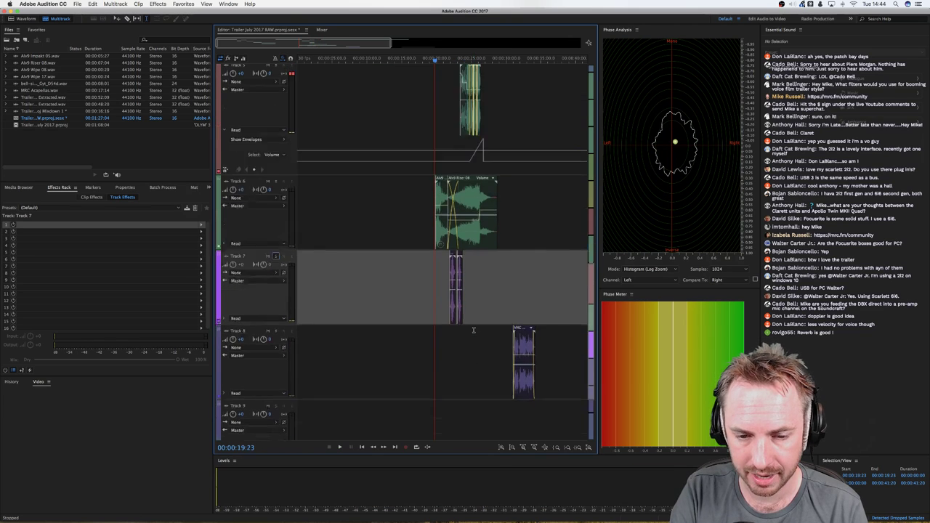
pyautogui.scroll(13, 473, 330)
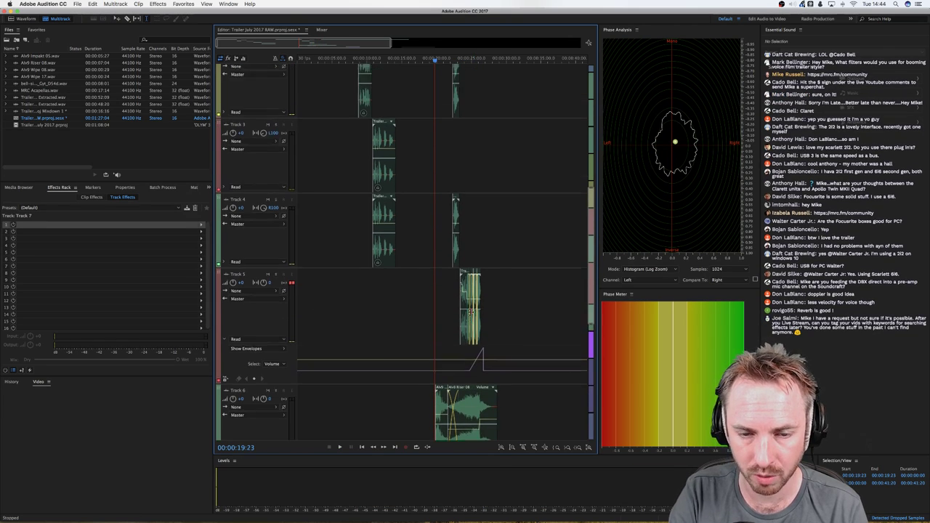
pyautogui.scroll(3, 470, 313)
pyautogui.scroll(-5, 470, 312)
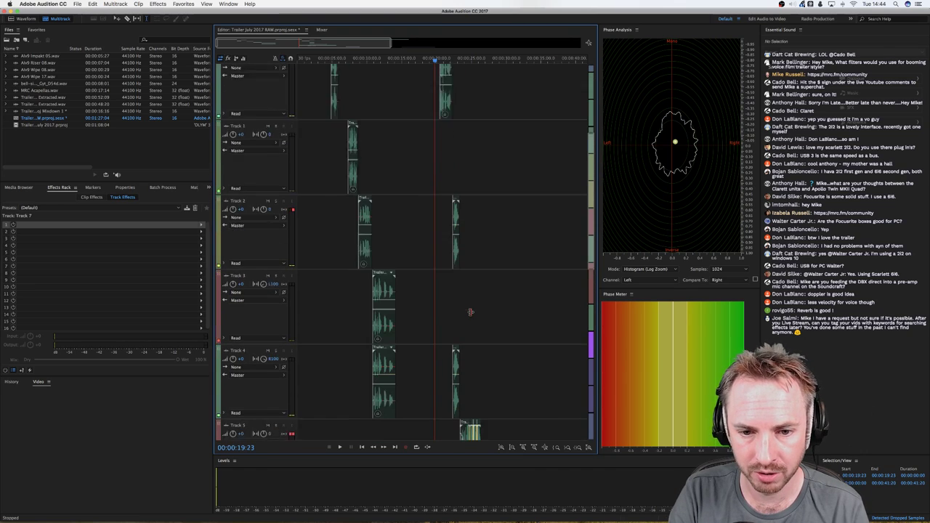
pyautogui.scroll(5, 470, 312)
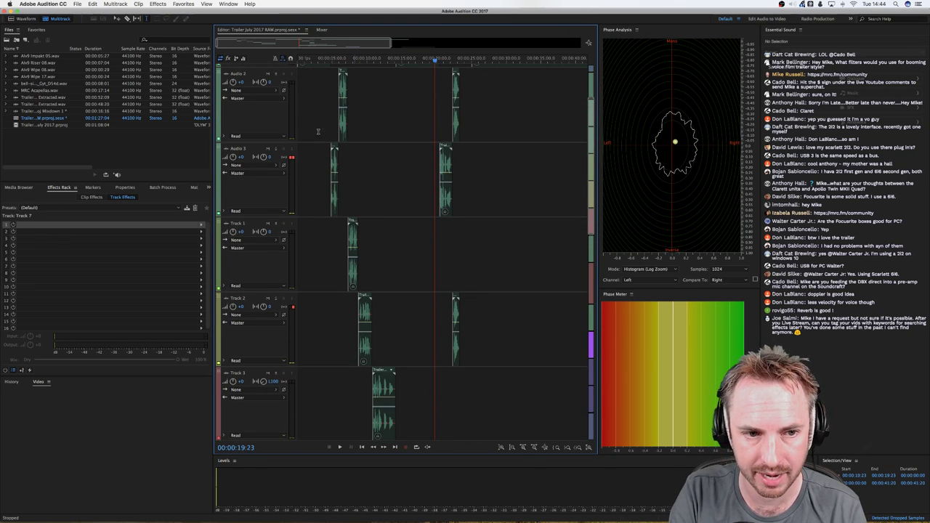
pyautogui.click(276, 75)
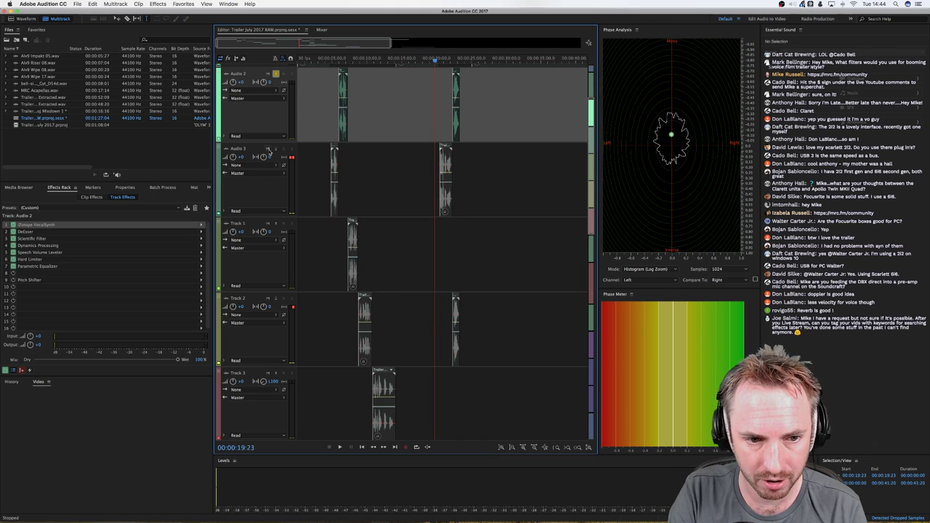
pyautogui.click(444, 123)
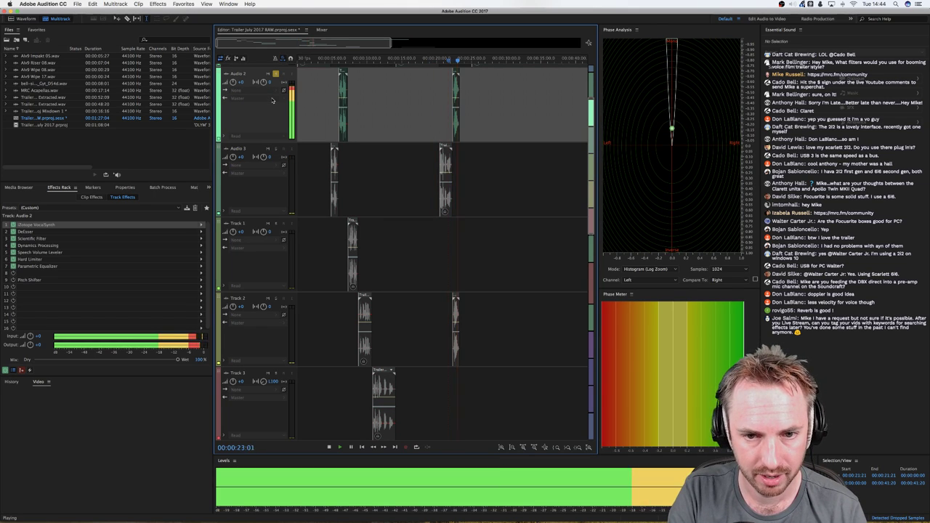
pyautogui.press('space')
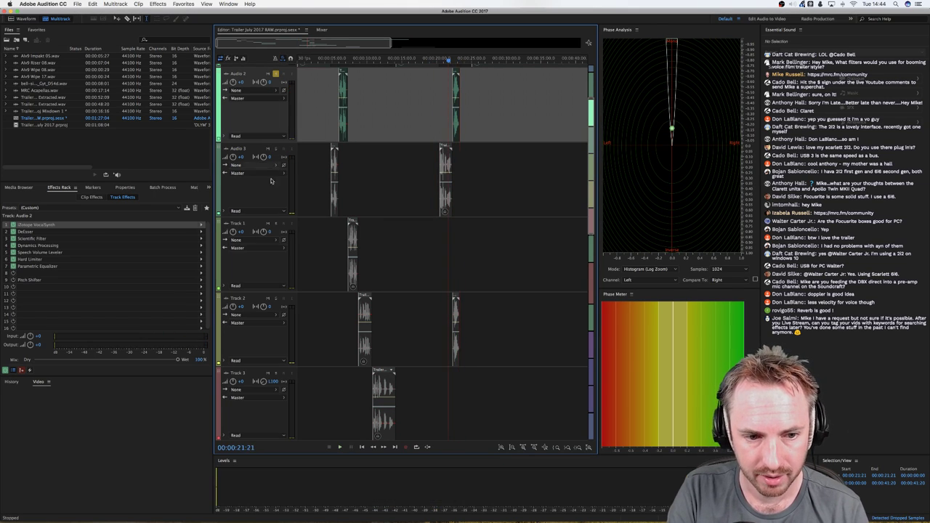
# Step: Switch the solo from Audio 2 to Track 2 and play its voice clip from 00:00:21:21
pyautogui.click(278, 300)
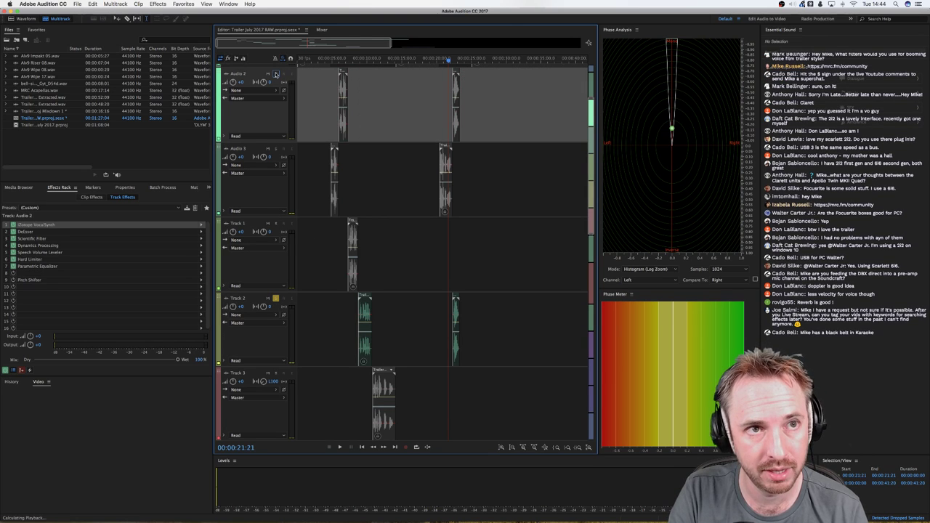
pyautogui.click(276, 74)
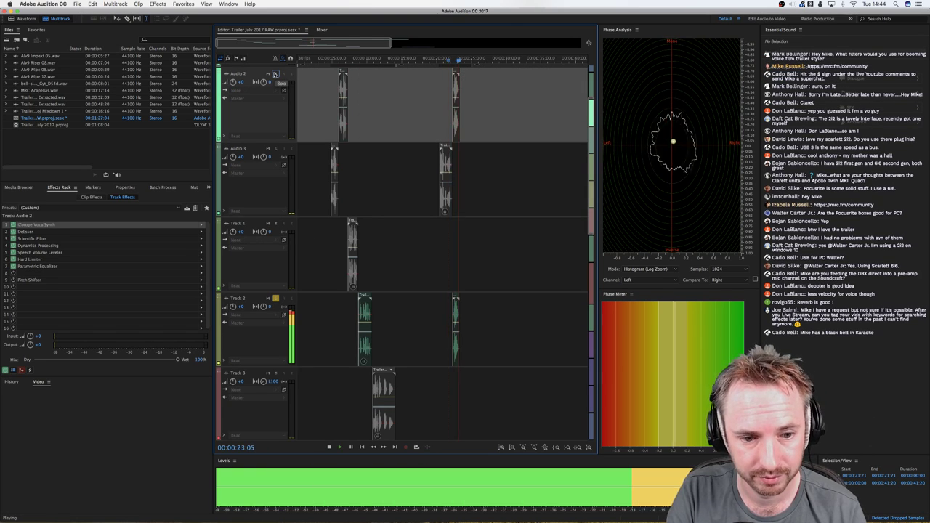
pyautogui.press('space')
# Step: Place the playhead at 00:00:21:18 on Track 2, review its Chorus settings, and clear the track's solo
pyautogui.scroll(-5, 347, 139)
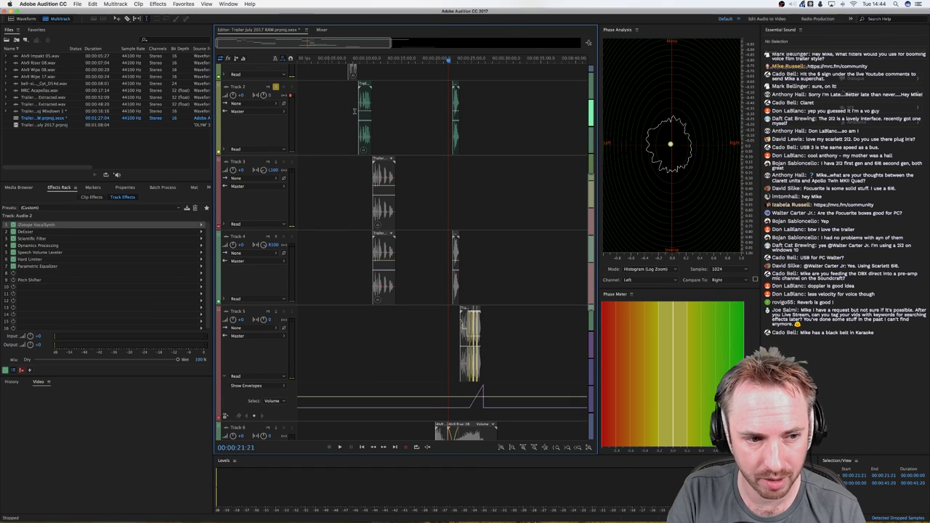
pyautogui.click(446, 146)
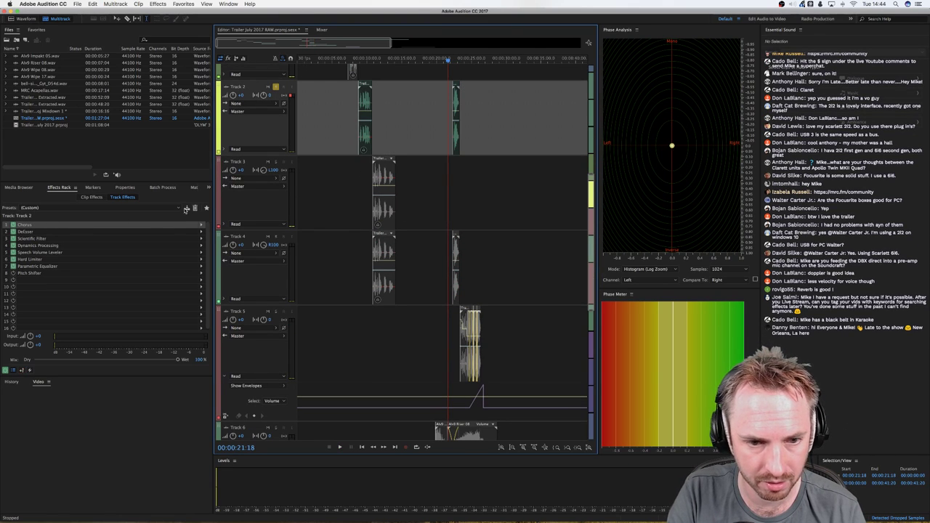
pyautogui.doubleClick(63, 225)
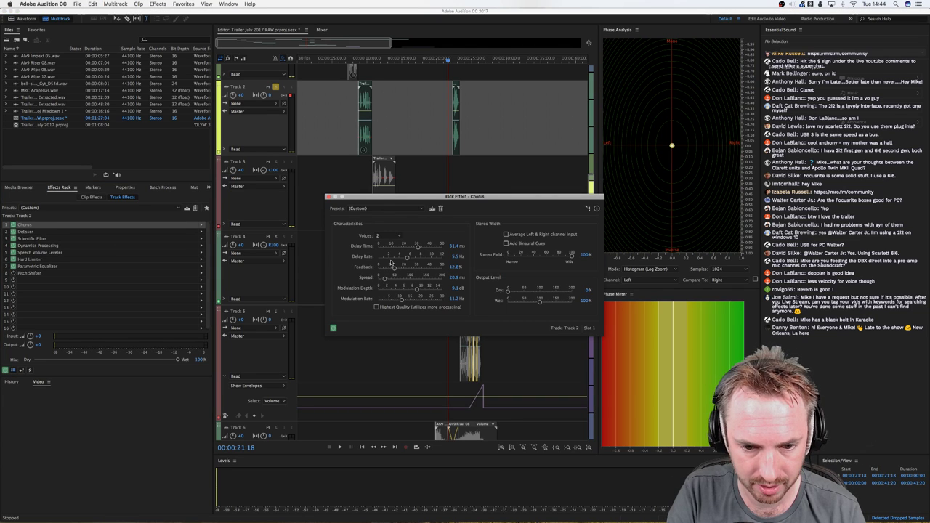
pyautogui.click(329, 198)
pyautogui.click(276, 86)
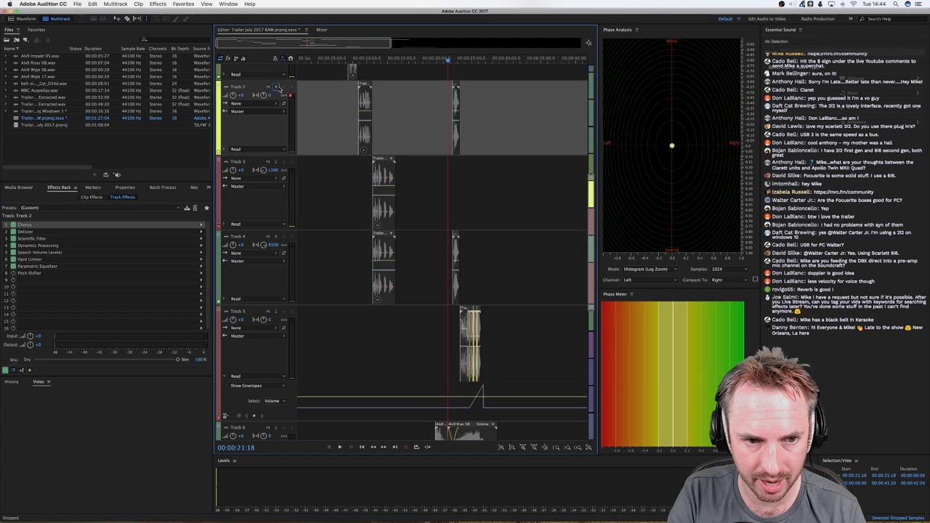
# Step: Solo Track 4 and briefly start playback from 00:00:21:18, then move the solo back to Track 2
pyautogui.click(276, 237)
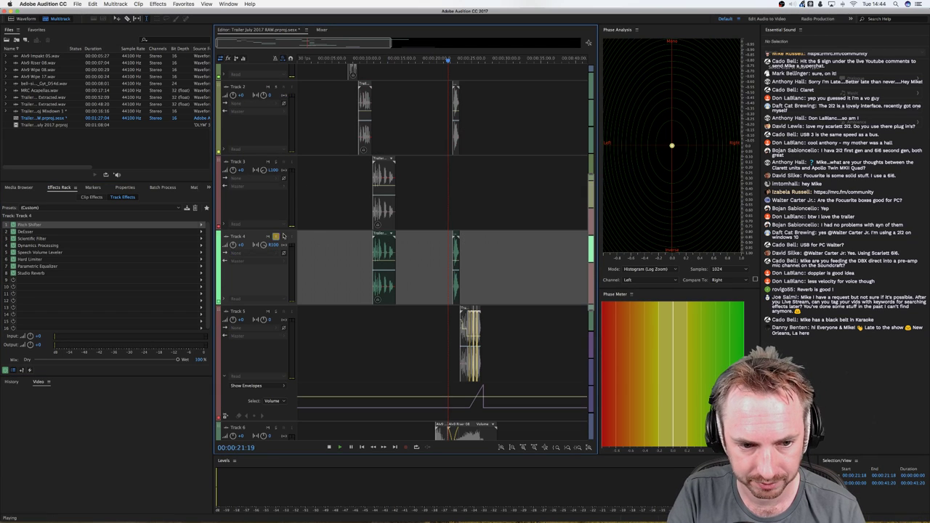
pyautogui.press('space')
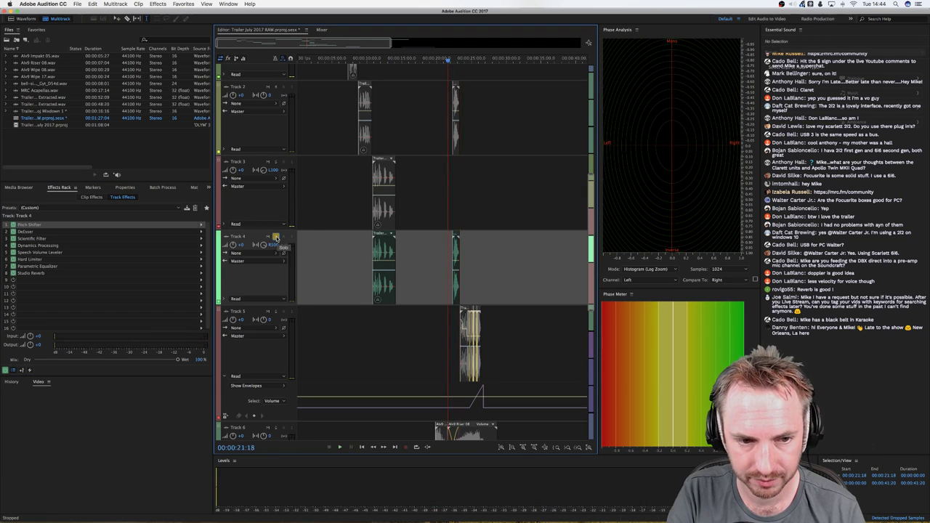
pyautogui.click(276, 87)
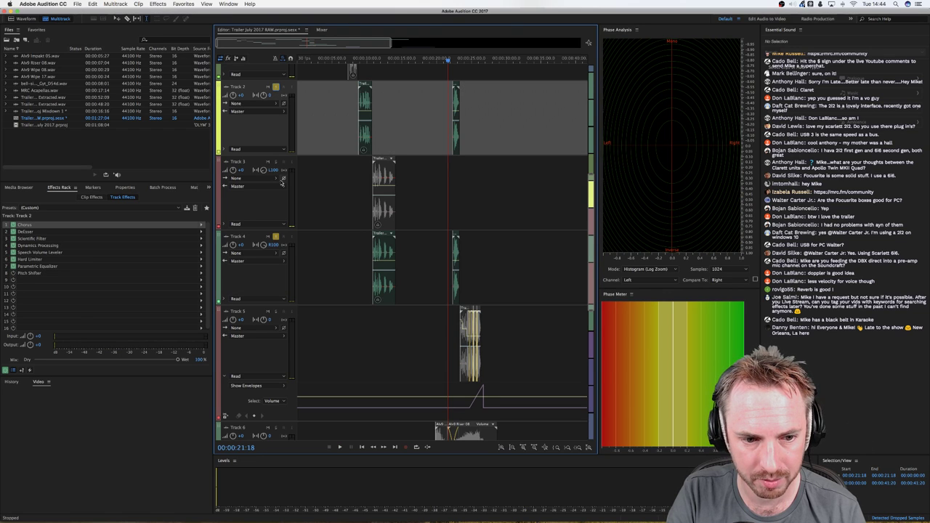
pyautogui.click(274, 234)
# Step: Clear Audio 2's solo, play Track 2 alone from 00:00:21:18, and clear Track 2's solo
pyautogui.scroll(5, 275, 234)
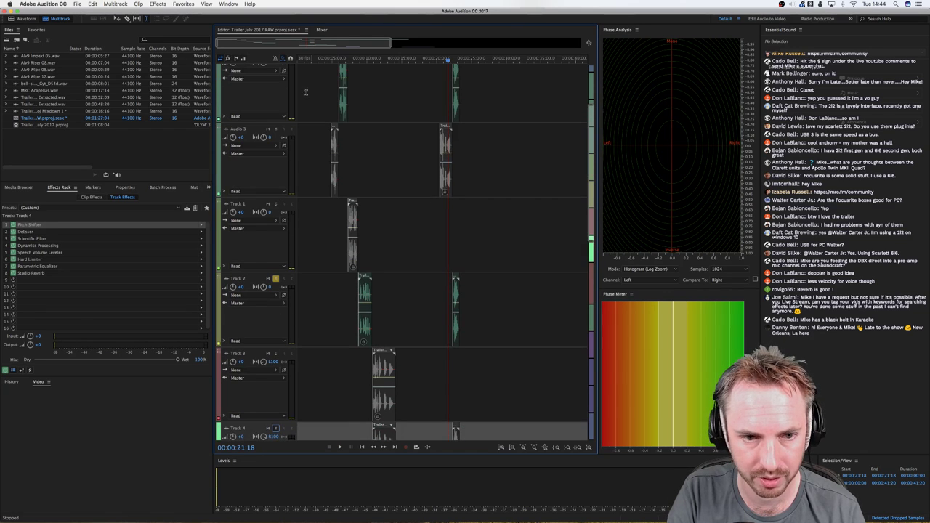
pyautogui.scroll(3, 278, 81)
pyautogui.click(276, 114)
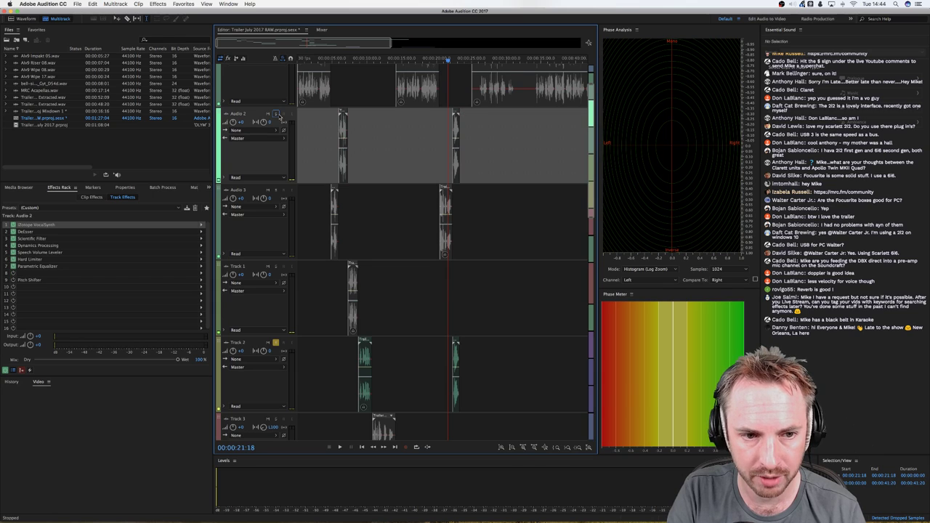
pyautogui.scroll(-2, 277, 146)
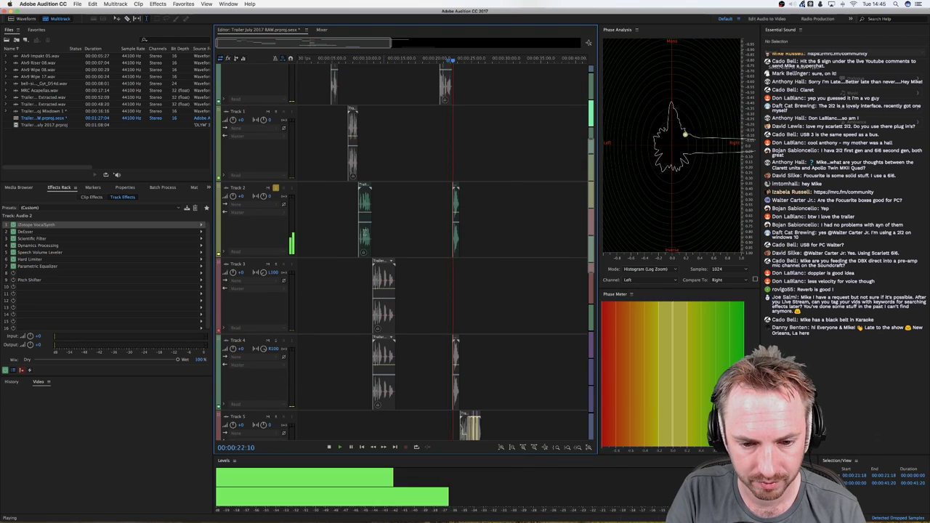
pyautogui.click(277, 189)
pyautogui.press('space')
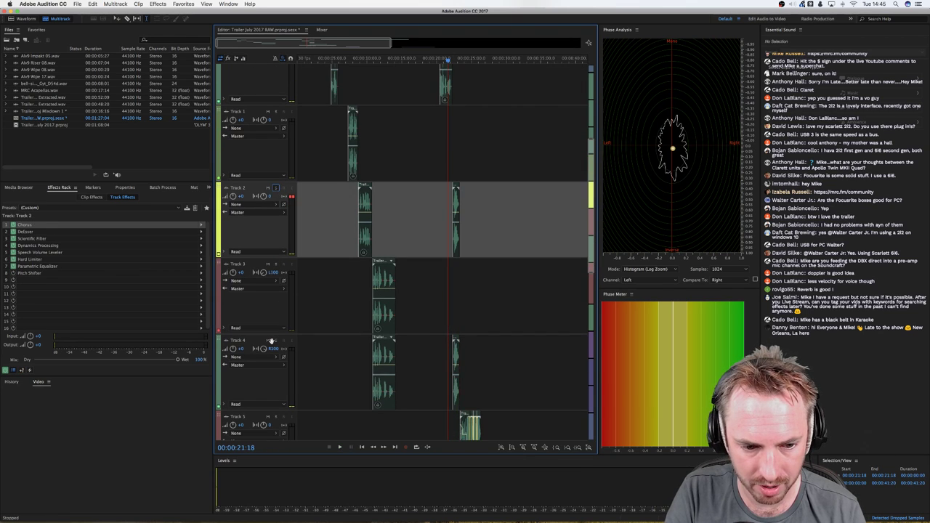
# Step: Solo Track 4, play its pitch-shifted voice clip from 00:00:21:18, and clear the solo
pyautogui.click(275, 341)
pyautogui.press('space')
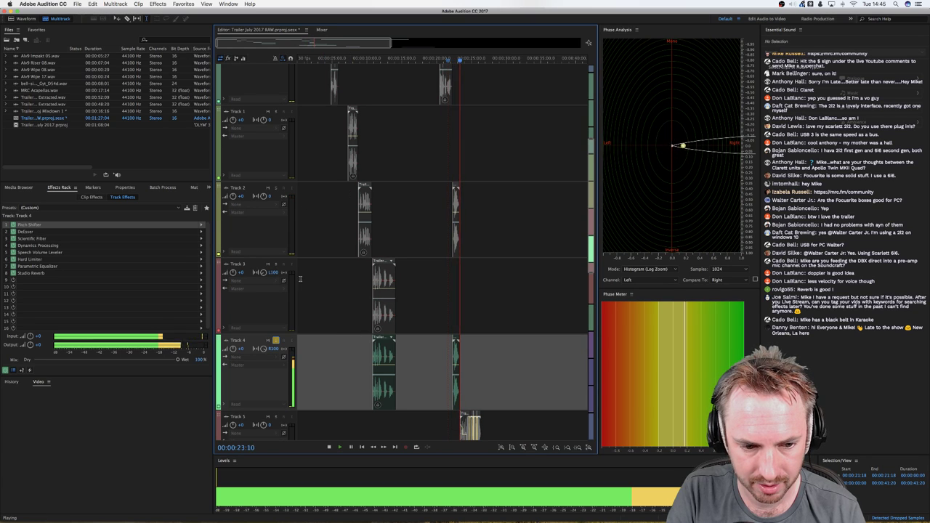
pyautogui.press('space')
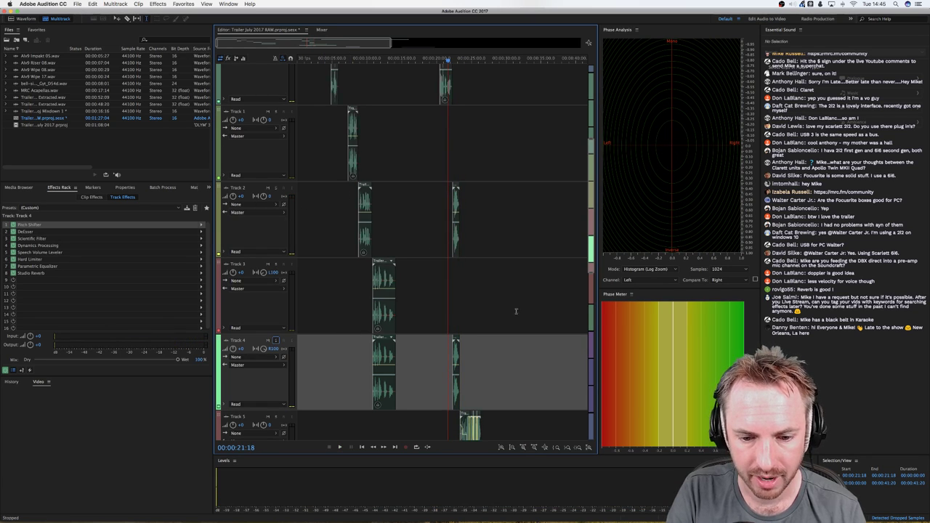
# Step: Review which automation envelopes Track 5 offers, close the list, and place the playhead at 00:00:22:09
pyautogui.scroll(-8, 515, 311)
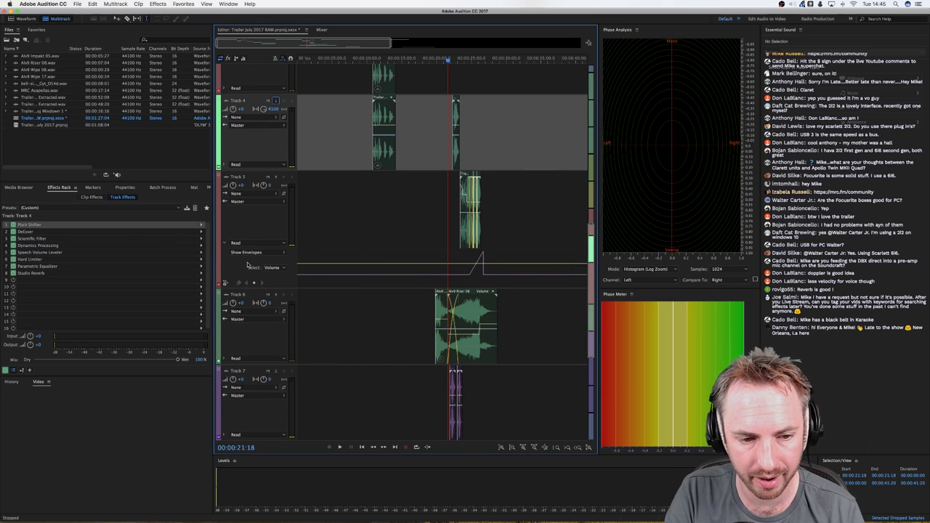
pyautogui.click(247, 252)
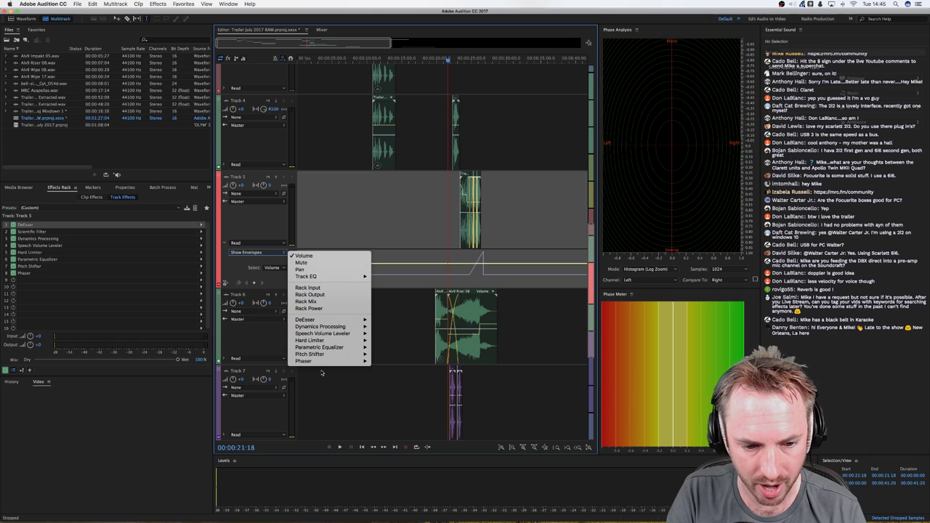
pyautogui.click(432, 230)
pyautogui.click(452, 225)
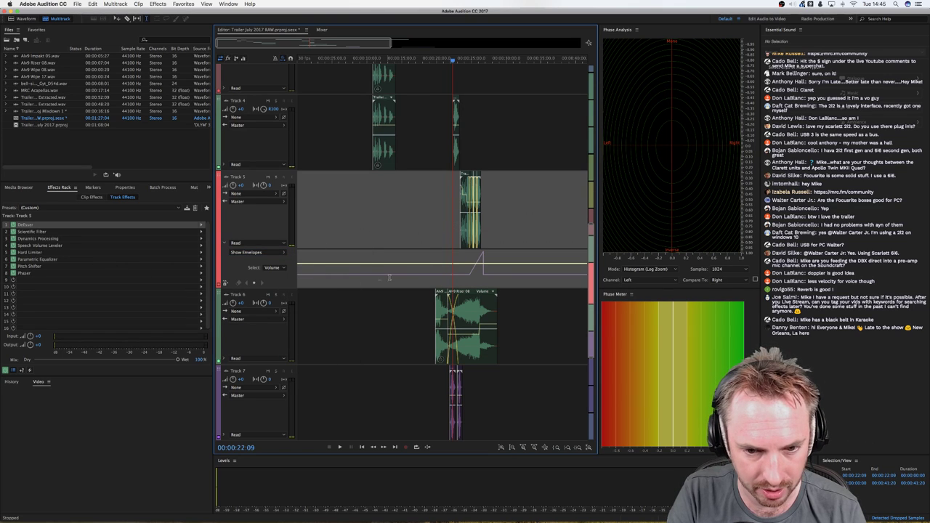
pyautogui.press('Left')
# Step: Place the playhead at 00:00:24:24 and select Track 5's Pitch Shifter: Transpose Ratio envelope
pyautogui.click(470, 274)
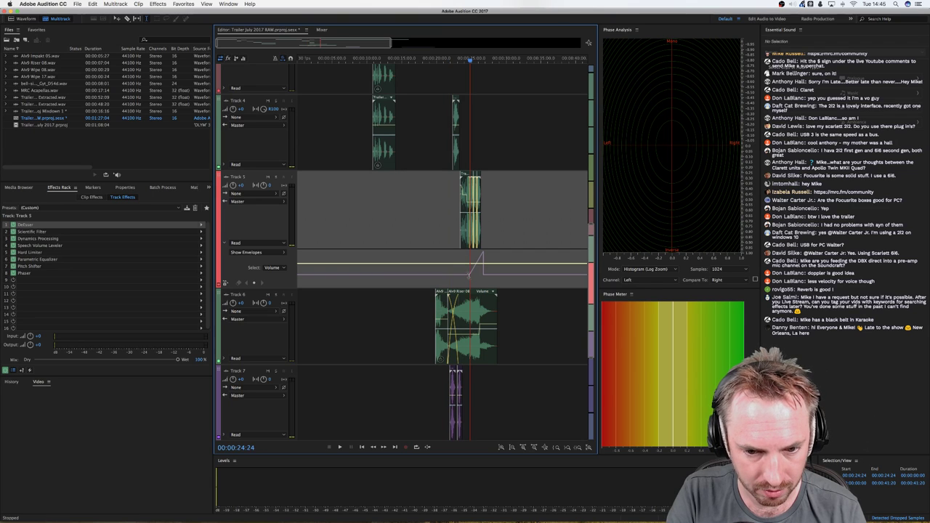
pyautogui.click(468, 273)
pyautogui.click(273, 268)
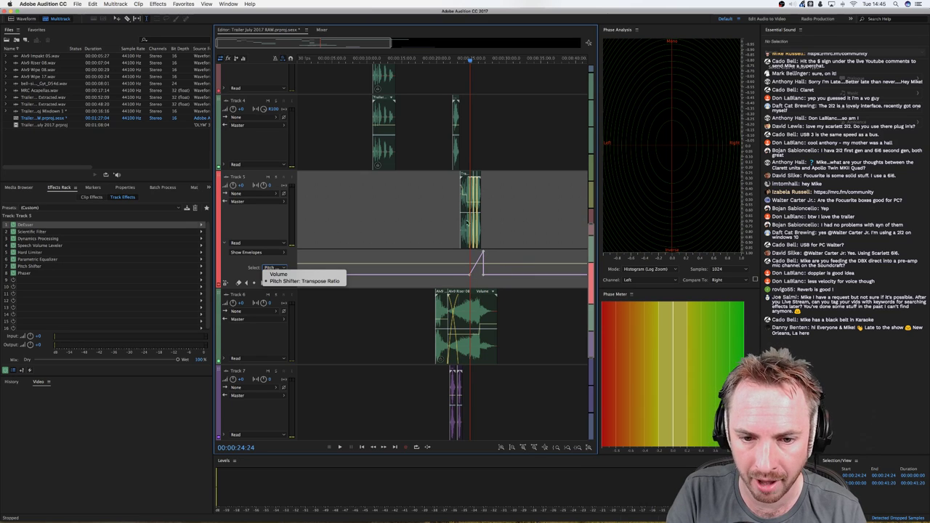
# Step: Play from 00:00:24:07 through Track 5's pitch ramp and place the playhead at 00:00:27:09, just past its peak
pyautogui.click(464, 156)
pyautogui.click(465, 150)
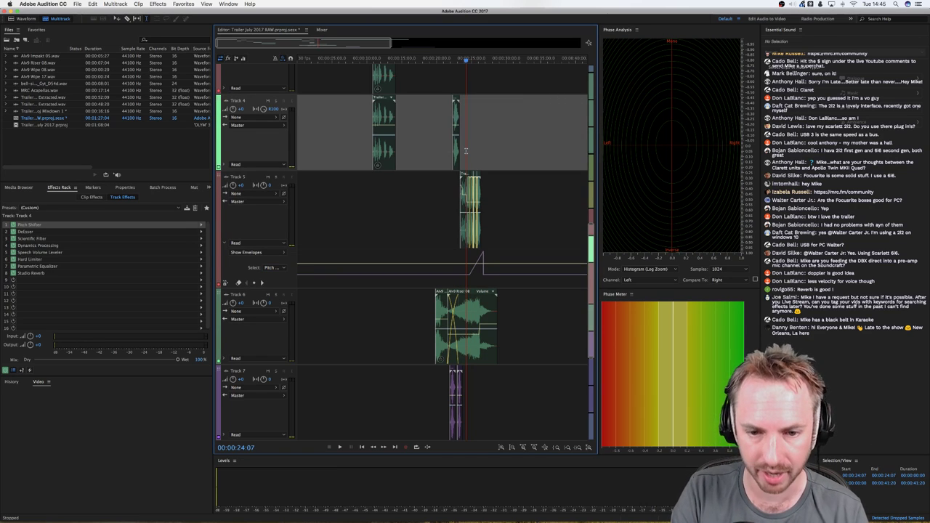
pyautogui.click(486, 253)
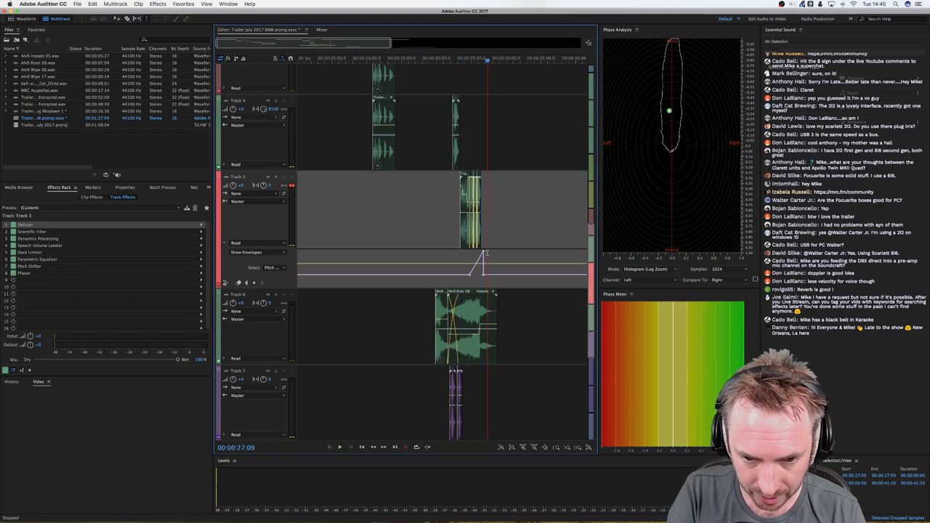
# Step: Lower the peak keyframe of Track 5's Transpose Ratio envelope to 0.500 and play the result from 00:00:24:04
pyautogui.moveTo(483, 258); pyautogui.dragTo(485, 296)
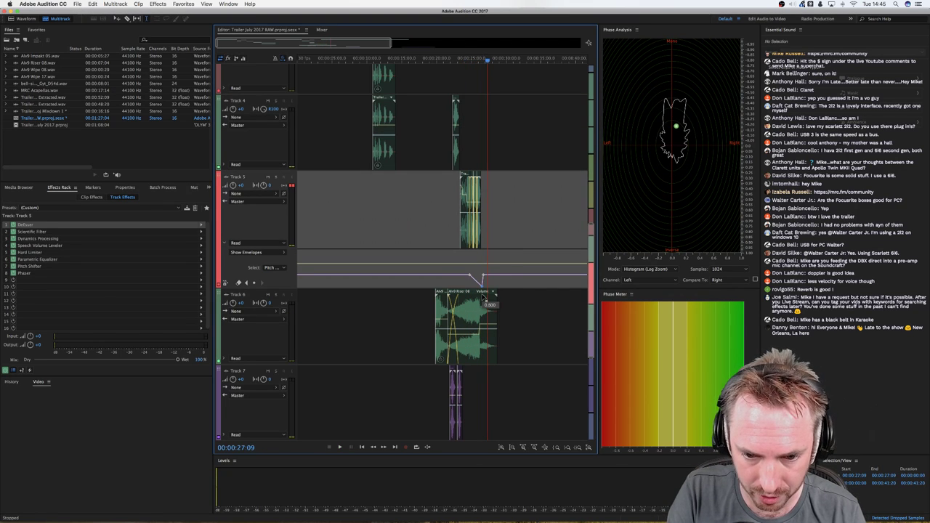
pyautogui.click(465, 151)
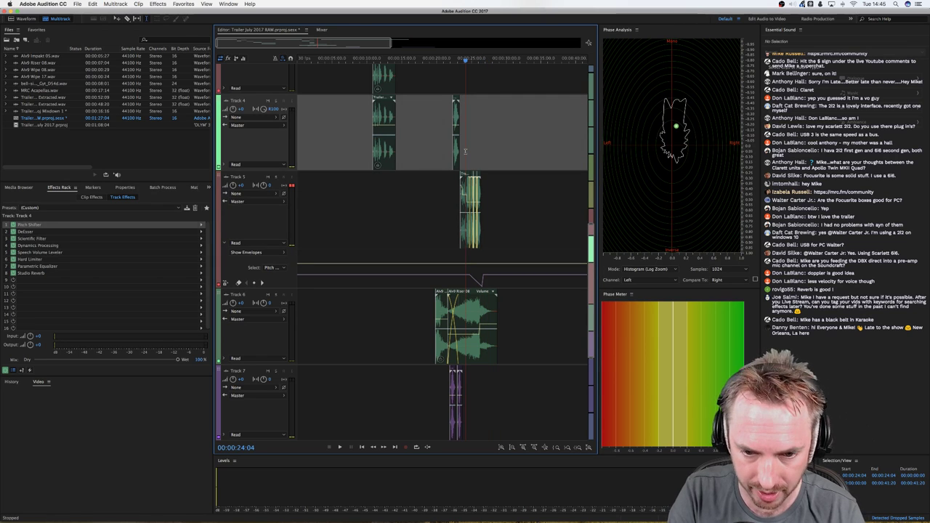
pyautogui.press('space')
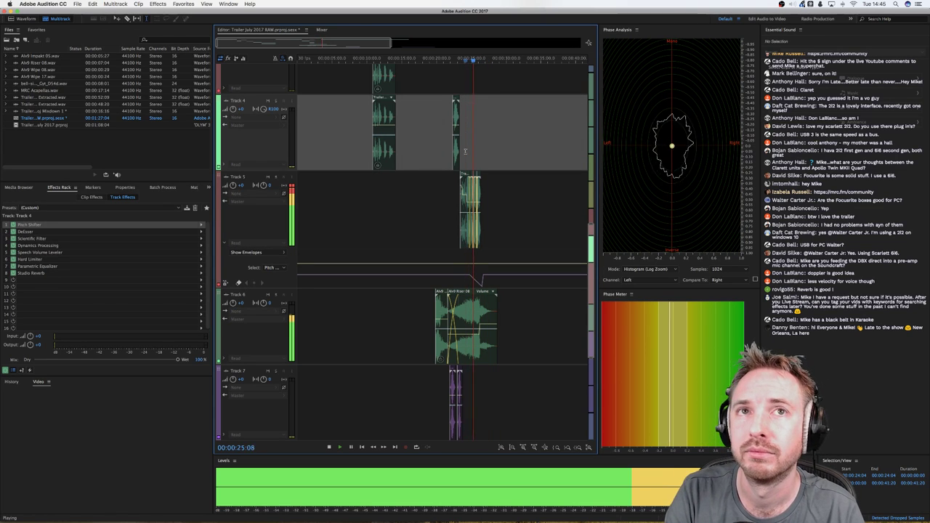
pyautogui.press('space')
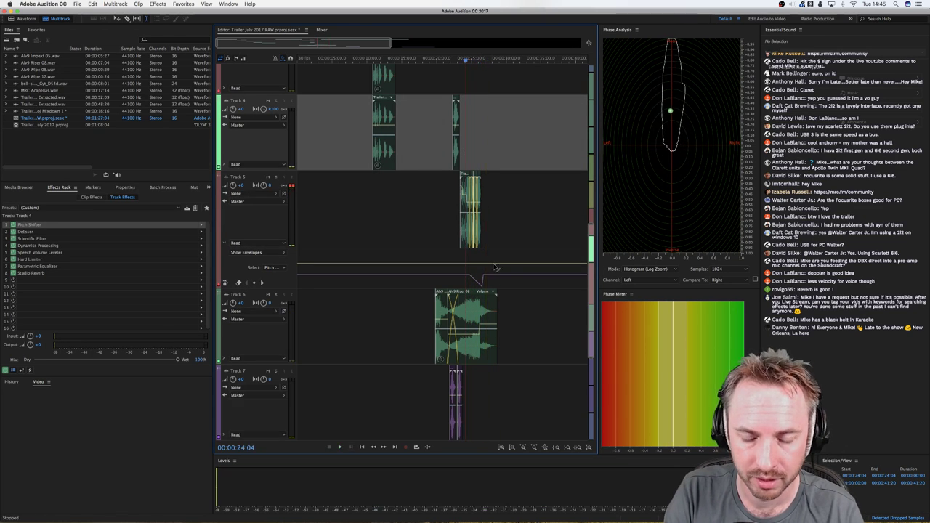
# Step: Play the mix from 00:00:26:09 through Track 8's vocal clip, and replay that clip from 00:00:31:06
pyautogui.scroll(5, 502, 273)
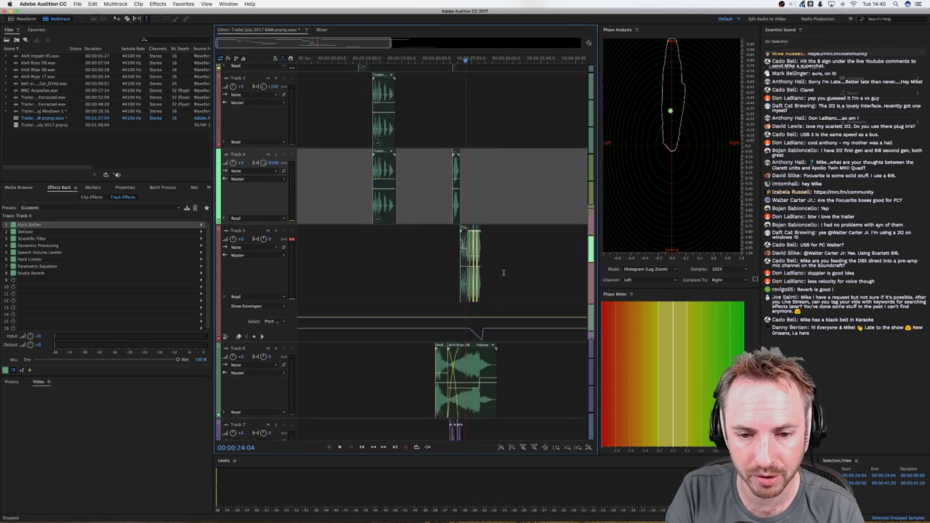
pyautogui.scroll(10, 502, 274)
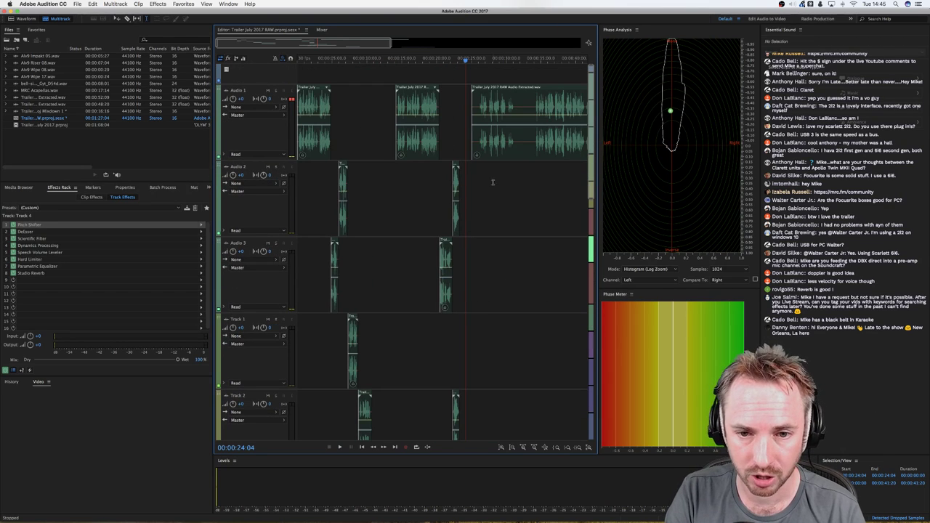
pyautogui.click(480, 182)
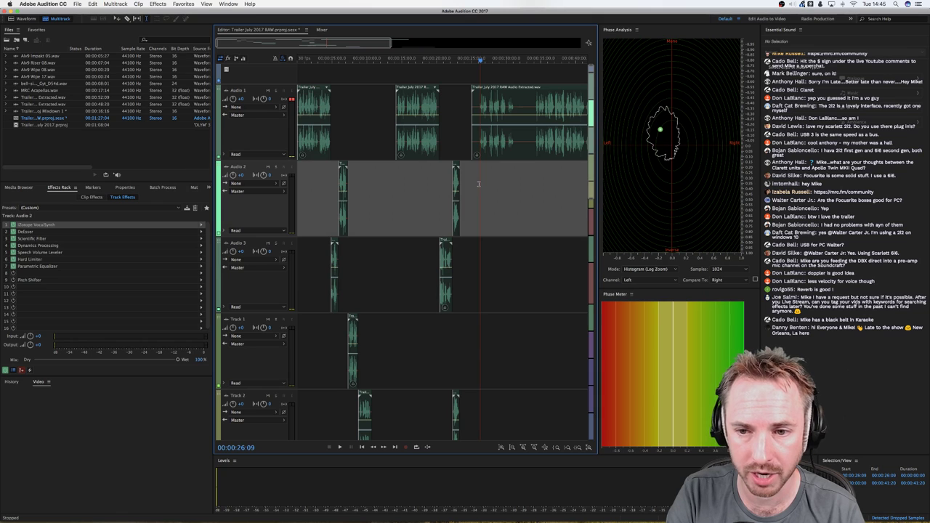
pyautogui.press('space')
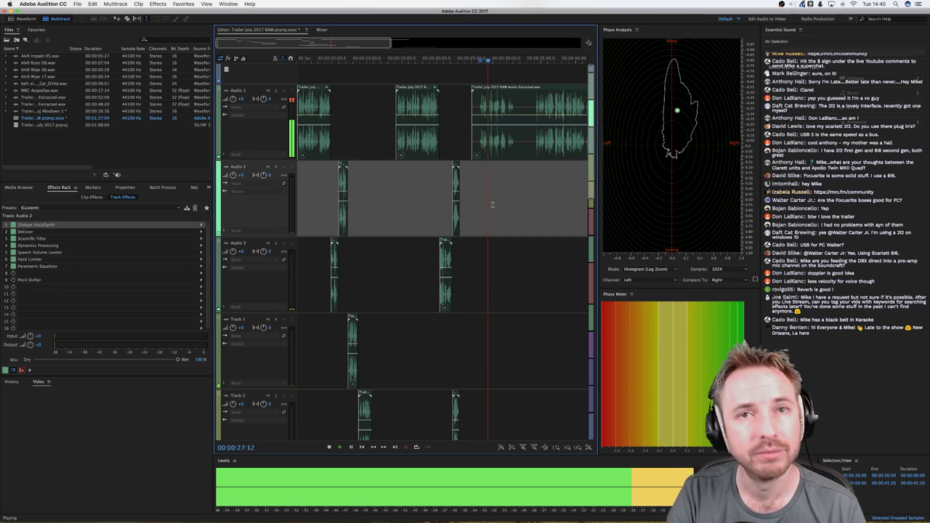
pyautogui.scroll(-8, 515, 203)
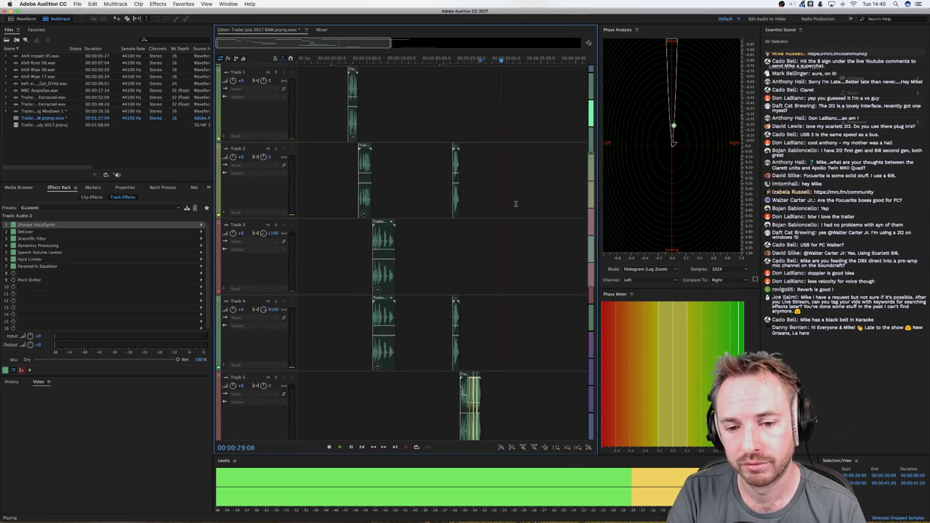
pyautogui.scroll(-10, 515, 203)
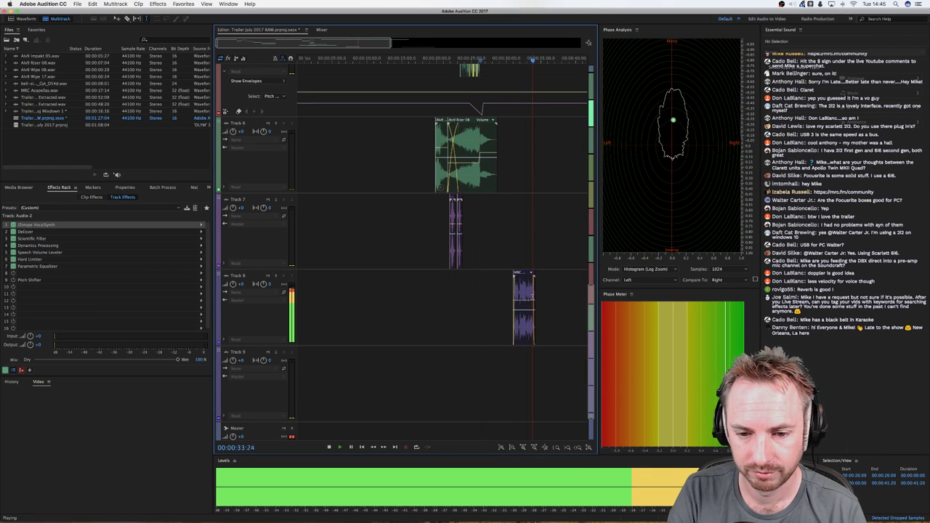
pyautogui.press('space')
pyautogui.click(514, 255)
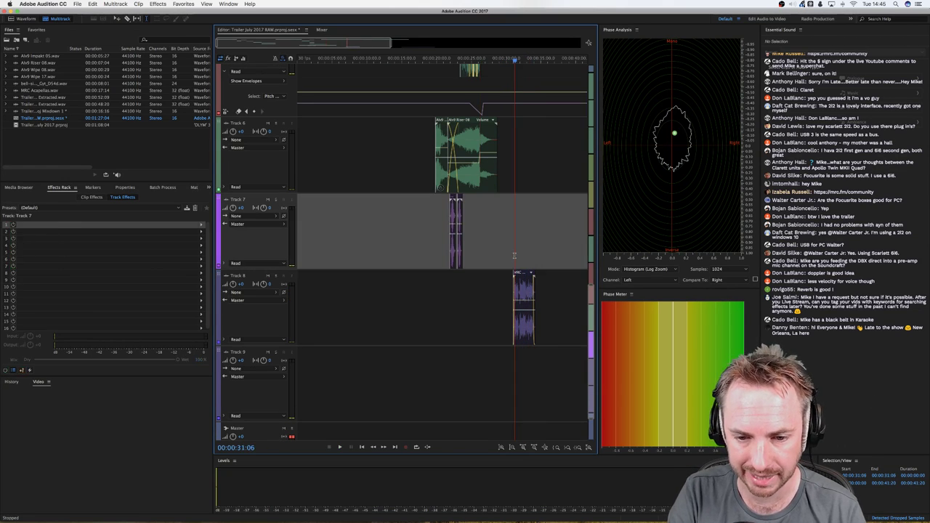
pyautogui.press('space')
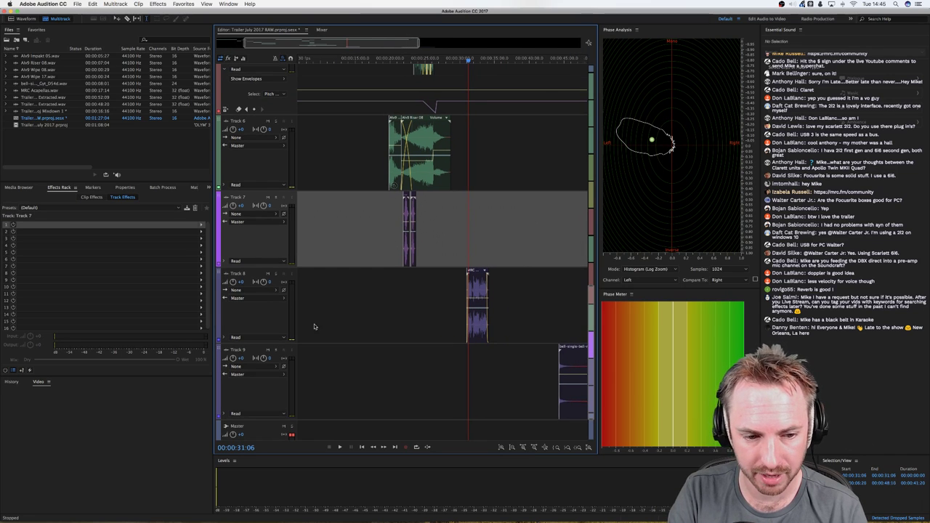
# Step: Extend the end of Track 8's MRC Acapellas clip to take in more audio, and play the track soloed from 00:00:31:06
pyautogui.scroll(5, 505, 275)
pyautogui.scroll(2, 501, 276)
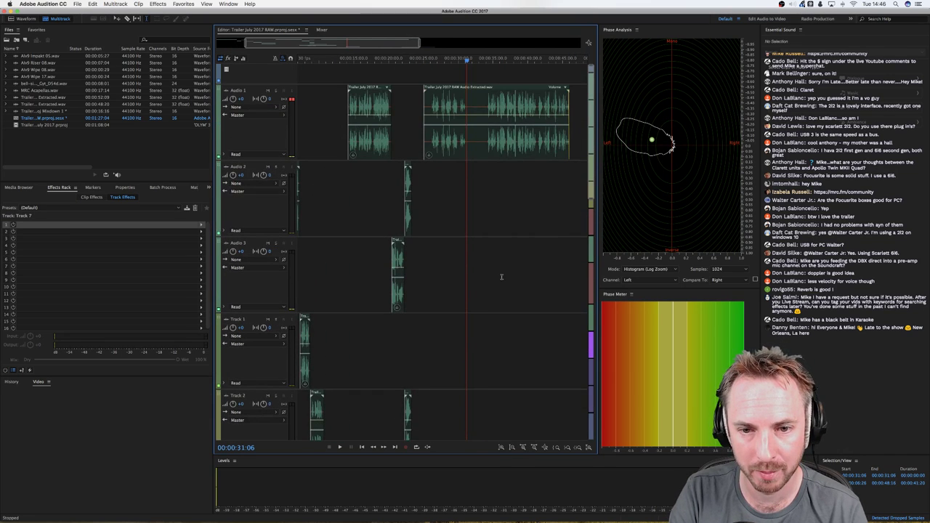
pyautogui.scroll(-7, 489, 259)
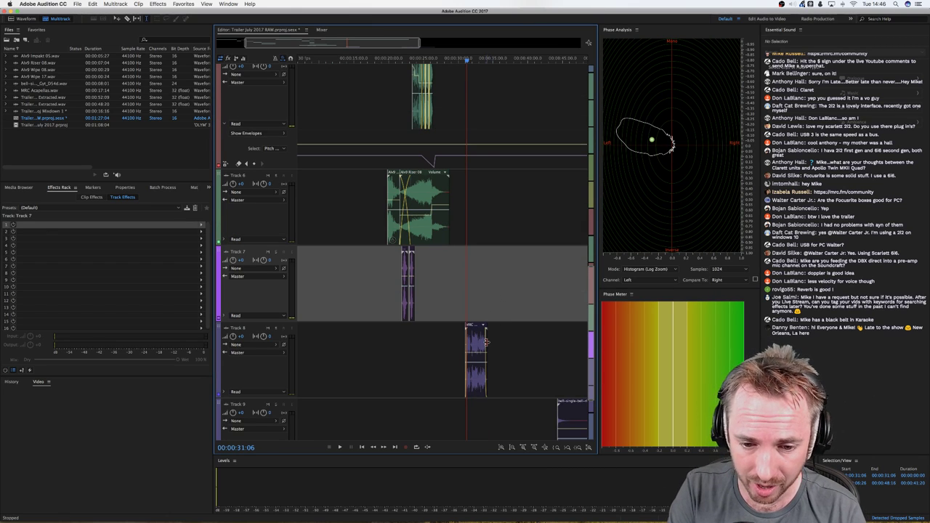
pyautogui.moveTo(486, 342); pyautogui.dragTo(517, 344)
pyautogui.click(495, 346)
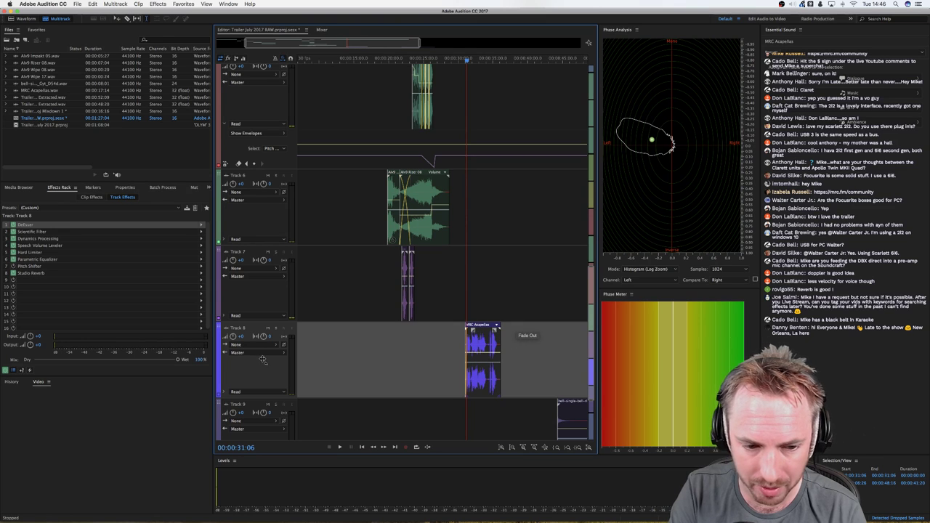
pyautogui.click(275, 327)
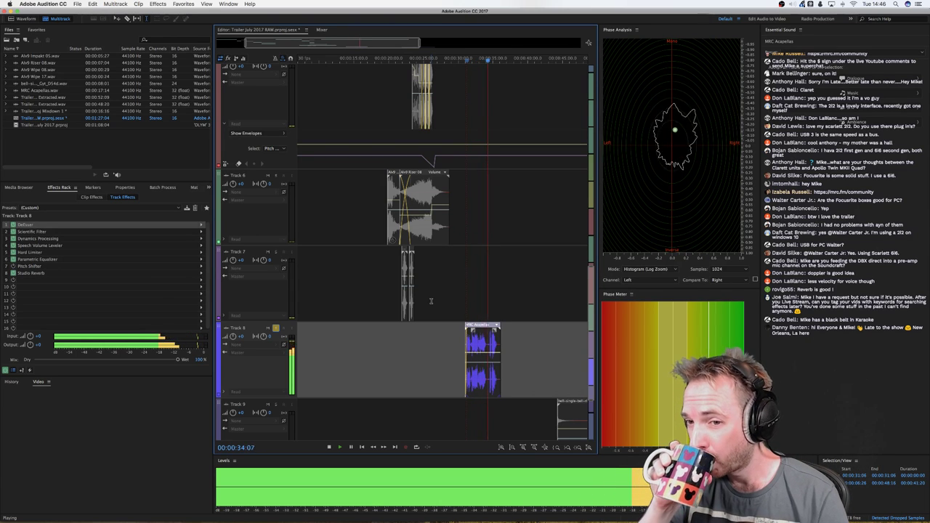
pyautogui.press('space')
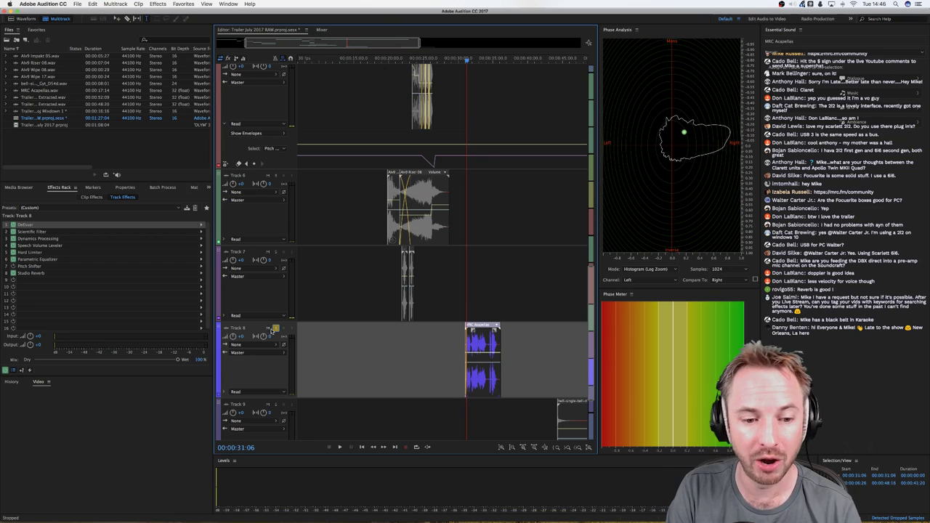
# Step: Clear Track 8's solo, time-stretch the MRC Acapellas clip to about 70.9% of its length, and play it
pyautogui.click(501, 333)
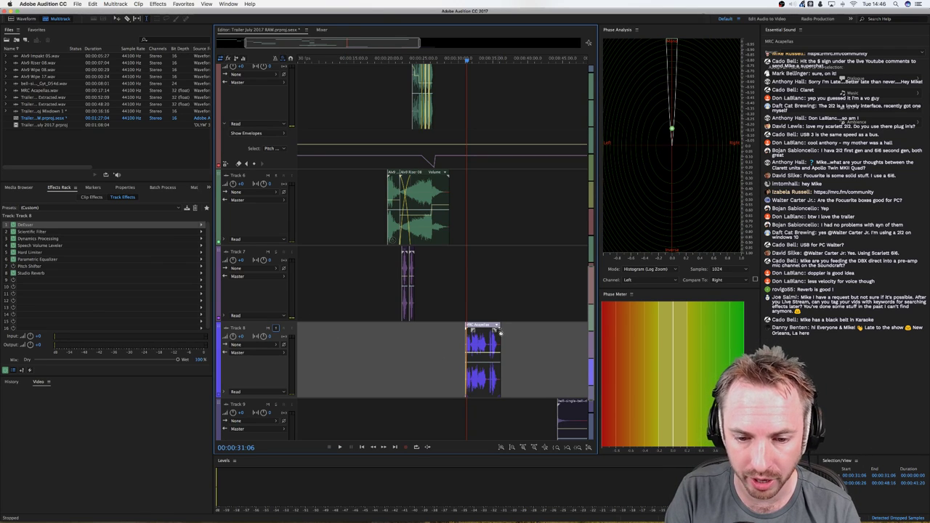
pyautogui.moveTo(501, 332); pyautogui.dragTo(491, 334)
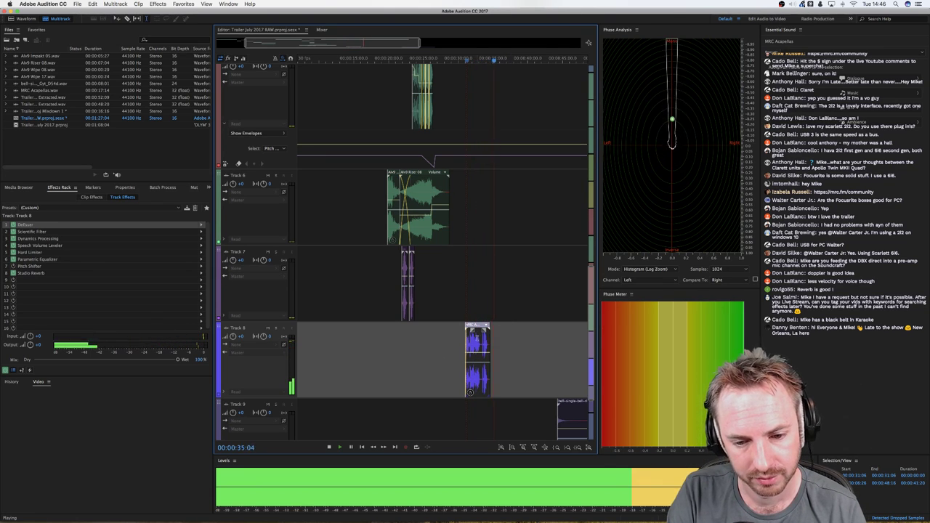
pyautogui.press('space')
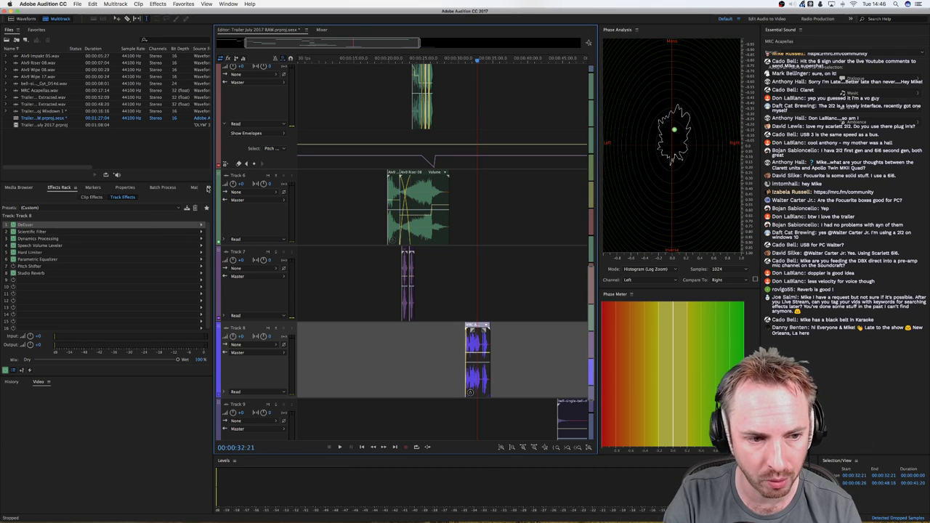
# Step: Set the MRC Acapellas clip's stretch mode to Rendered (High Quality) and play it from 00:00:30:22
pyautogui.click(131, 188)
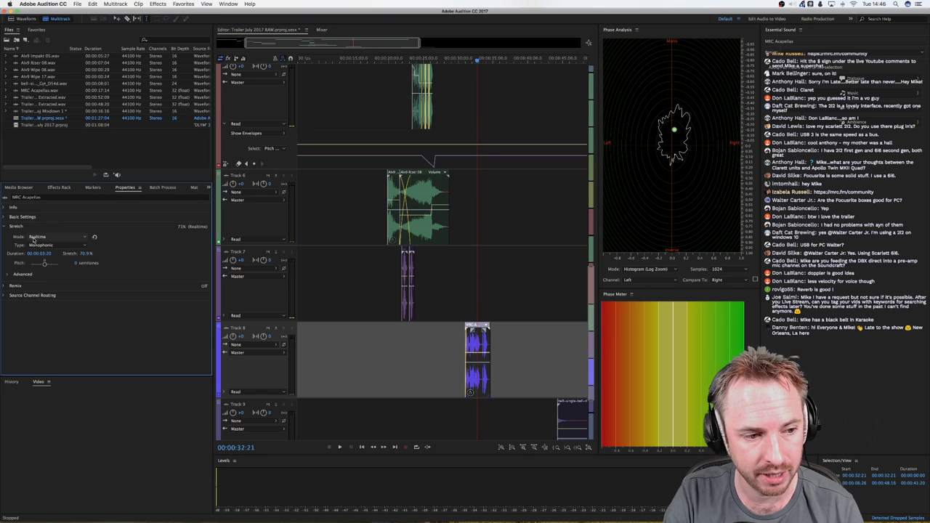
pyautogui.click(37, 237)
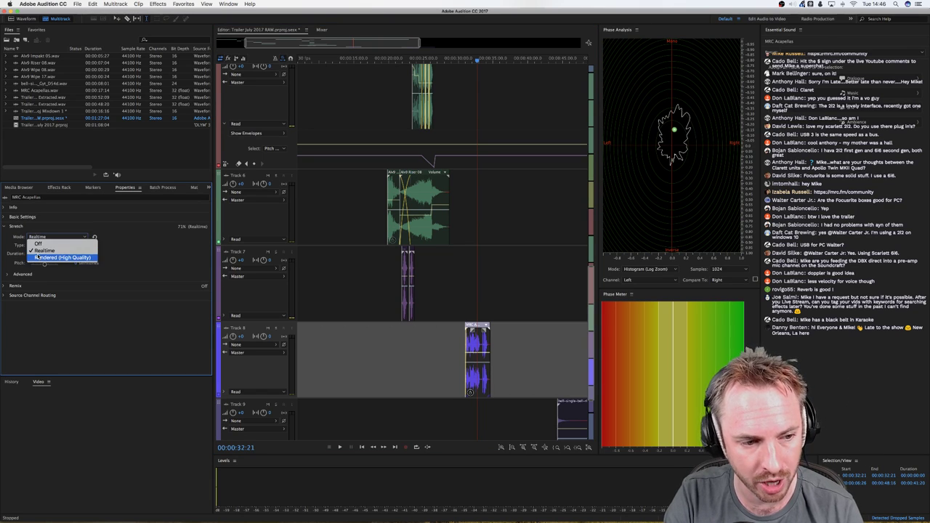
pyautogui.click(37, 257)
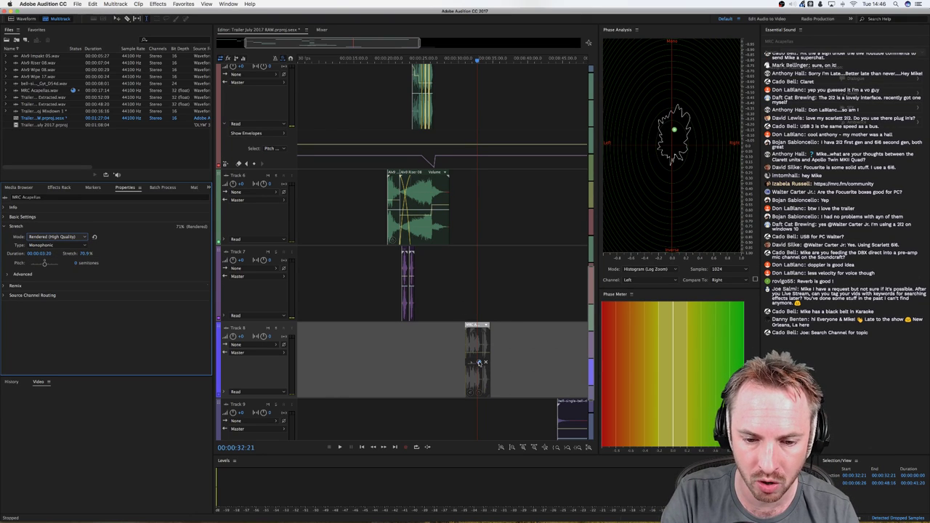
pyautogui.press('space')
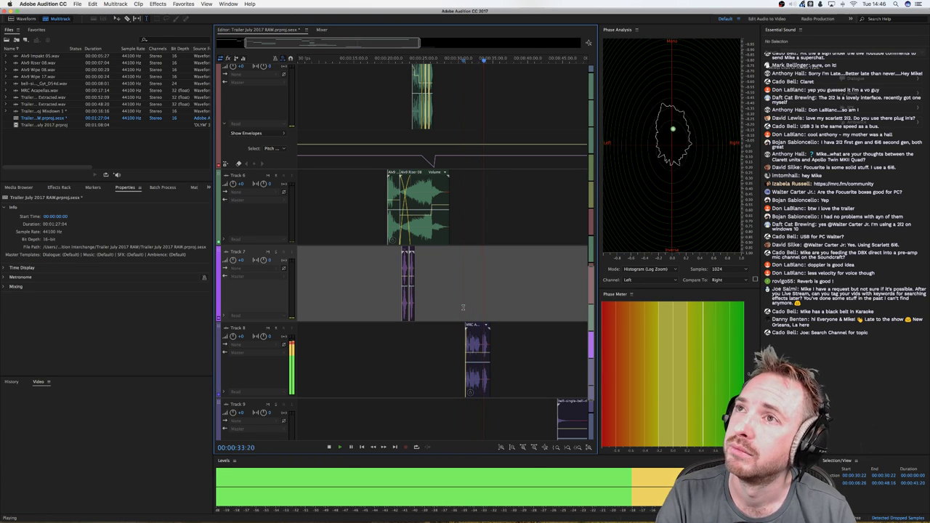
pyautogui.press('space')
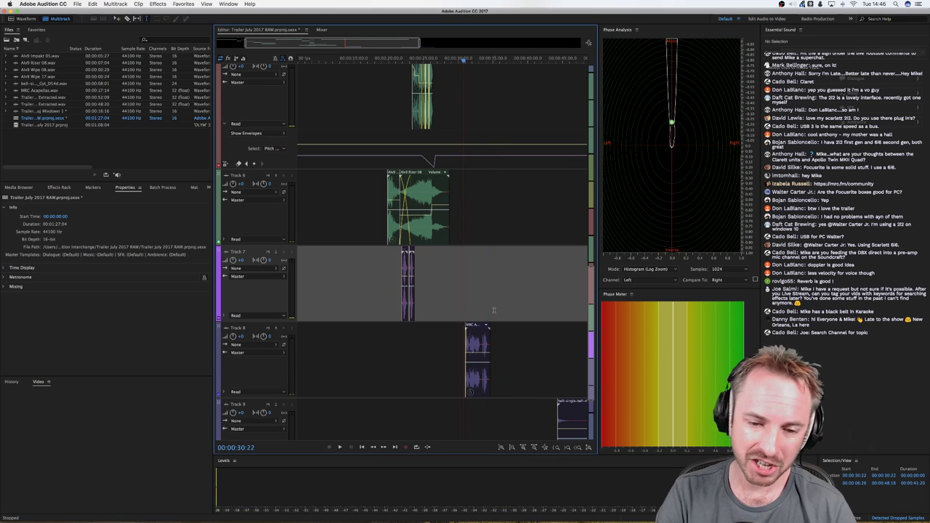
pyautogui.scroll(6, 506, 315)
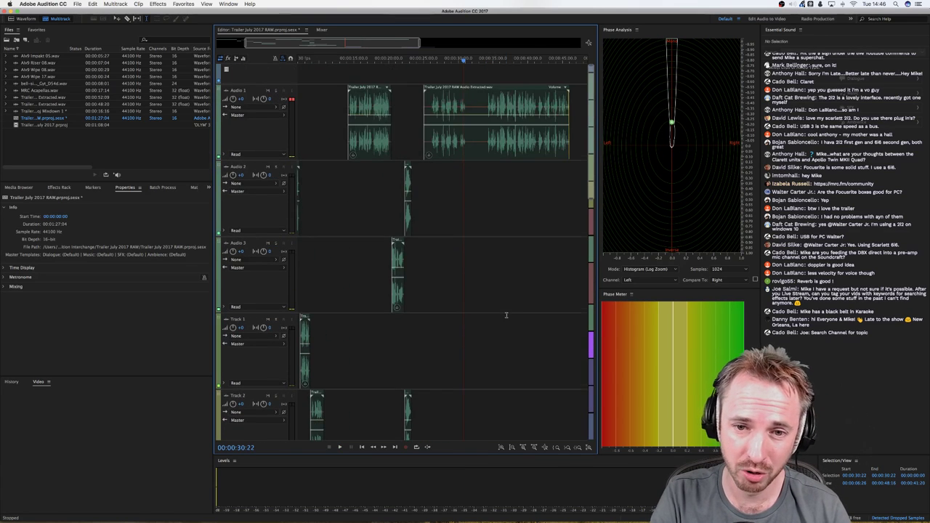
pyautogui.scroll(5, 507, 315)
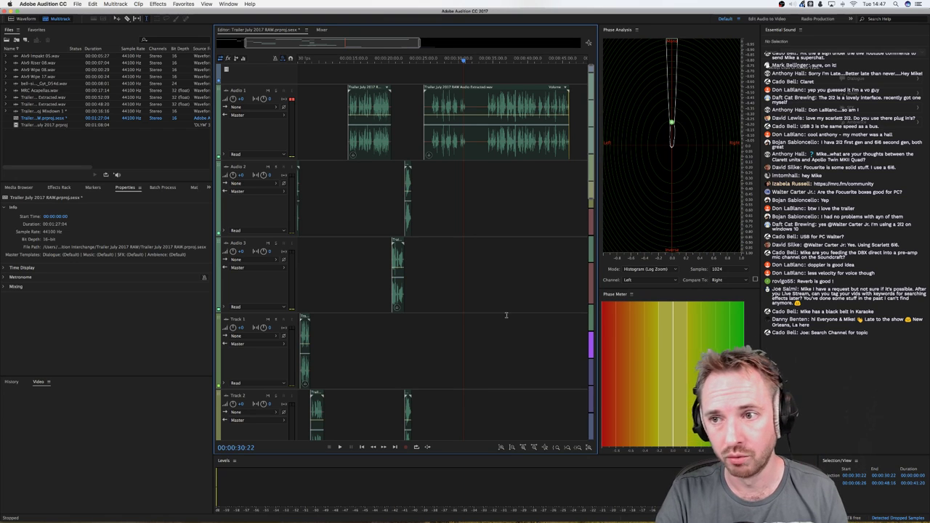
pyautogui.scroll(-5, 506, 315)
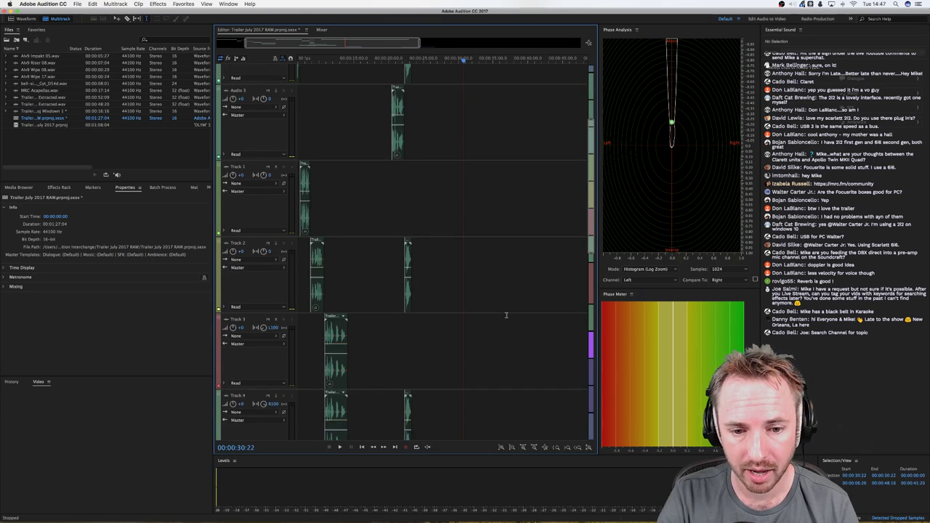
pyautogui.scroll(5, 506, 314)
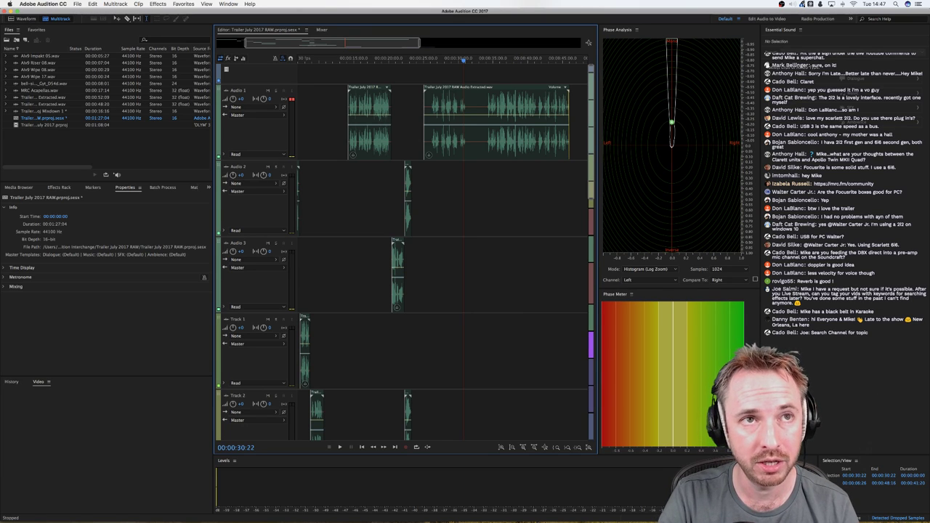
# Step: Switch to Chrome's Music Radio Creative community page, load the new or updated topics, and look through the latest list
pyautogui.click(276, 507)
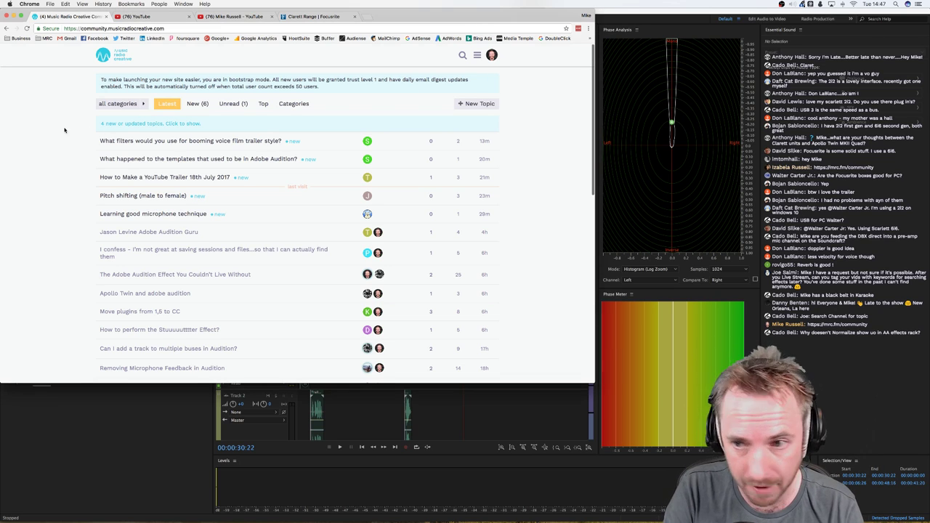
pyautogui.click(131, 124)
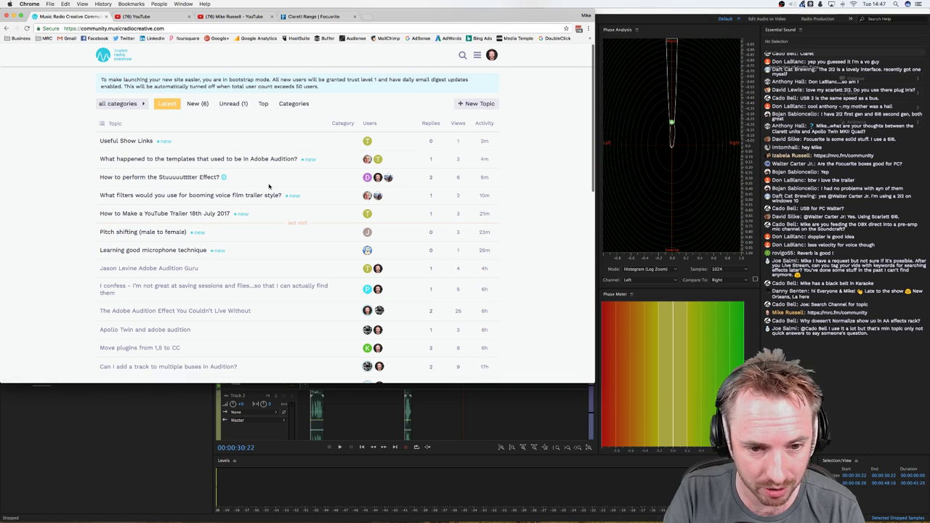
pyautogui.scroll(-5, 271, 220)
pyautogui.scroll(5, 269, 186)
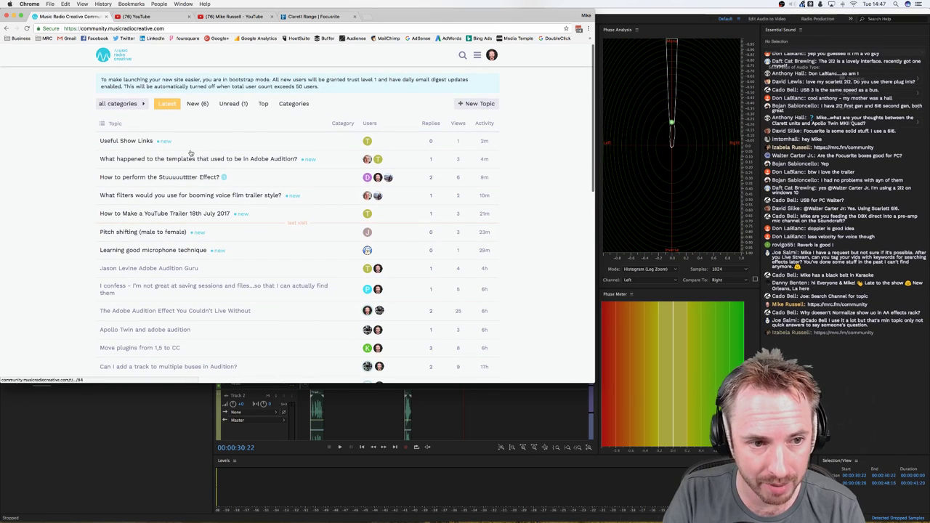
# Step: Review the community's Users list for the week and return to the community home page
pyautogui.click(477, 56)
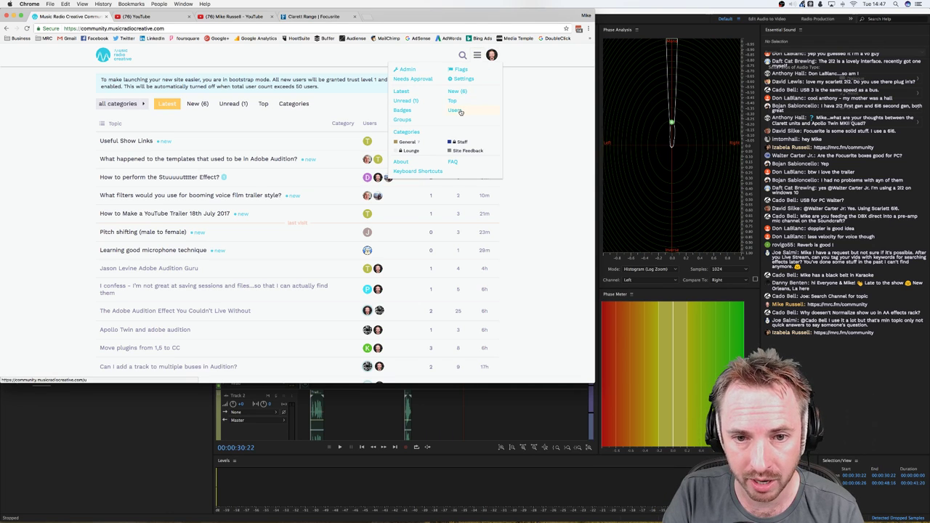
pyautogui.click(455, 111)
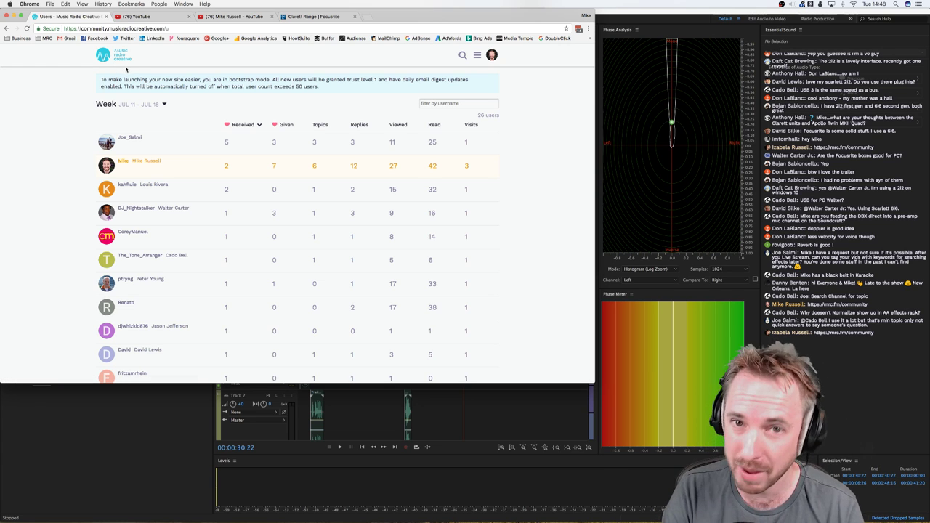
pyautogui.click(116, 57)
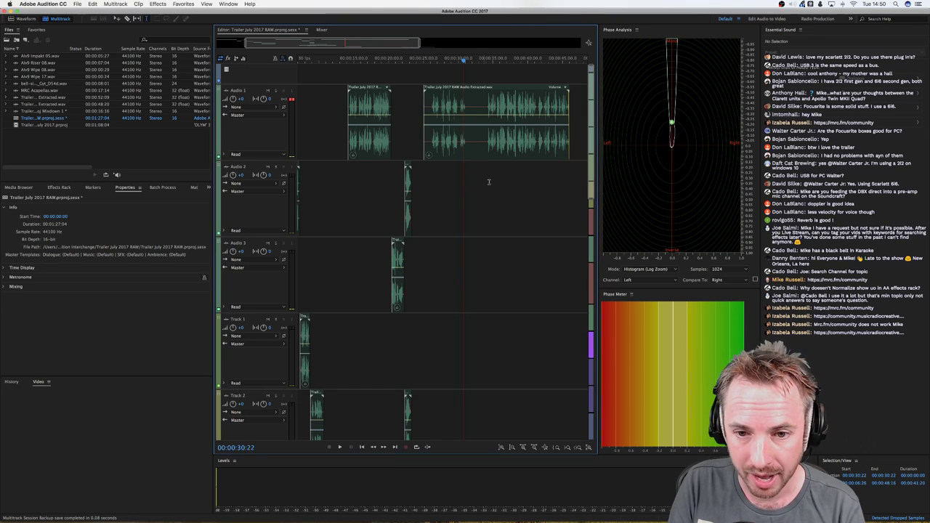
# Step: Solo Track 9 and play its bell clip from 00:00:43:09
pyautogui.scroll(-10, 483, 182)
pyautogui.scroll(-8, 490, 184)
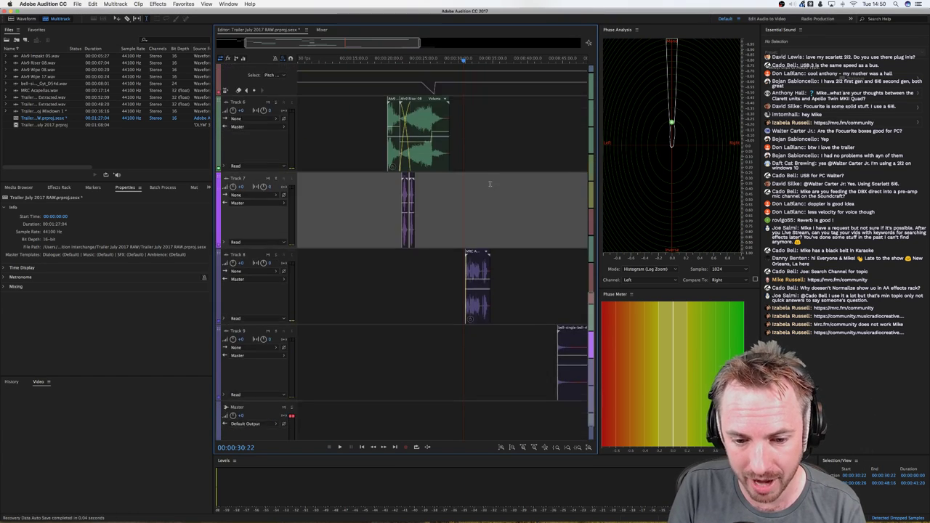
pyautogui.hscroll(1, 519, 73)
pyautogui.click(555, 60)
pyautogui.click(542, 60)
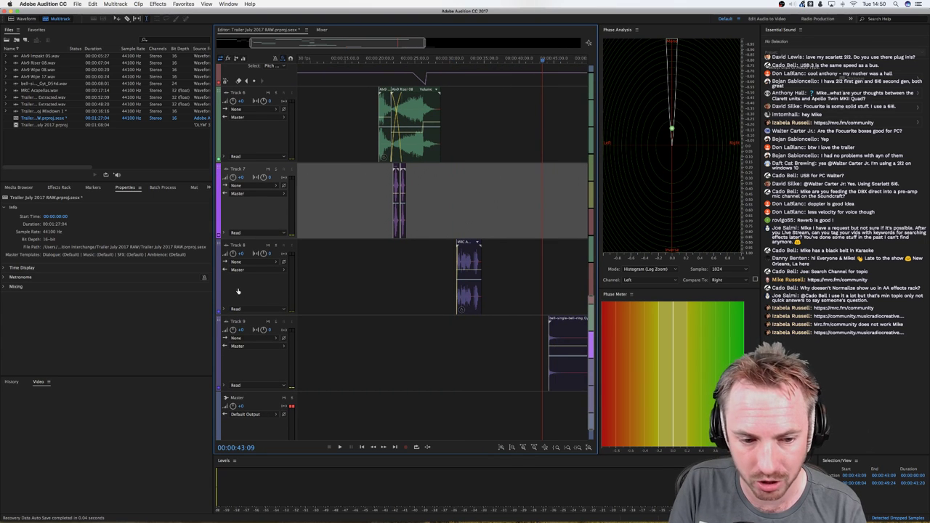
pyautogui.click(275, 321)
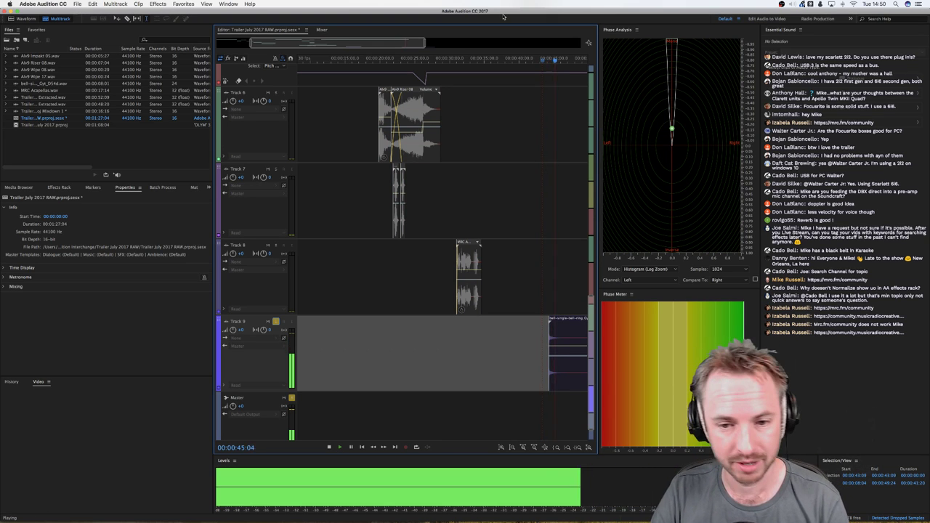
pyautogui.press('space')
pyautogui.scroll(10, 550, 153)
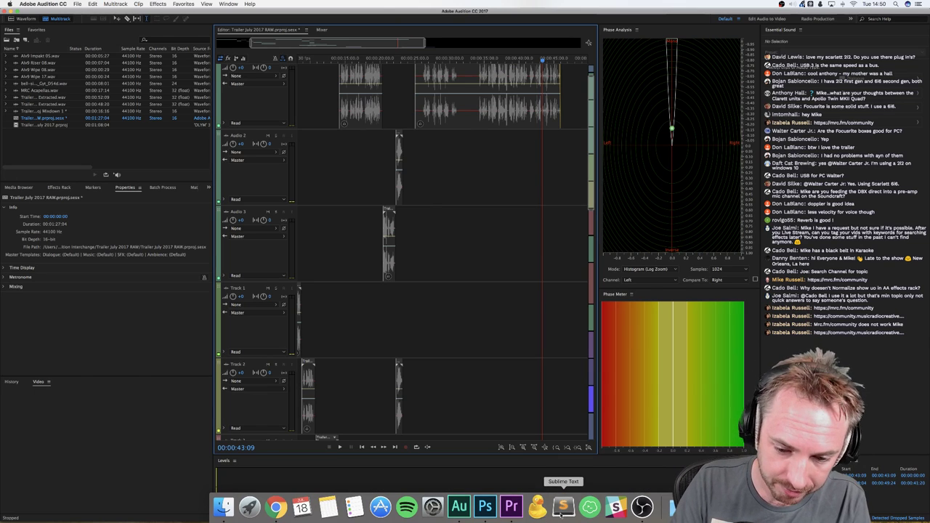
# Step: Switch to Premiere Pro and move the sequence playhead to 00:00:15:27
pyautogui.click(510, 507)
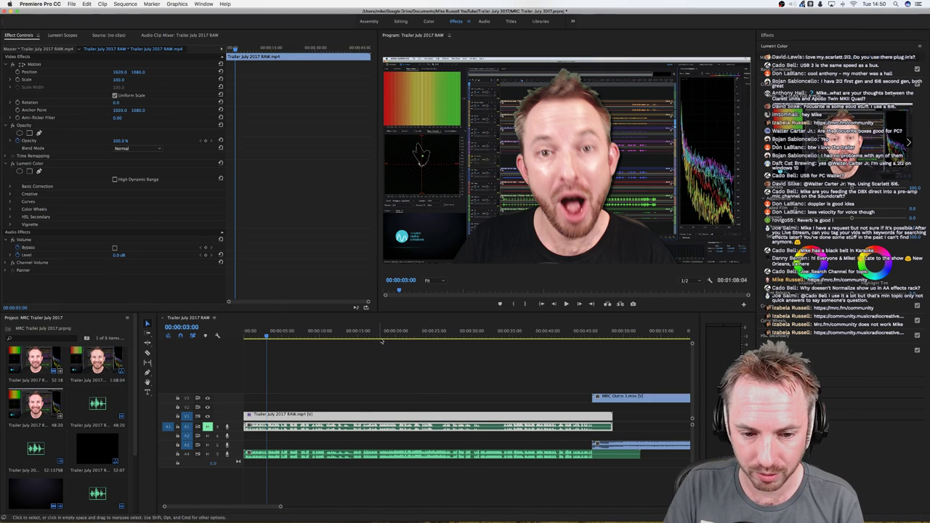
pyautogui.click(403, 335)
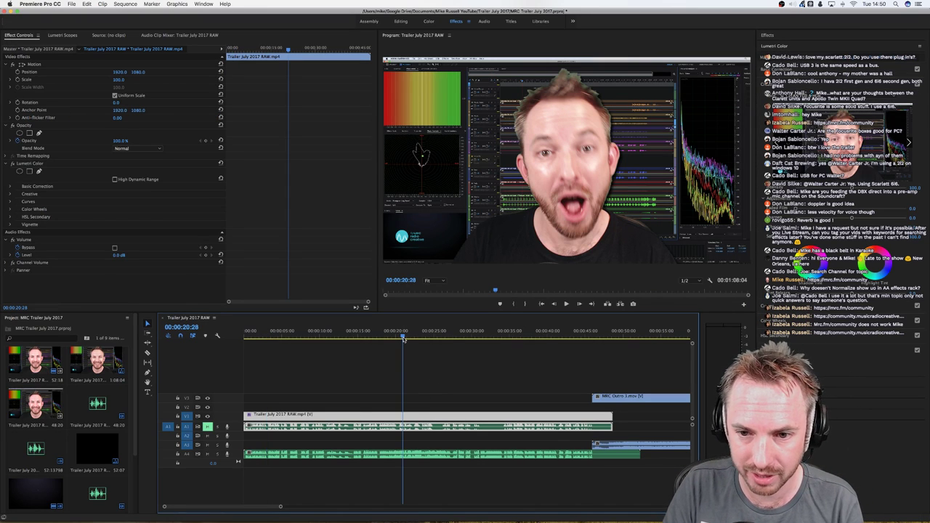
pyautogui.click(364, 334)
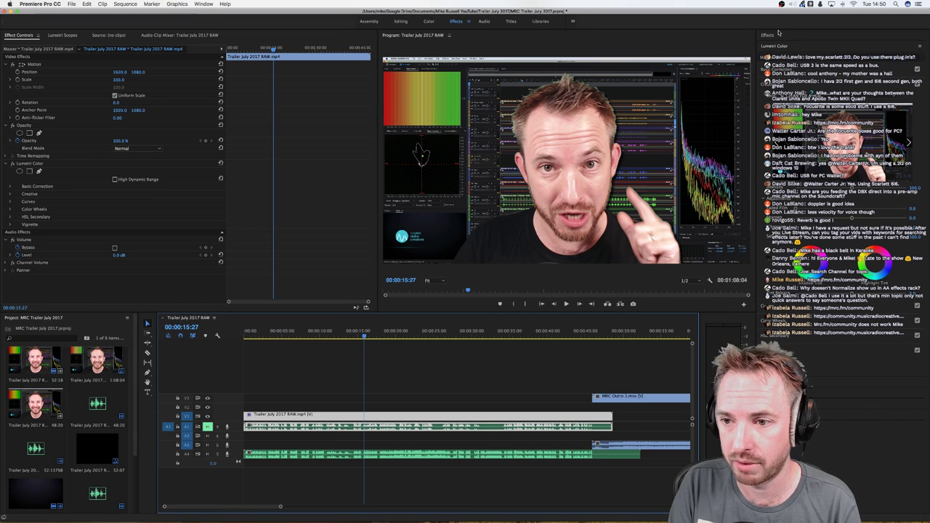
# Step: Dock Effects with the Program monitor and Lumetri Color with Effect Controls, keeping the program view displayed
pyautogui.moveTo(769, 37); pyautogui.dragTo(729, 36)
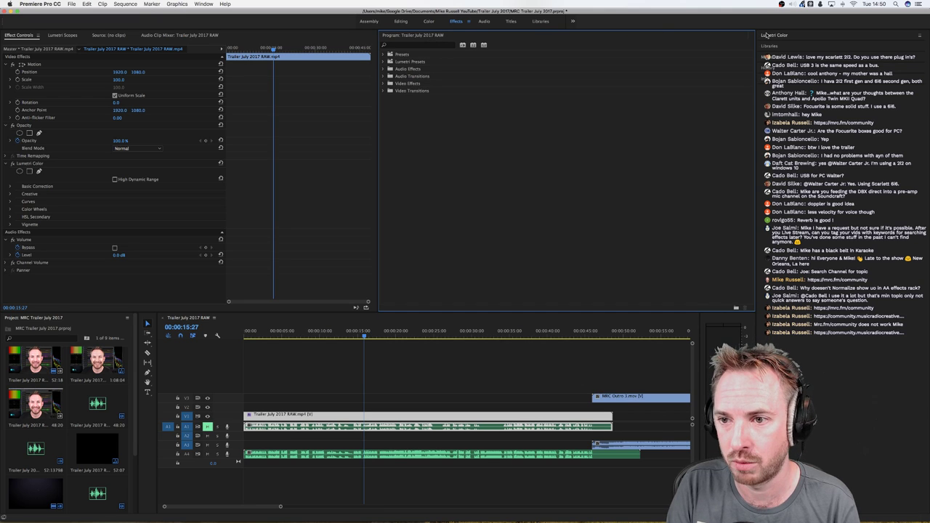
pyautogui.click(413, 34)
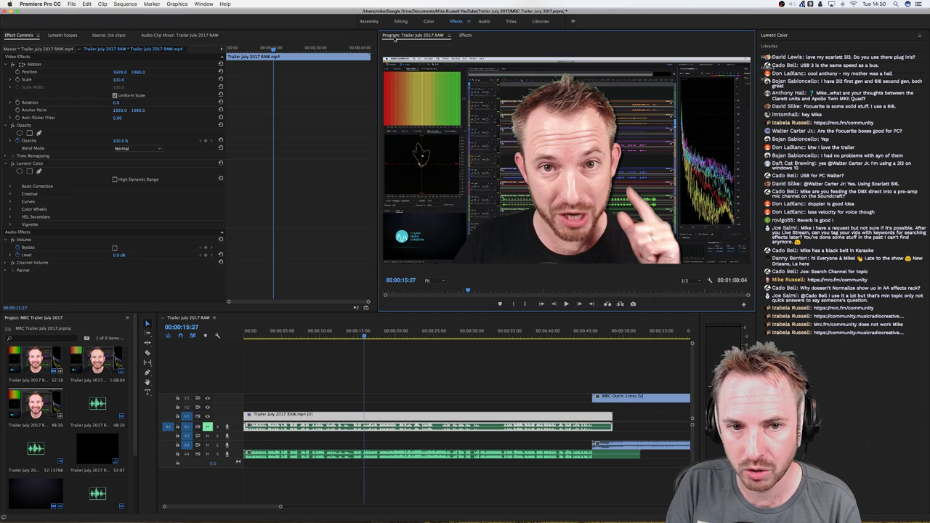
pyautogui.click(772, 36)
pyautogui.moveTo(288, 44); pyautogui.dragTo(279, 41)
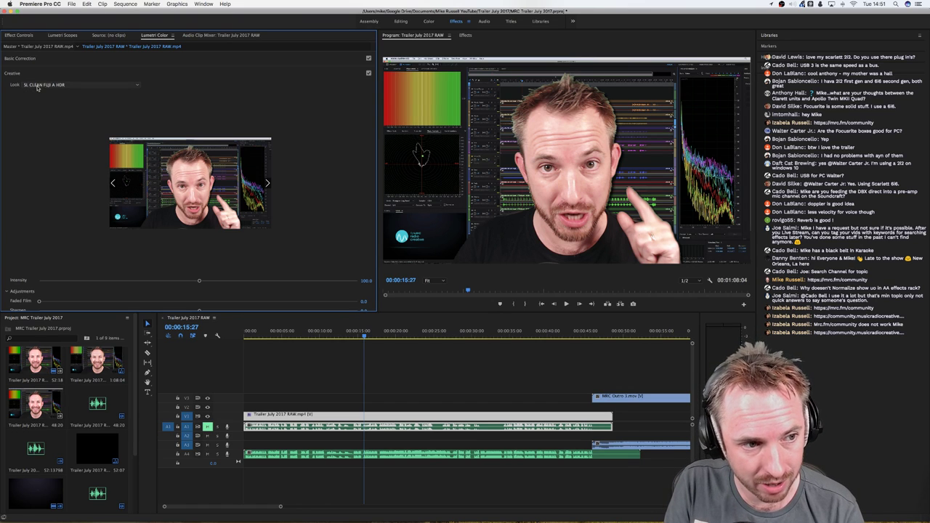
# Step: Try the Lumetri creative looks None, SL BIG, SL BLUE INTENSE and SL CROSS LDR on the trailer clip
pyautogui.click(58, 85)
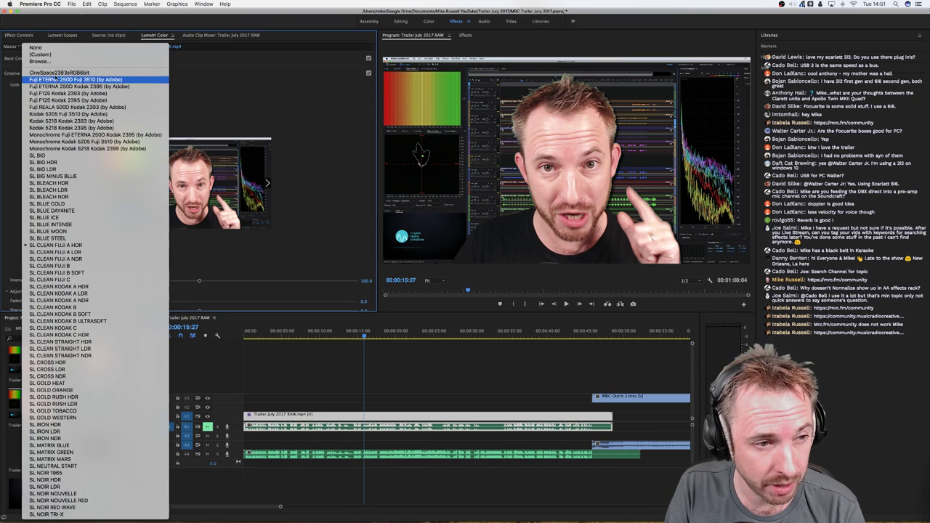
pyautogui.click(36, 48)
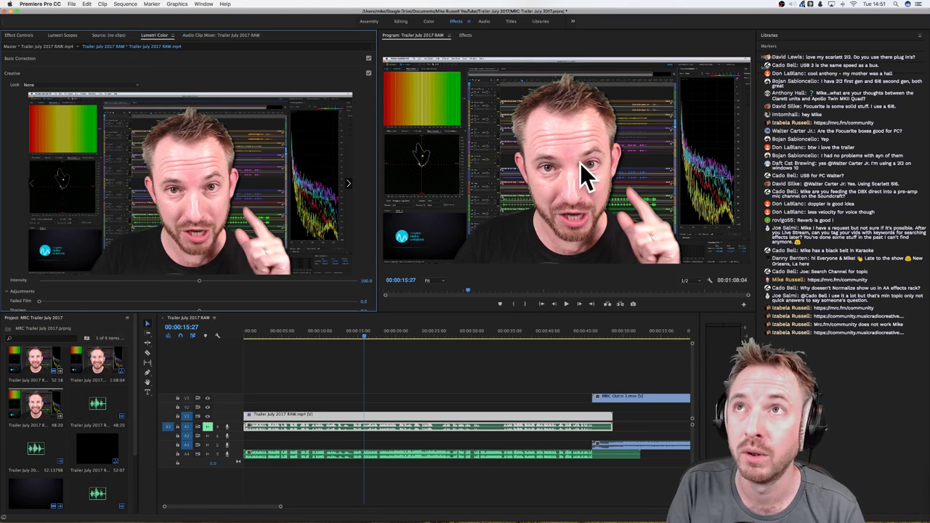
pyautogui.click(32, 85)
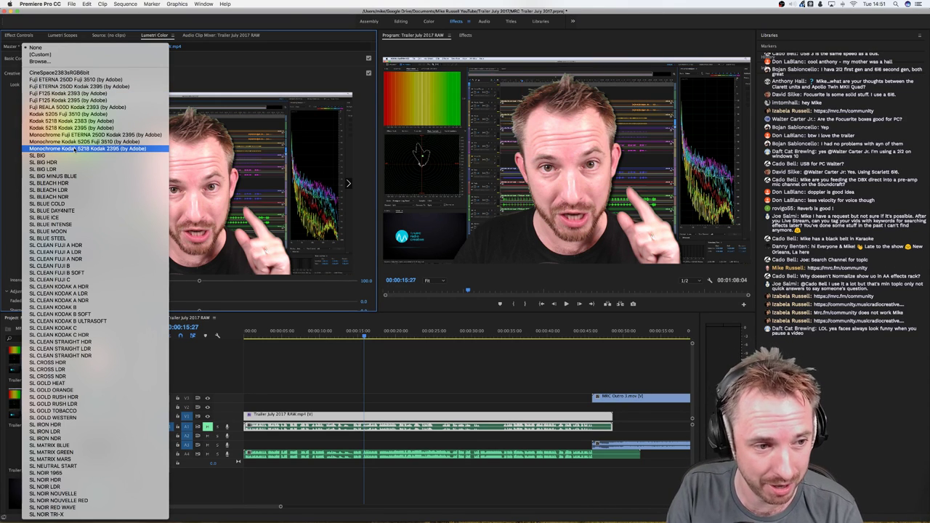
pyautogui.click(43, 155)
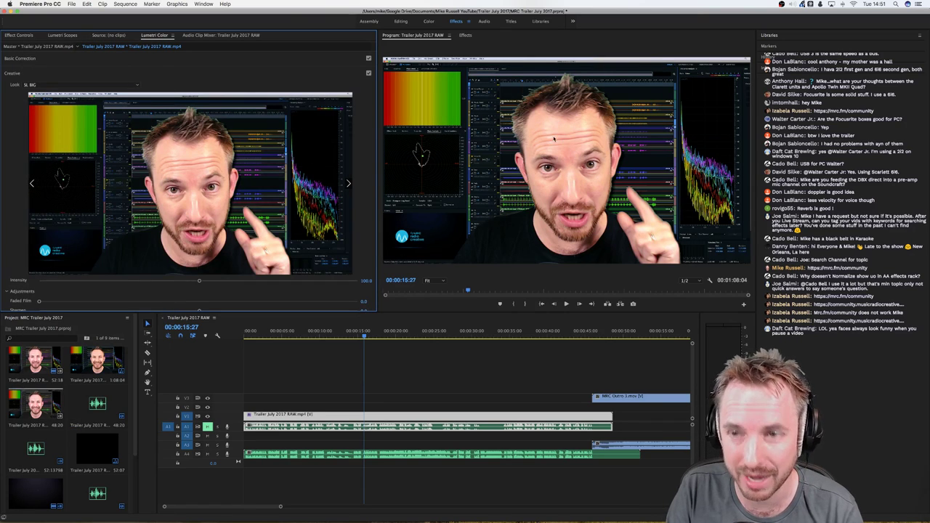
pyautogui.click(37, 85)
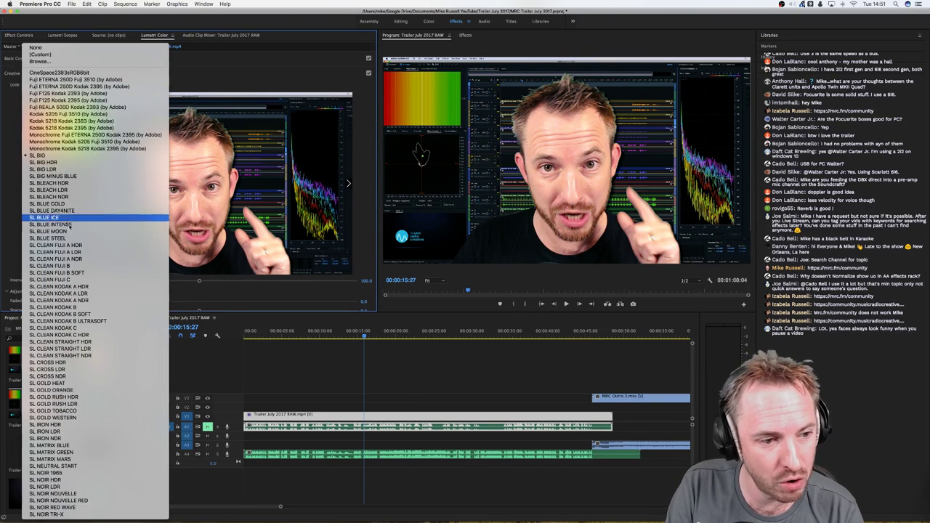
pyautogui.click(44, 197)
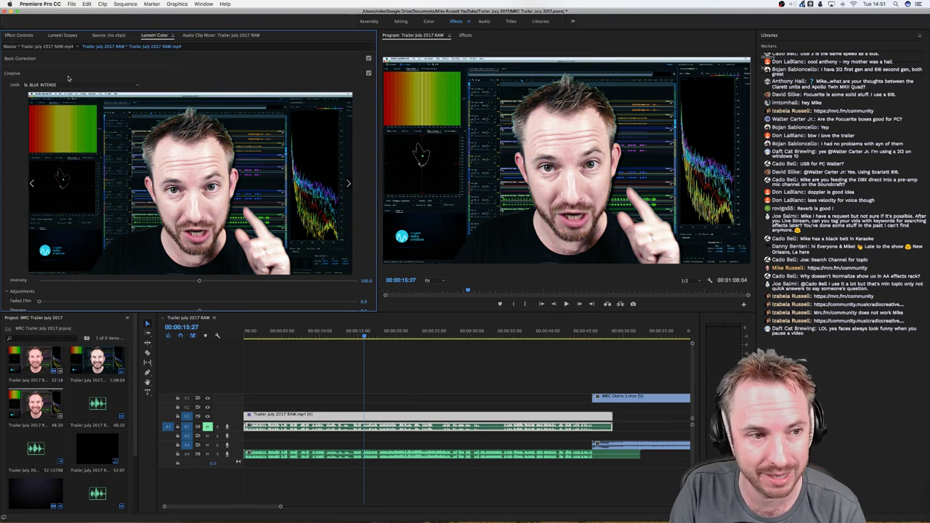
pyautogui.click(46, 85)
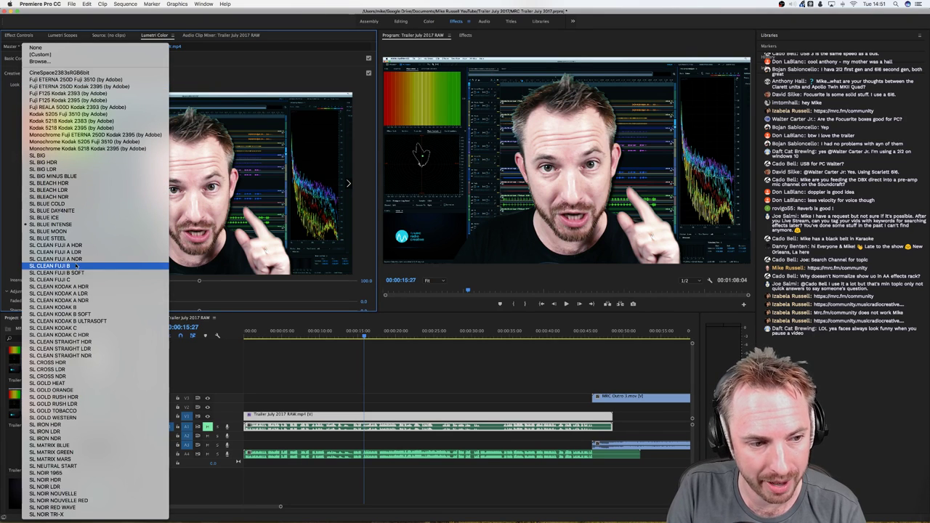
pyautogui.click(72, 369)
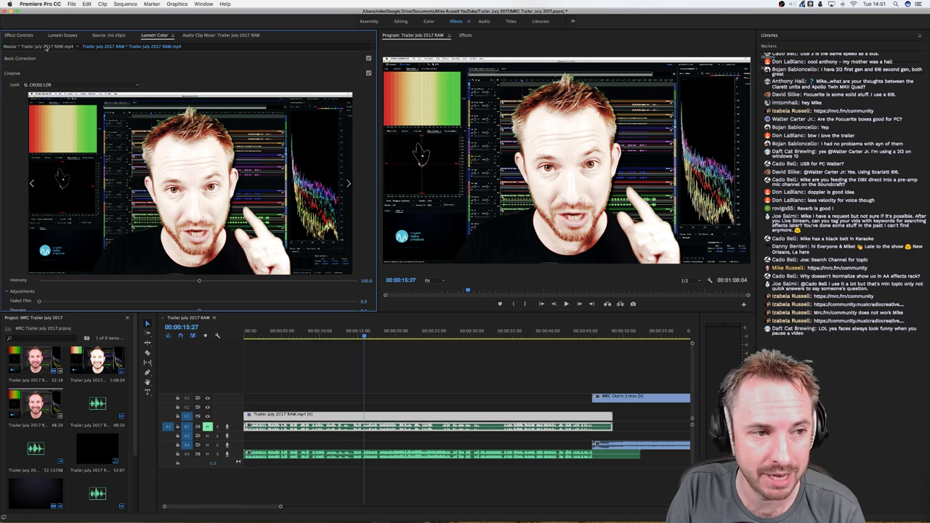
# Step: Set the trailer clip's Lumetri creative look to SL IRON LDR
pyautogui.click(49, 85)
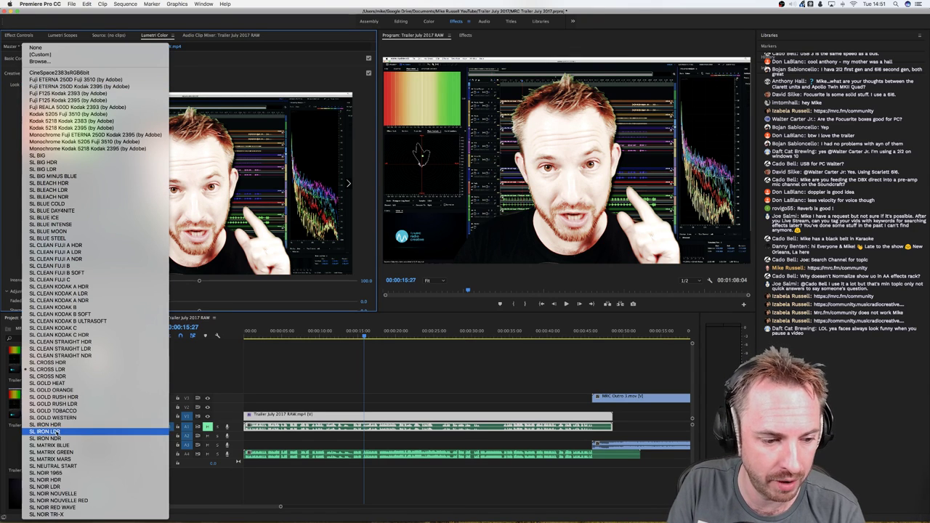
pyautogui.click(45, 431)
pyautogui.click(44, 84)
pyautogui.click(243, 88)
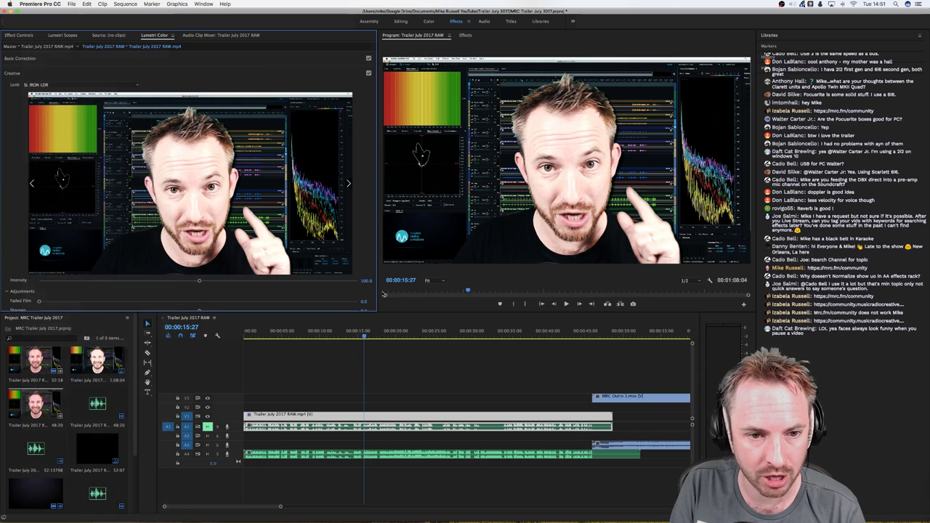
# Step: Preview other creative looks on the thumbnail, including SL NOIR TRI-X, SL NEUTRAL START and SL GOLD WESTERN, without applying any
pyautogui.click(349, 186)
pyautogui.click(349, 186)
pyautogui.click(349, 186)
pyautogui.click(348, 186)
pyautogui.click(349, 186)
pyautogui.click(349, 186)
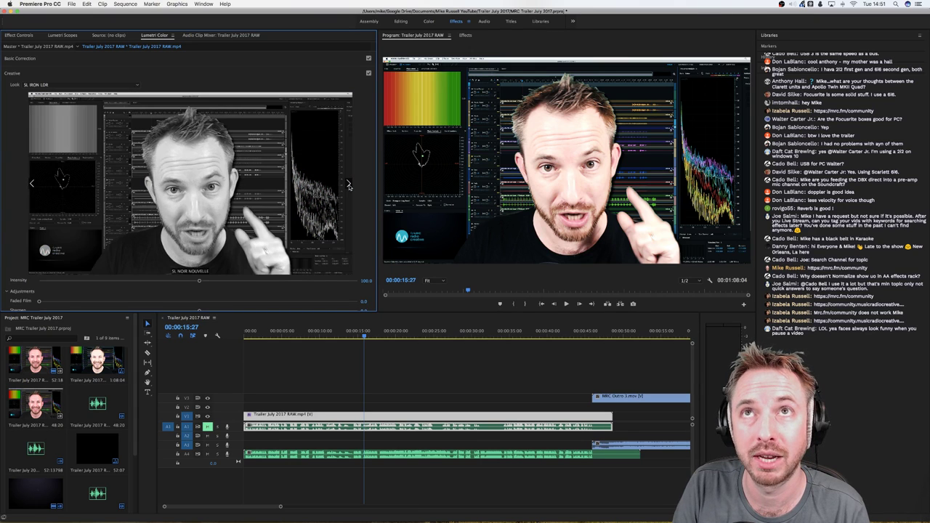
pyautogui.click(348, 186)
pyautogui.click(348, 187)
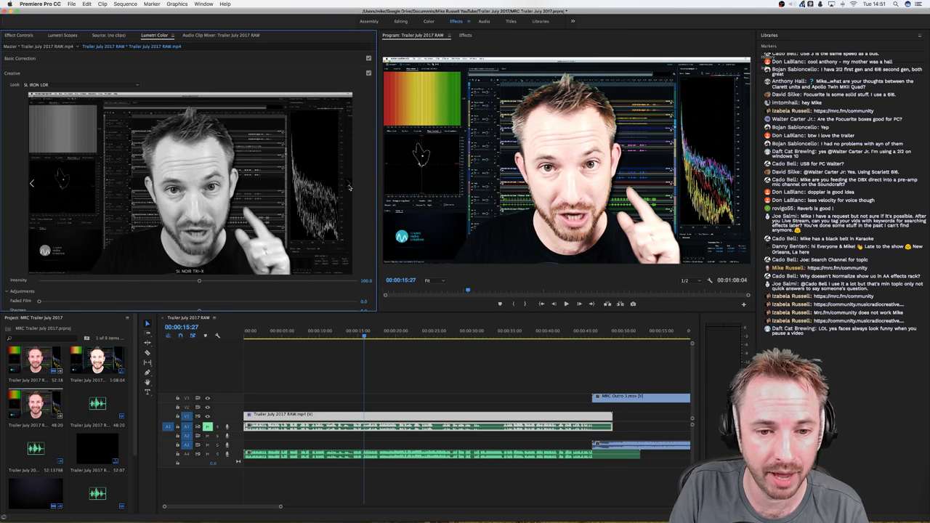
pyautogui.click(33, 184)
pyautogui.click(33, 184)
pyautogui.click(33, 184)
pyautogui.click(33, 183)
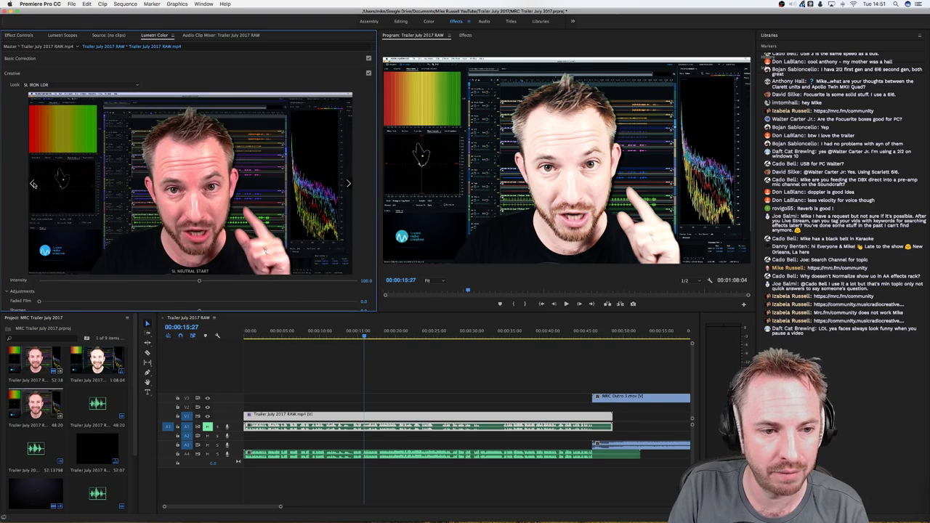
pyautogui.click(32, 184)
pyautogui.click(32, 184)
pyautogui.click(33, 183)
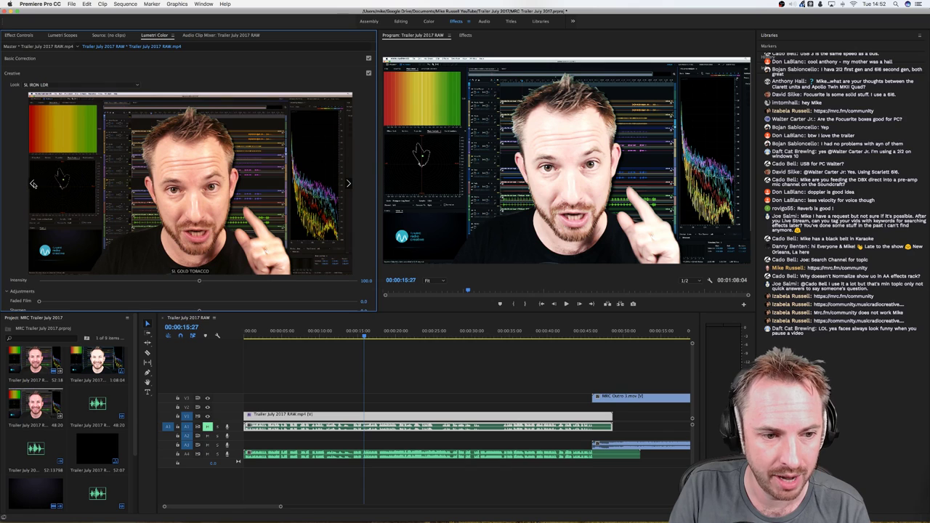
pyautogui.click(348, 185)
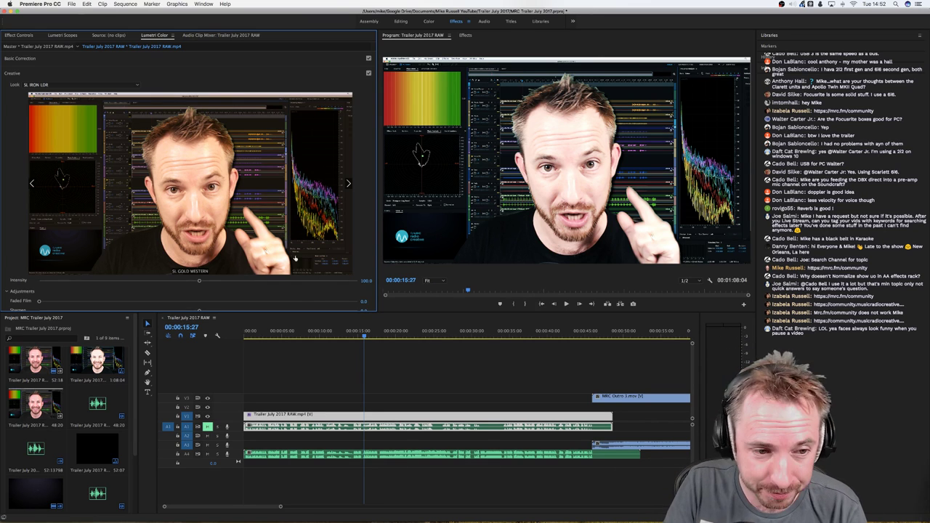
# Step: Switch to Photoshop and float the Music Radio Creative library over the trailer still
pyautogui.click(484, 511)
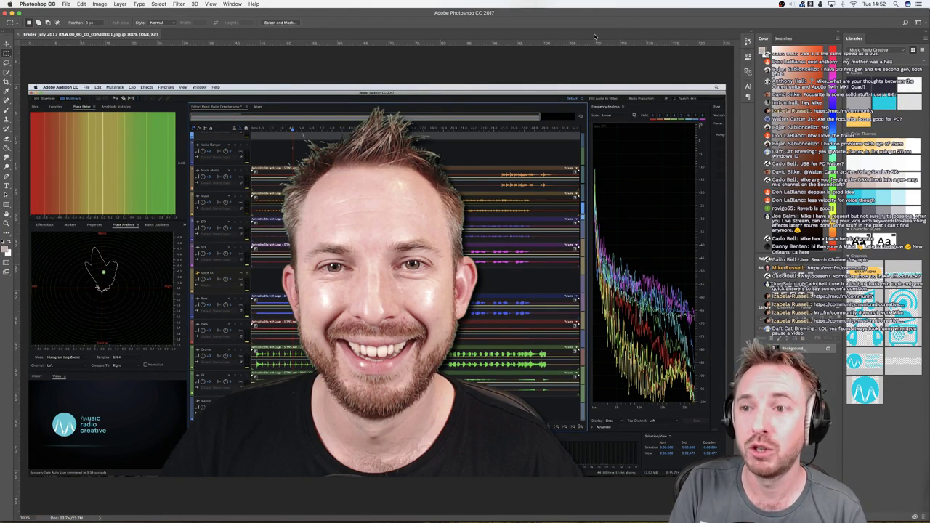
pyautogui.moveTo(863, 35); pyautogui.dragTo(556, 45)
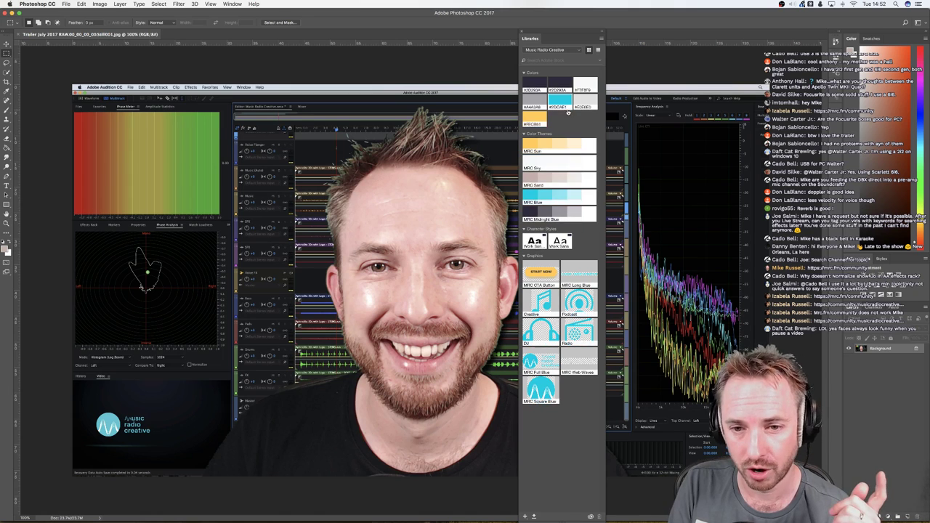
# Step: Switch to Chrome, open the Adobe Color CC (Kuler) color wheel in a new tab, and dismiss the sign-in prompt
pyautogui.moveTo(338, 520)
pyautogui.click(276, 507)
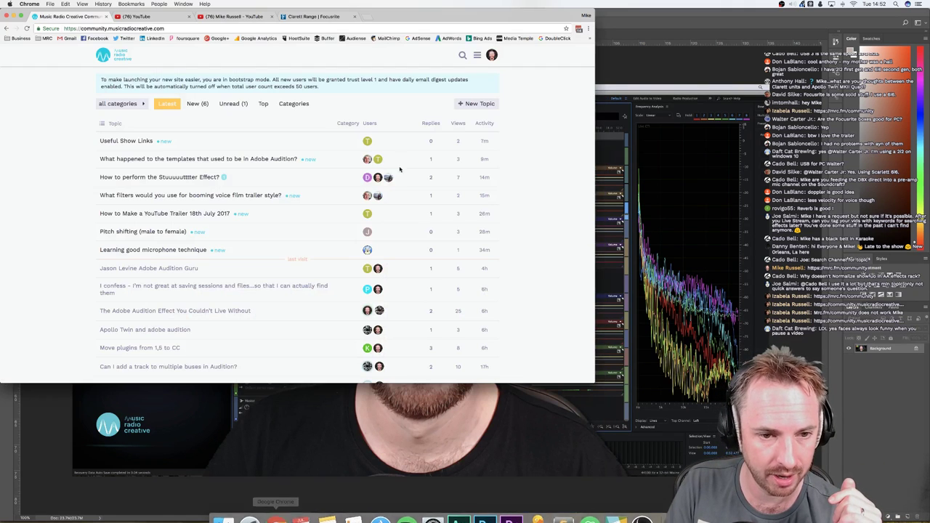
pyautogui.click(367, 16)
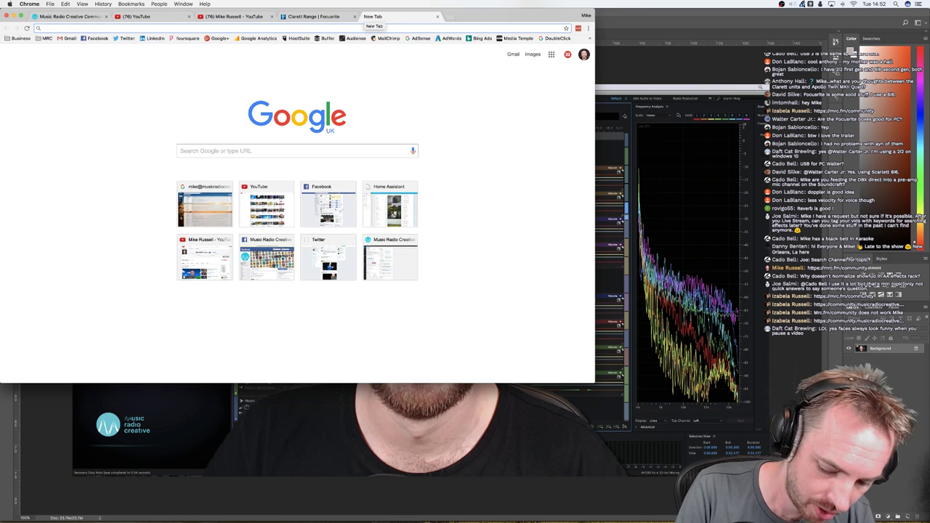
pyautogui.write('kuler')
pyautogui.press('Return')
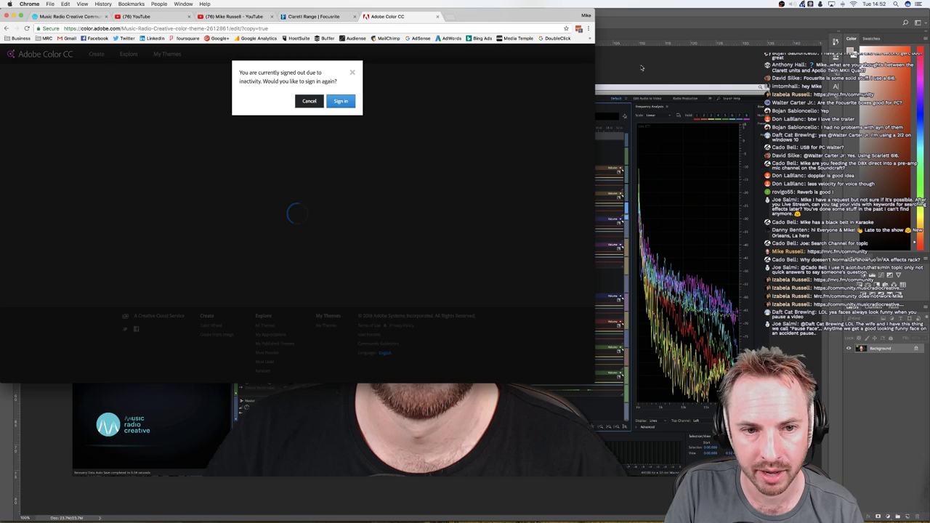
pyautogui.click(351, 74)
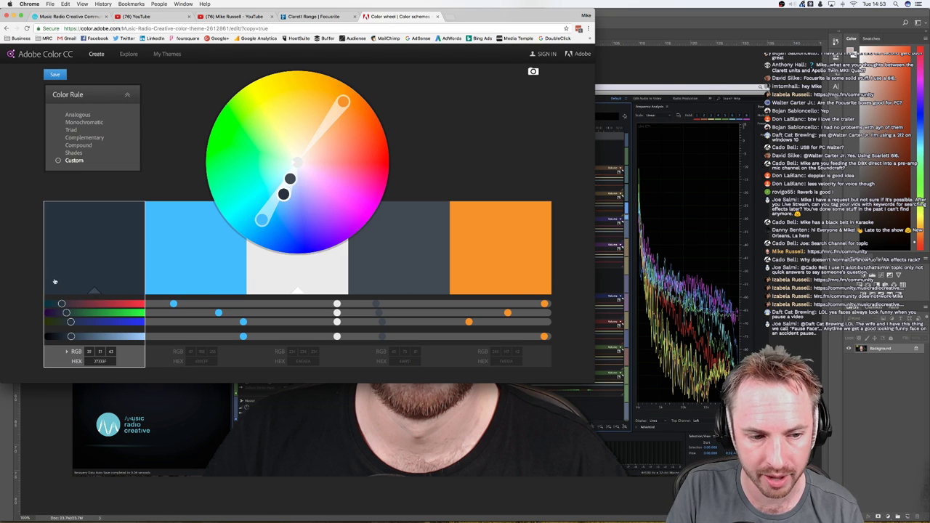
# Step: Switch back to Photoshop and move the floating Music Radio Creative library away from the face in the still
pyautogui.click(702, 94)
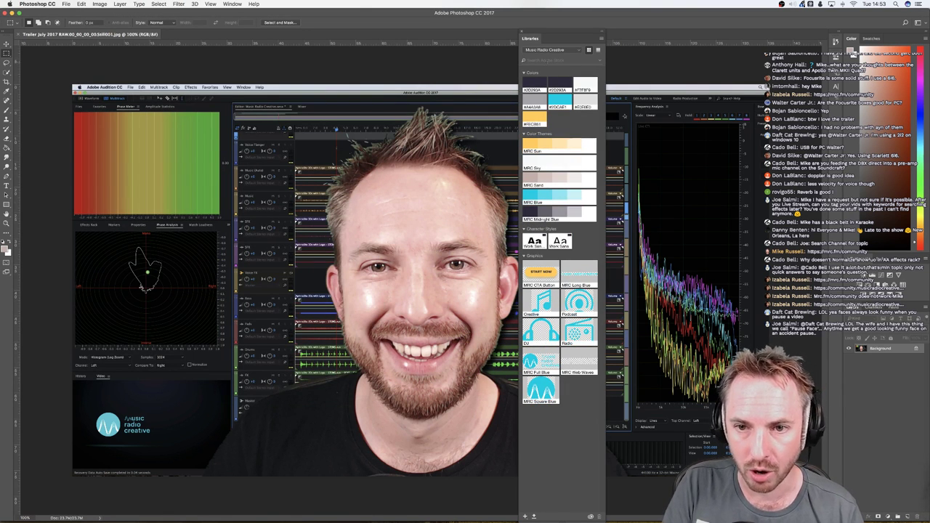
pyautogui.moveTo(560, 37); pyautogui.dragTo(681, 35)
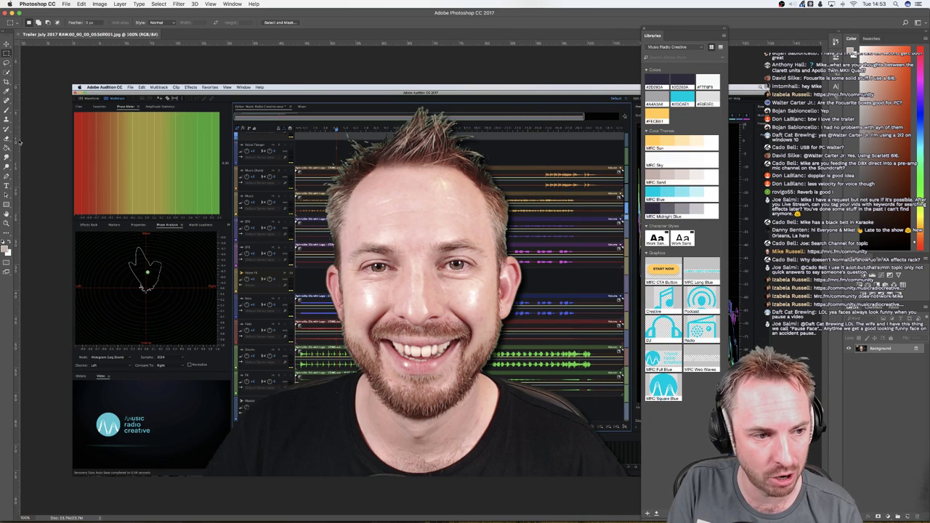
# Step: Add the text LEARN AUDIO PRODUCTION across the upper part of the trailer still
pyautogui.click(9, 186)
pyautogui.click(94, 128)
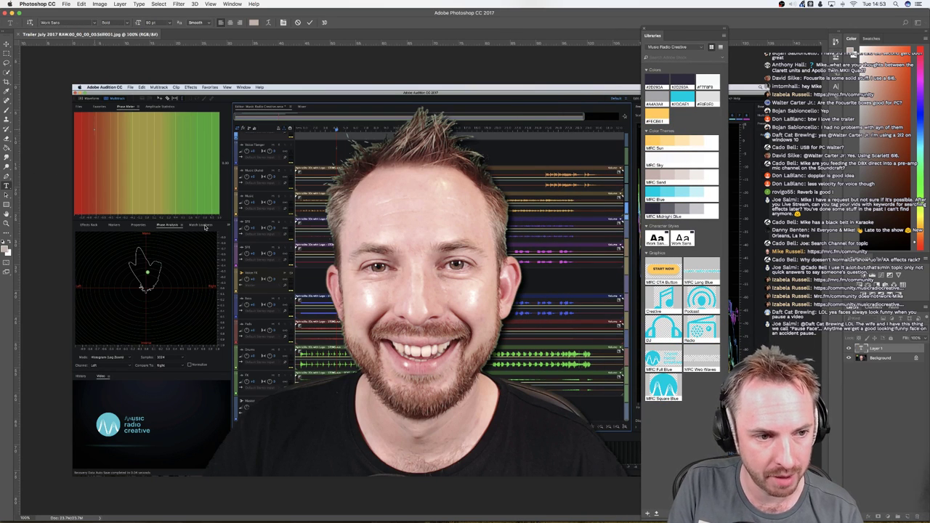
pyautogui.write('LEAR')
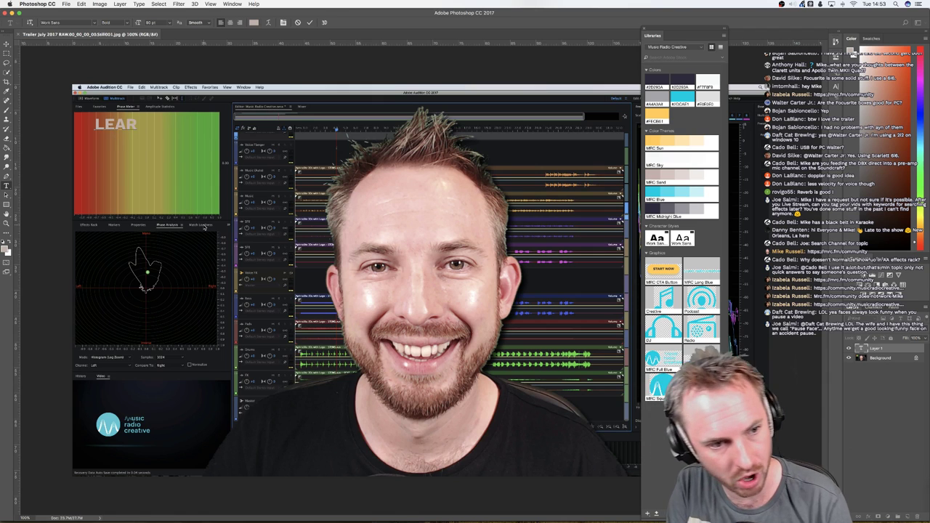
pyautogui.write('N A')
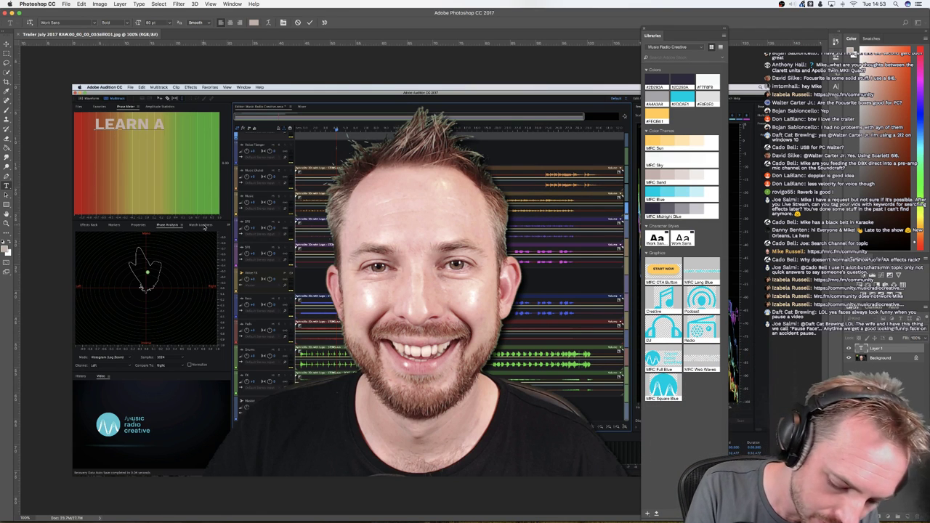
pyautogui.write('UDIO PRODUCTION')
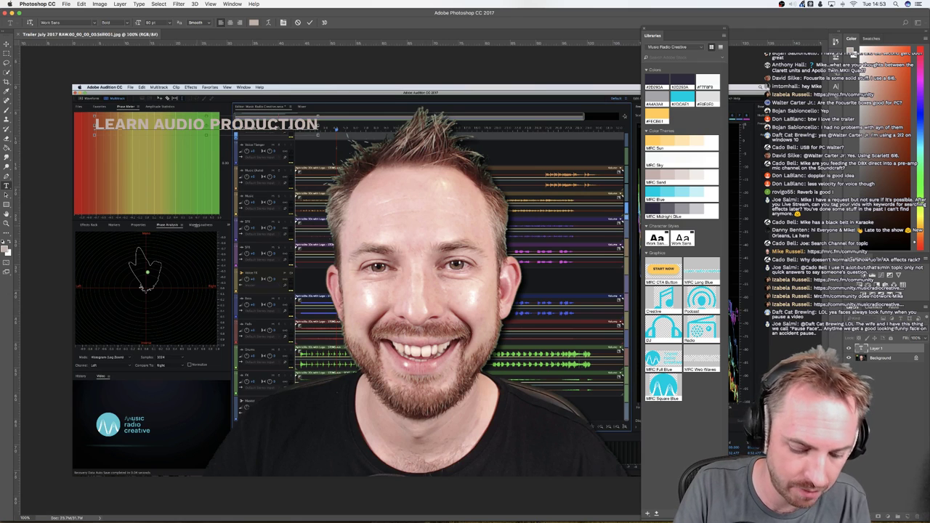
# Step: Try to apply the library's bold Work Sans character style to the selected heading text, and commit the text
pyautogui.press('super+a')
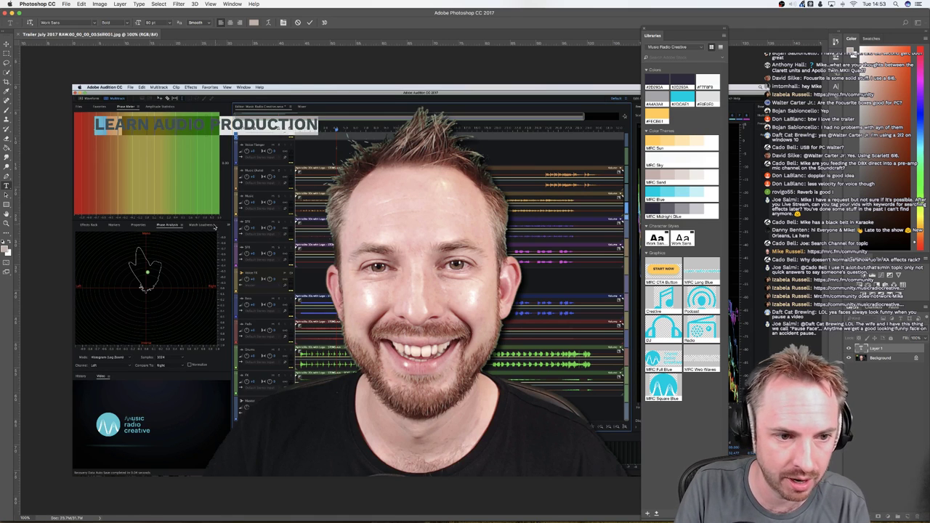
pyautogui.click(658, 240)
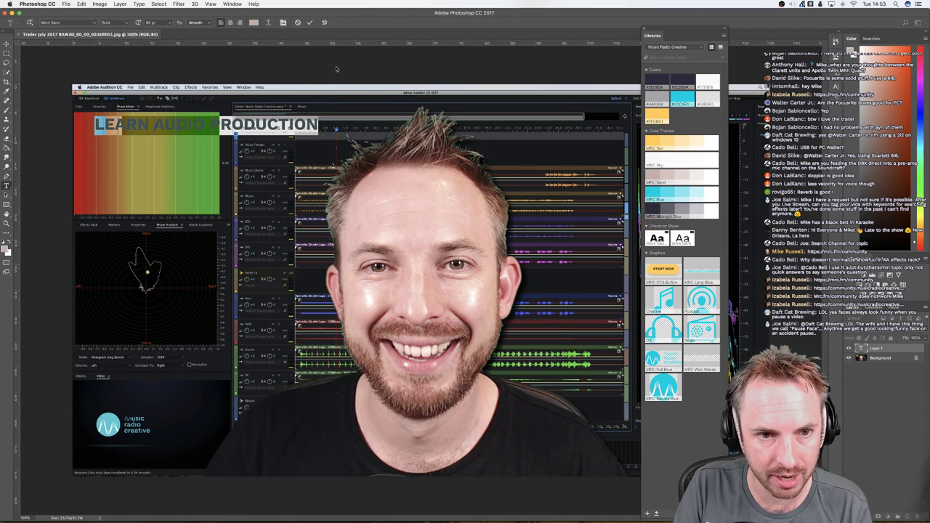
pyautogui.click(287, 125)
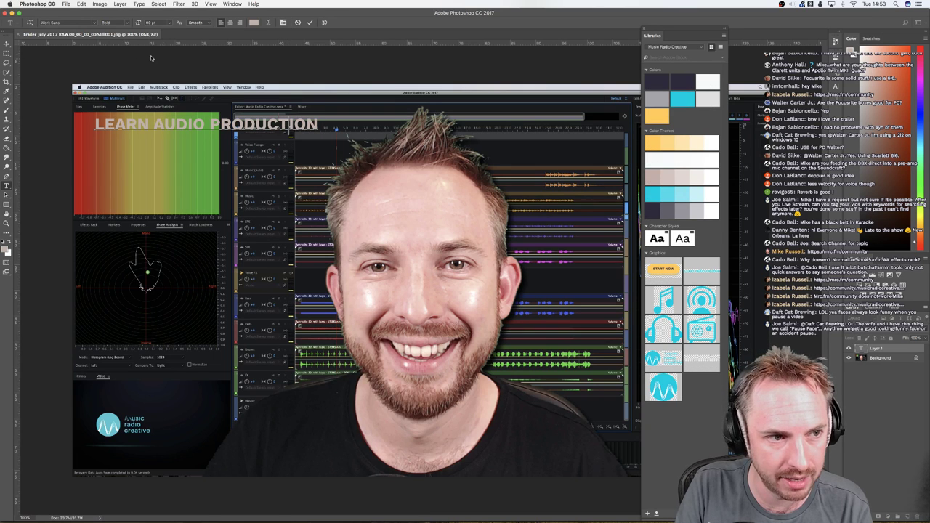
pyautogui.press('super+a')
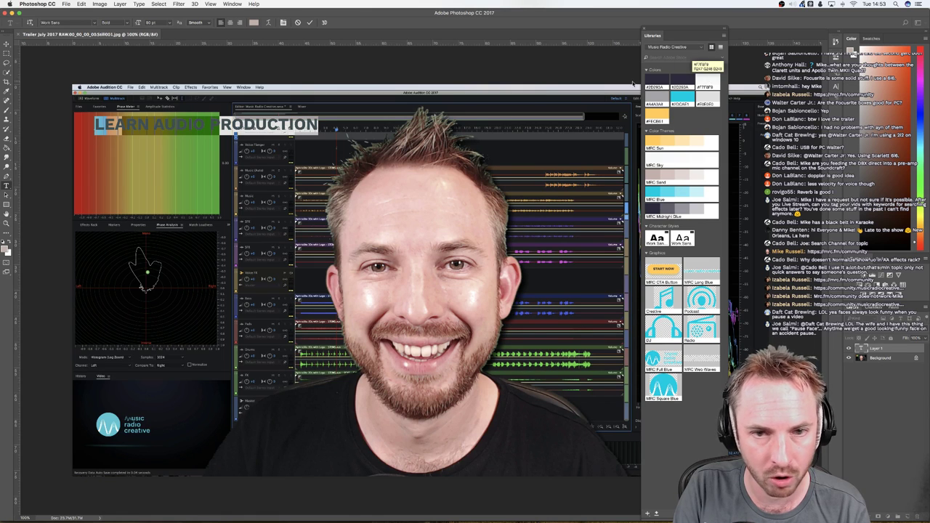
pyautogui.click(712, 46)
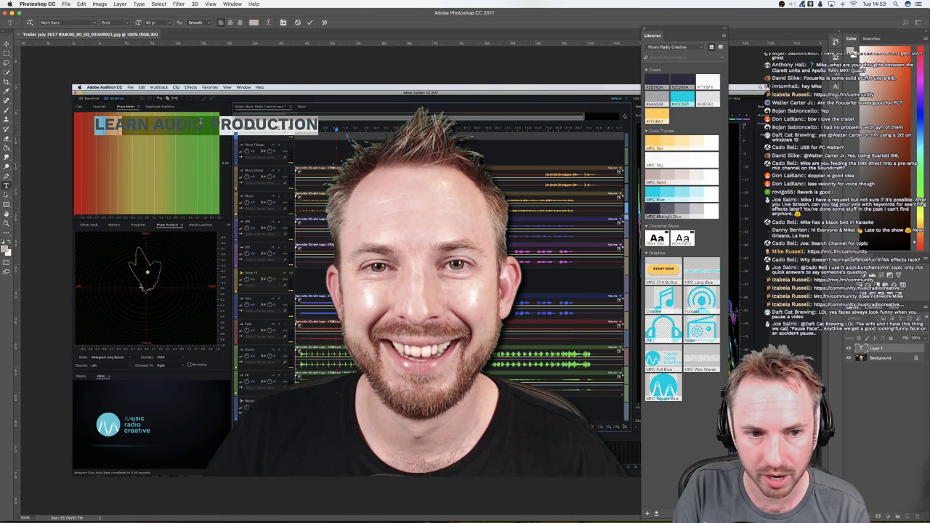
pyautogui.click(311, 23)
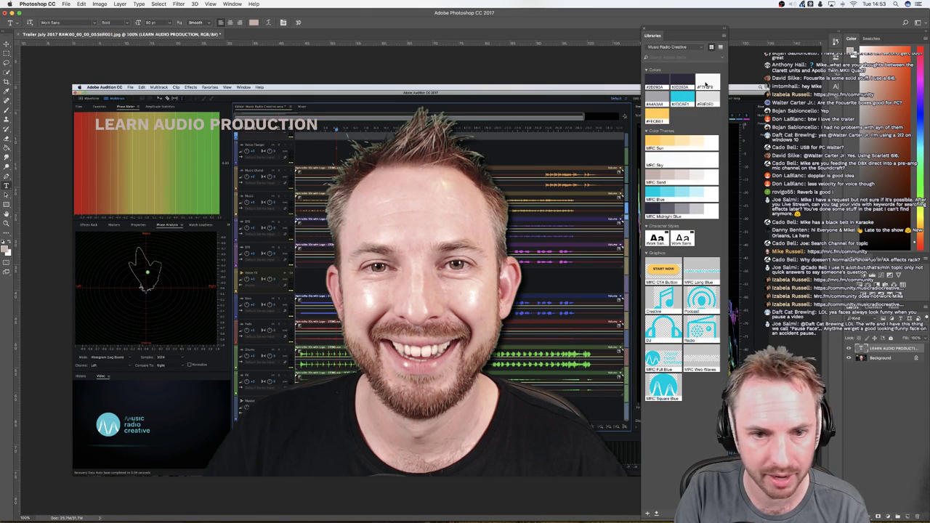
# Step: Try the library's brand colors on the LEARN AUDIO PRODUCTION text, including cyan, and finish on the off-white swatch
pyautogui.click(707, 81)
pyautogui.click(684, 101)
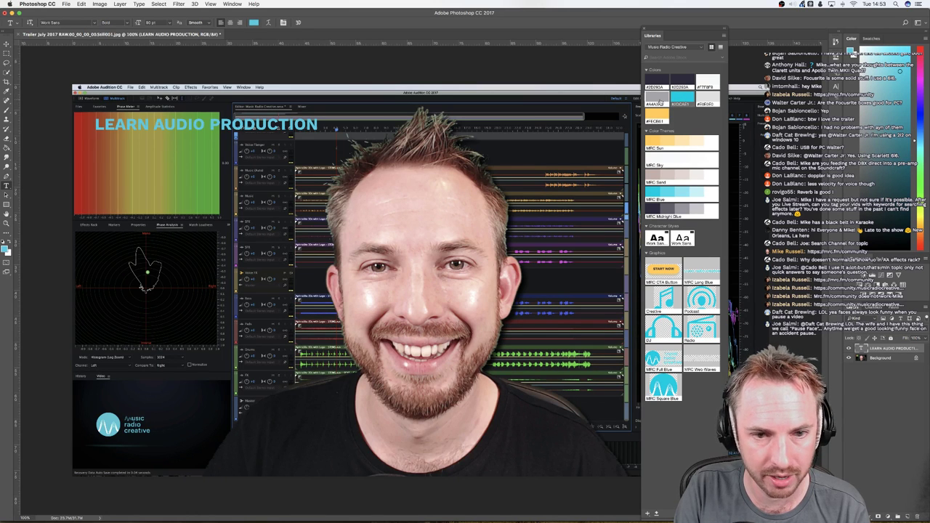
pyautogui.click(707, 82)
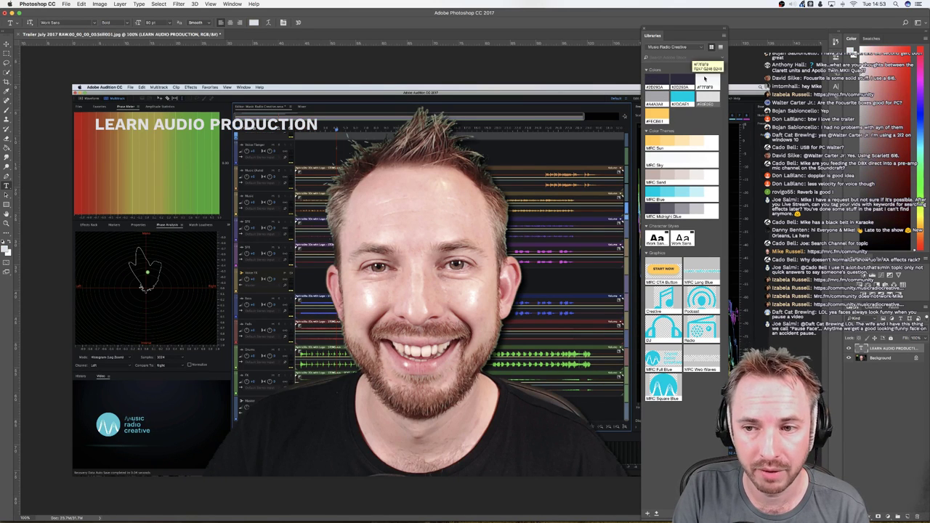
pyautogui.click(664, 82)
pyautogui.click(705, 83)
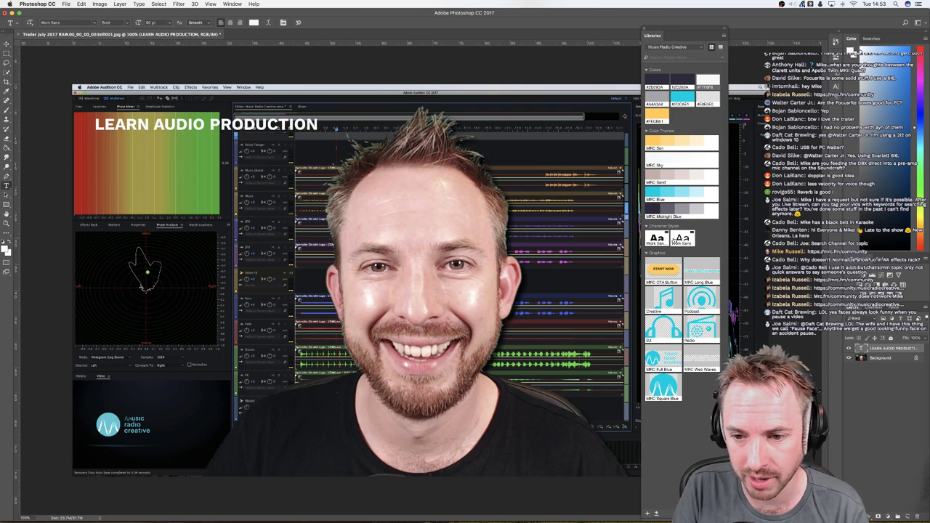
# Step: Apply the library's bold Work Sans character style to the LEARN AUDIO PRODUCTION layer and select all its text for editing
pyautogui.click(677, 240)
pyautogui.click(660, 239)
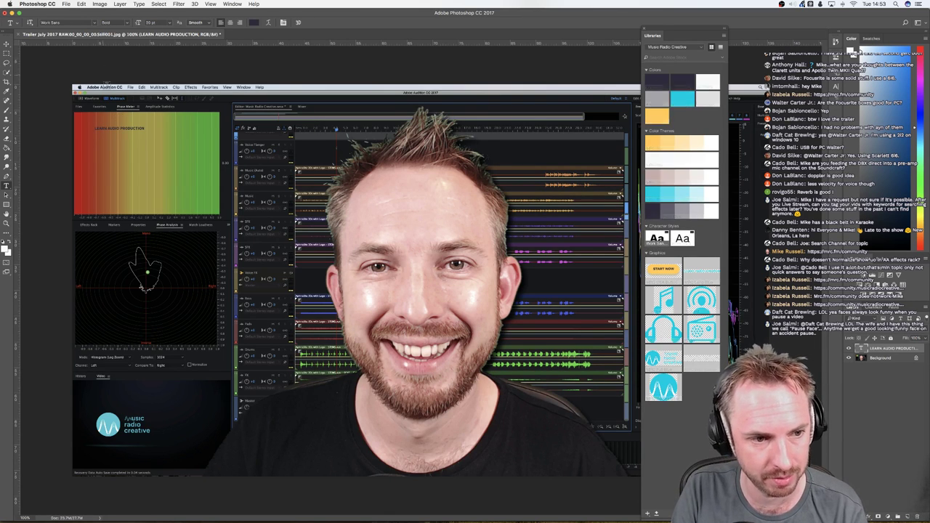
pyautogui.hotkey('ctrl', 'a')
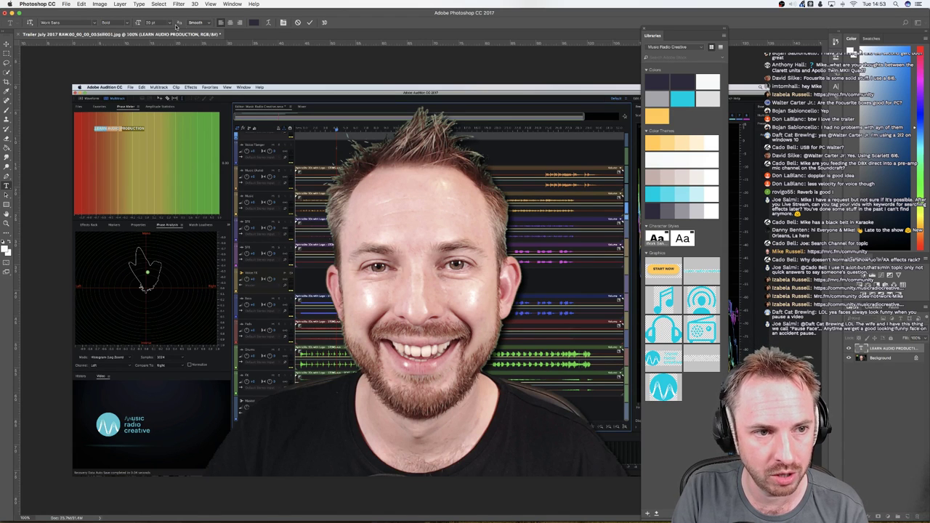